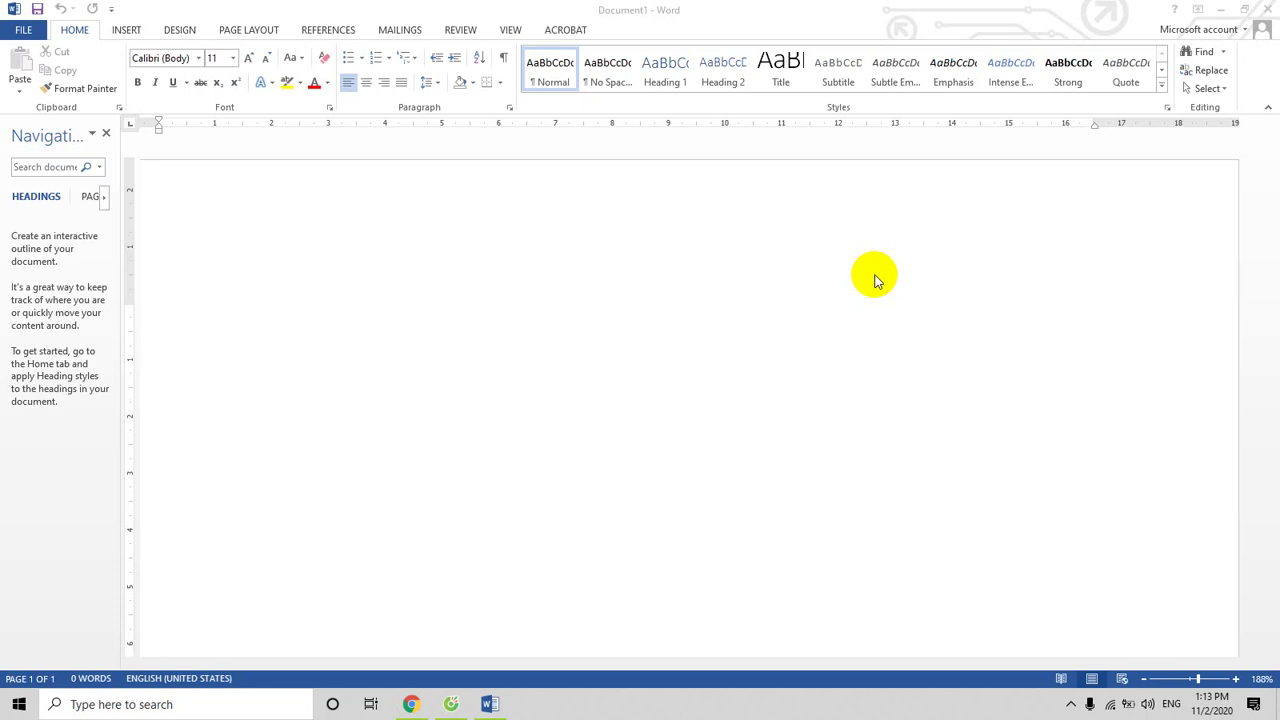
Open the Dân trí news homepage (dantri.com.vn) in Cốc Cốc
click(450, 706)
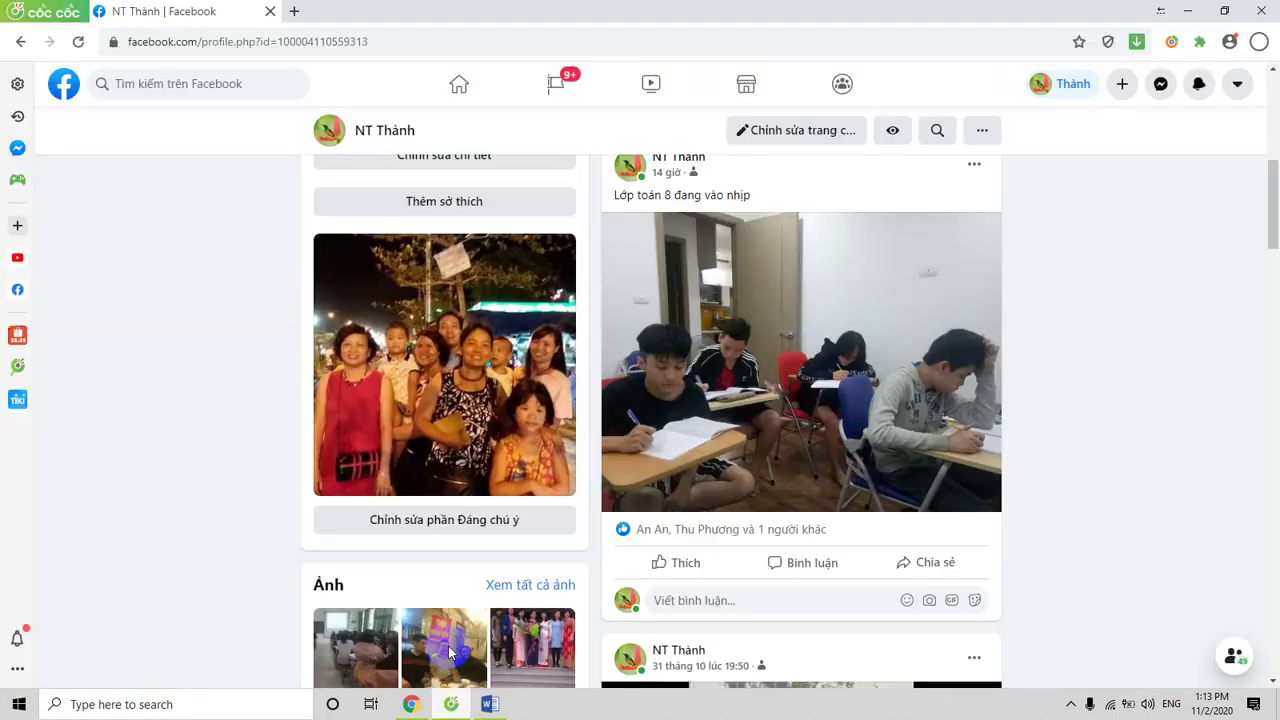
click(272, 38)
key(BackSpace)
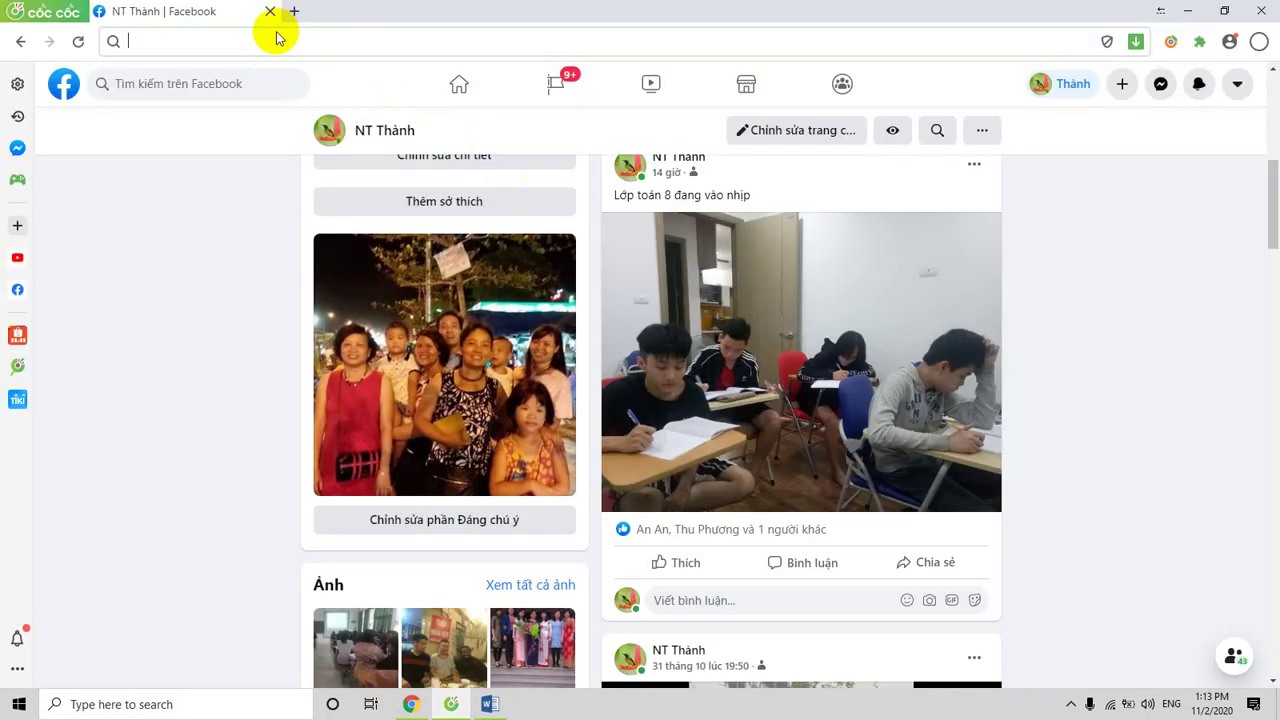
text(f)
key(BackSpace)
text(dantri.com.vn)
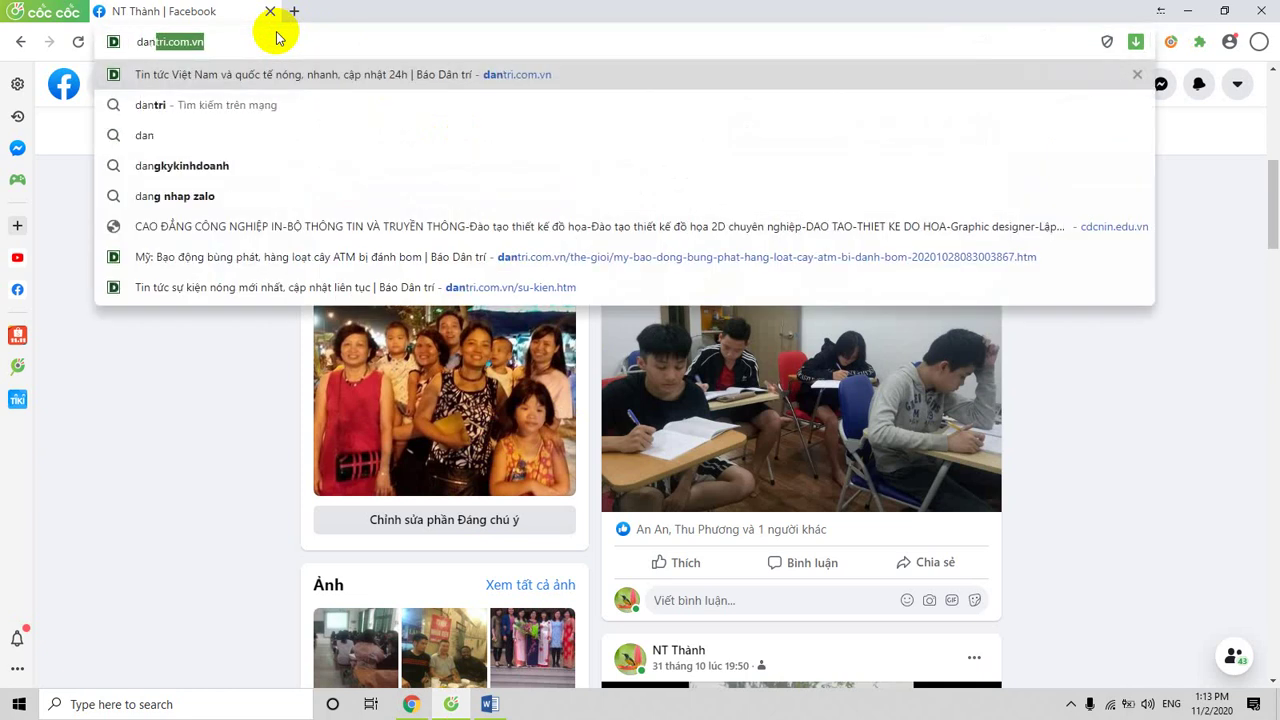
key(Return)
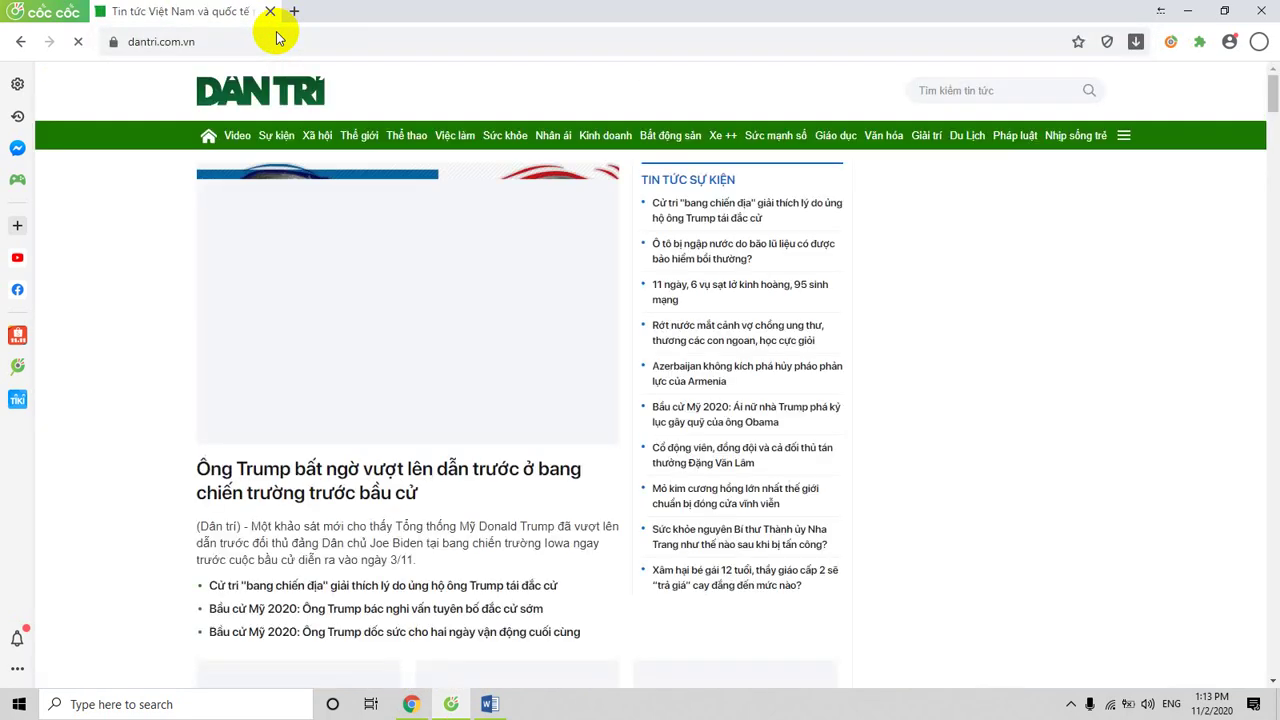
Save the Biden–Trump headline photo as a PNG into the Kho anh folder
scroll(286, 470, down, 3)
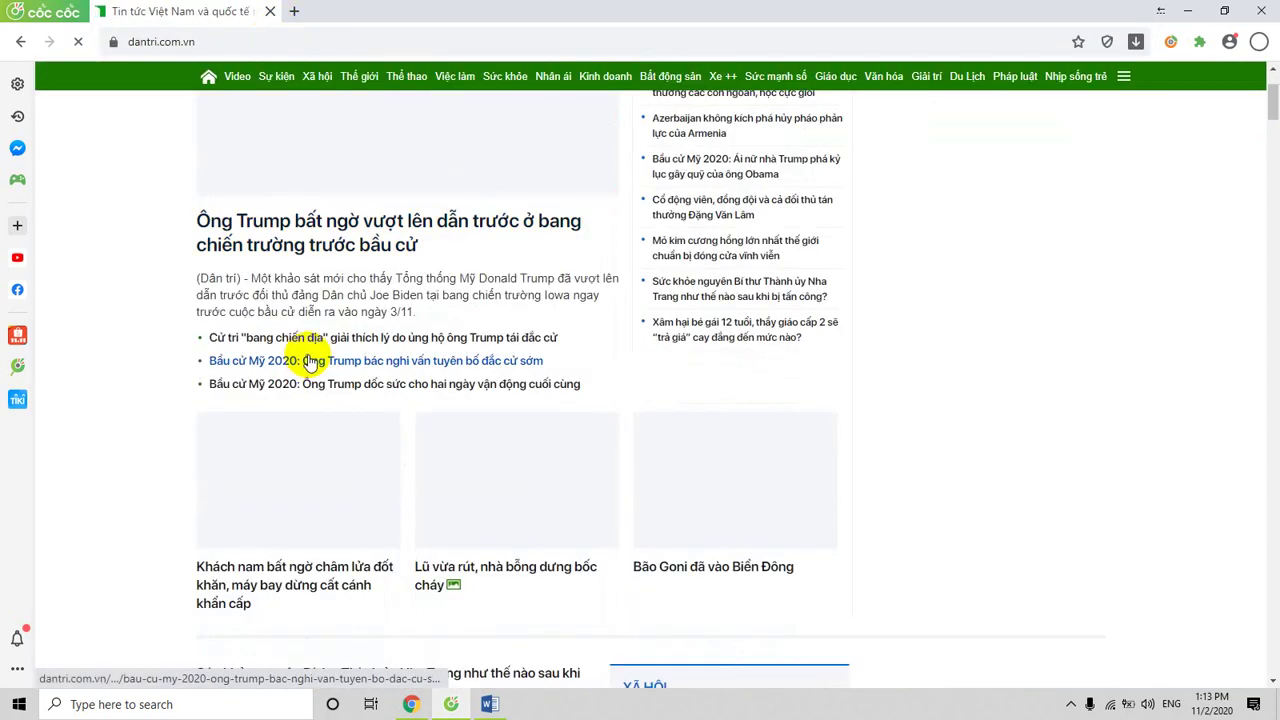
scroll(343, 248, up, 2)
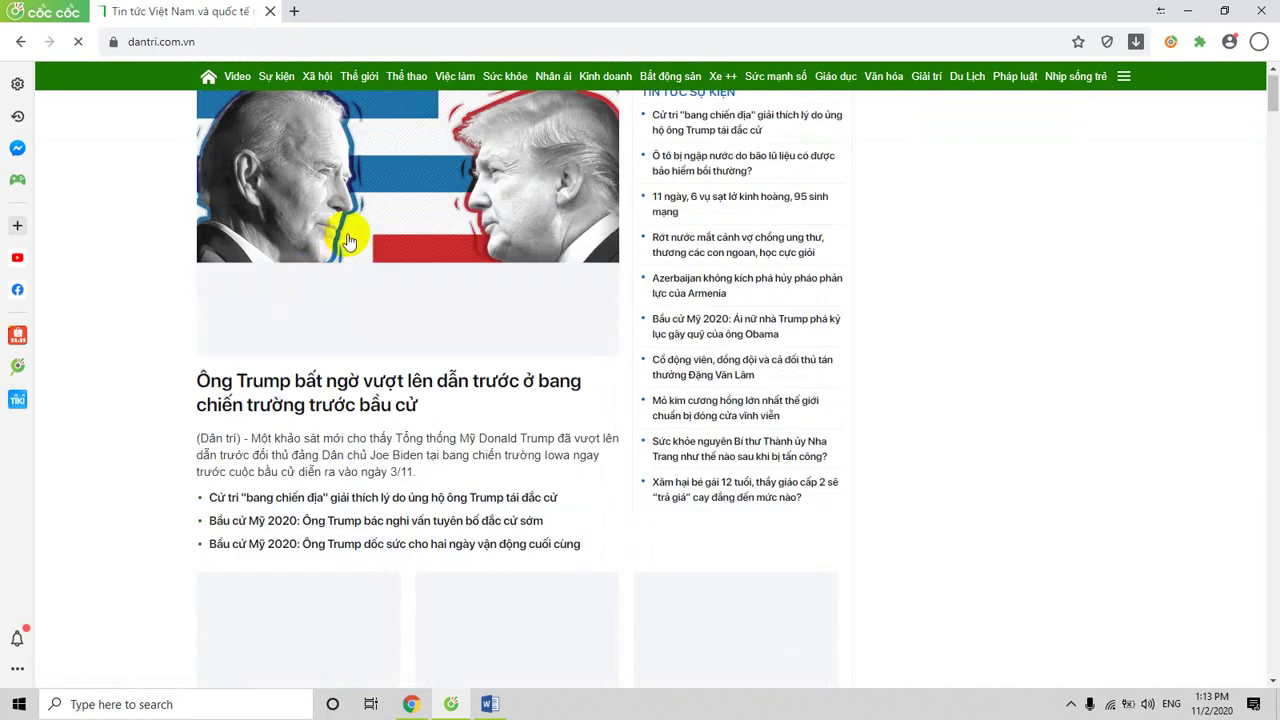
scroll(335, 270, down, 1)
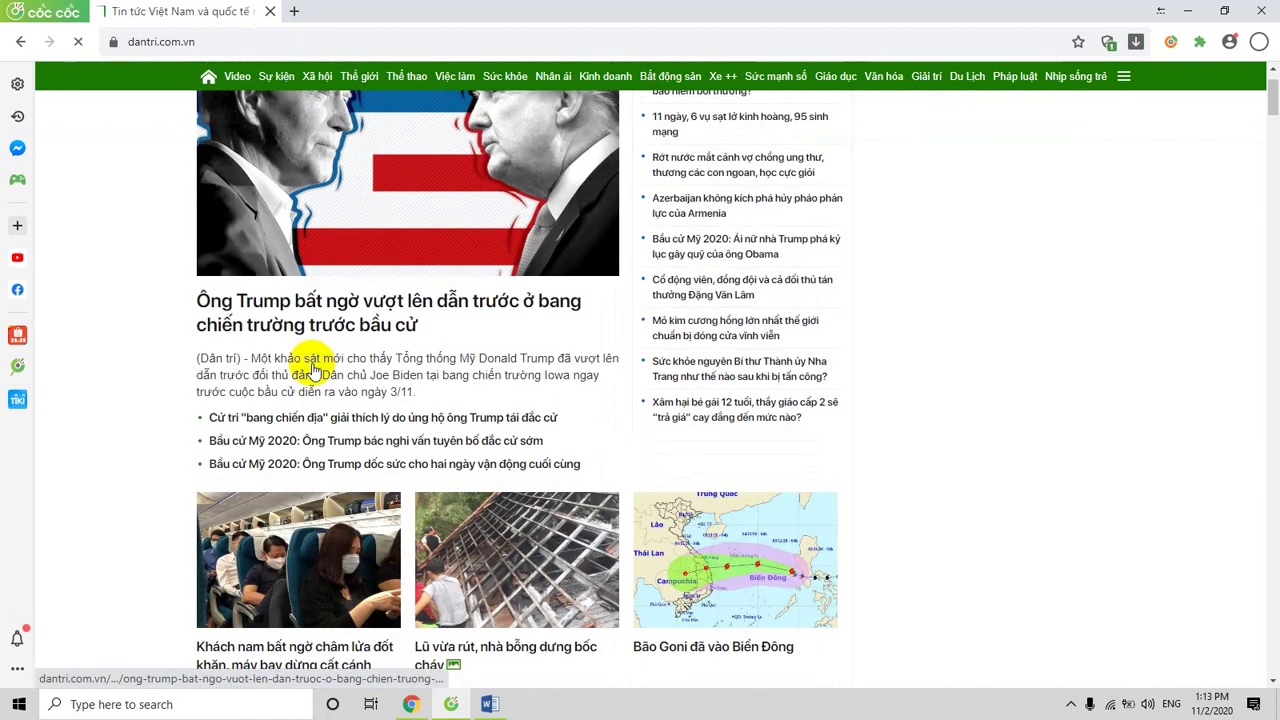
scroll(312, 370, up, 1)
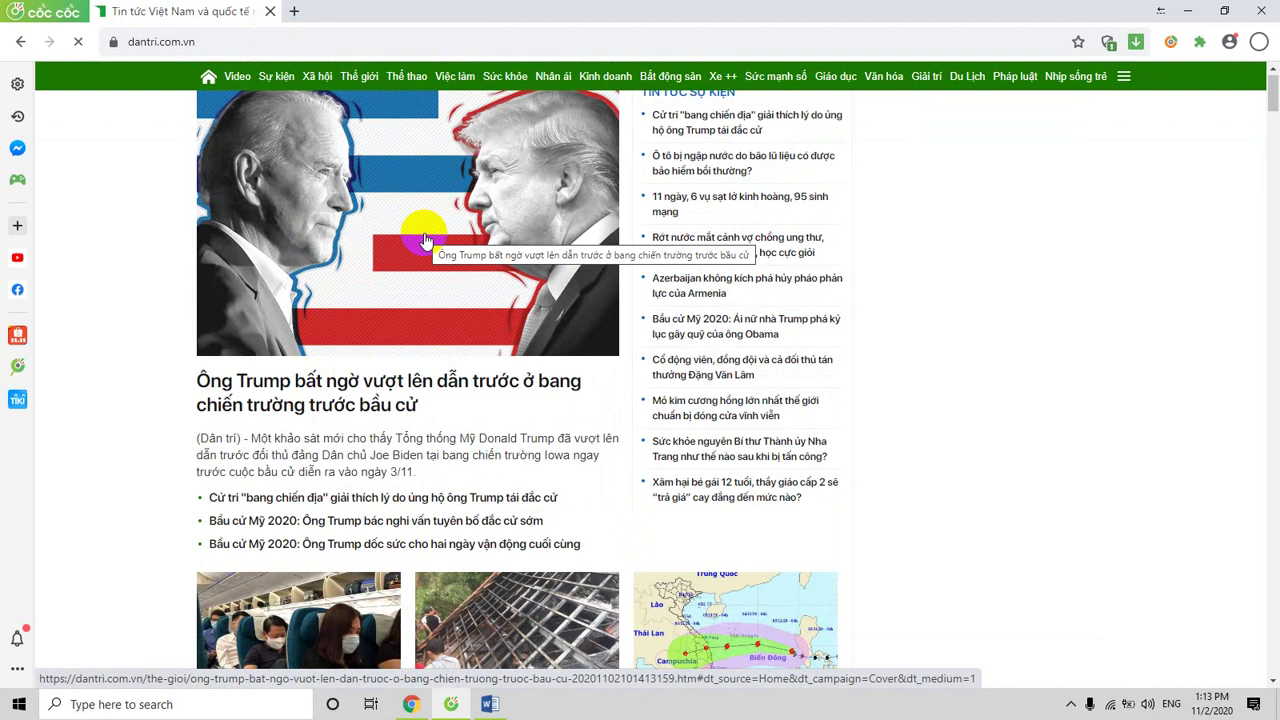
scroll(424, 238, up, 1)
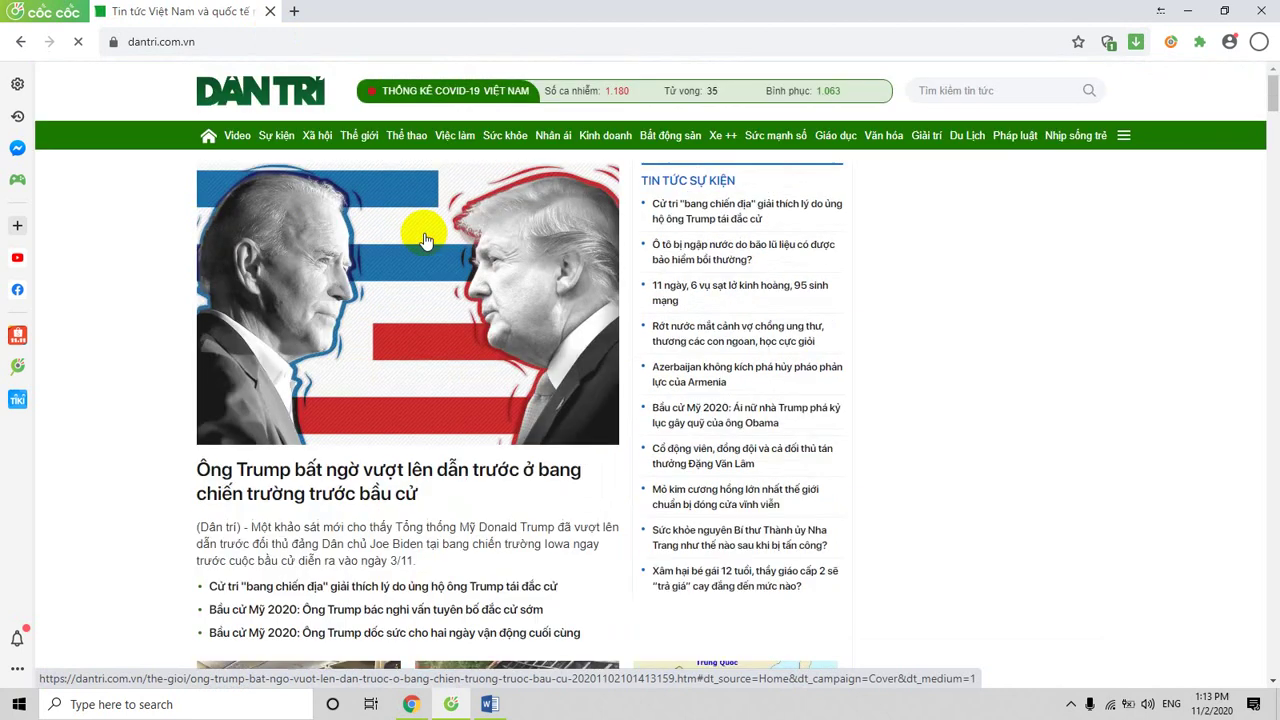
right_click(391, 286)
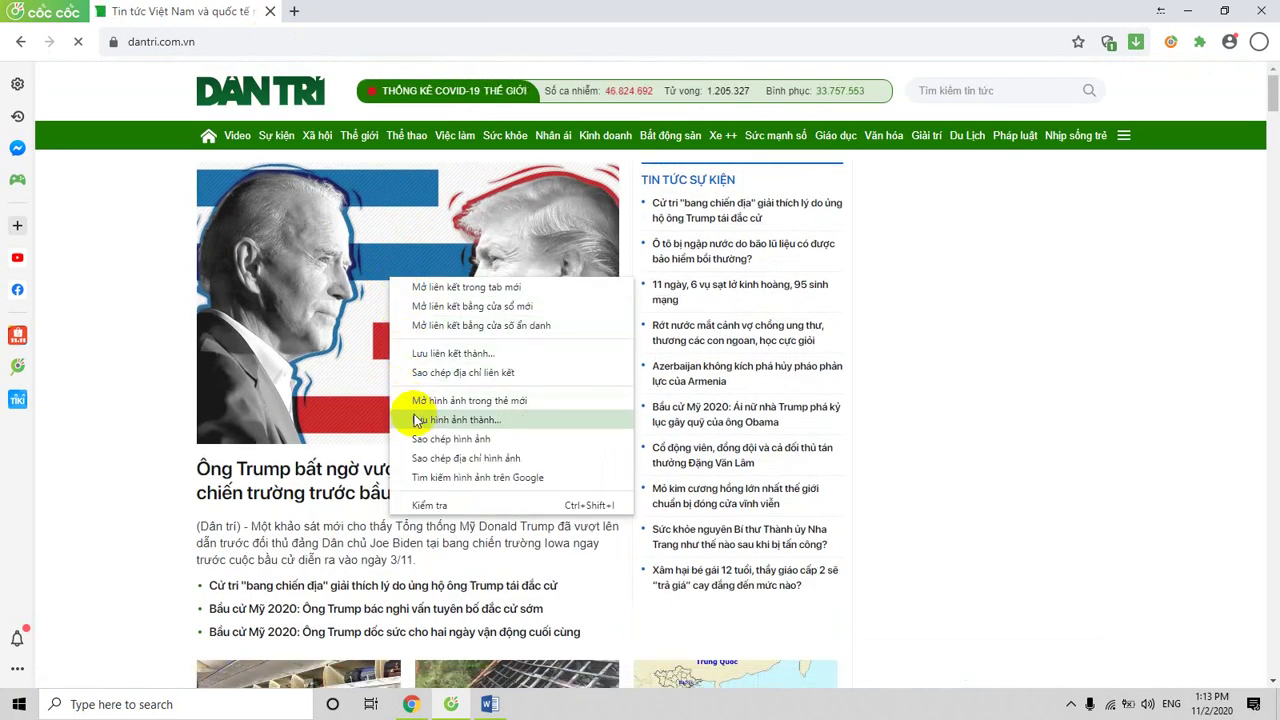
click(419, 422)
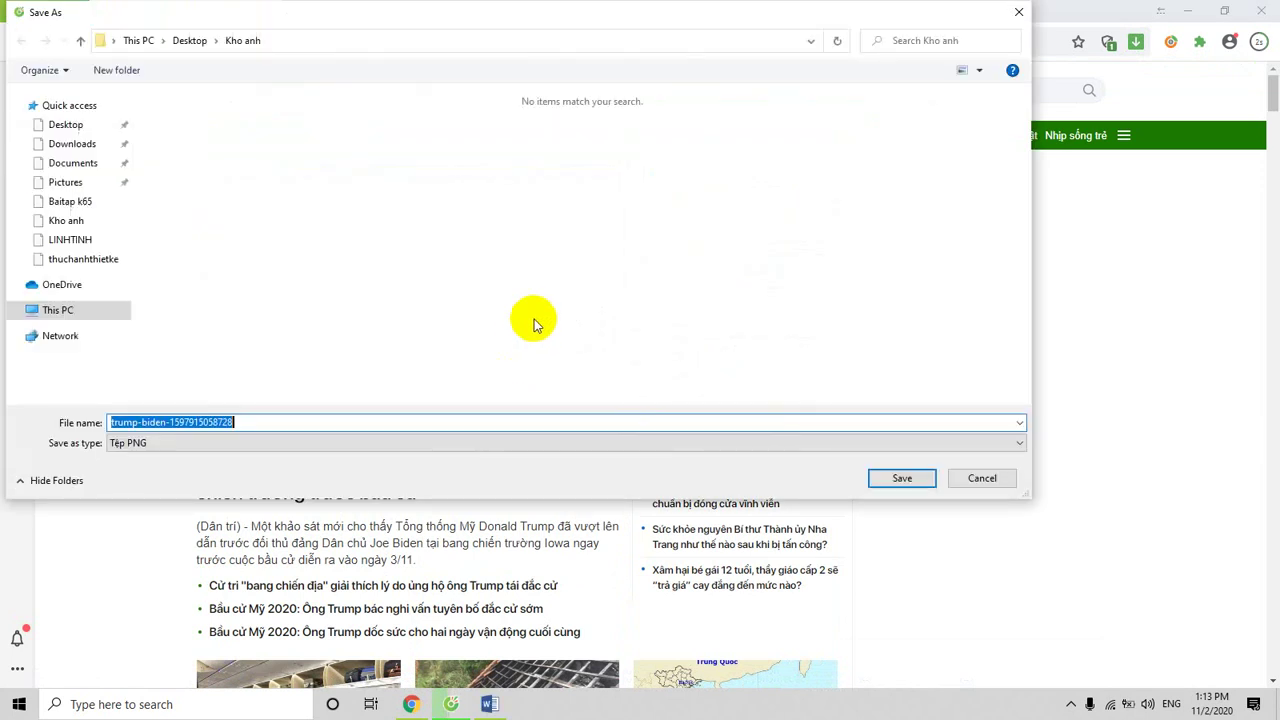
click(886, 479)
scroll(323, 423, down, 3)
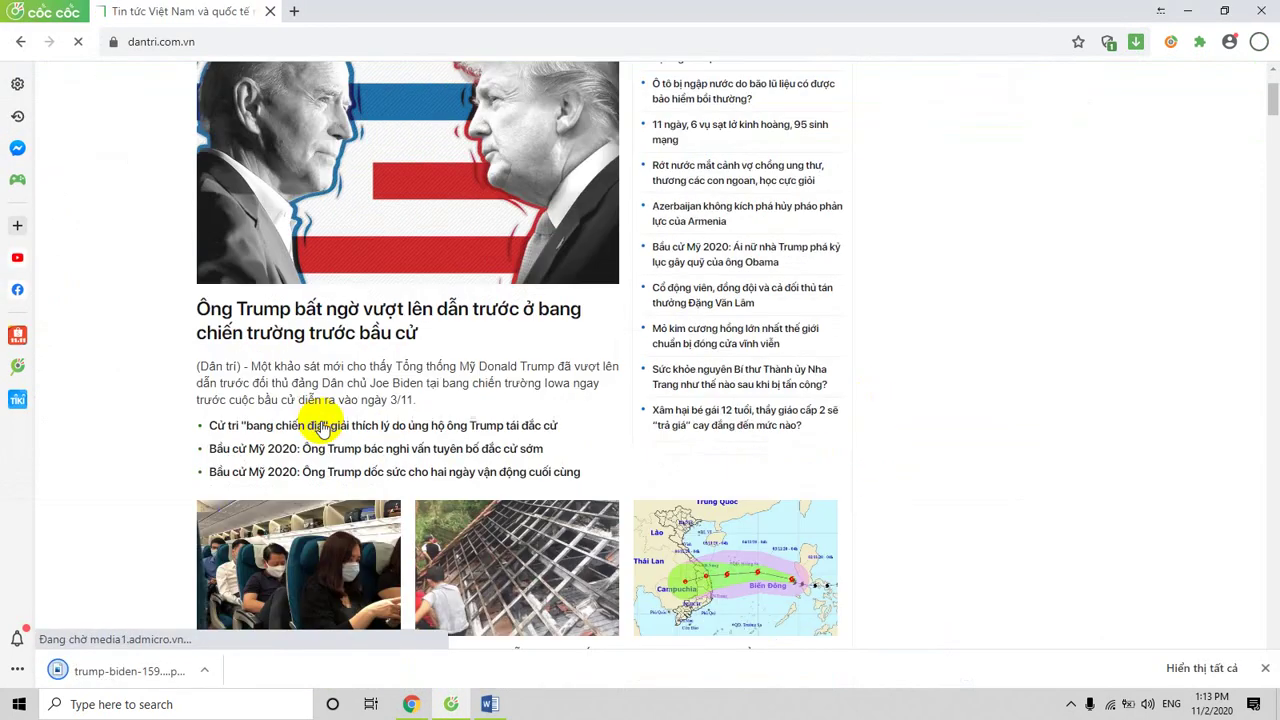
Open the Trump battleground article and paste its lead paragraph into the Word document
click(345, 240)
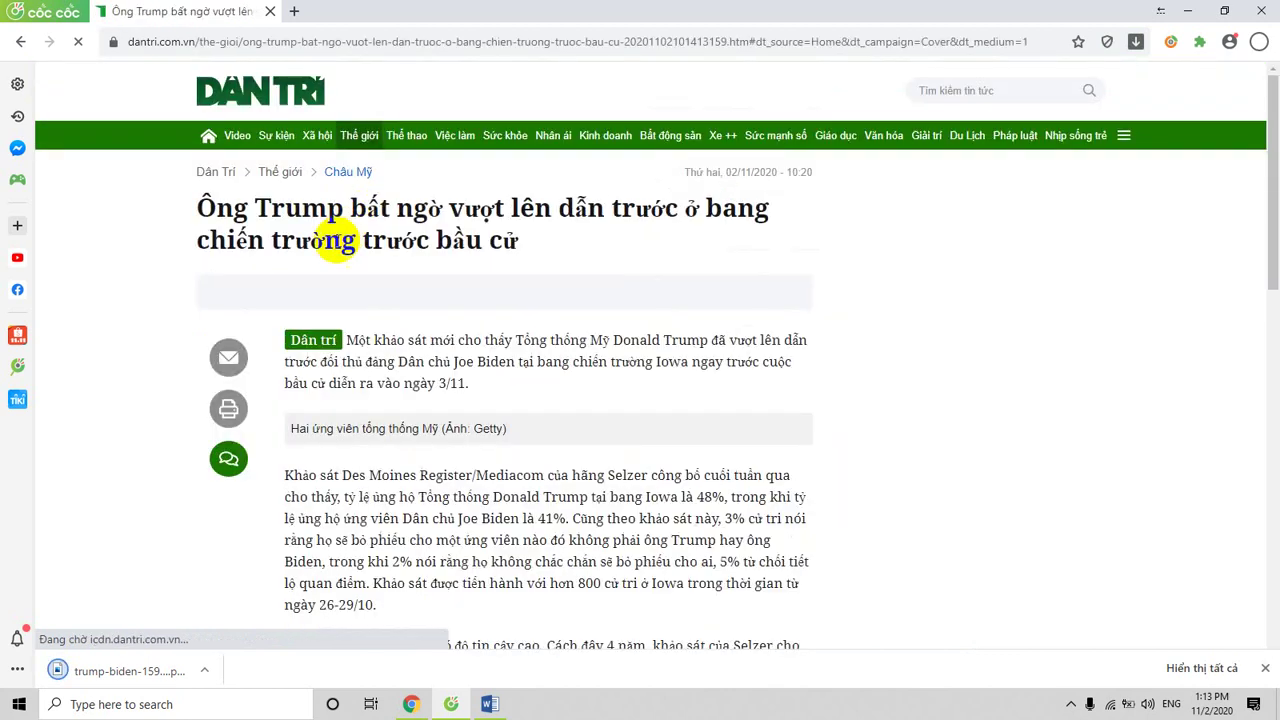
scroll(369, 372, down, 2)
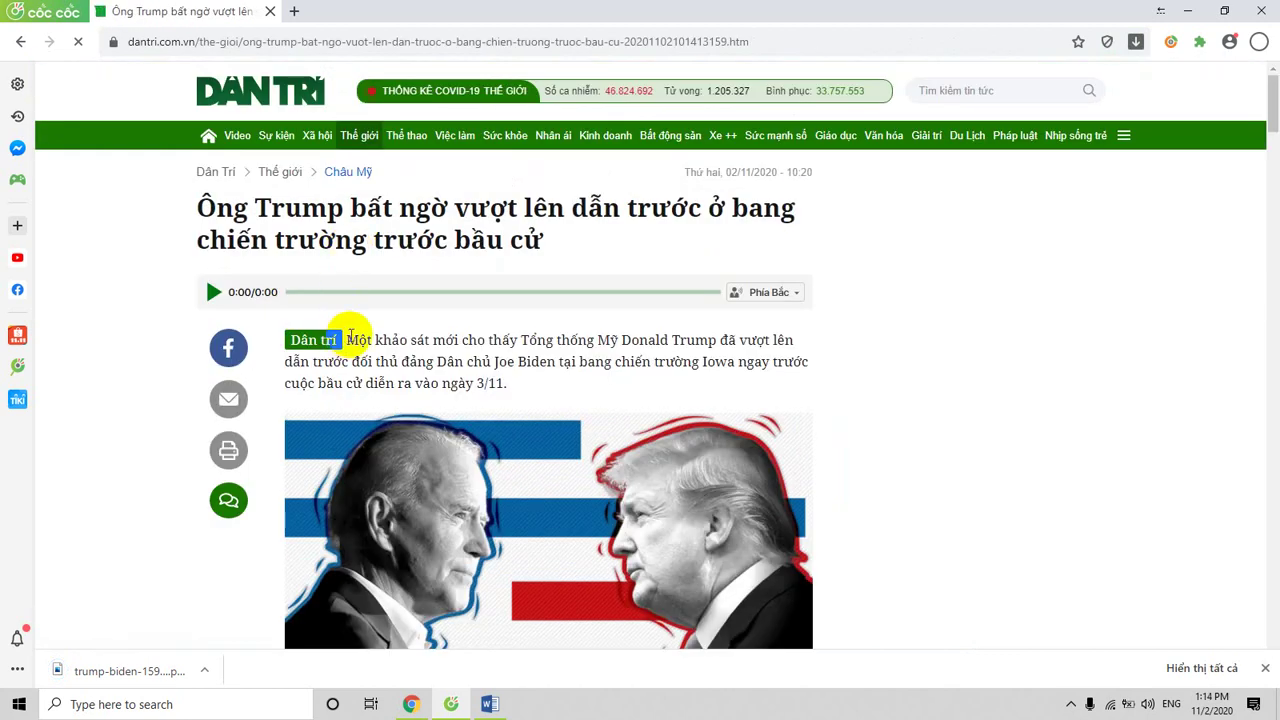
mouse_move(342, 339)
mouse_down()
mouse_move(408, 368)
mouse_move(505, 383)
mouse_up()
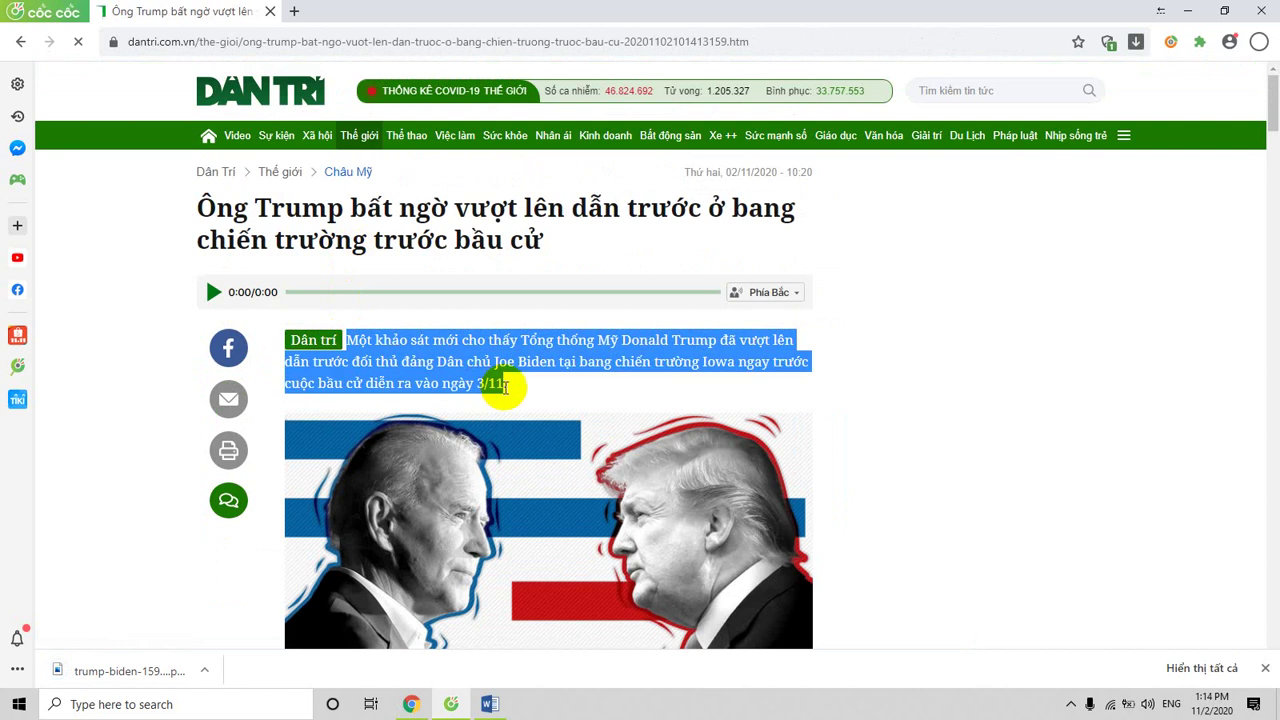
right_click(448, 374)
click(480, 375)
scroll(350, 395, down, 4)
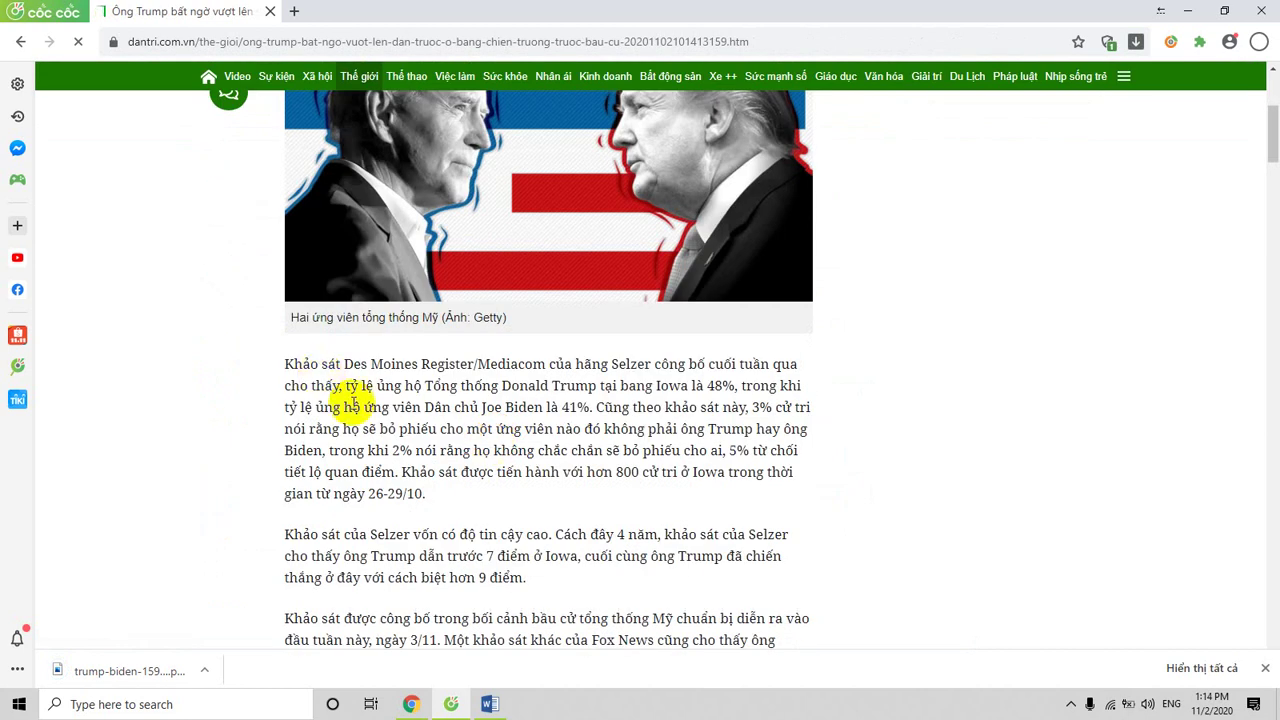
scroll(353, 403, down, 3)
click(489, 704)
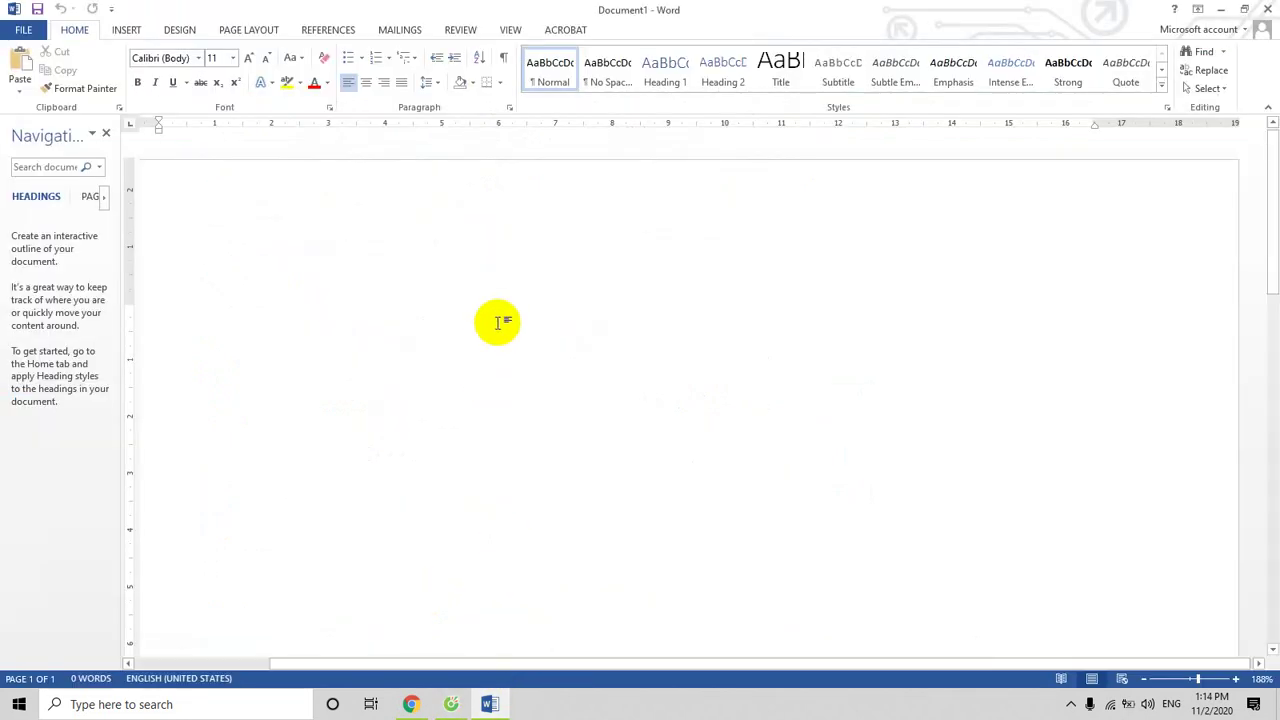
key(ctrl+v)
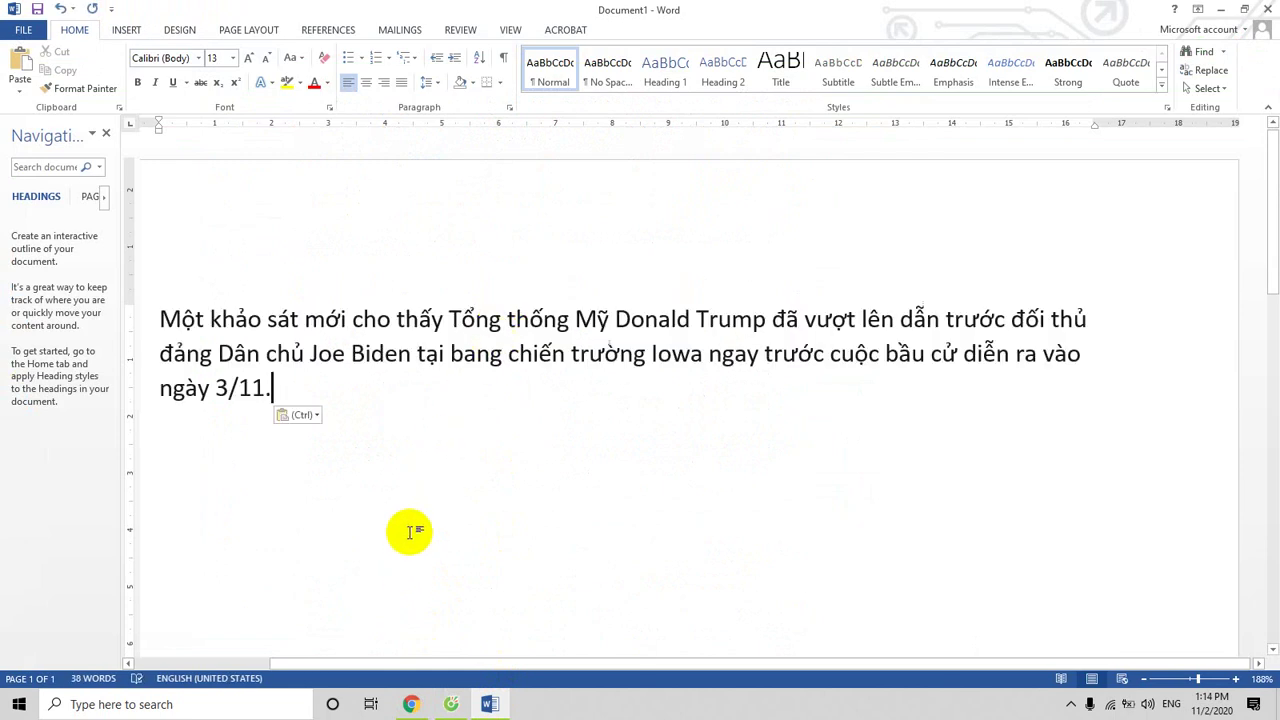
Copy the rest of the article text, through its last sentence, from the browser
click(489, 704)
scroll(465, 225, up, 2)
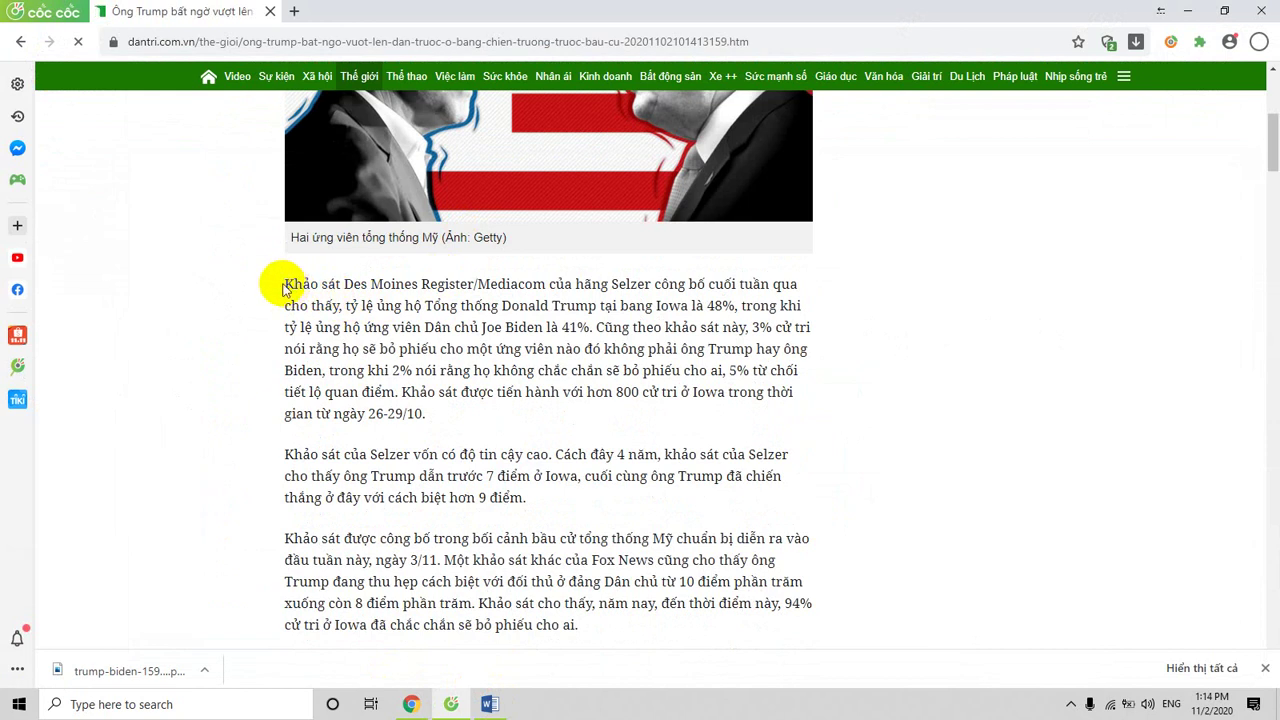
drag(285, 284, 330, 348)
scroll(600, 420, down, 5)
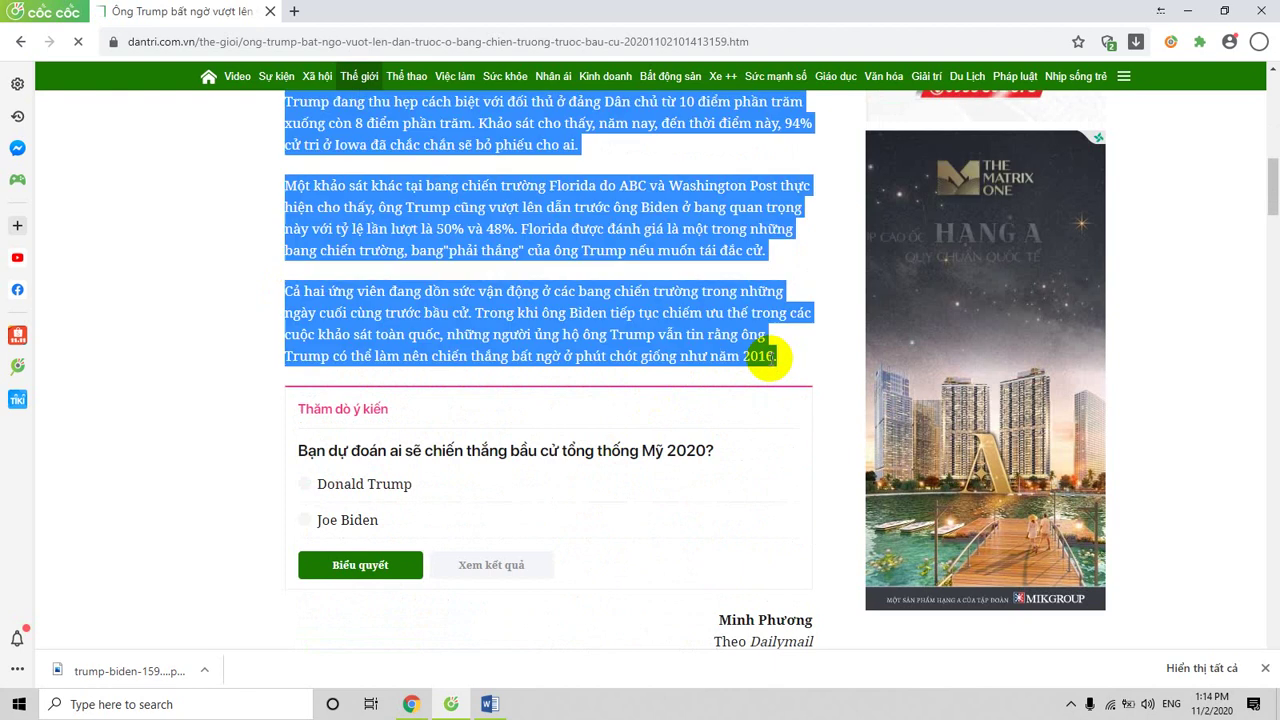
shift+click(772, 356)
right_click(663, 209)
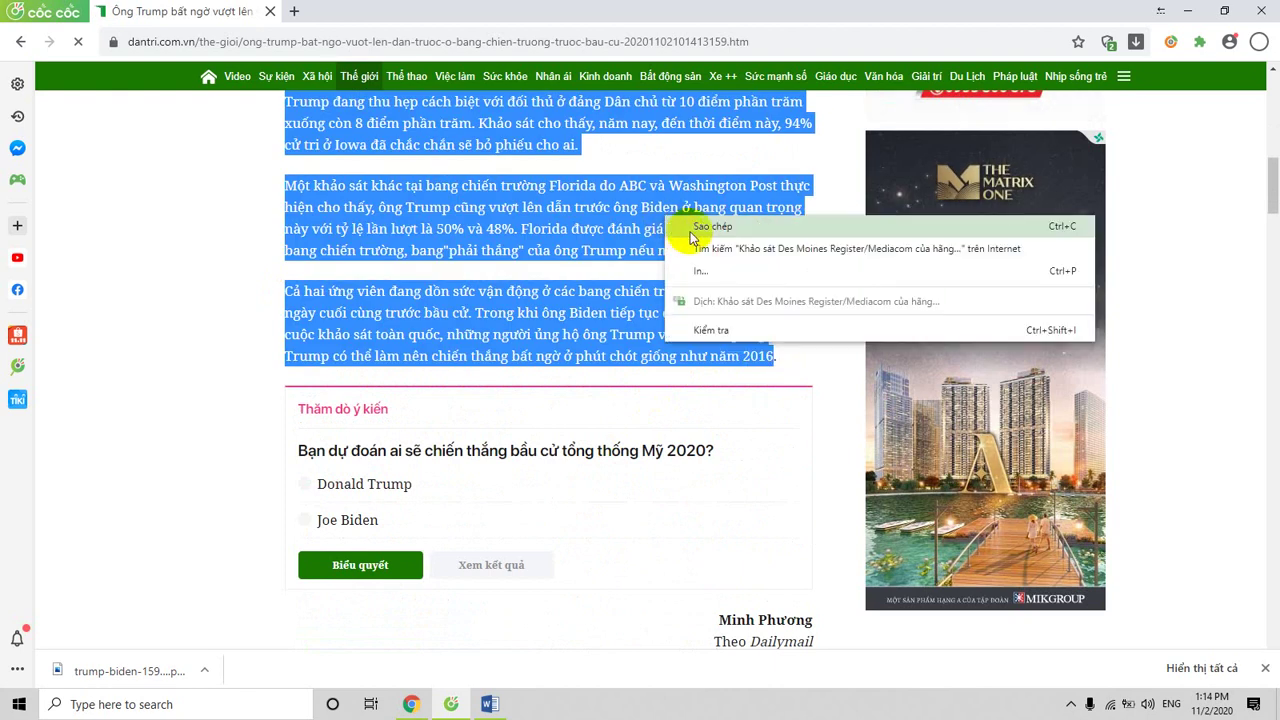
click(705, 222)
Paste the remaining article paragraphs below the lead paragraph and zoom Word to 124%
click(489, 704)
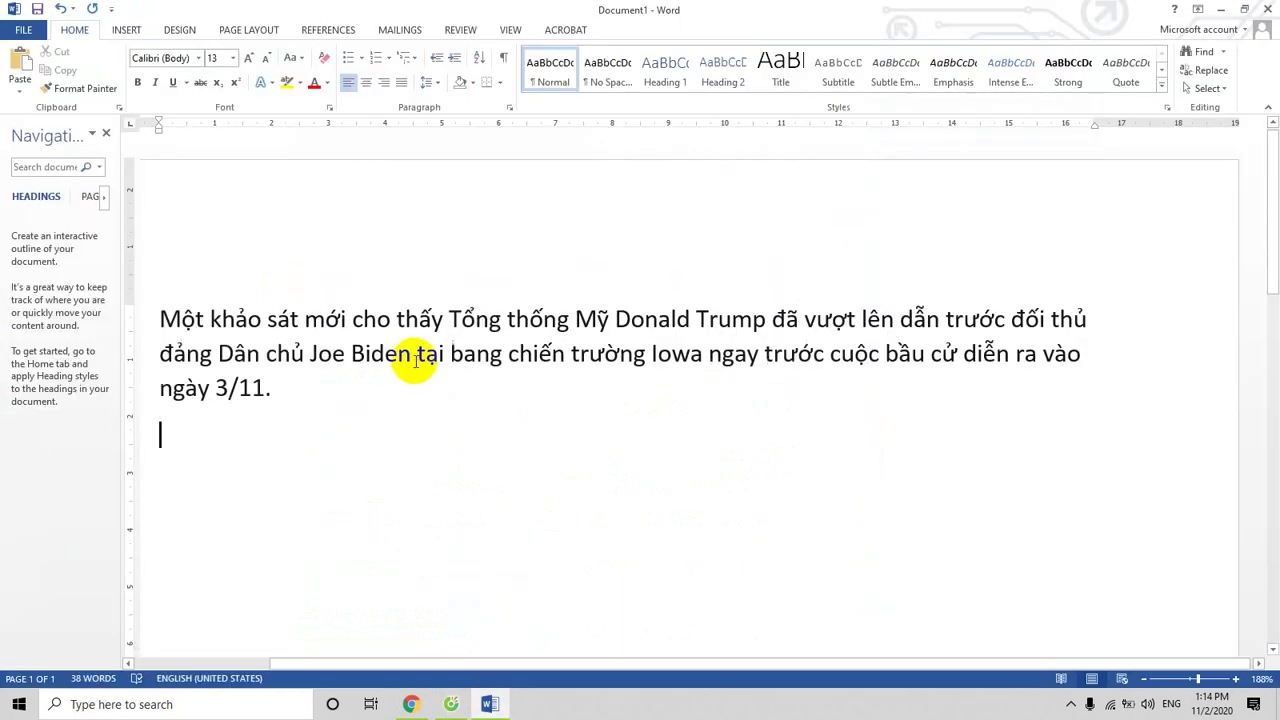
key(ctrl+v)
scroll(757, 294, up, 3)
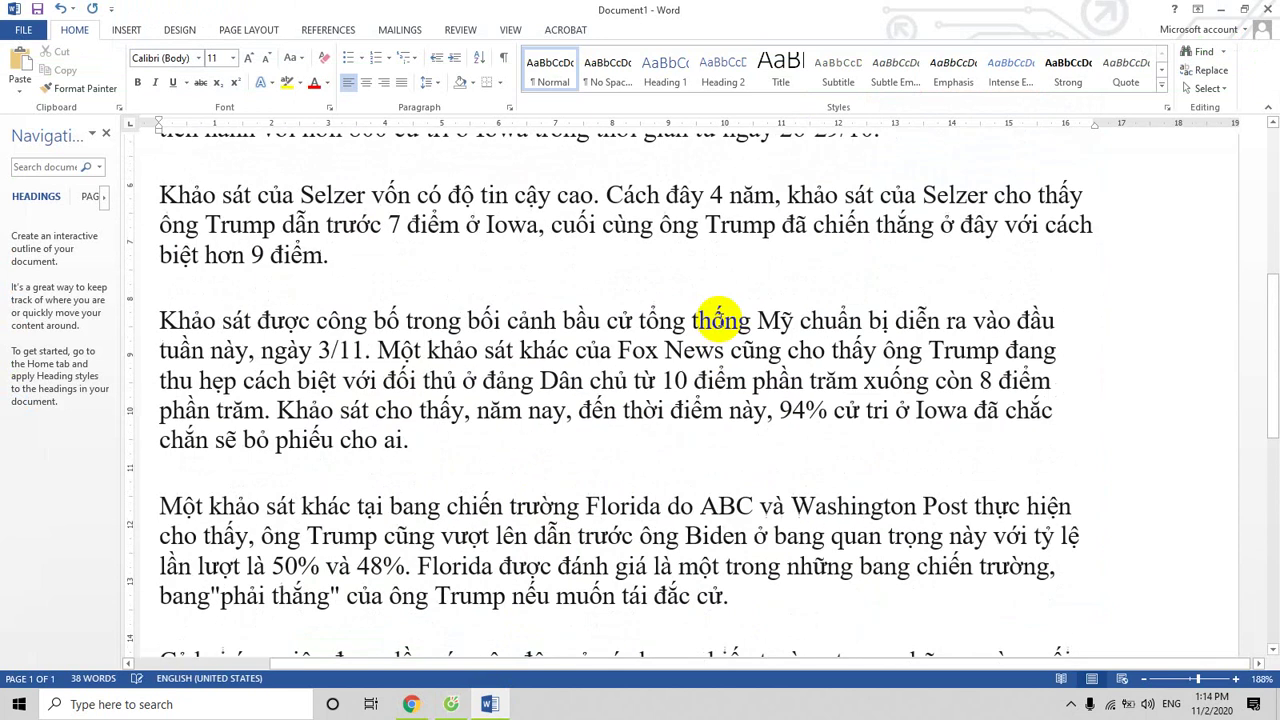
click(1192, 680)
scroll(800, 363, up, 2)
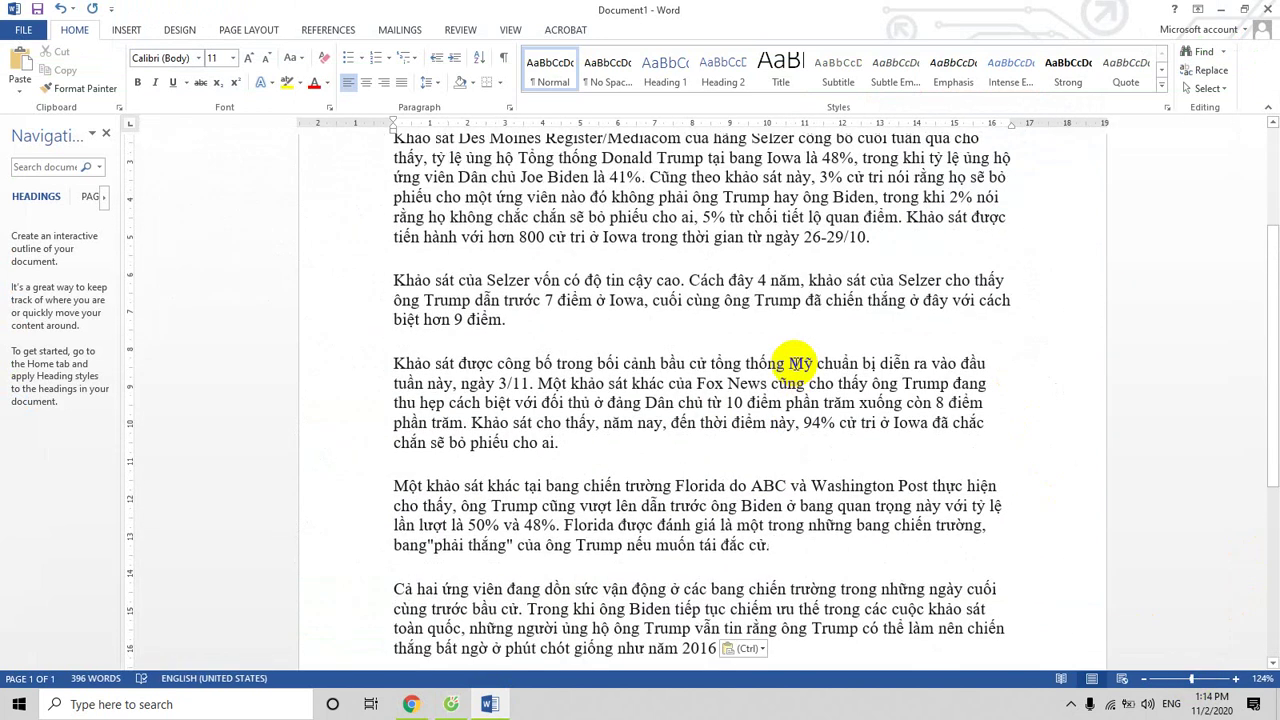
scroll(800, 363, up, 1)
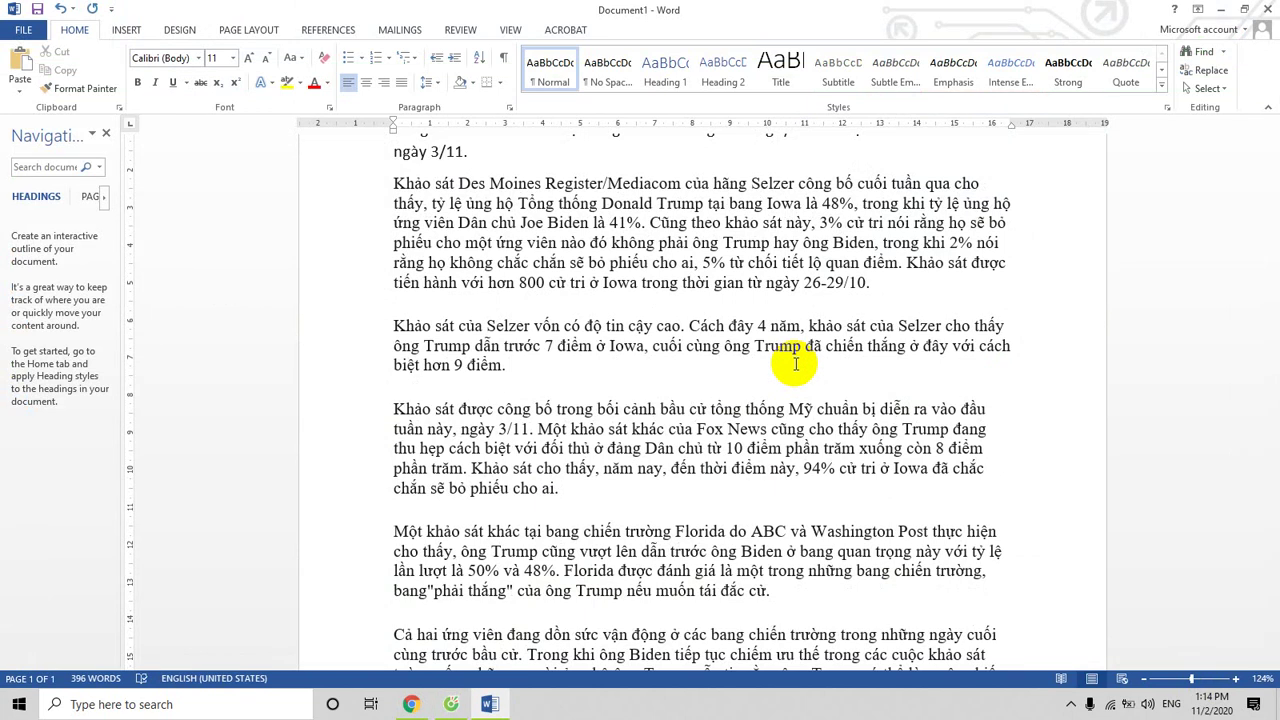
scroll(796, 363, down, 1)
scroll(700, 480, up, 2)
Copy the article's bold headline from the Dân trí page
click(451, 705)
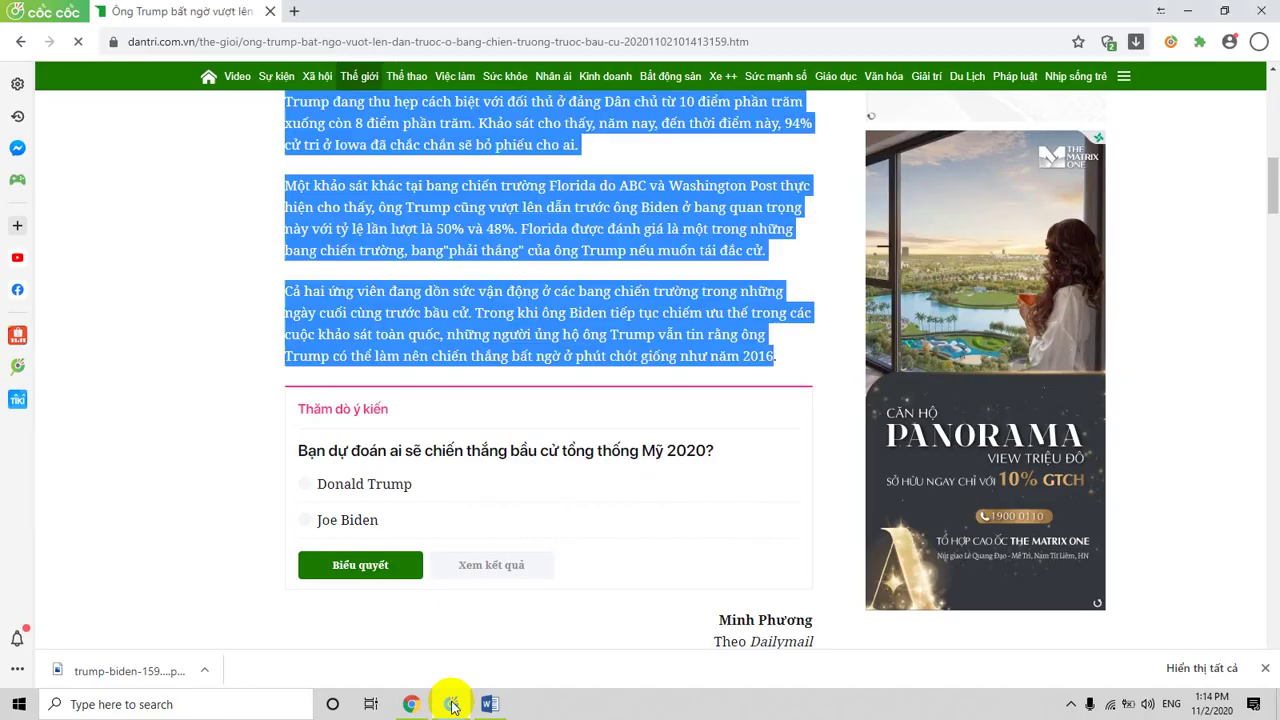
scroll(529, 329, up, 5)
scroll(529, 329, up, 5)
scroll(529, 329, up, 3)
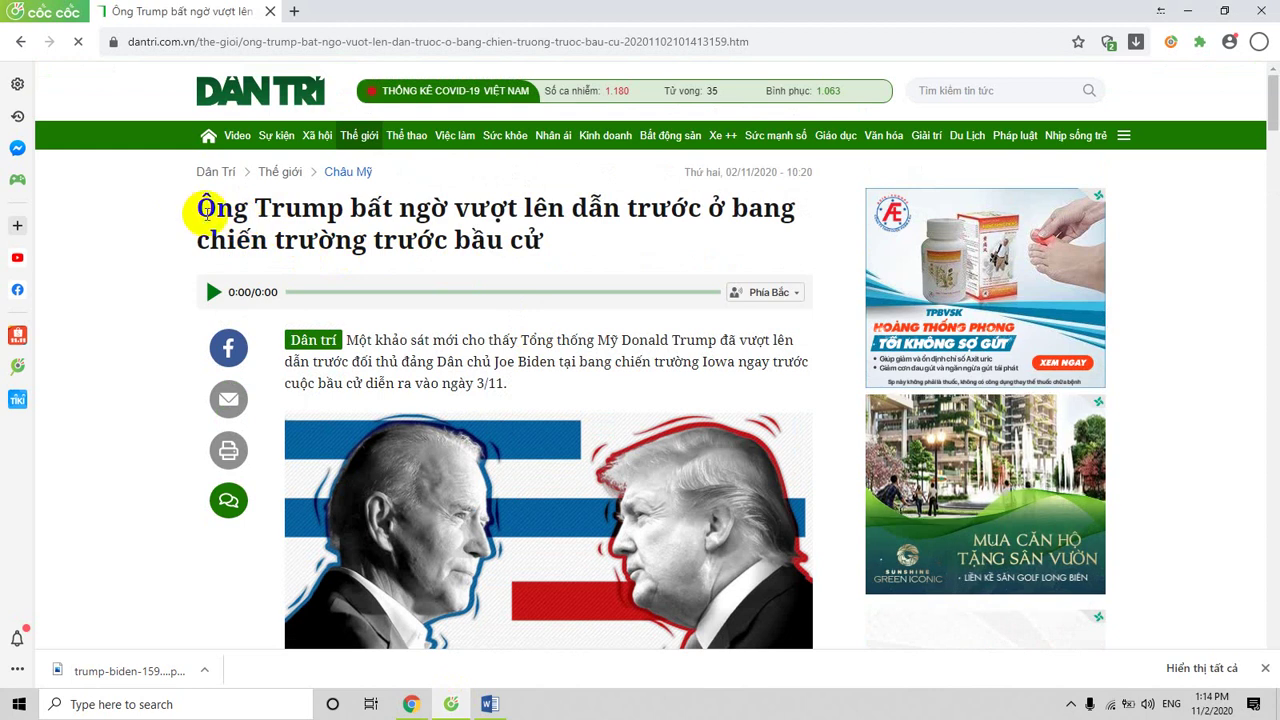
drag(197, 208, 541, 238)
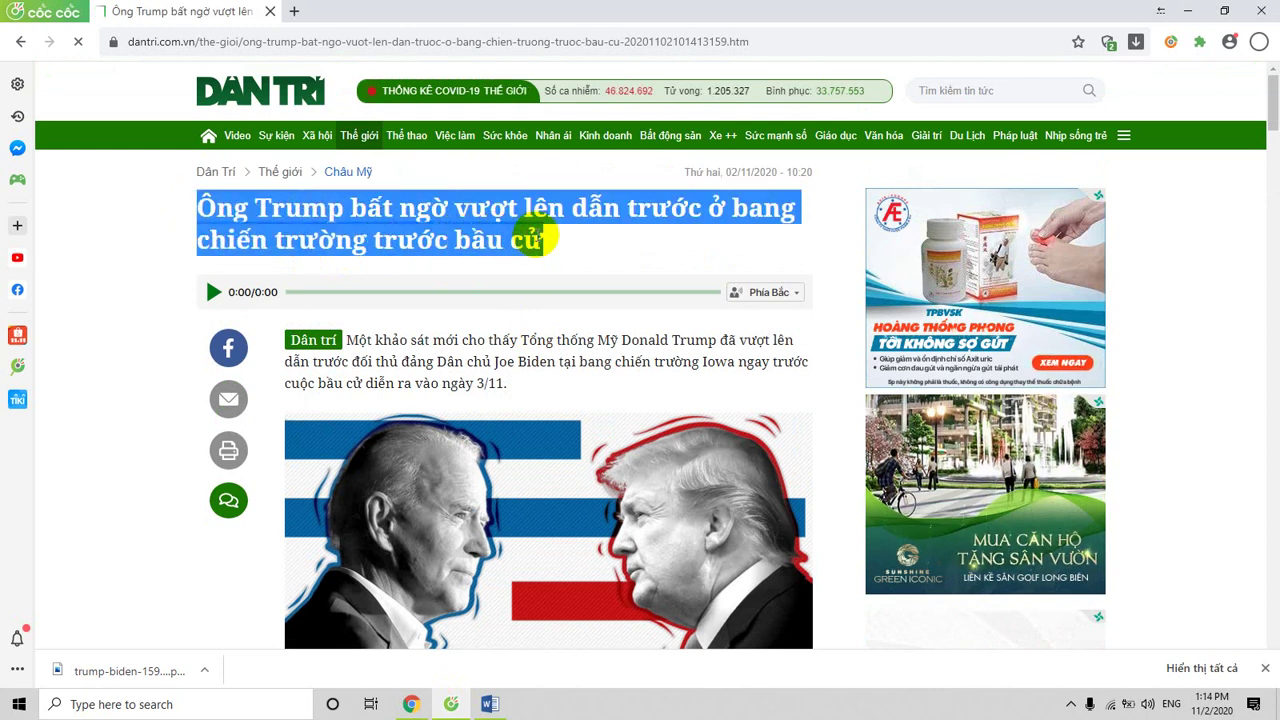
right_click(425, 237)
click(470, 251)
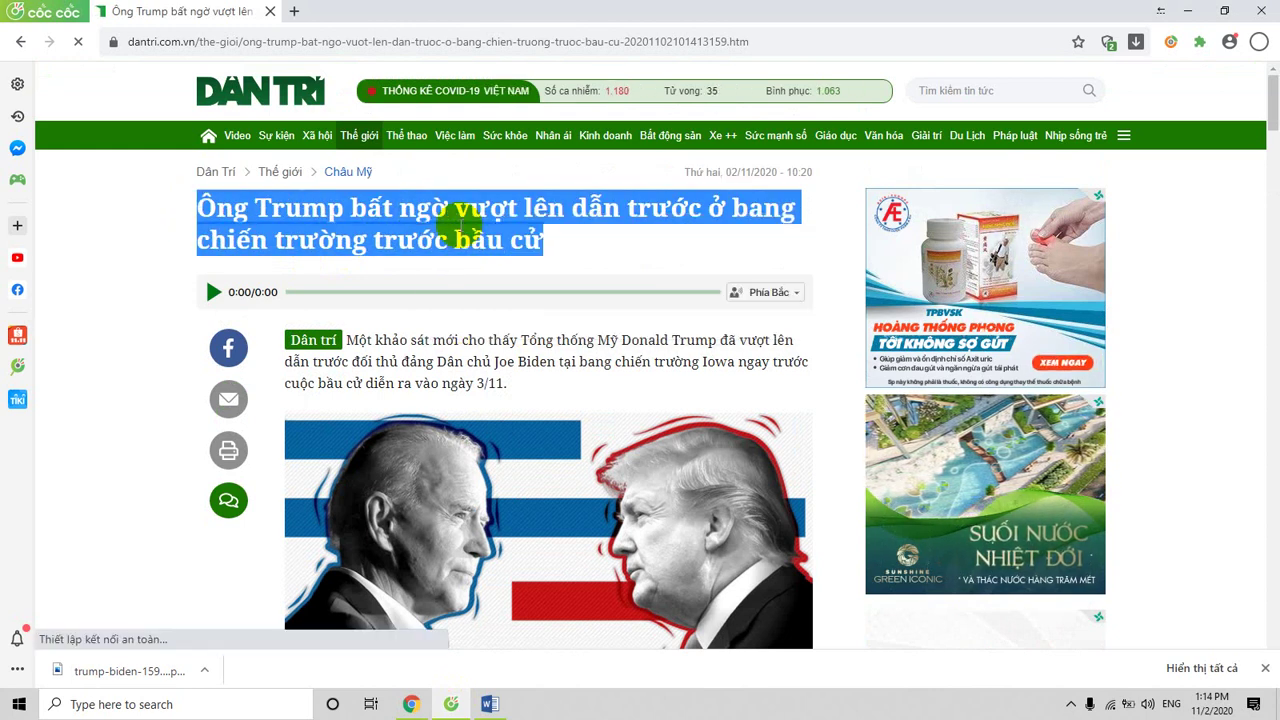
scroll(462, 213, down, 4)
Paste the headline on a new empty line above the first paragraph in Word
click(489, 704)
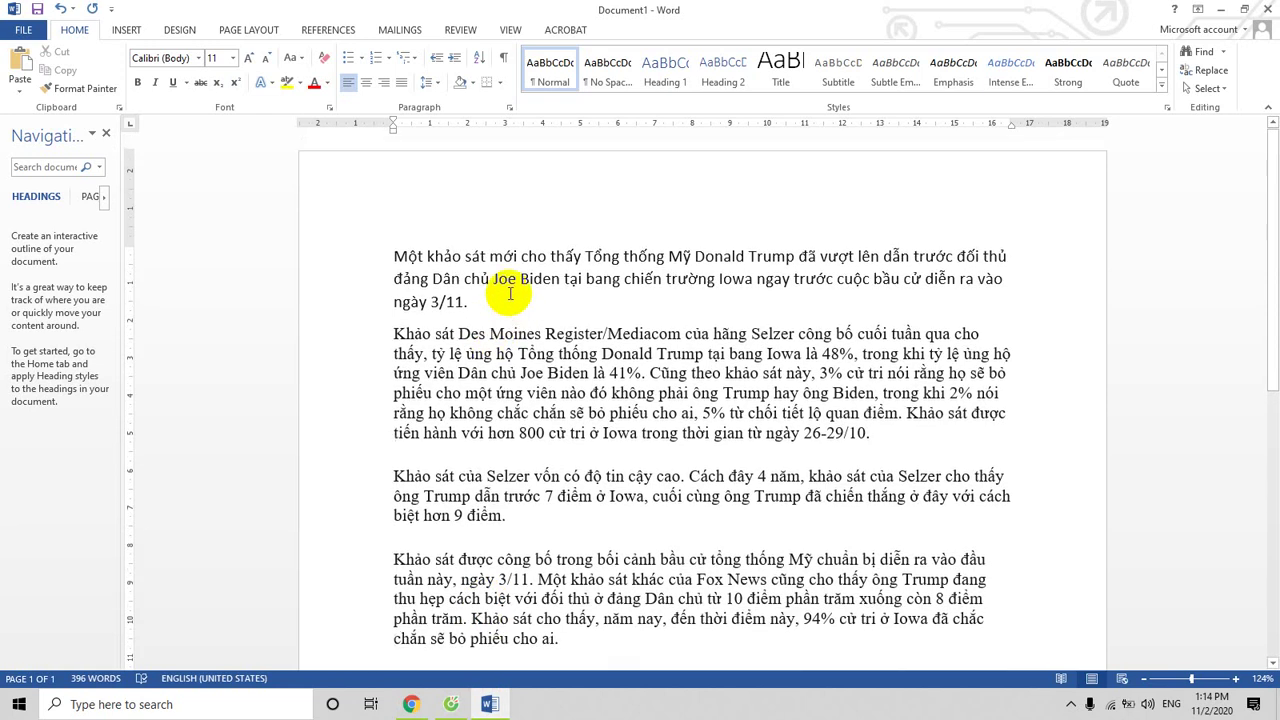
click(397, 257)
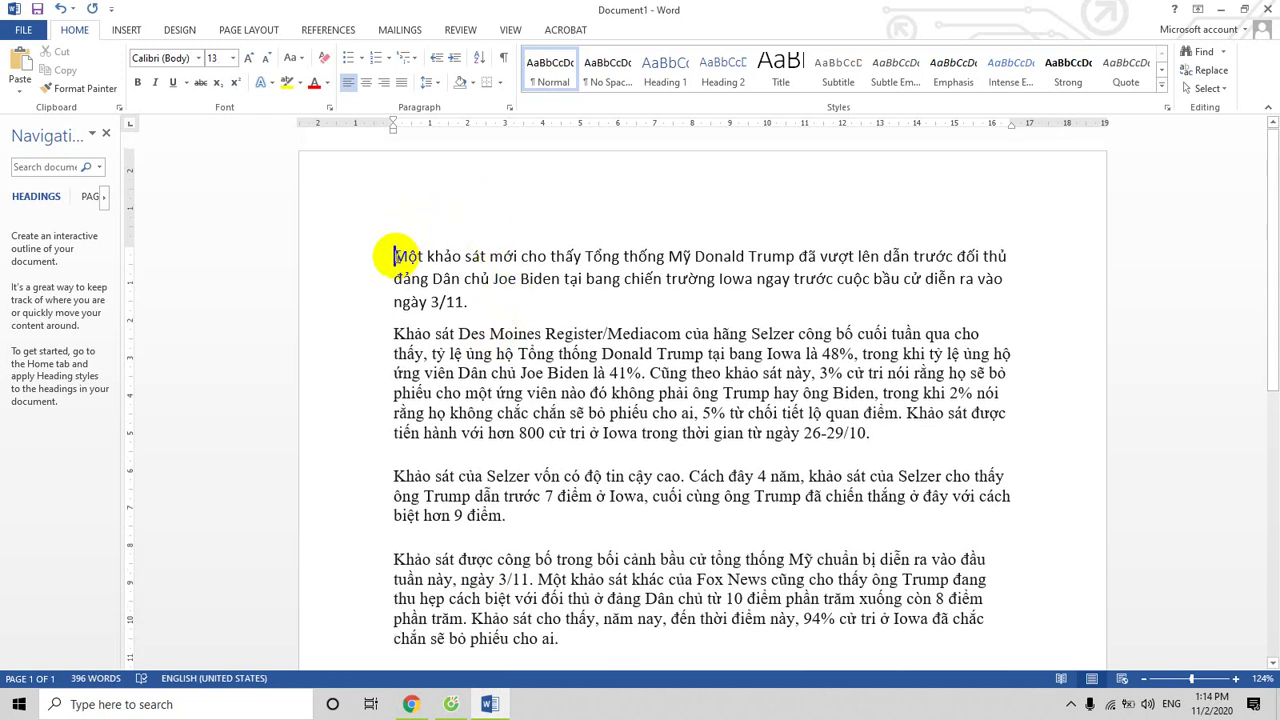
key(Return)
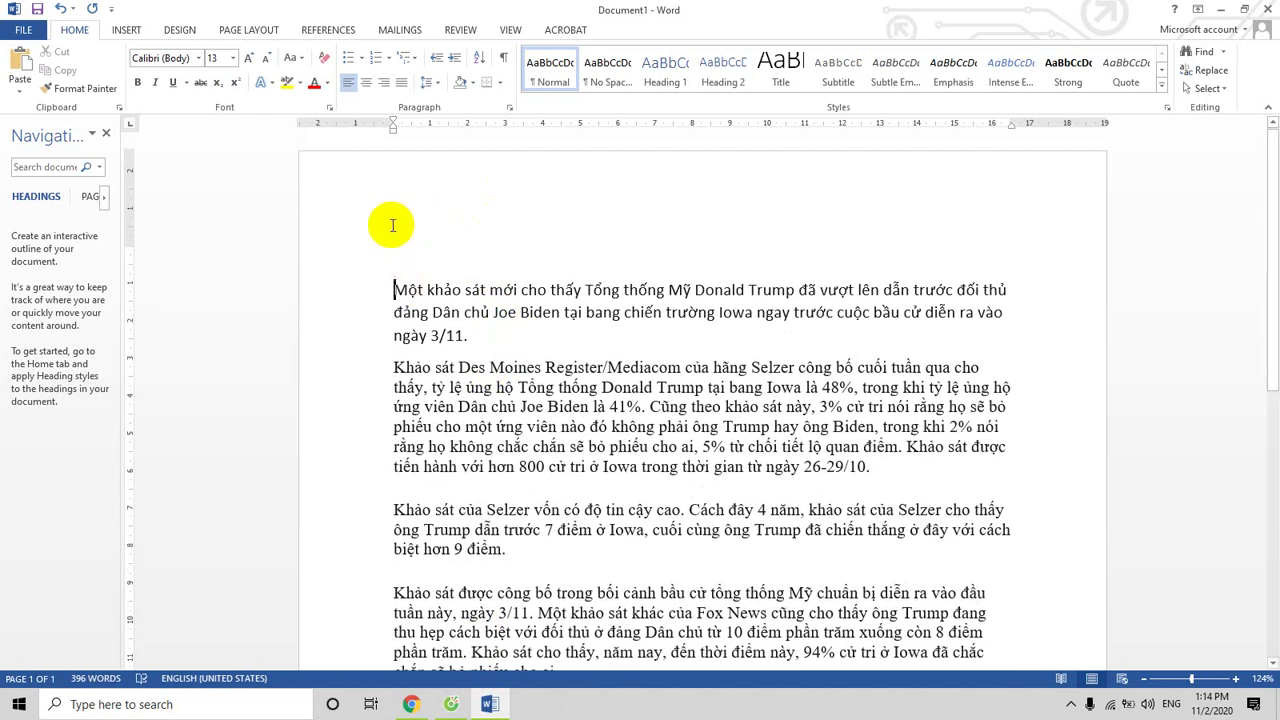
key(Up)
key(ctrl+v)
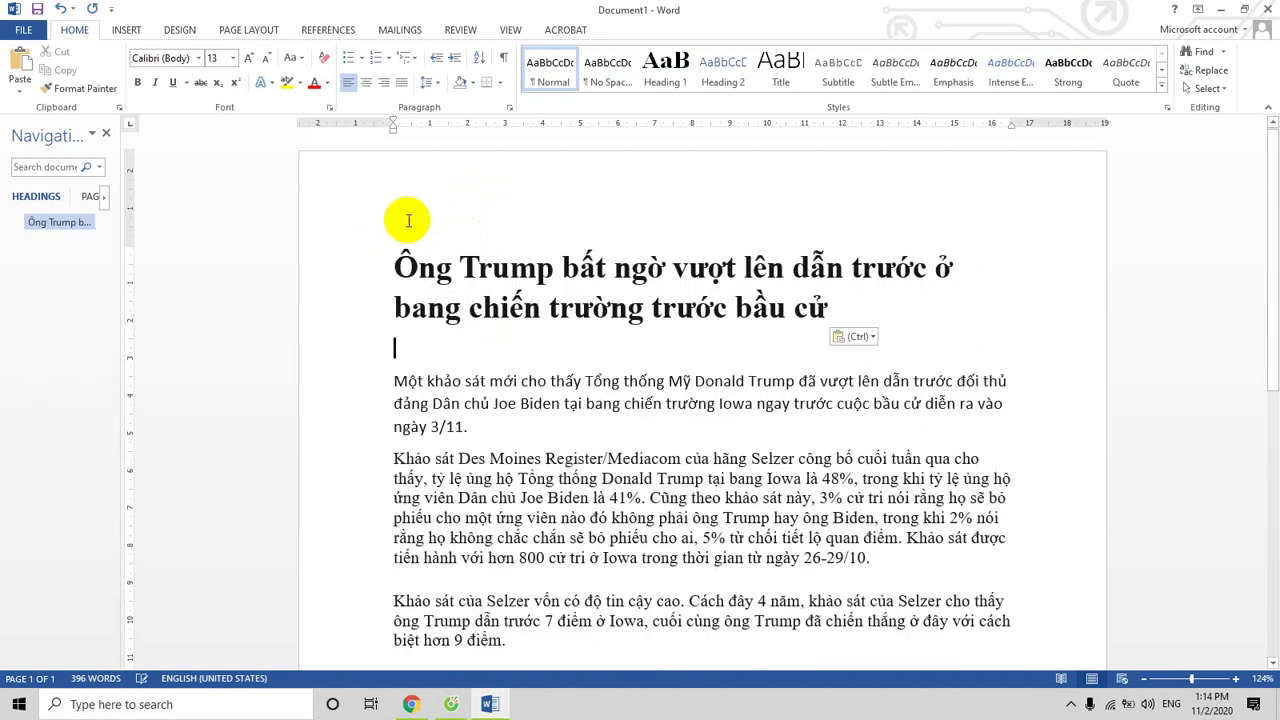
scroll(728, 340, down, 5)
scroll(728, 340, up, 5)
scroll(571, 606, down, 8)
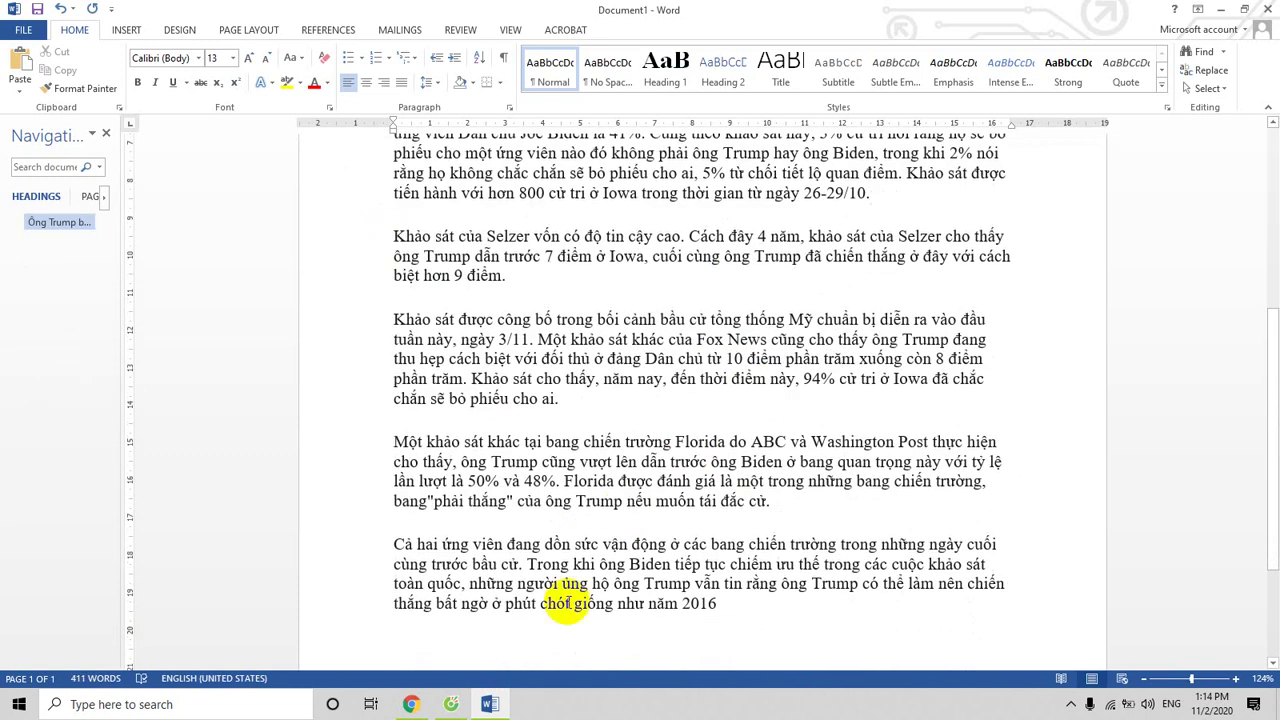
click(489, 704)
Open the related swing-state voter article and copy its headline
scroll(543, 471, down, 10)
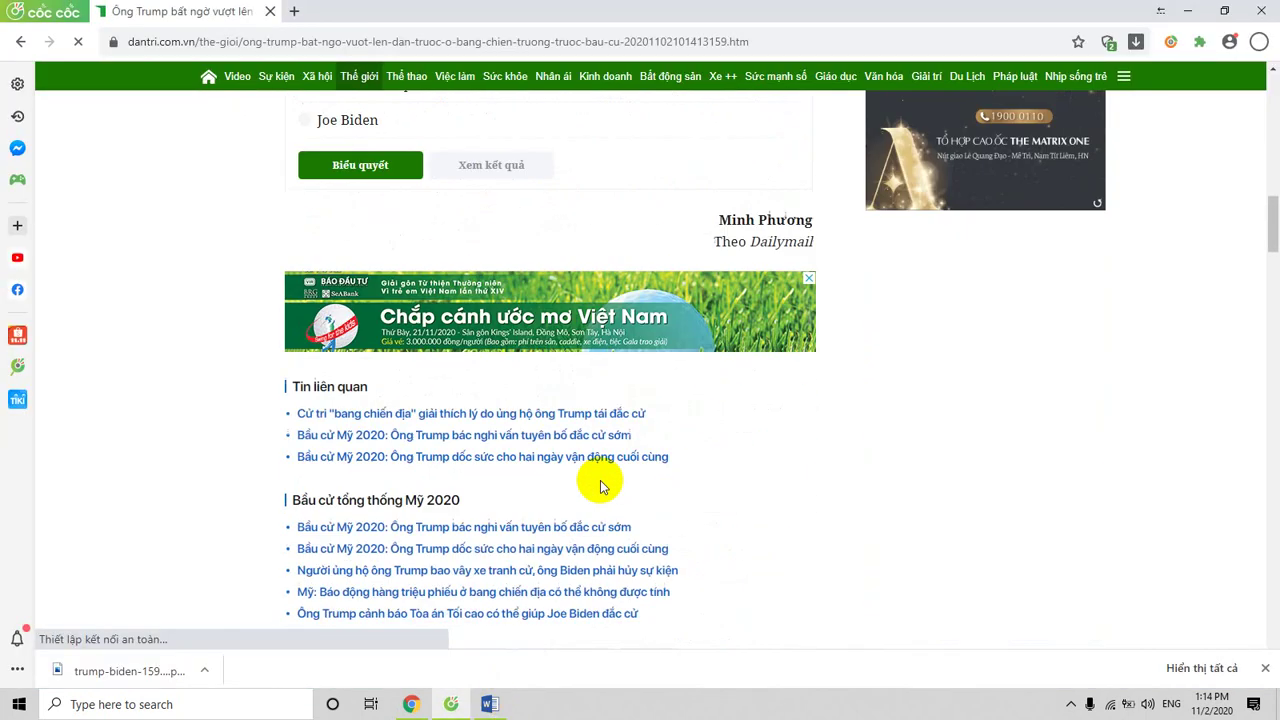
click(443, 414)
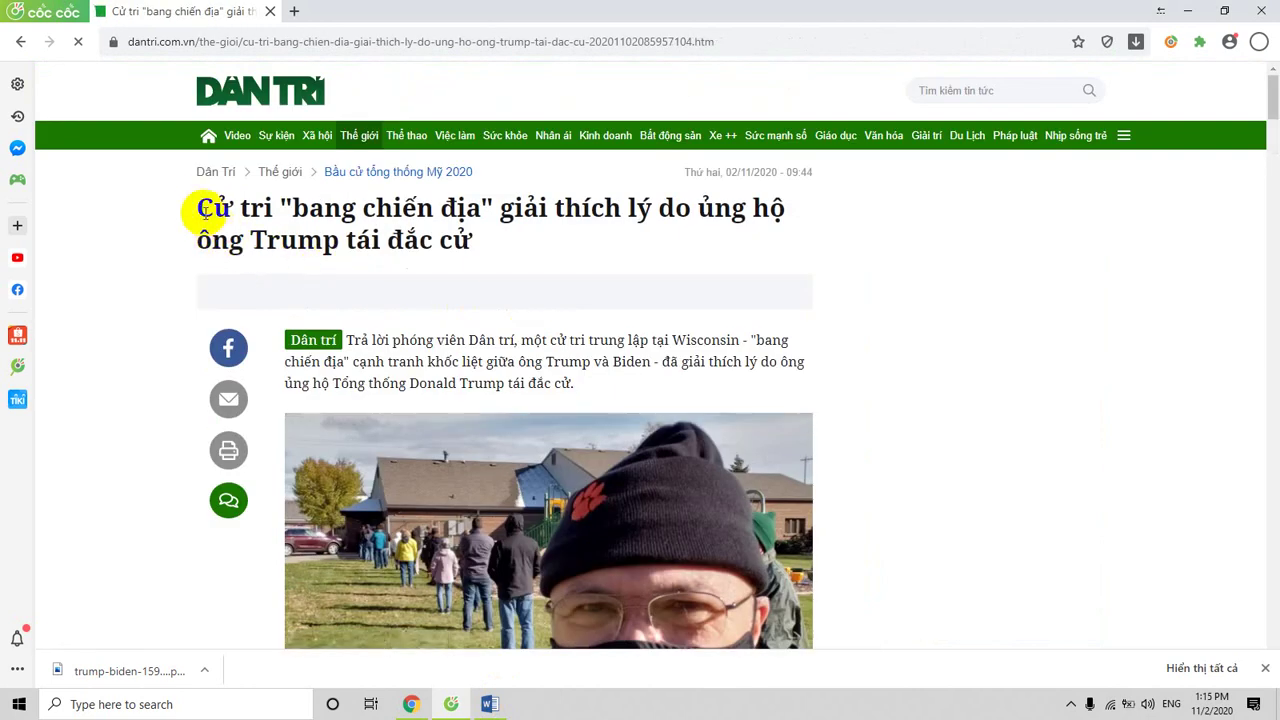
drag(198, 208, 463, 237)
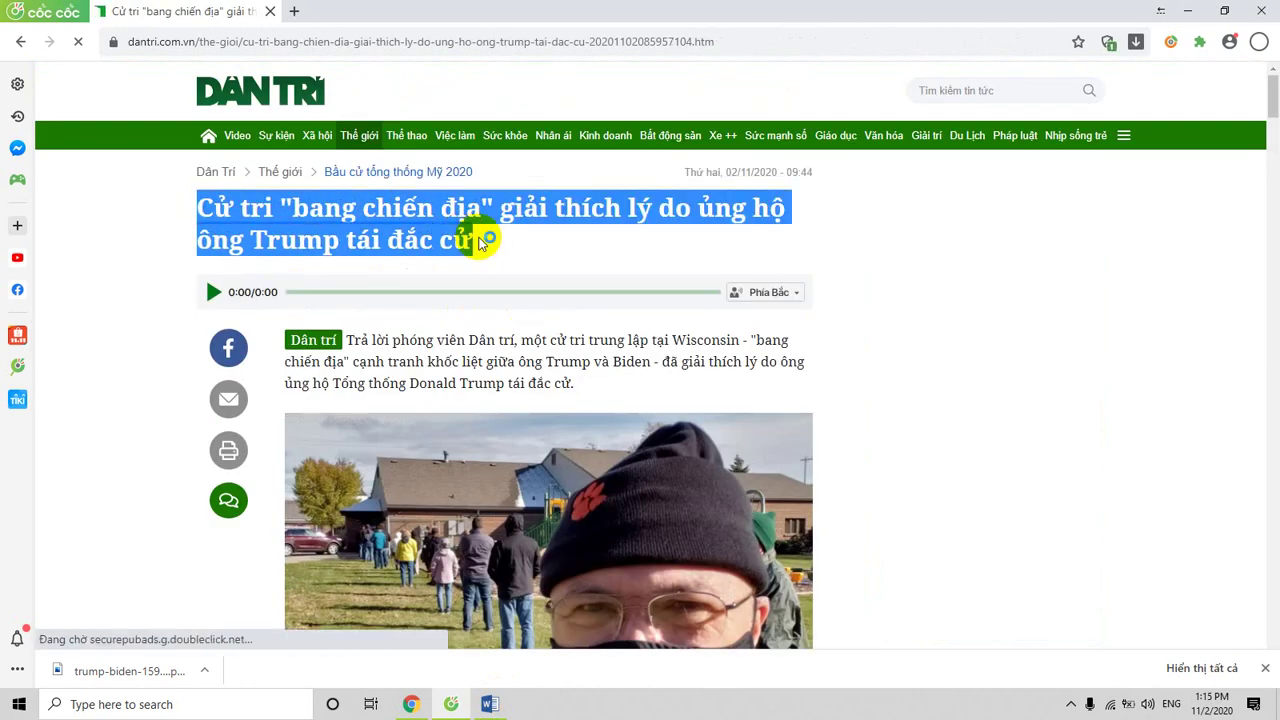
right_click(409, 212)
click(417, 227)
scroll(400, 400, down, 3)
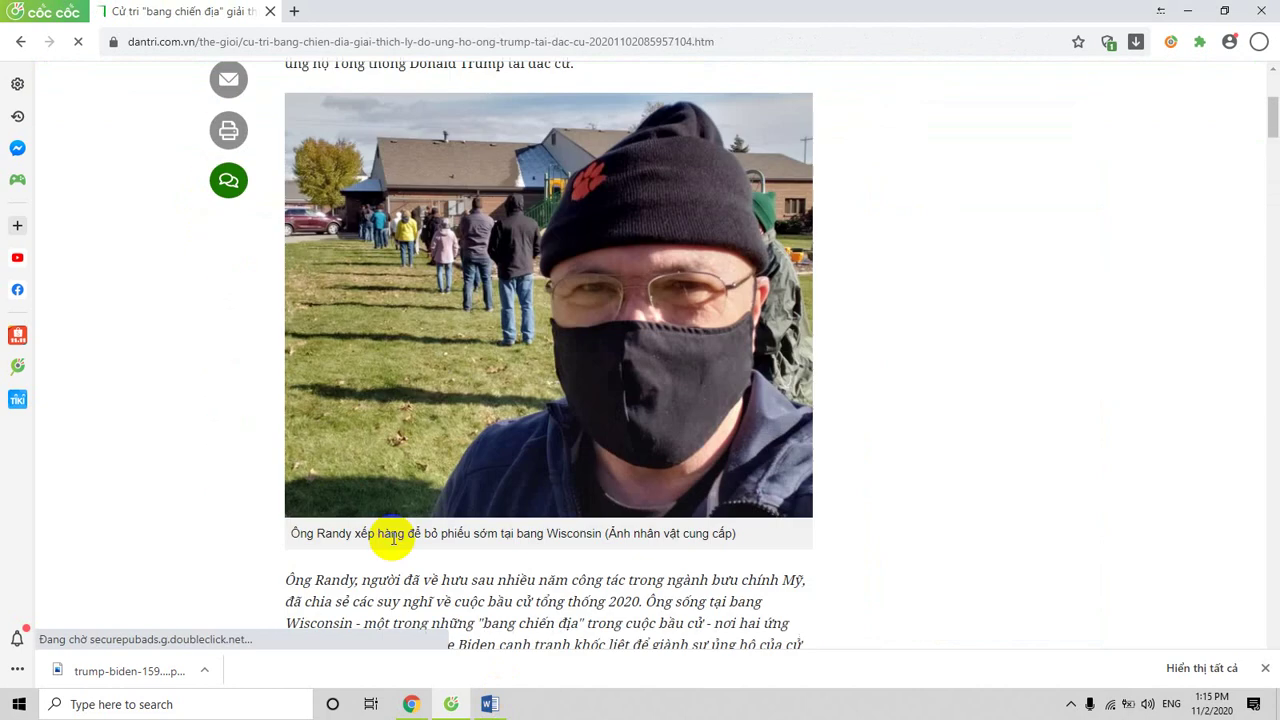
scroll(400, 528, down, 2)
Paste the voter-article headline below the last paragraph of the Word document
click(489, 704)
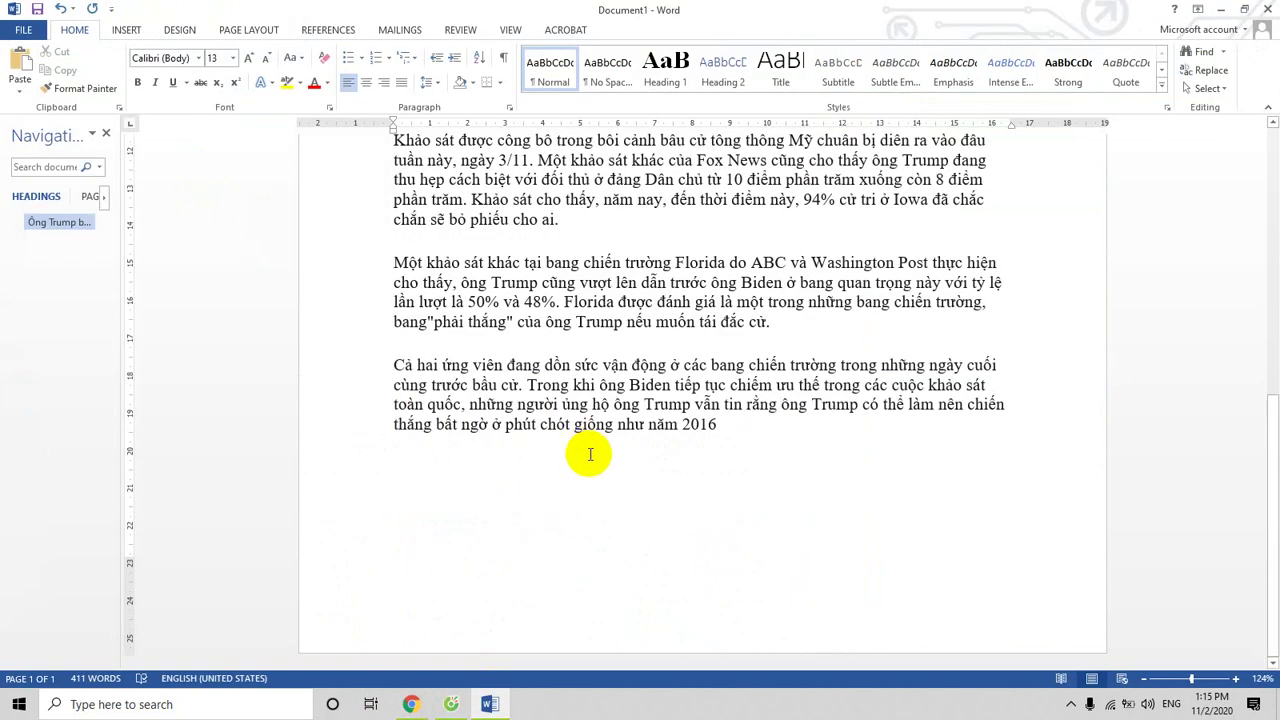
click(539, 473)
key(ctrl+v)
scroll(608, 408, up, 2)
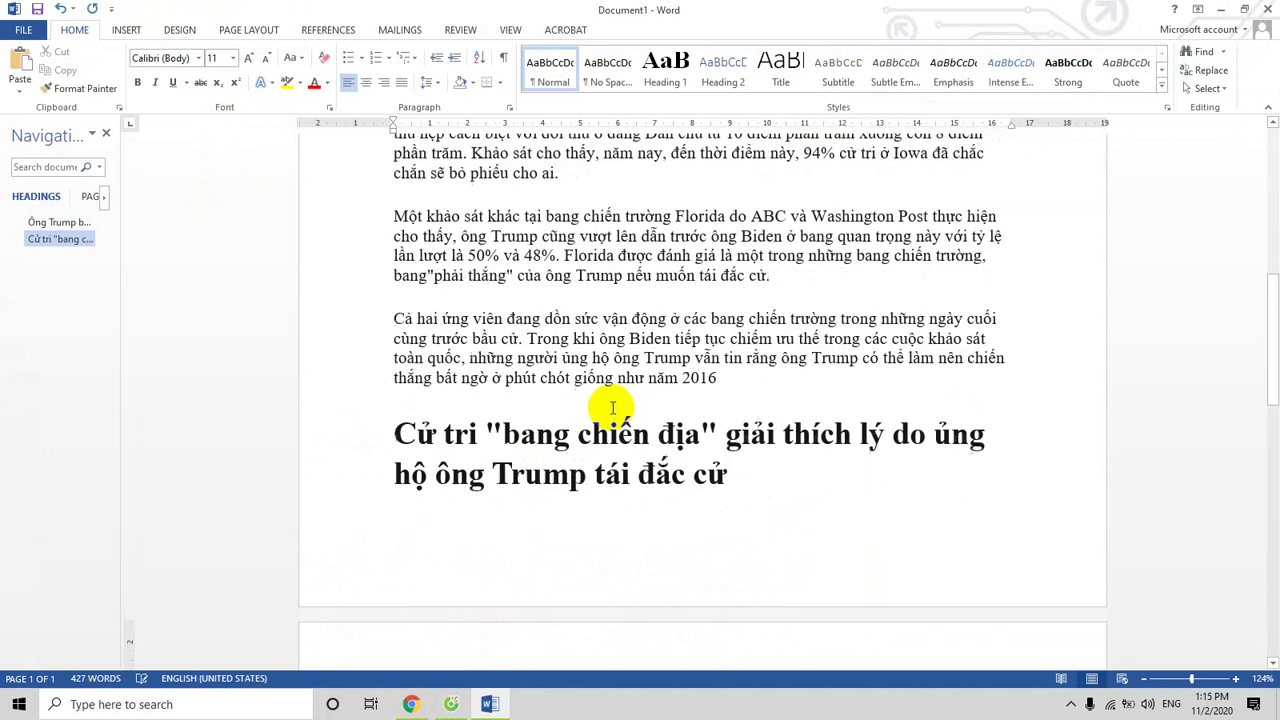
scroll(608, 408, up, 7)
Save the voting-queue photo as bophieu-1604281947061.jpg in the Kho anh folder
click(452, 704)
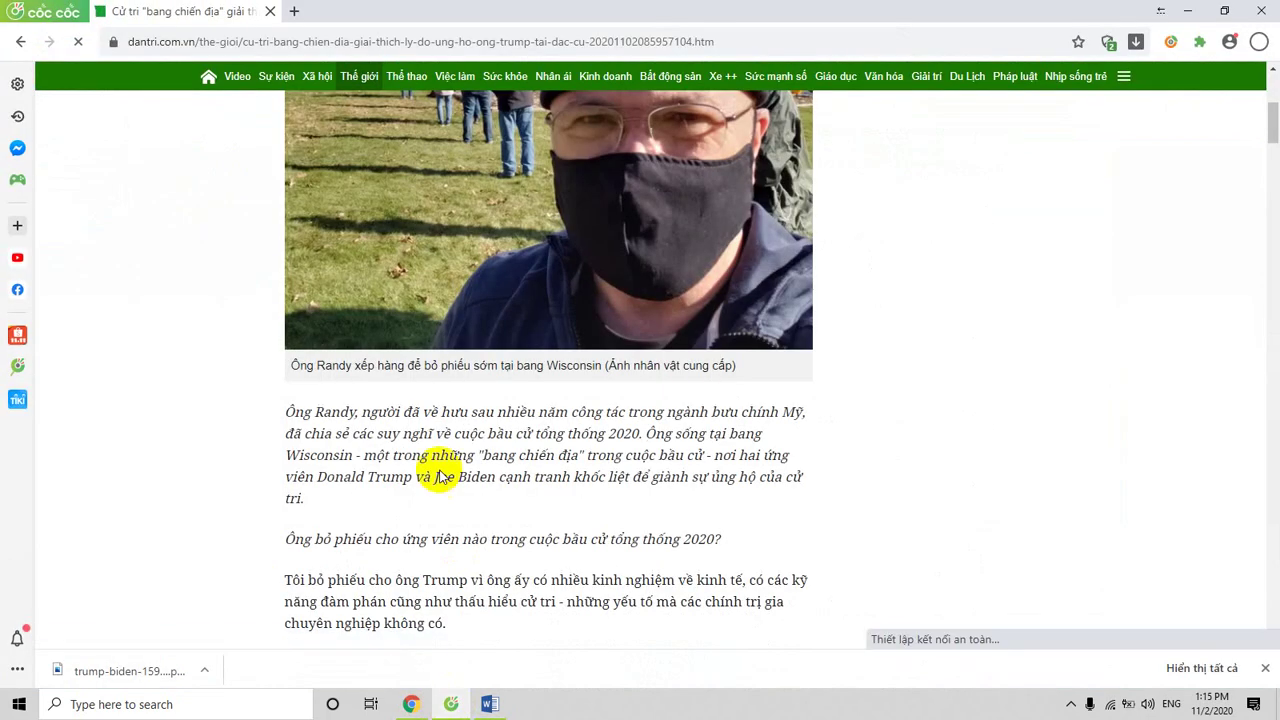
right_click(494, 247)
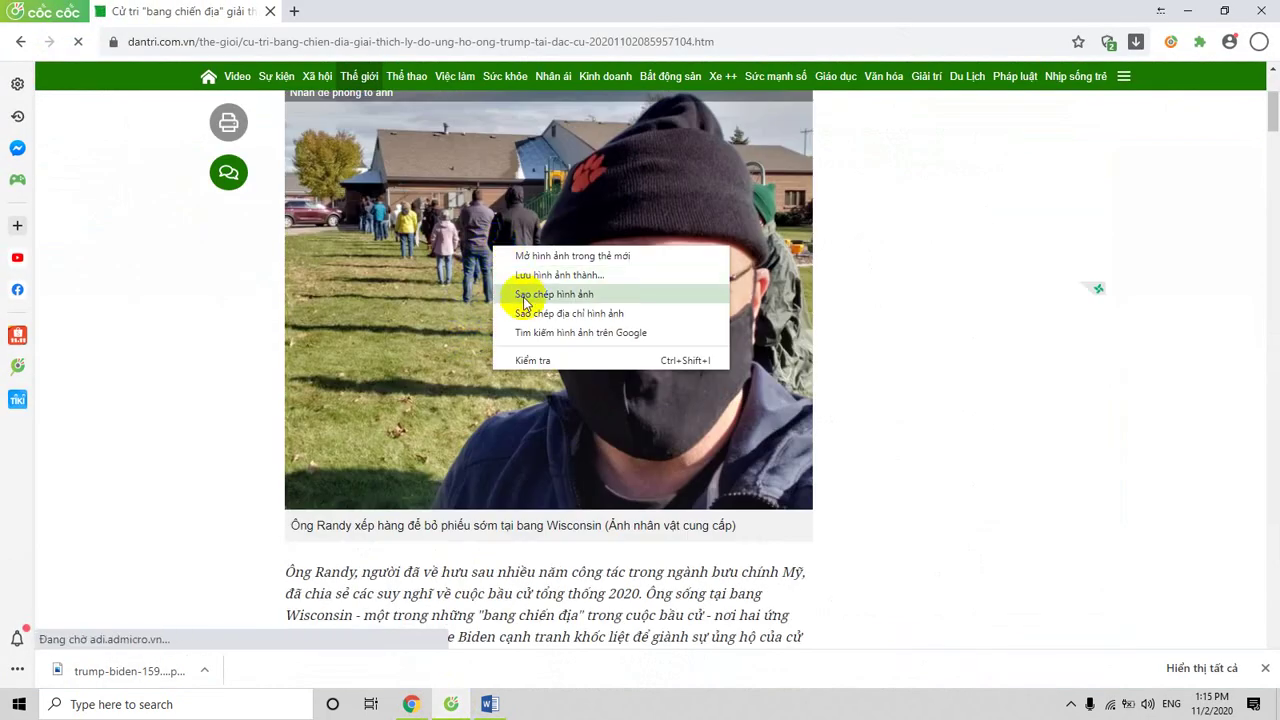
click(545, 275)
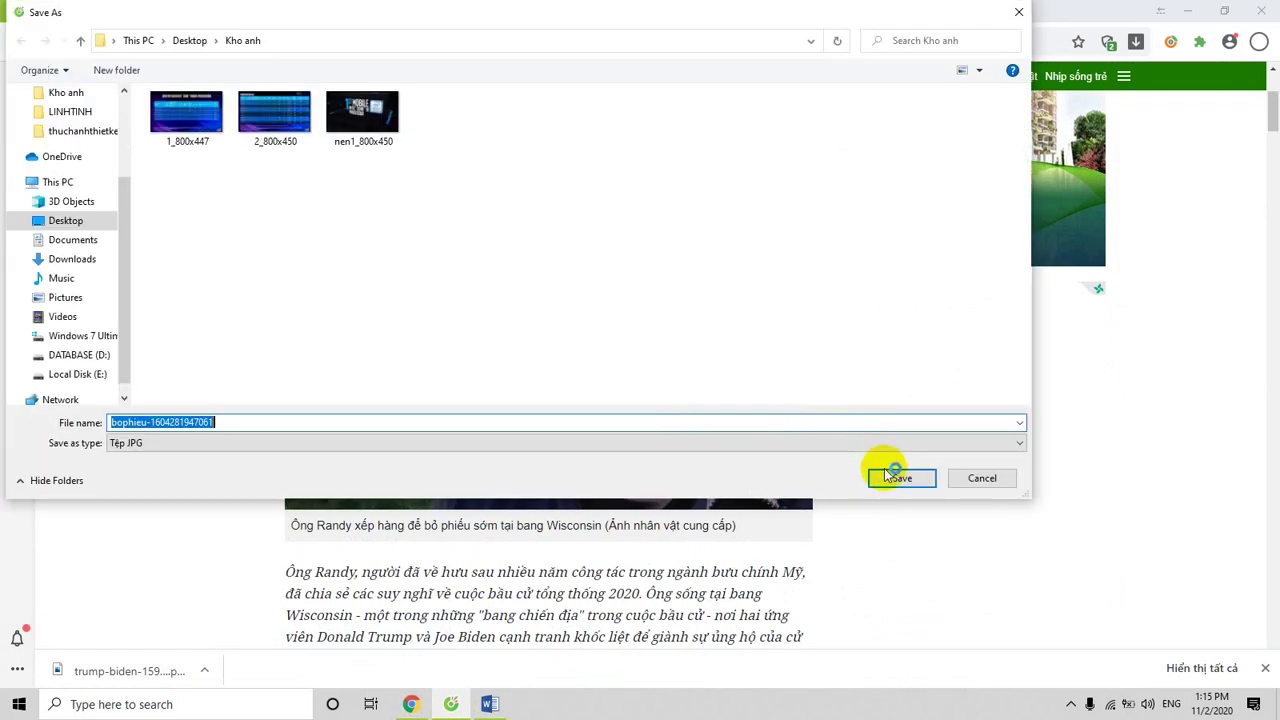
click(890, 477)
scroll(651, 423, down, 5)
scroll(651, 557, down, 5)
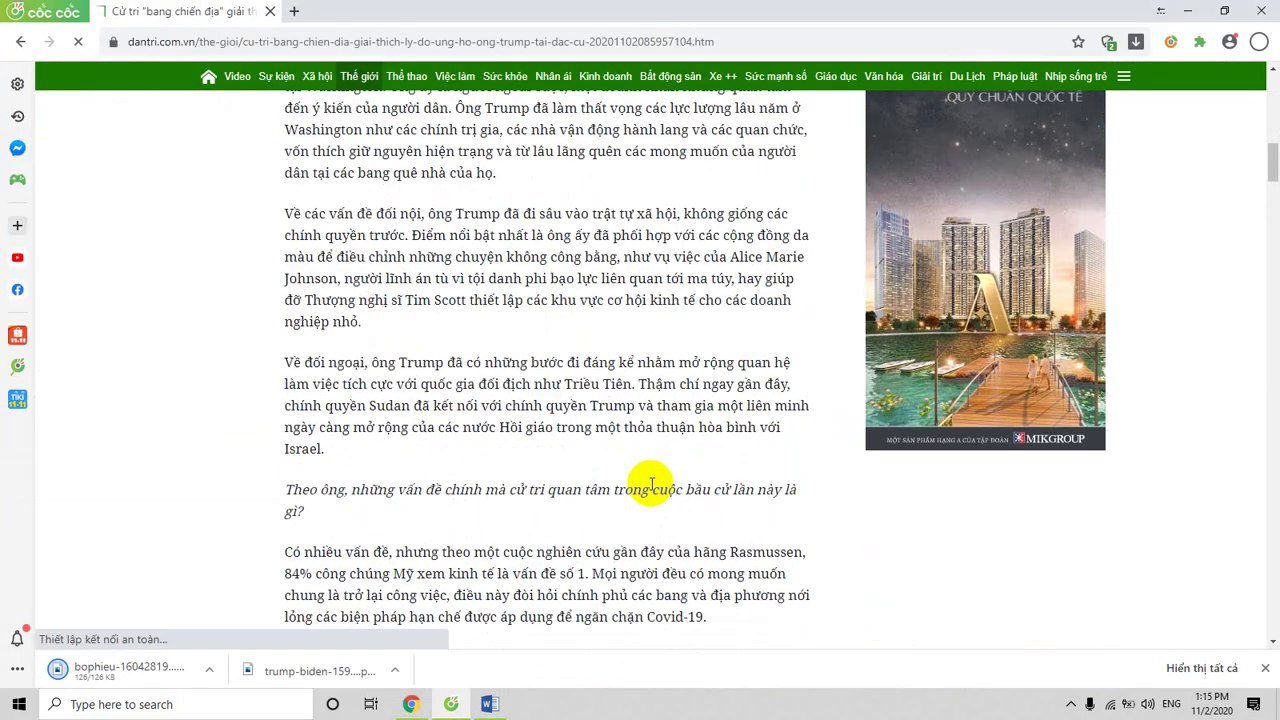
scroll(634, 448, up, 5)
scroll(425, 332, up, 2)
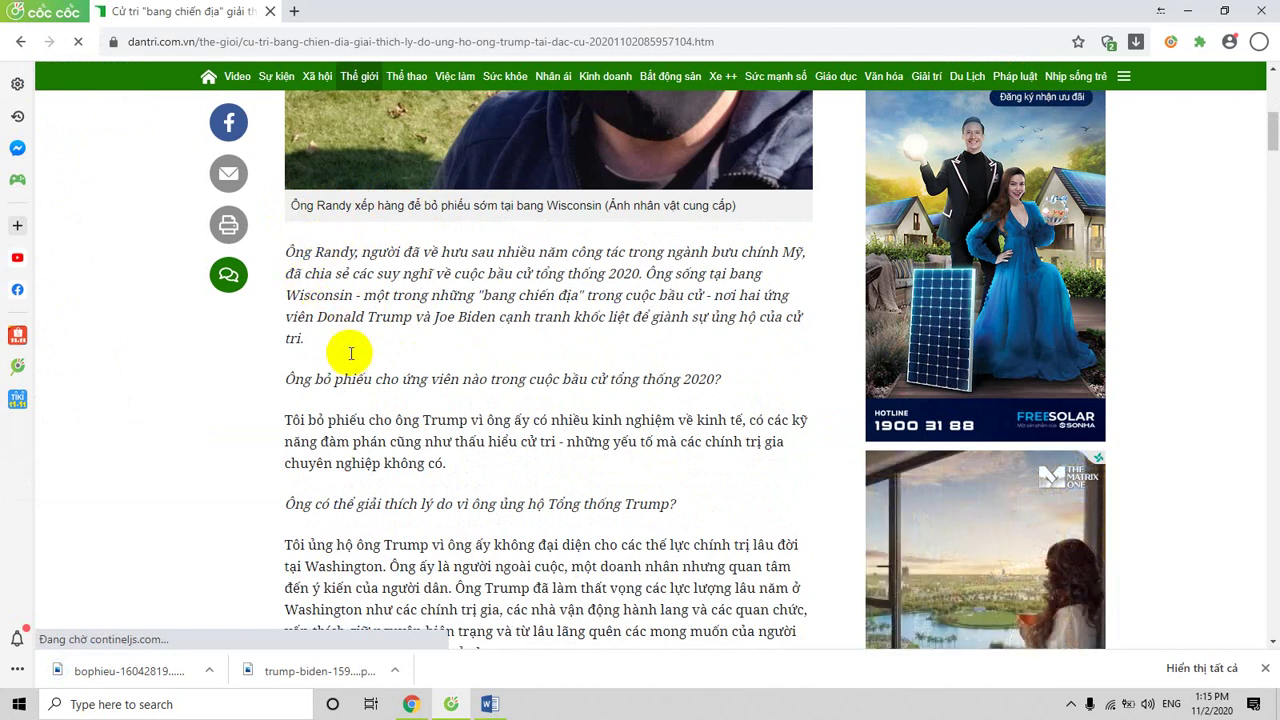
triple_click(340, 295)
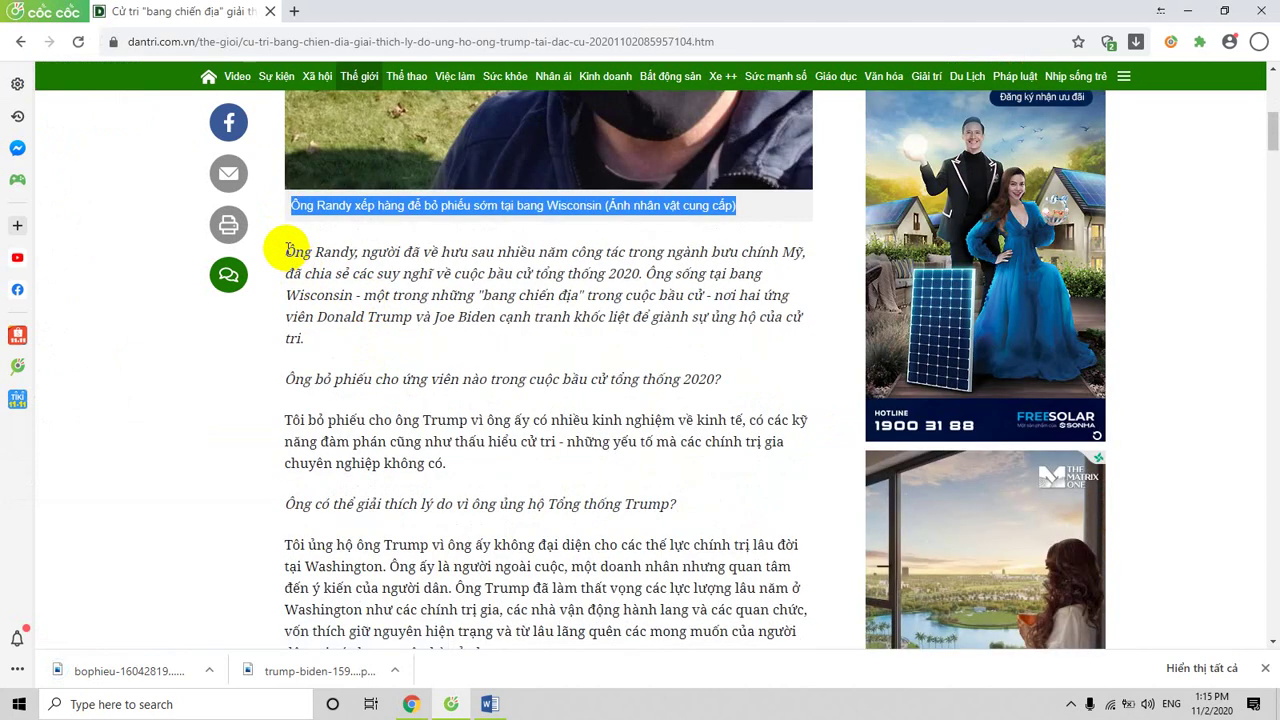
Copy the voter article's text from the first paragraph below the photo through the Covid-19 question
double_click(318, 272)
triple_click(318, 272)
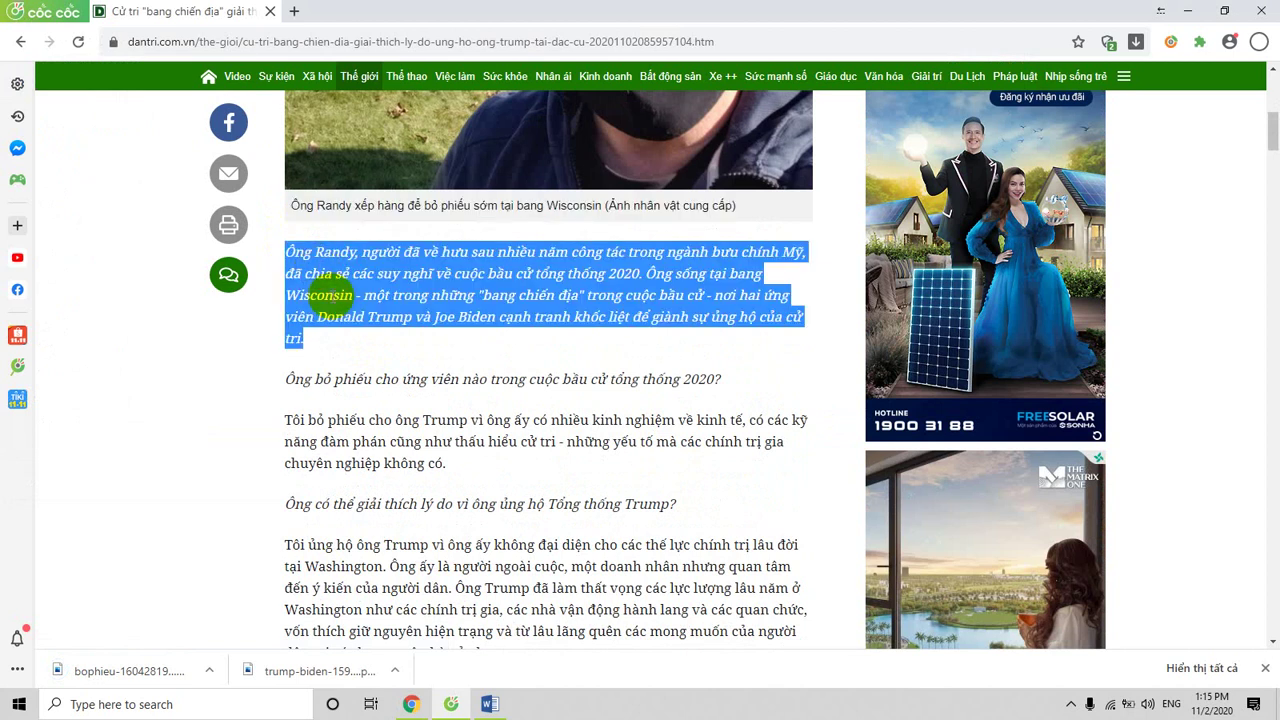
scroll(437, 449, down, 3)
scroll(610, 517, down, 3)
scroll(709, 557, down, 3)
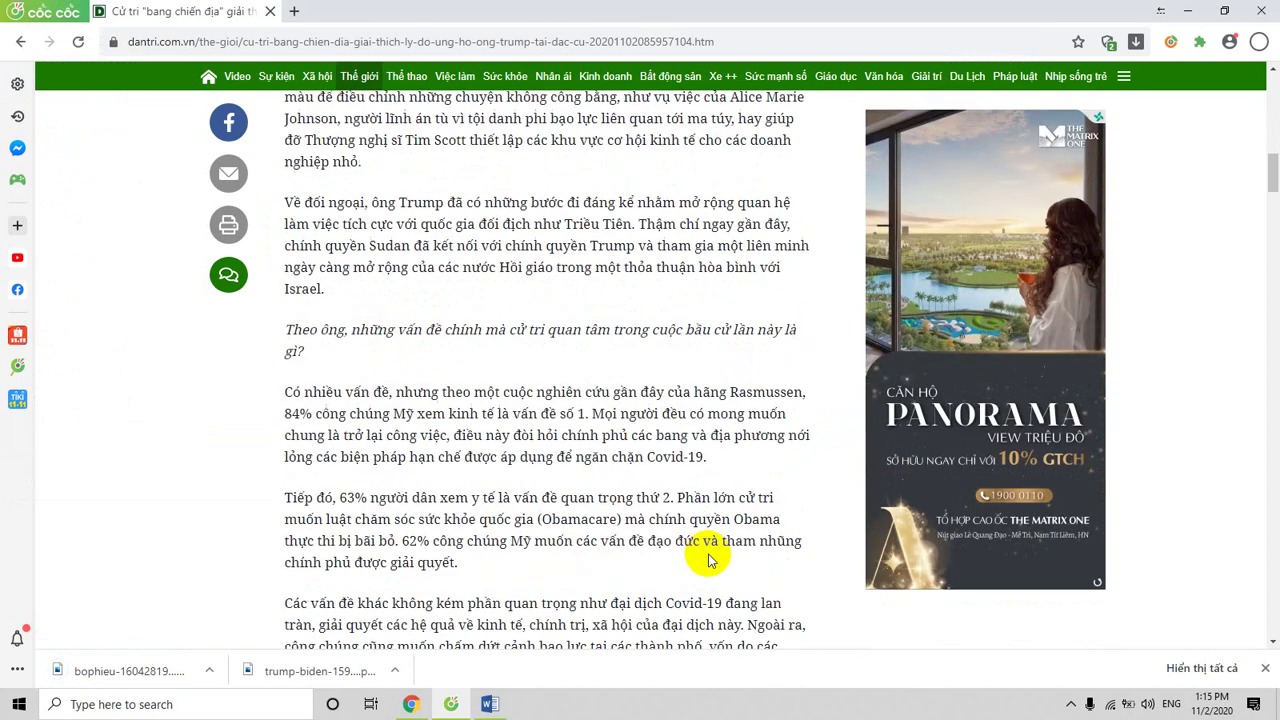
scroll(729, 580, down, 1)
scroll(737, 563, down, 2)
scroll(748, 590, down, 3)
scroll(752, 580, down, 3)
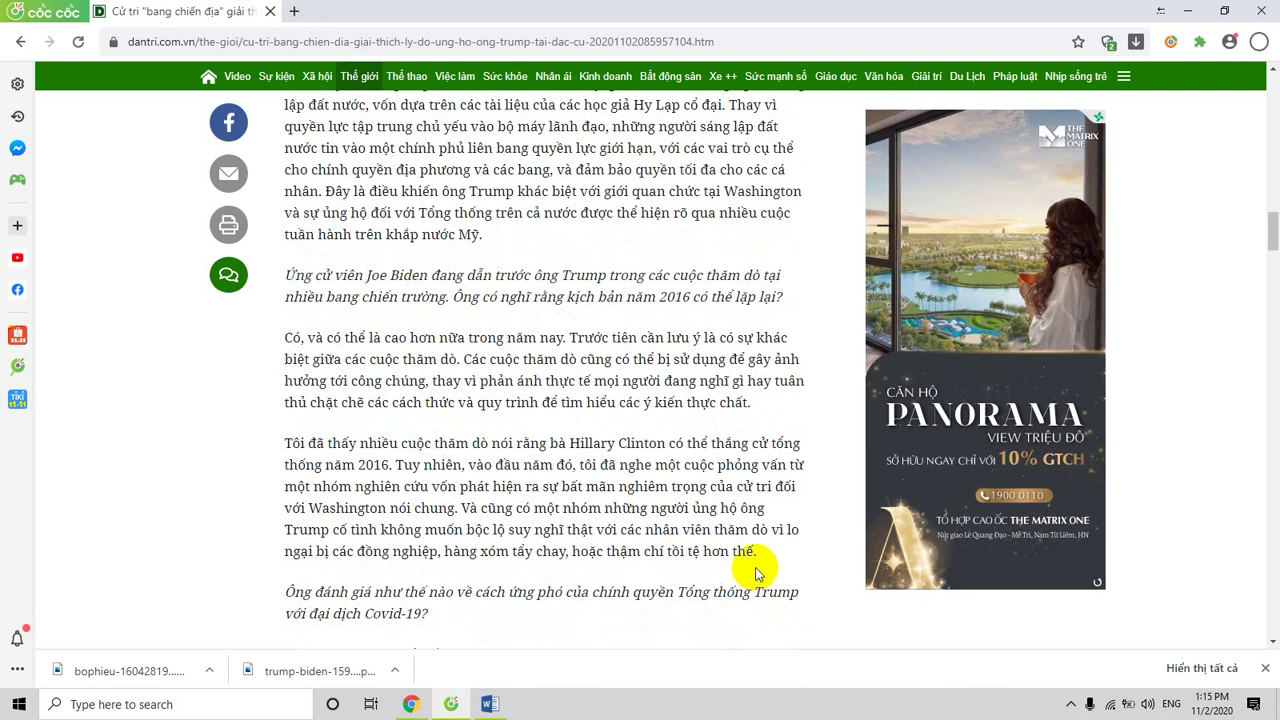
shift+click(428, 614)
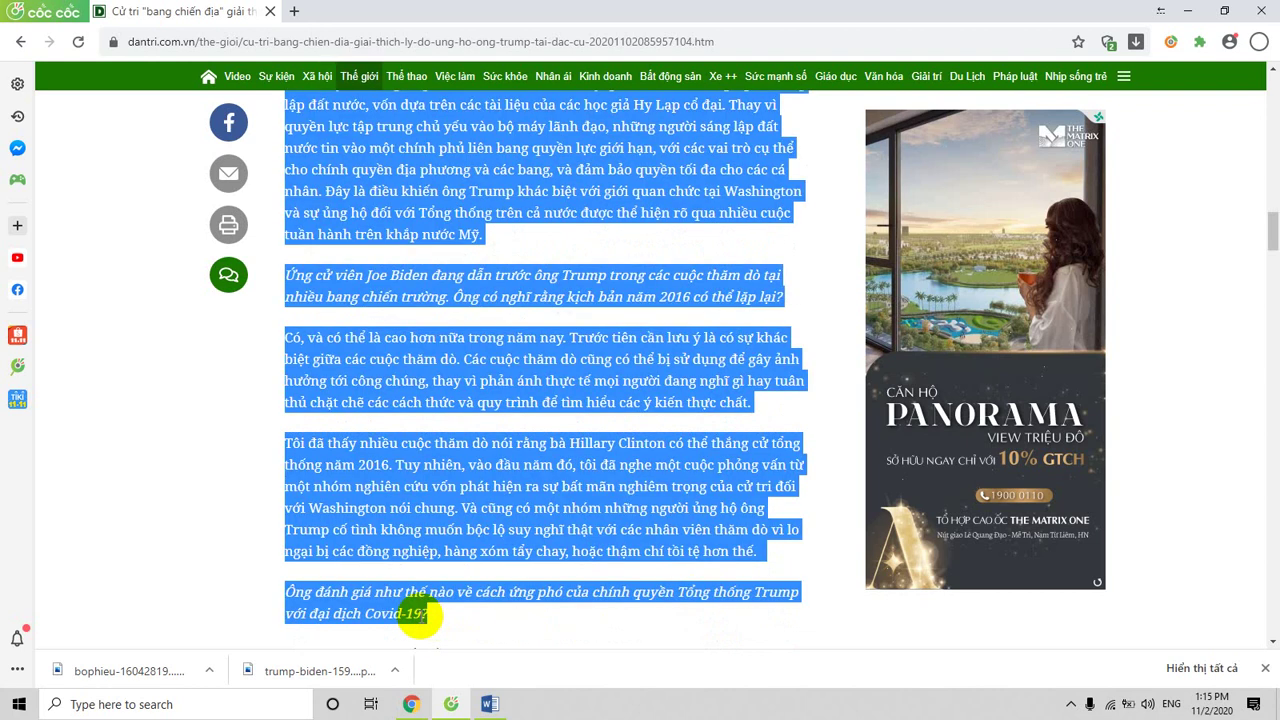
right_click(490, 358)
click(515, 366)
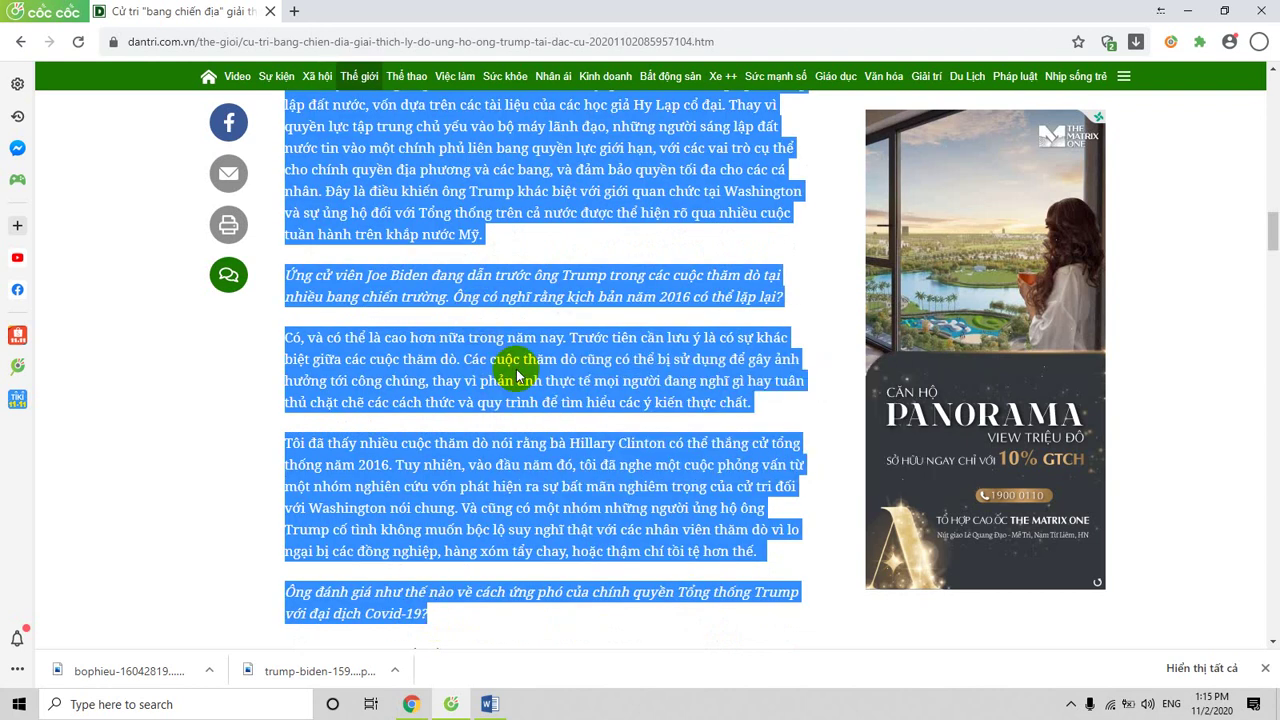
click(488, 704)
Paste the copied voter-article text onto page 2 below its headline
scroll(651, 497, down, 3)
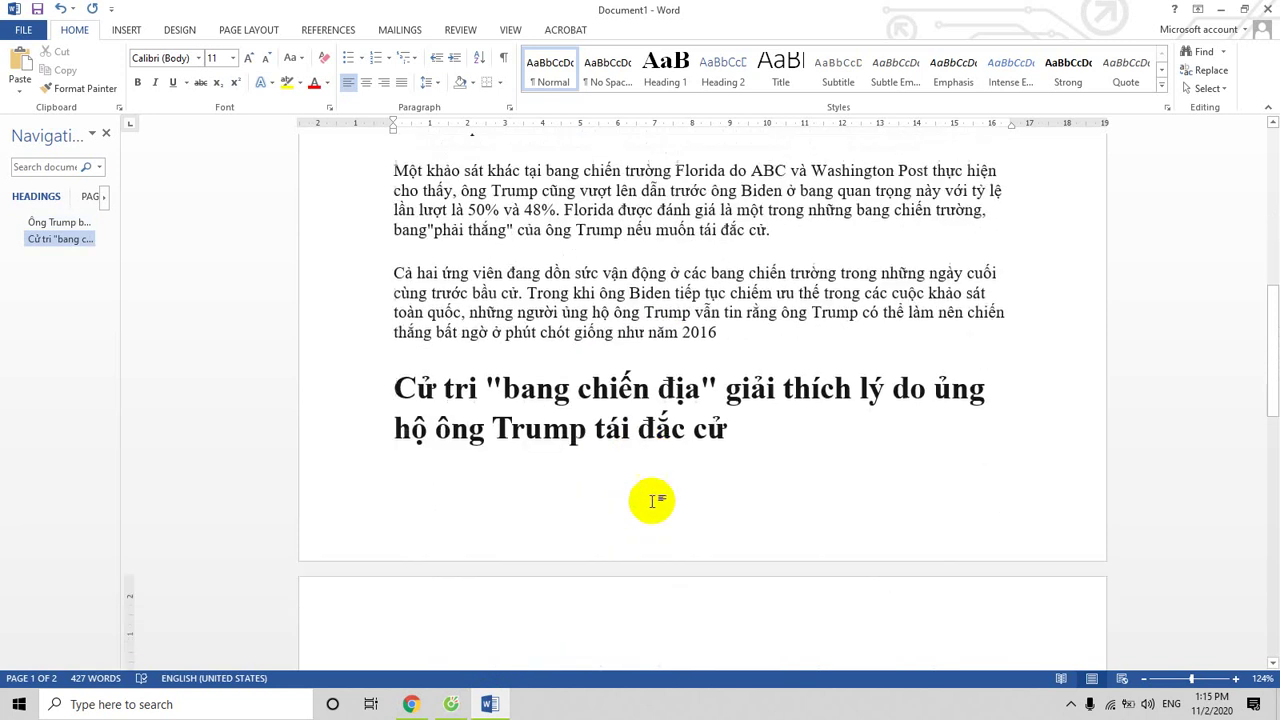
scroll(610, 297, down, 3)
click(457, 400)
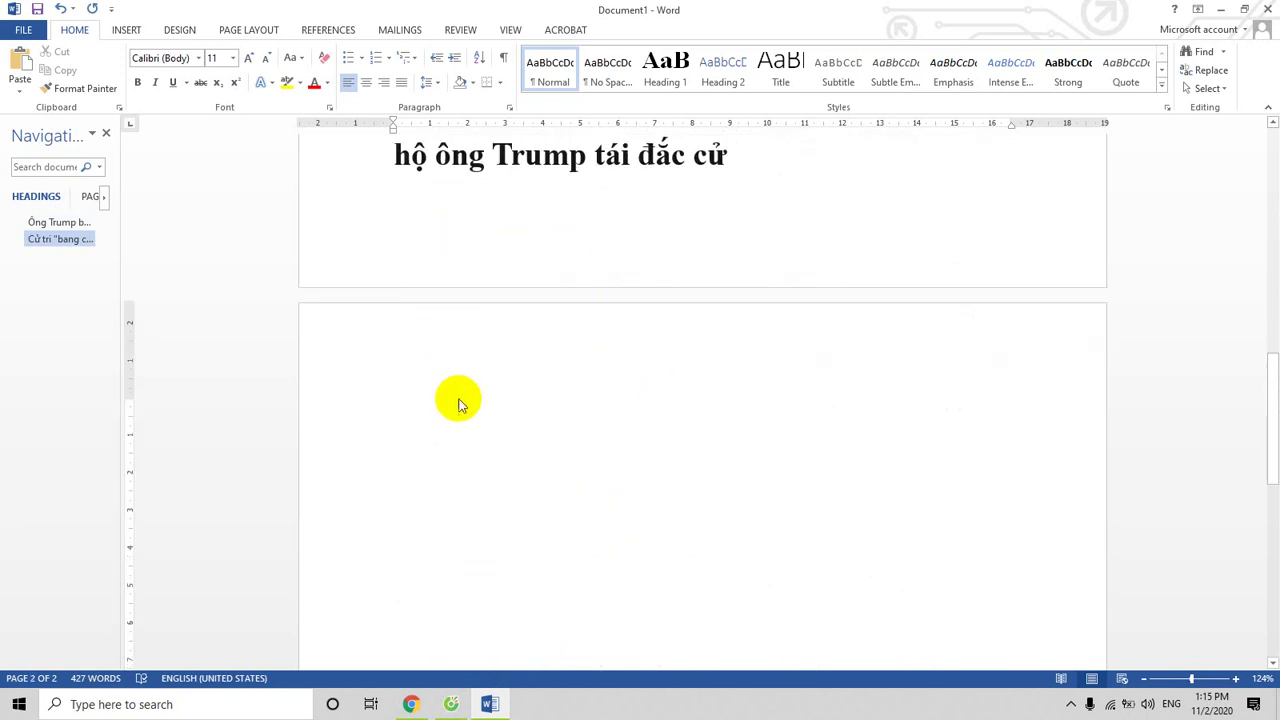
key(ctrl+v)
Scroll back to the top of page 1 to the Ông Trump headline
scroll(729, 386, up, 5)
scroll(733, 385, up, 5)
scroll(737, 383, up, 6)
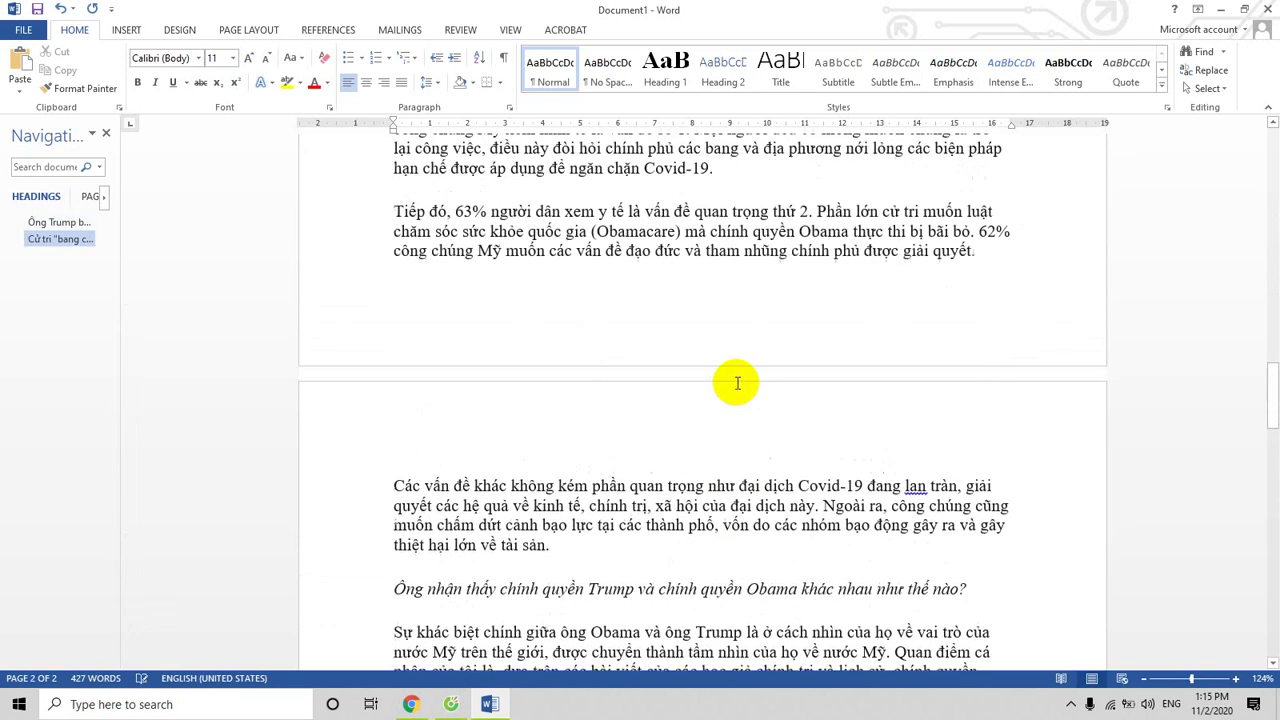
scroll(737, 383, up, 5)
scroll(737, 383, up, 5)
scroll(737, 383, up, 5)
scroll(738, 383, up, 5)
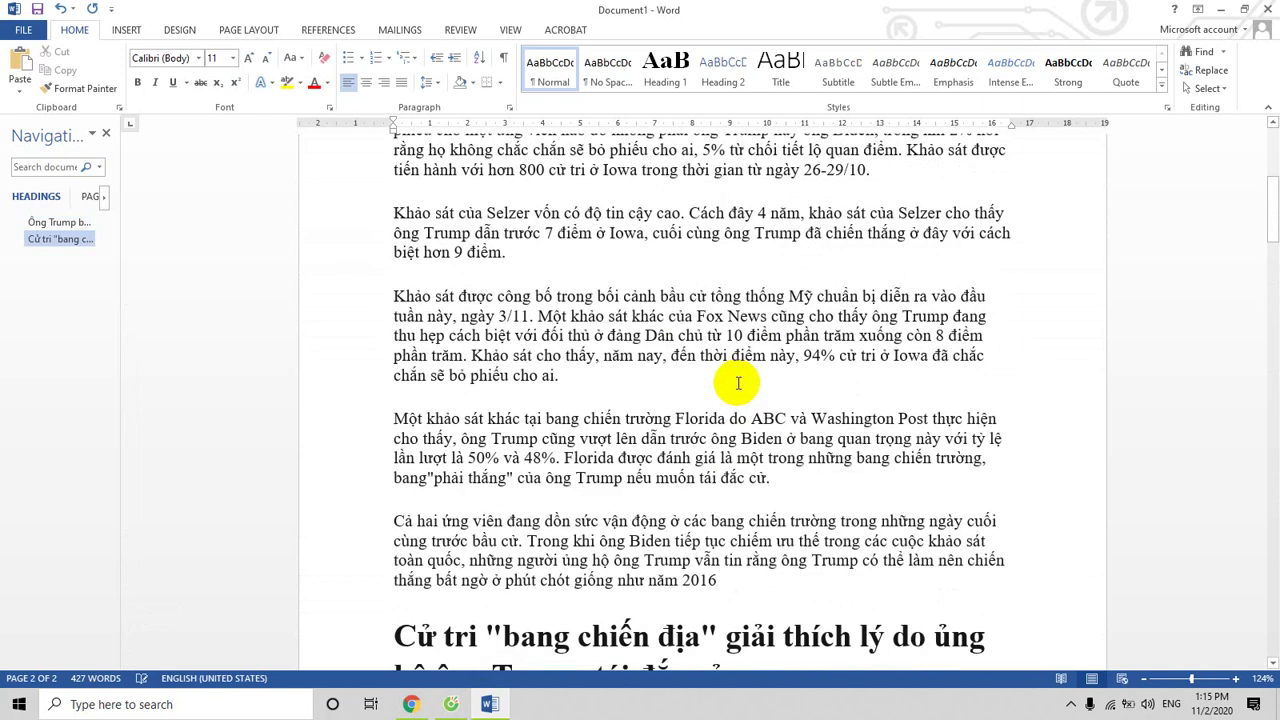
scroll(738, 383, up, 2)
scroll(725, 382, up, 2)
scroll(716, 380, up, 1)
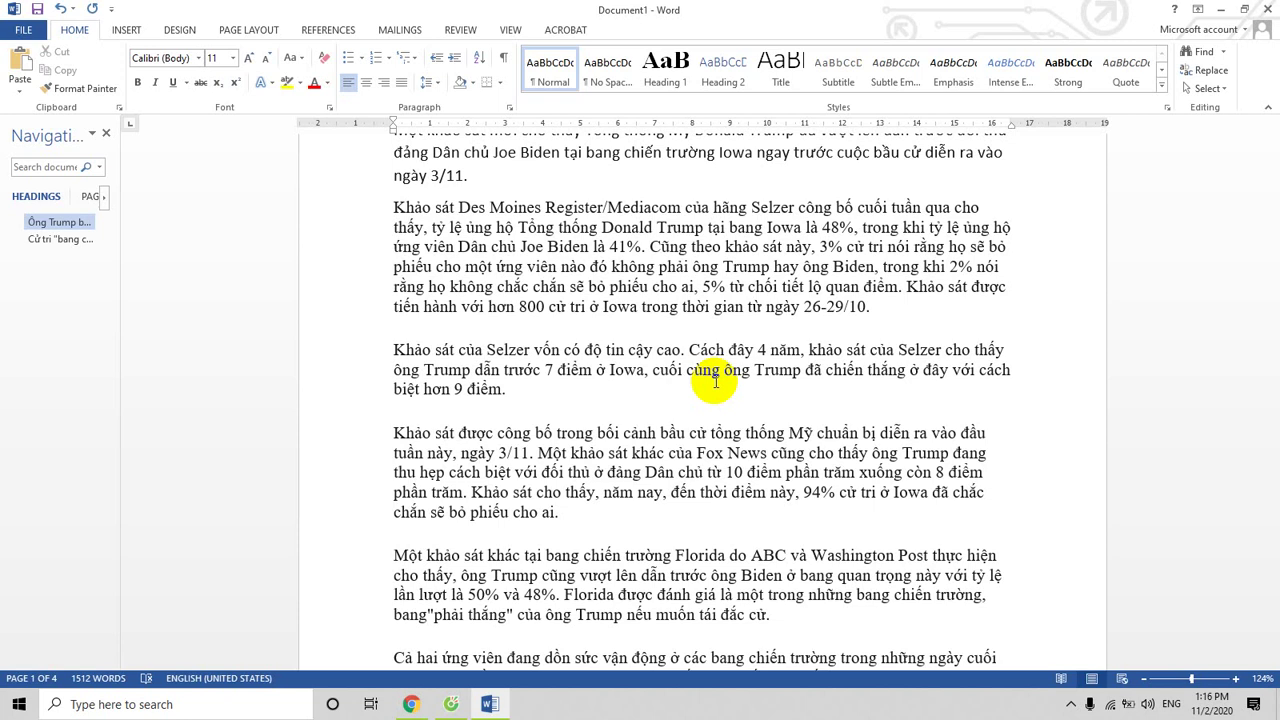
scroll(715, 381, up, 4)
scroll(697, 378, up, 2)
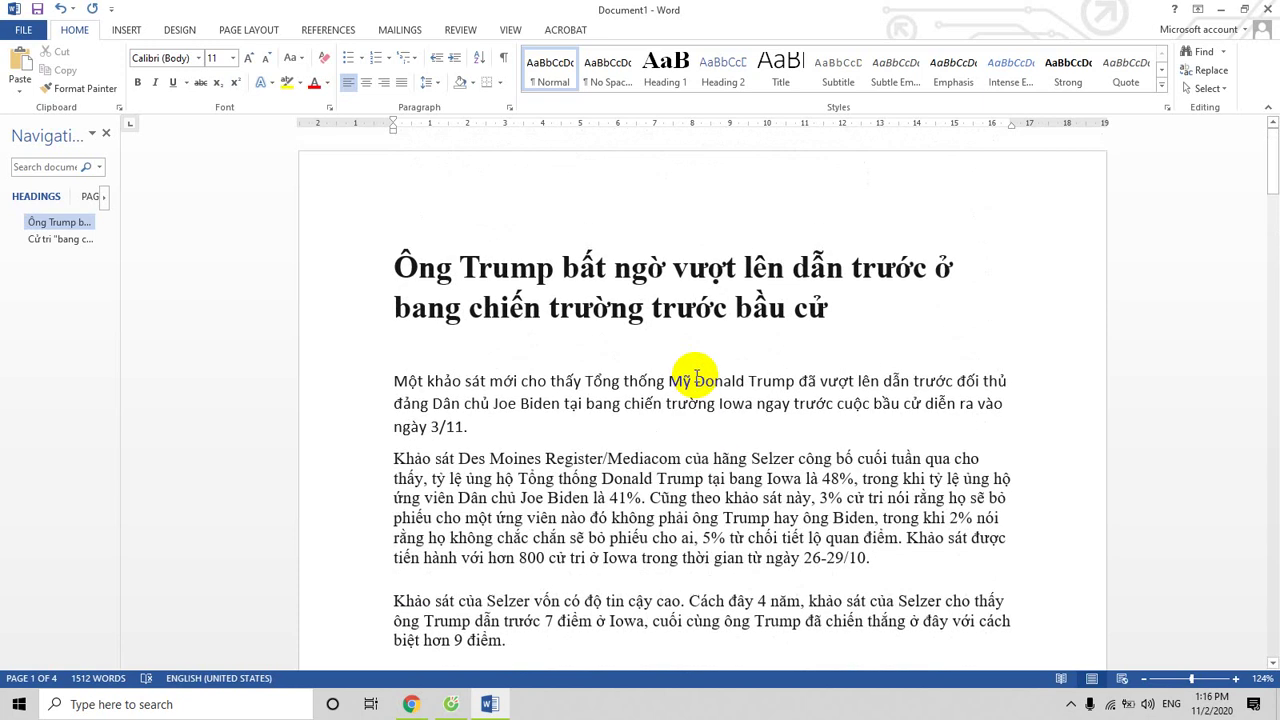
scroll(697, 378, down, 3)
scroll(708, 366, down, 6)
scroll(697, 374, down, 10)
scroll(697, 374, down, 5)
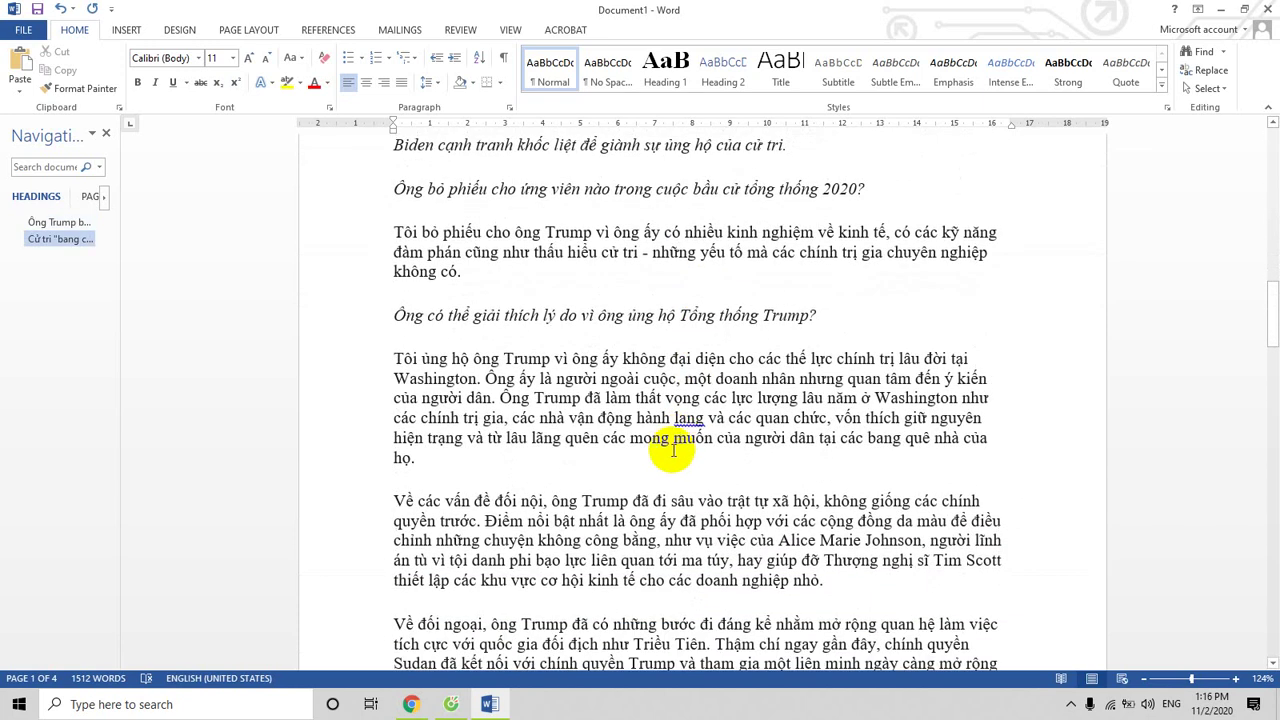
scroll(673, 450, down, 7)
scroll(671, 357, down, 2)
scroll(669, 477, up, 4)
scroll(671, 357, up, 3)
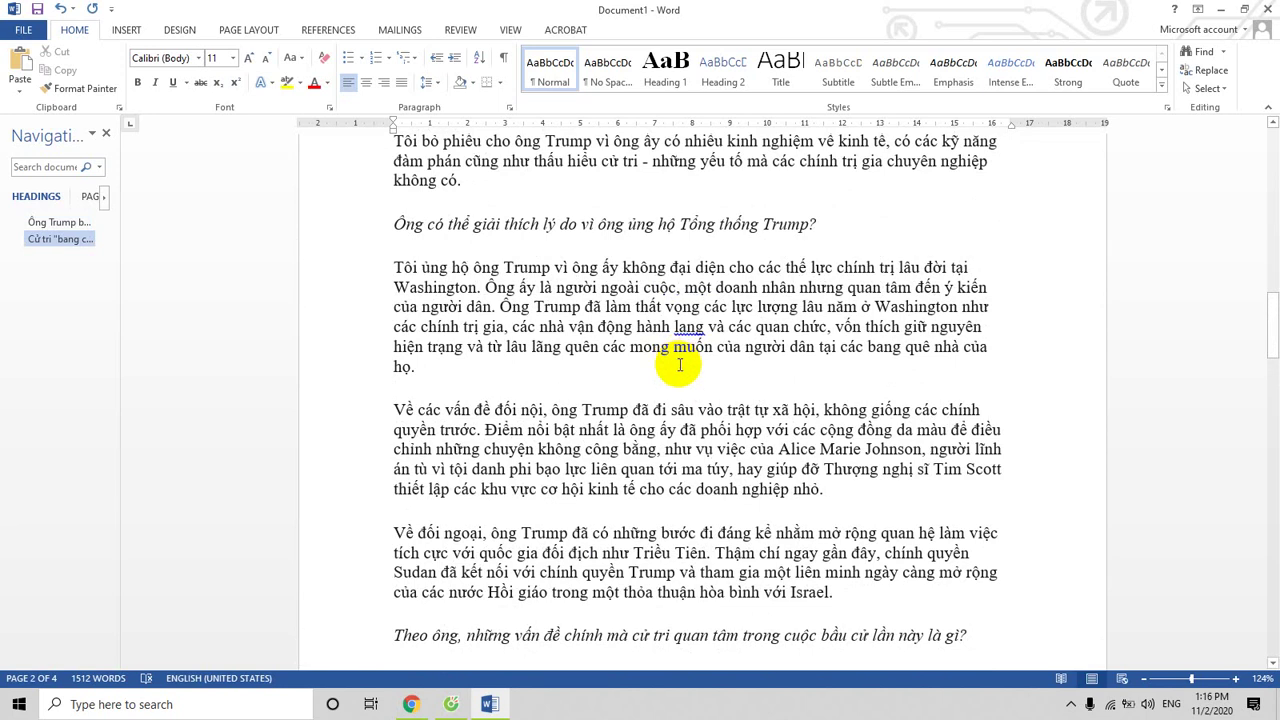
scroll(677, 362, up, 3)
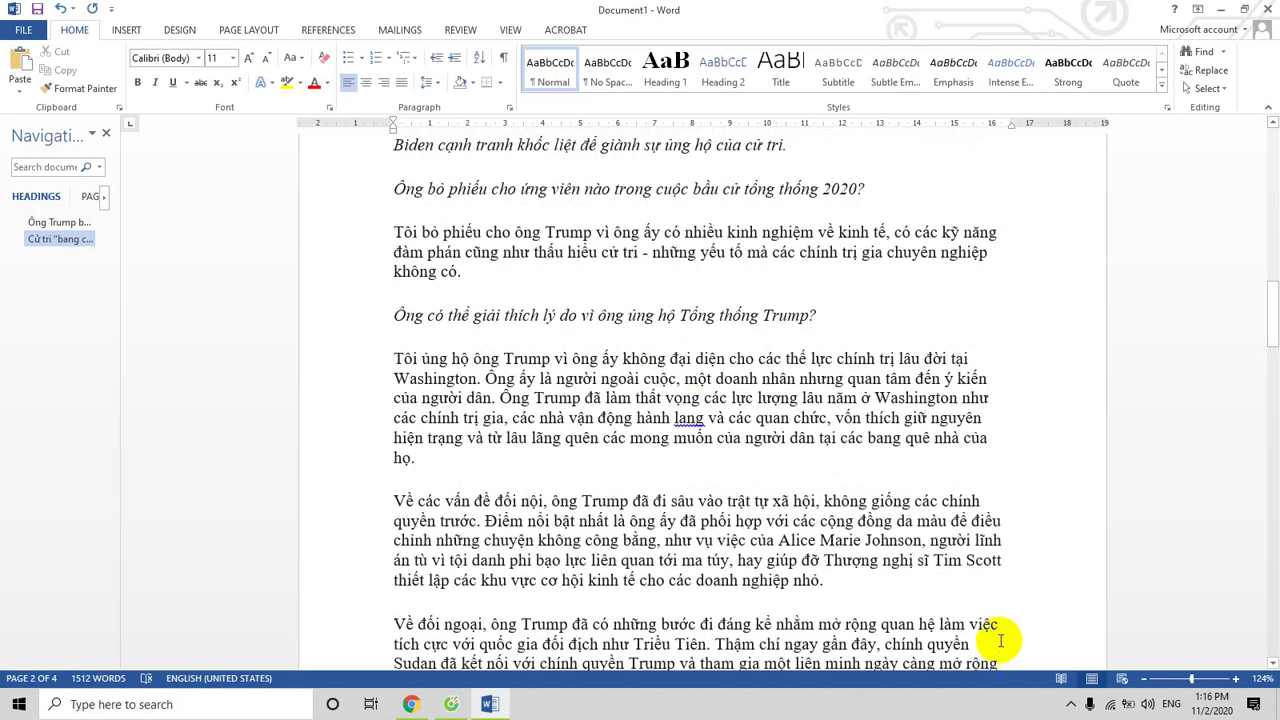
click(1148, 704)
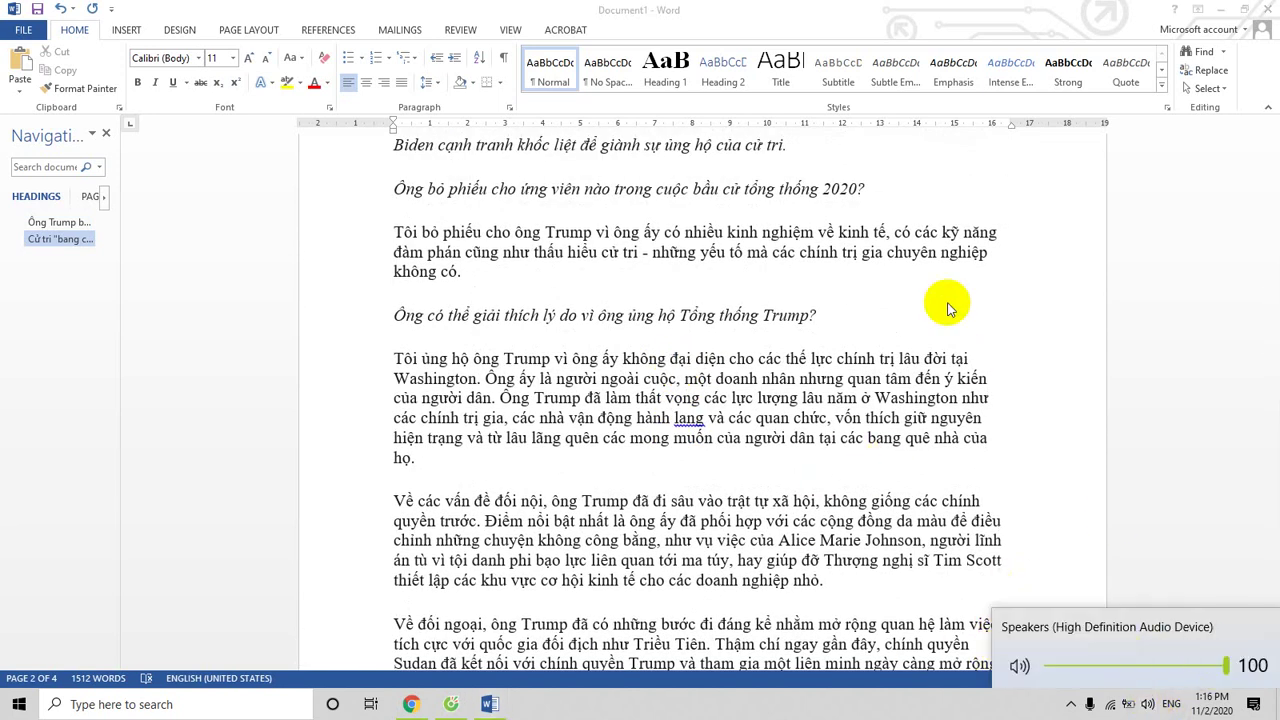
click(745, 360)
scroll(750, 383, up, 4)
scroll(750, 383, up, 10)
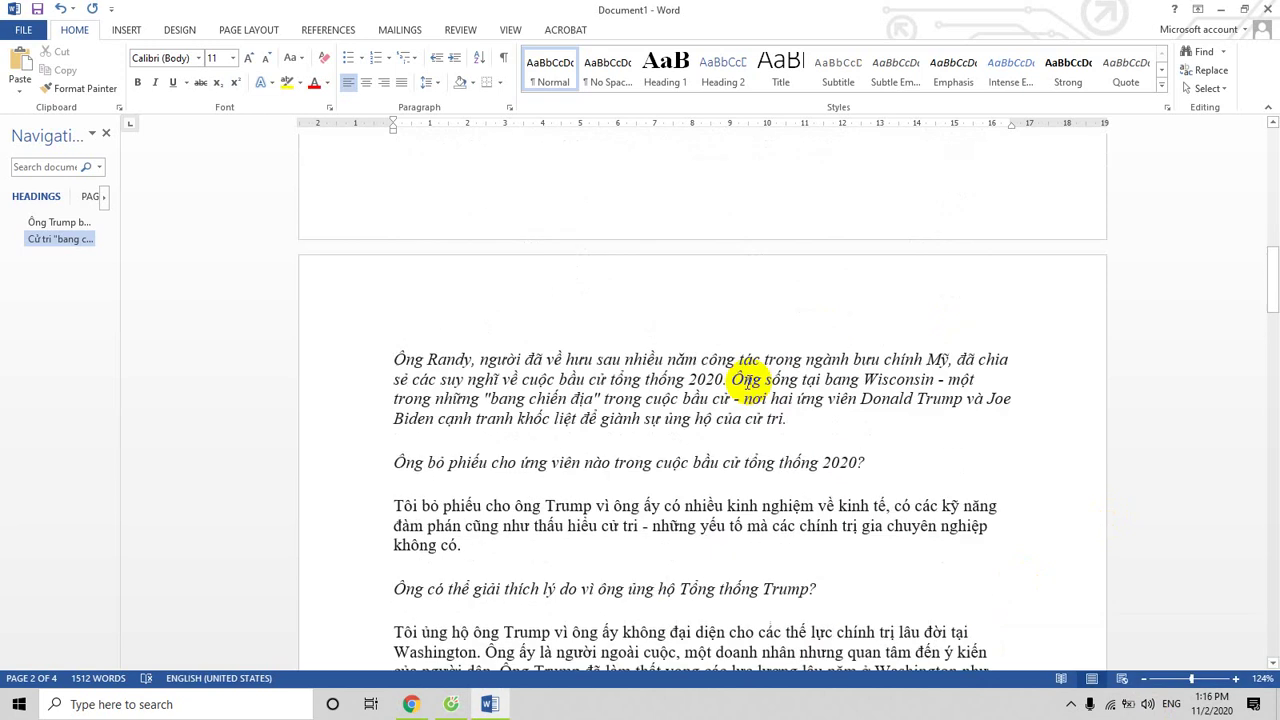
scroll(750, 383, up, 2)
scroll(750, 383, up, 7)
scroll(750, 383, up, 4)
scroll(750, 383, up, 3)
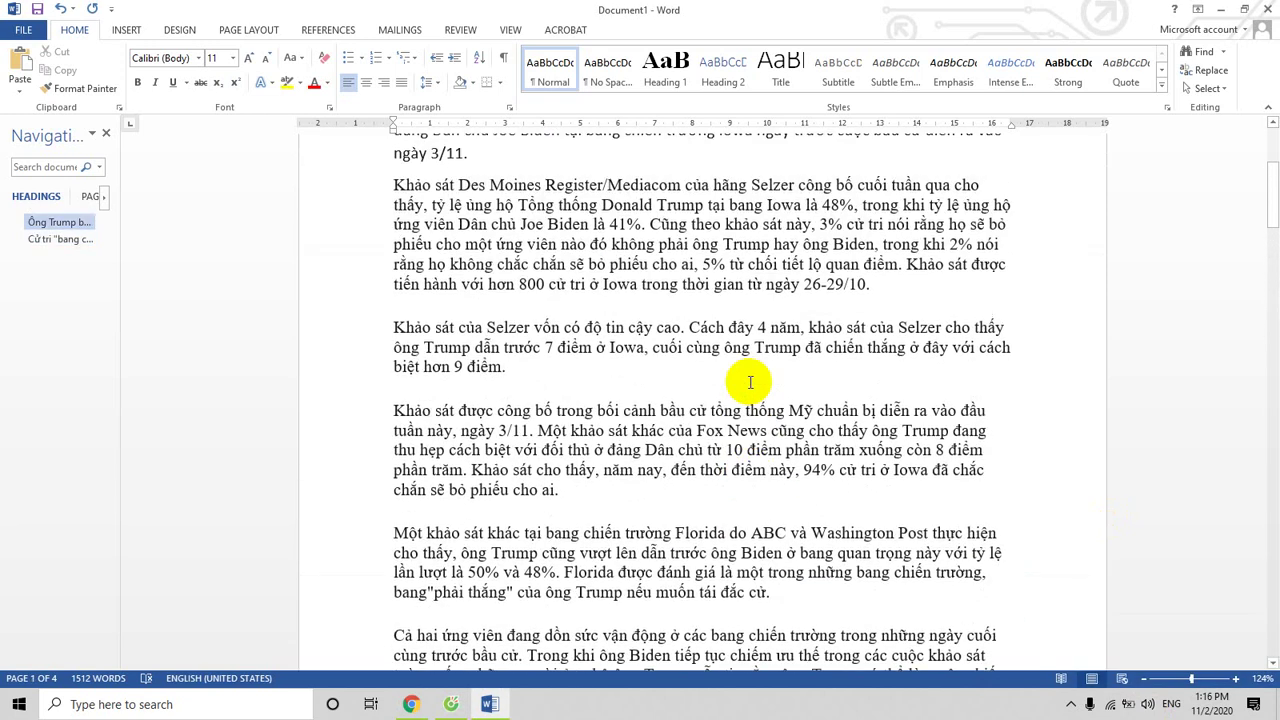
scroll(750, 383, up, 7)
scroll(750, 383, up, 2)
scroll(745, 375, down, 2)
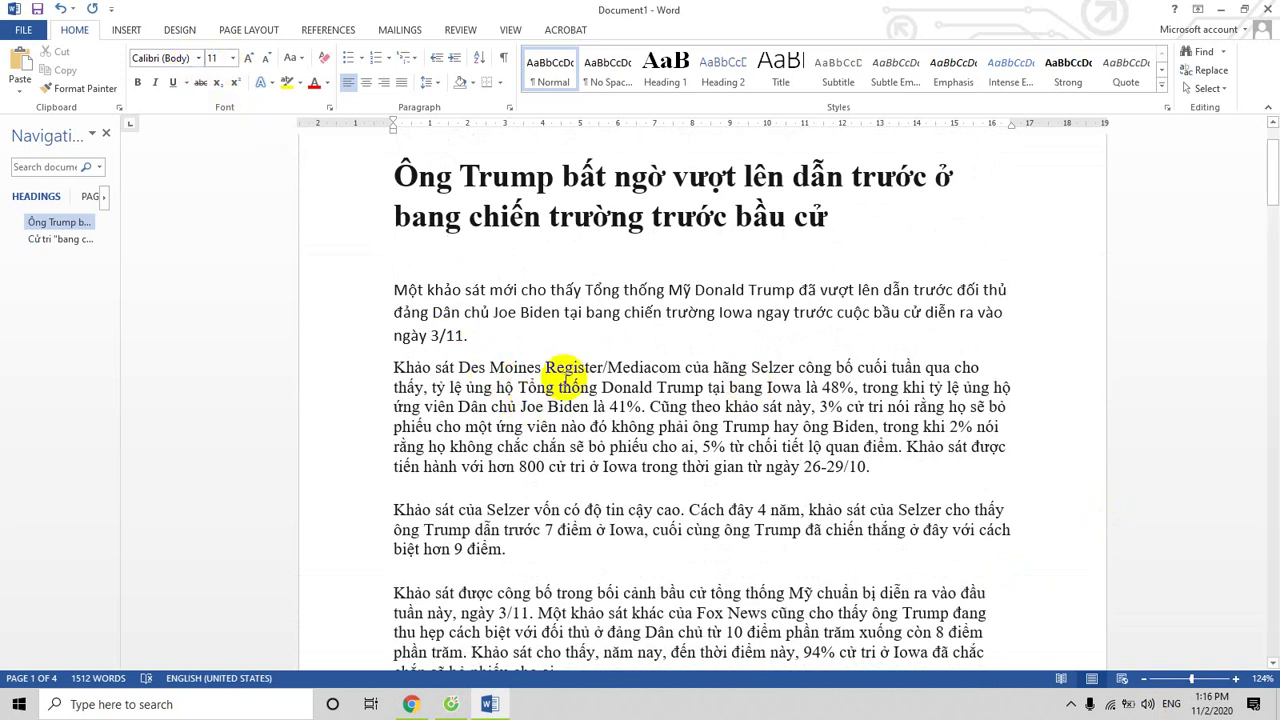
Check the Des Moines Register paragraph's font, then select the entire 24-pt bold Ông Trump headline
click(565, 370)
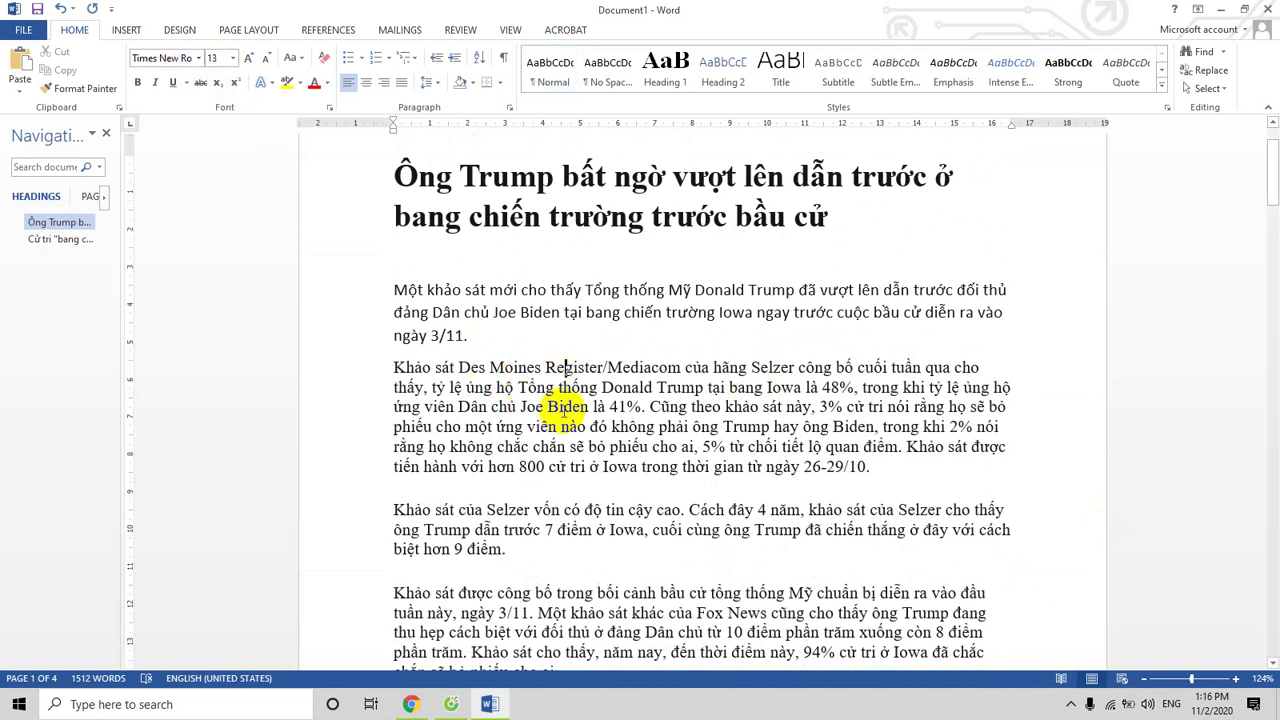
scroll(568, 440, down, 1)
scroll(565, 440, up, 3)
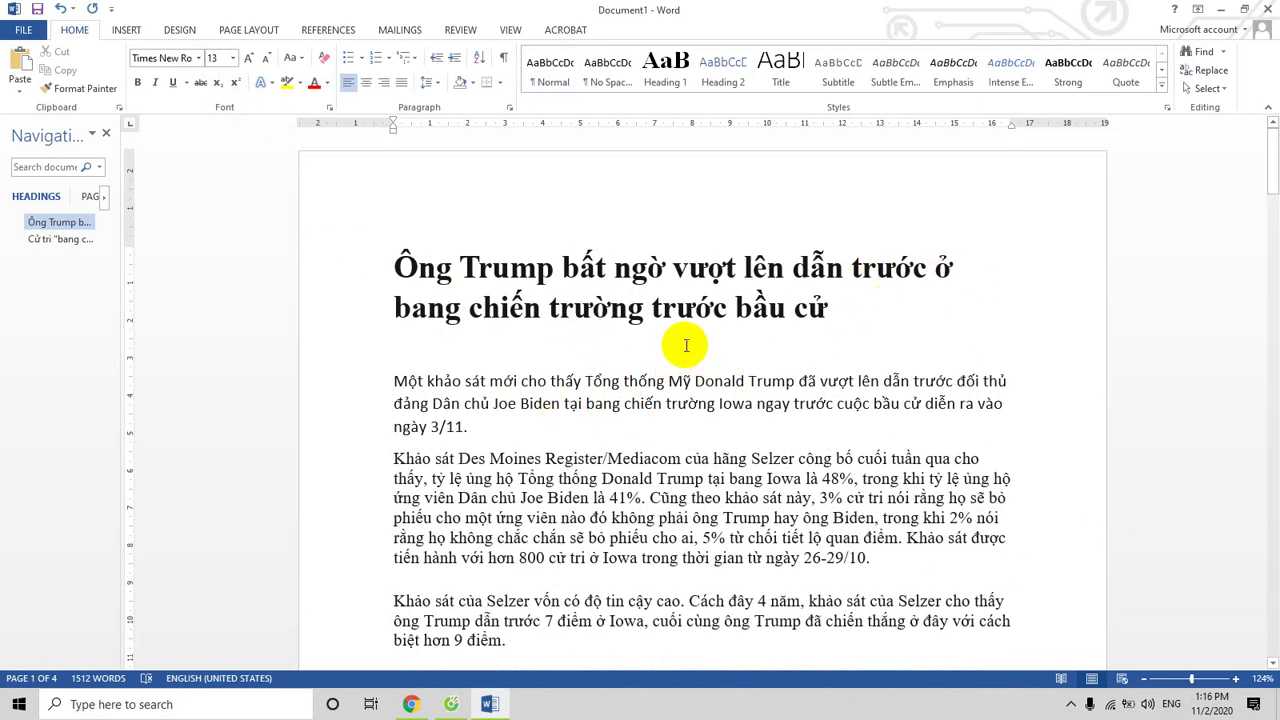
scroll(686, 342, down, 2)
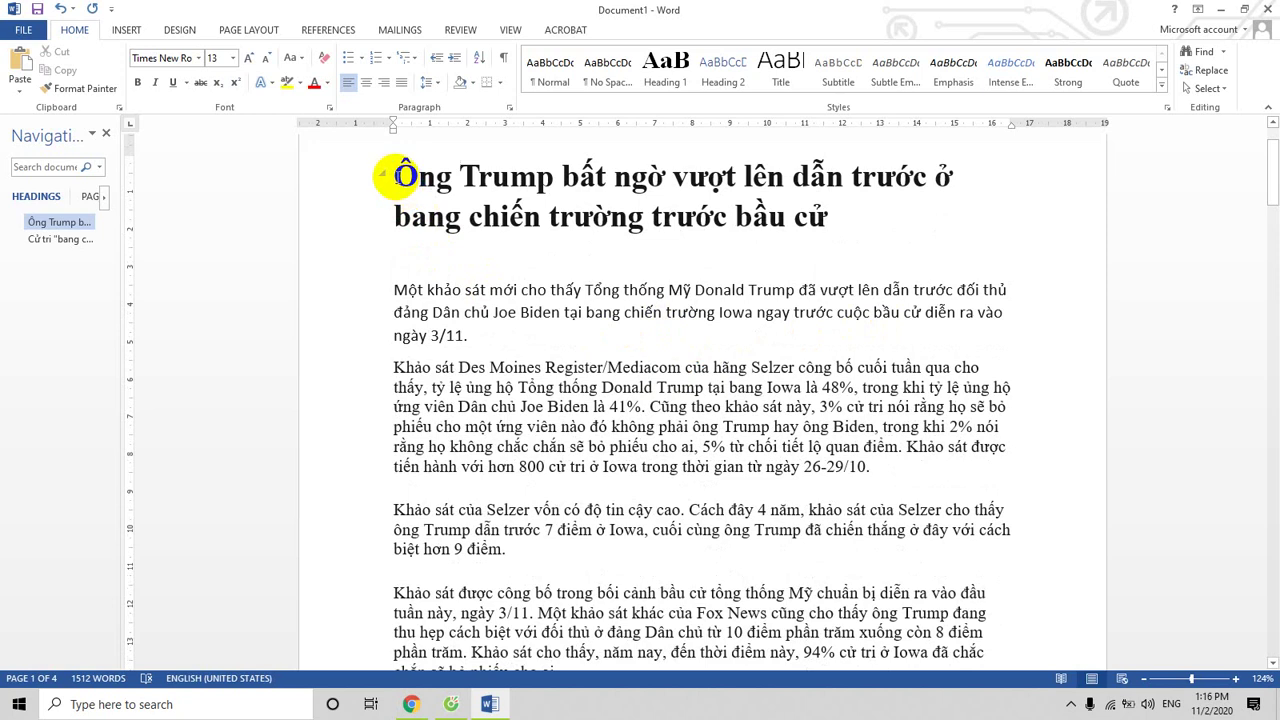
drag(398, 178, 826, 218)
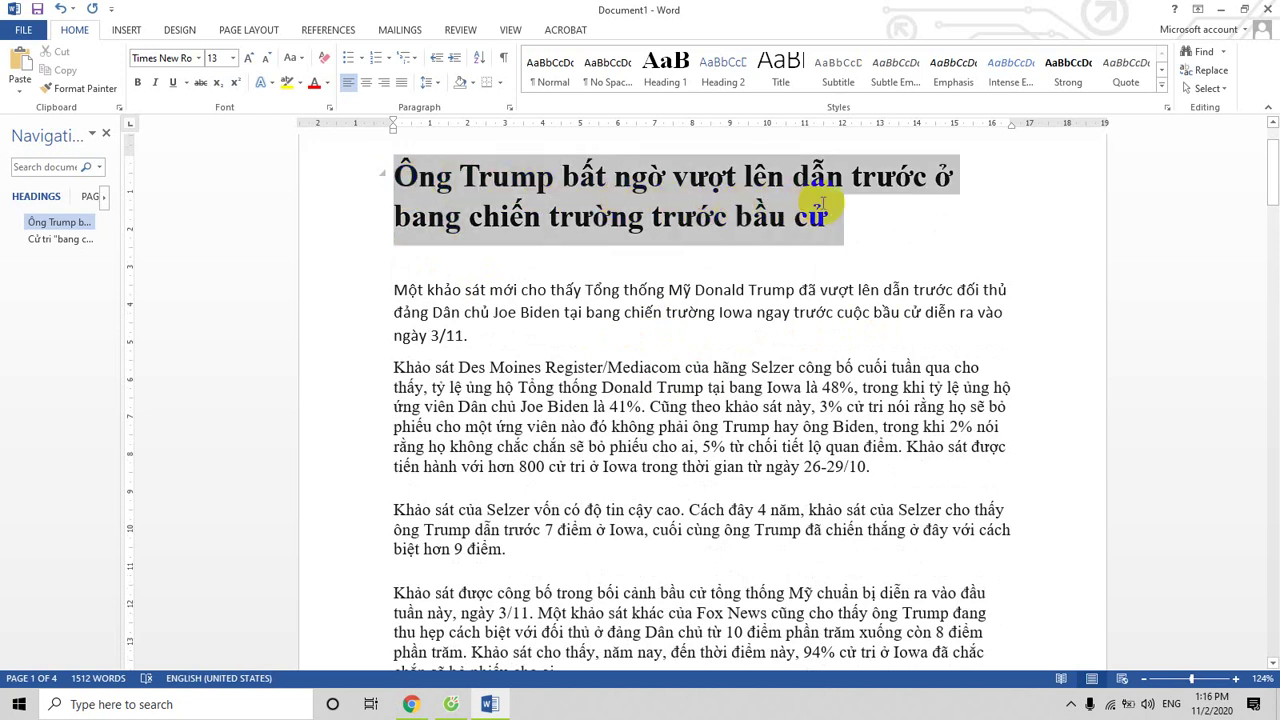
scroll(740, 351, down, 8)
scroll(679, 320, up, 4)
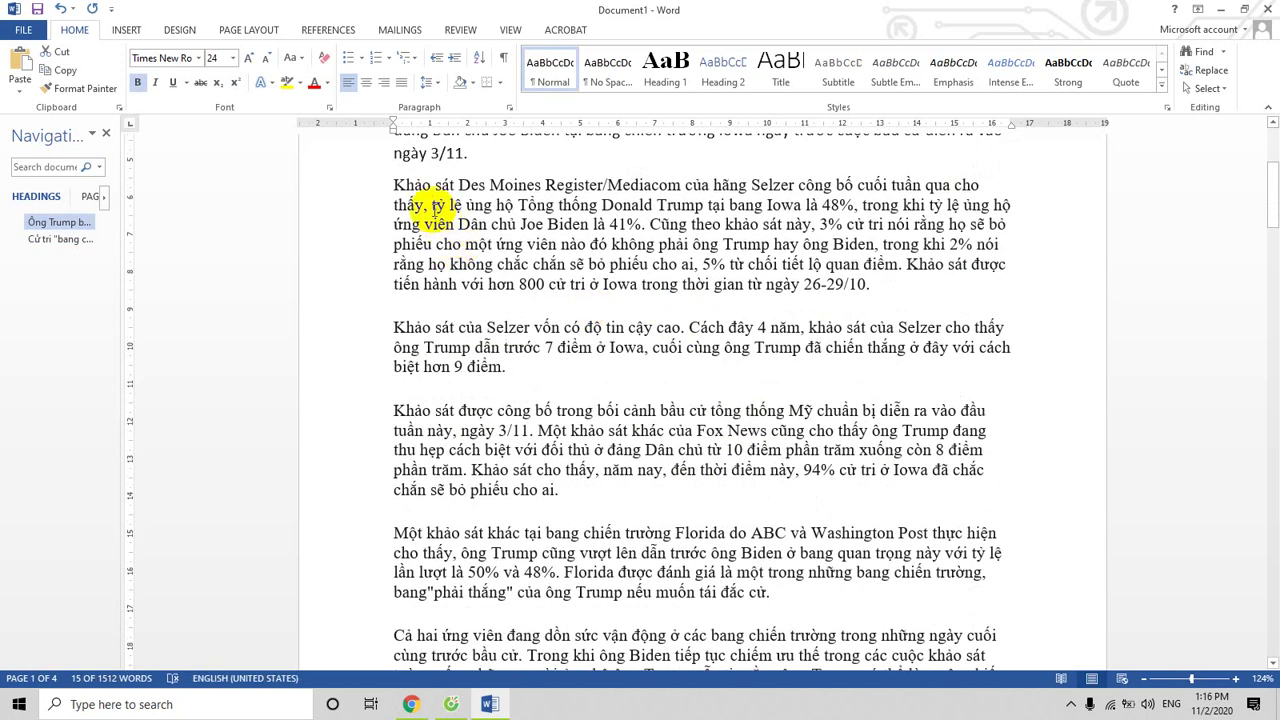
drag(390, 182, 859, 294)
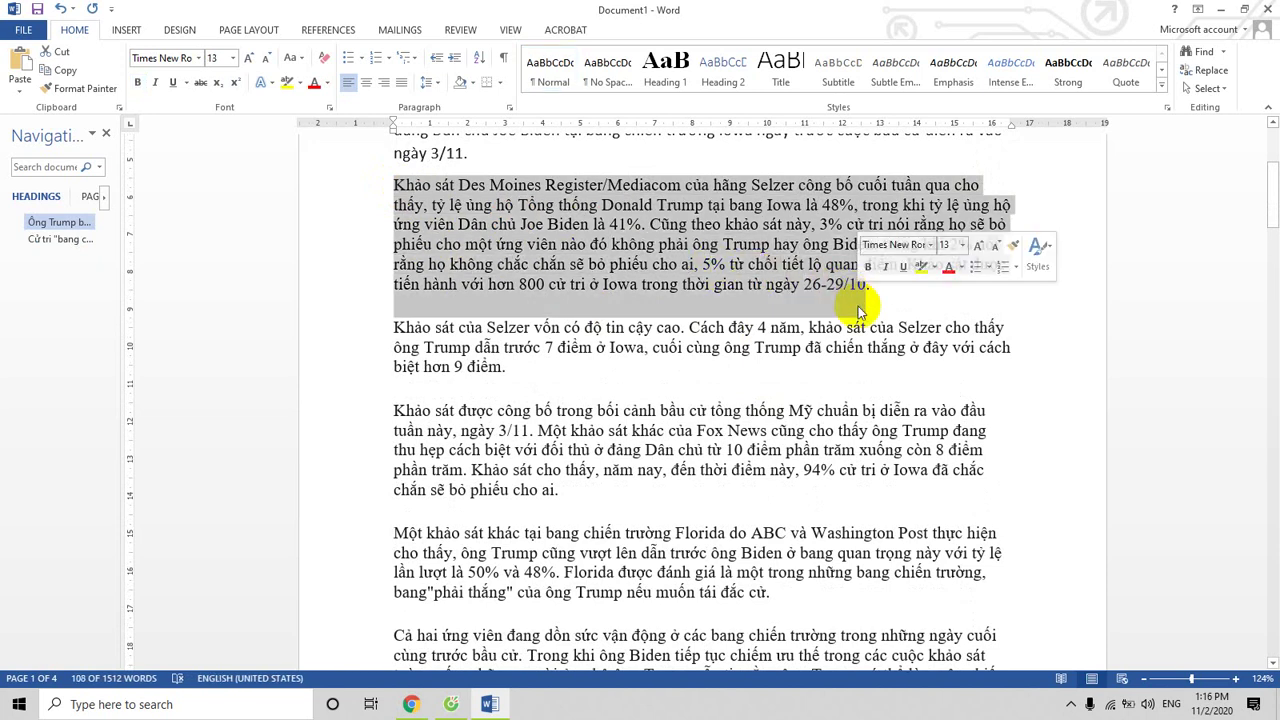
scroll(737, 275, up, 4)
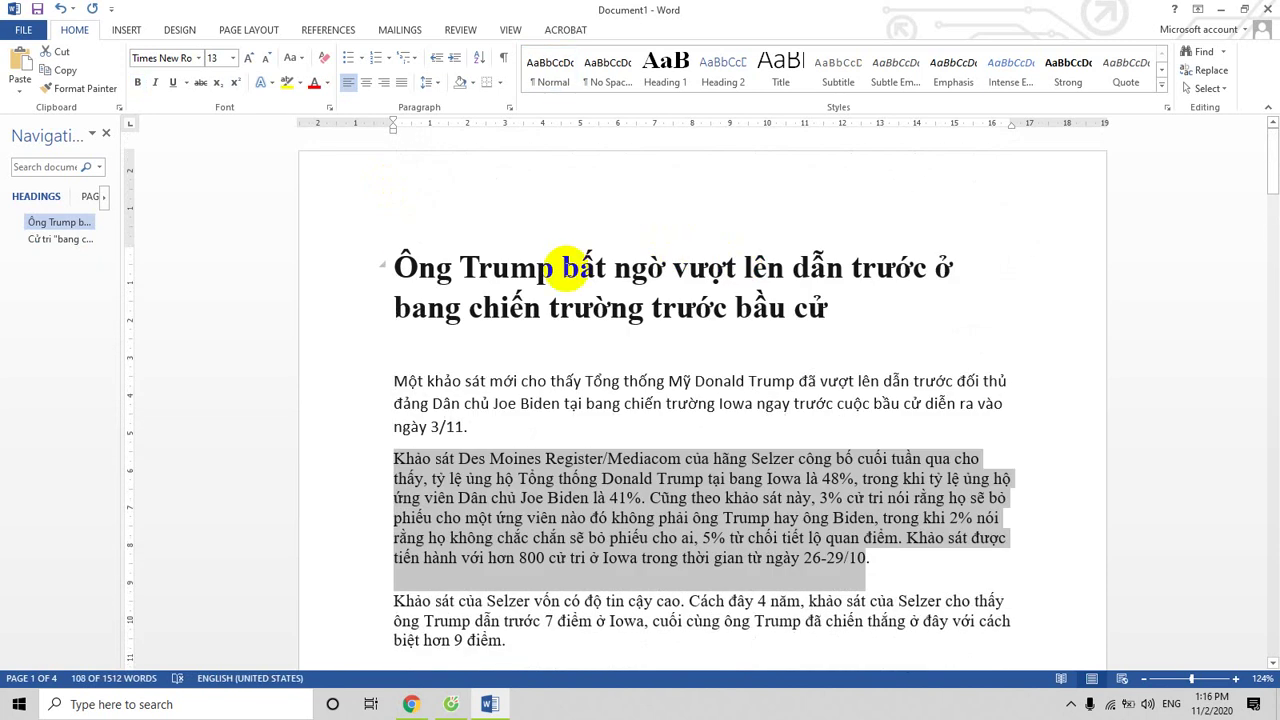
drag(396, 266, 820, 305)
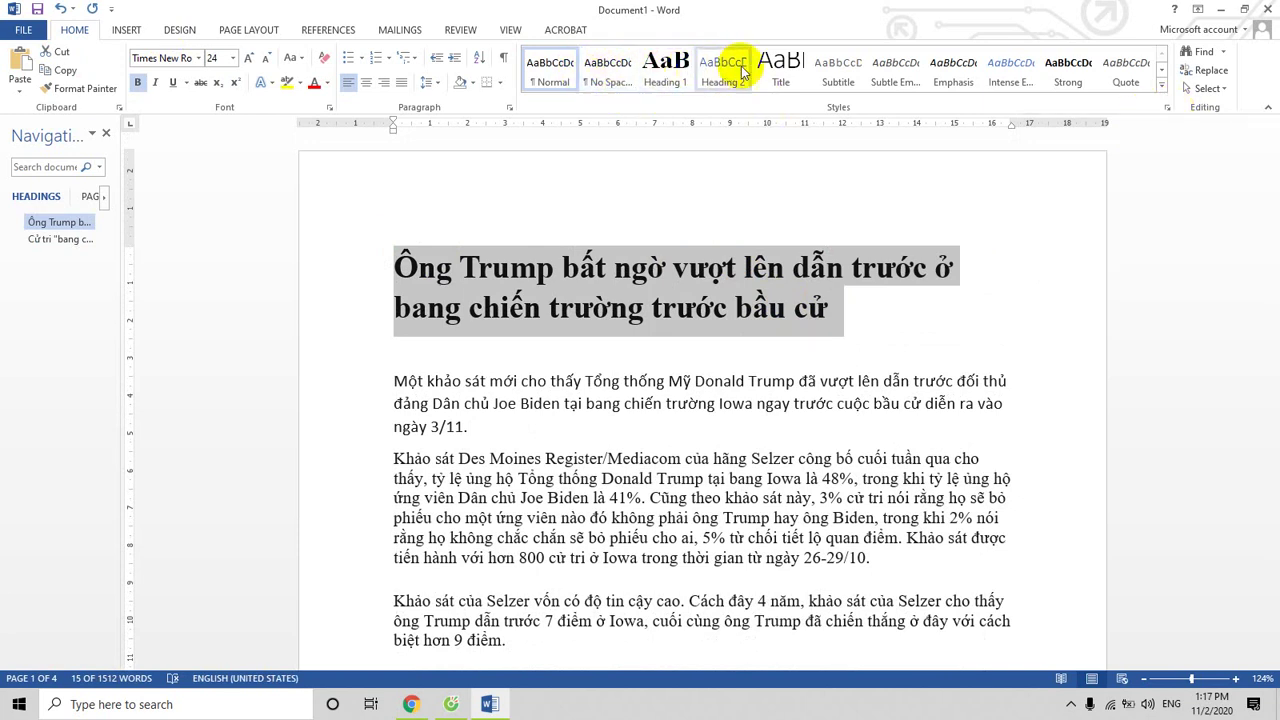
Start a new style named Tieu de from the headline's formatting
click(1167, 110)
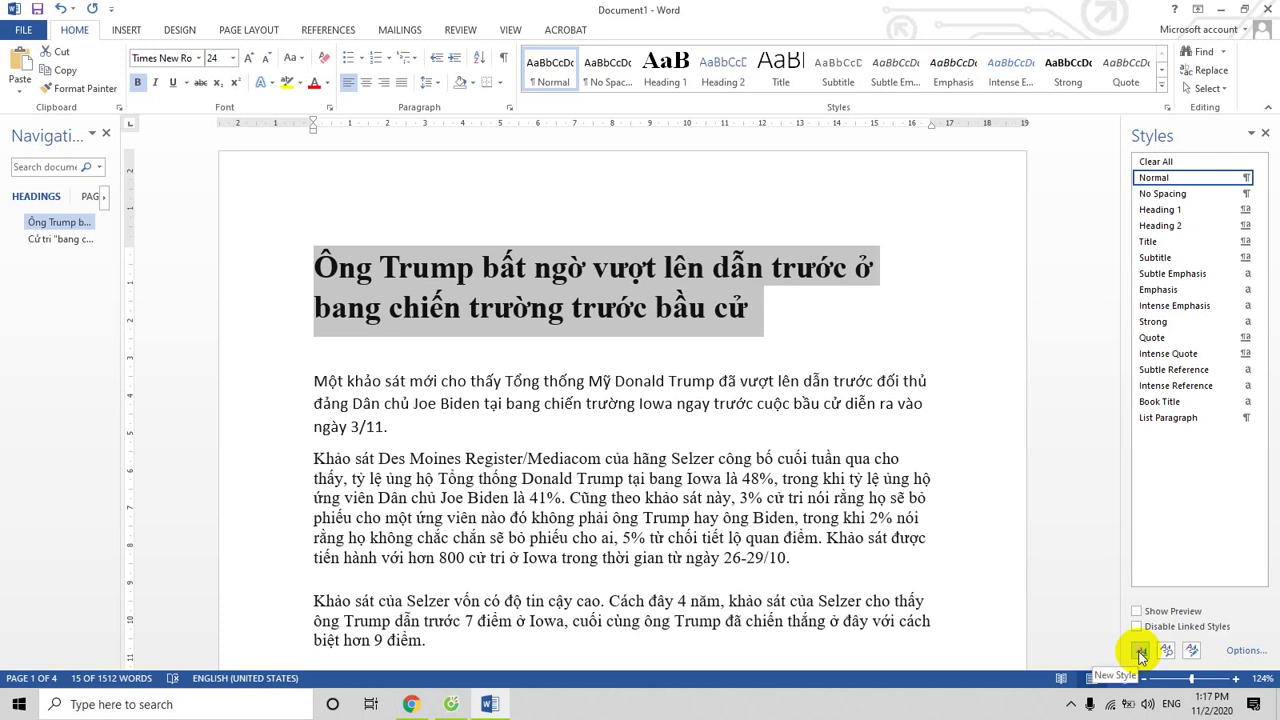
click(1140, 653)
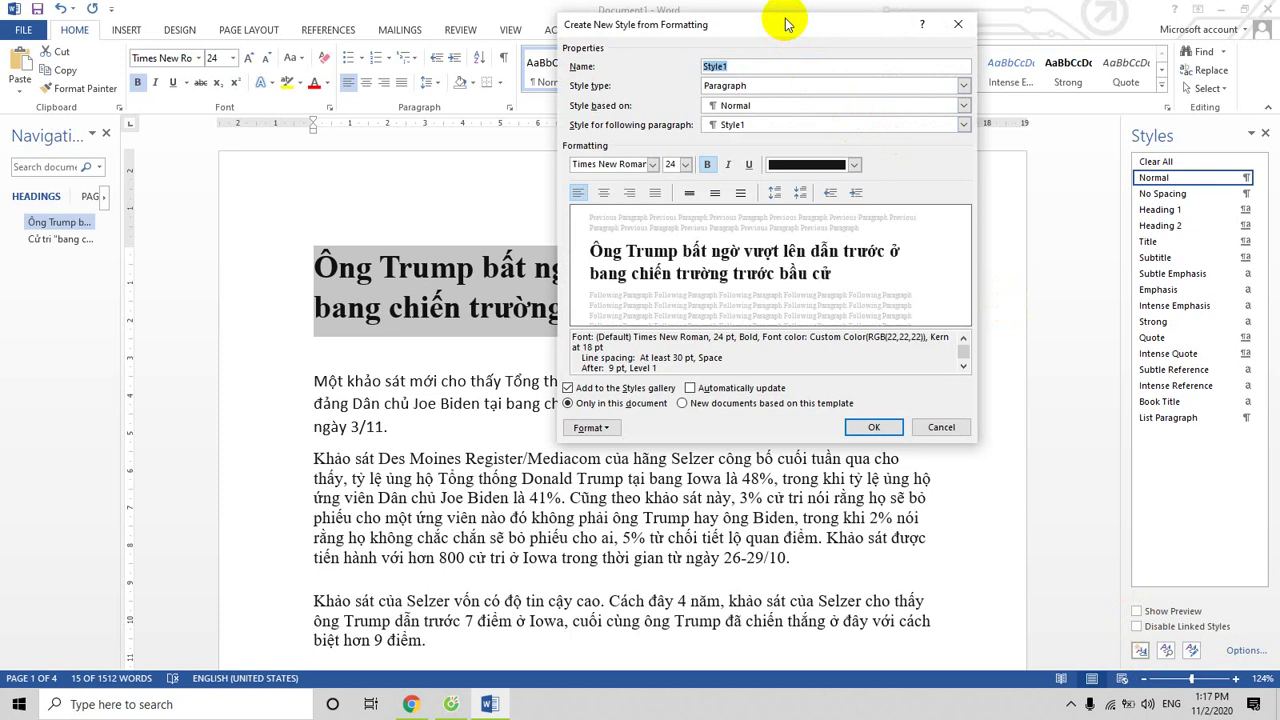
drag(780, 30, 669, 93)
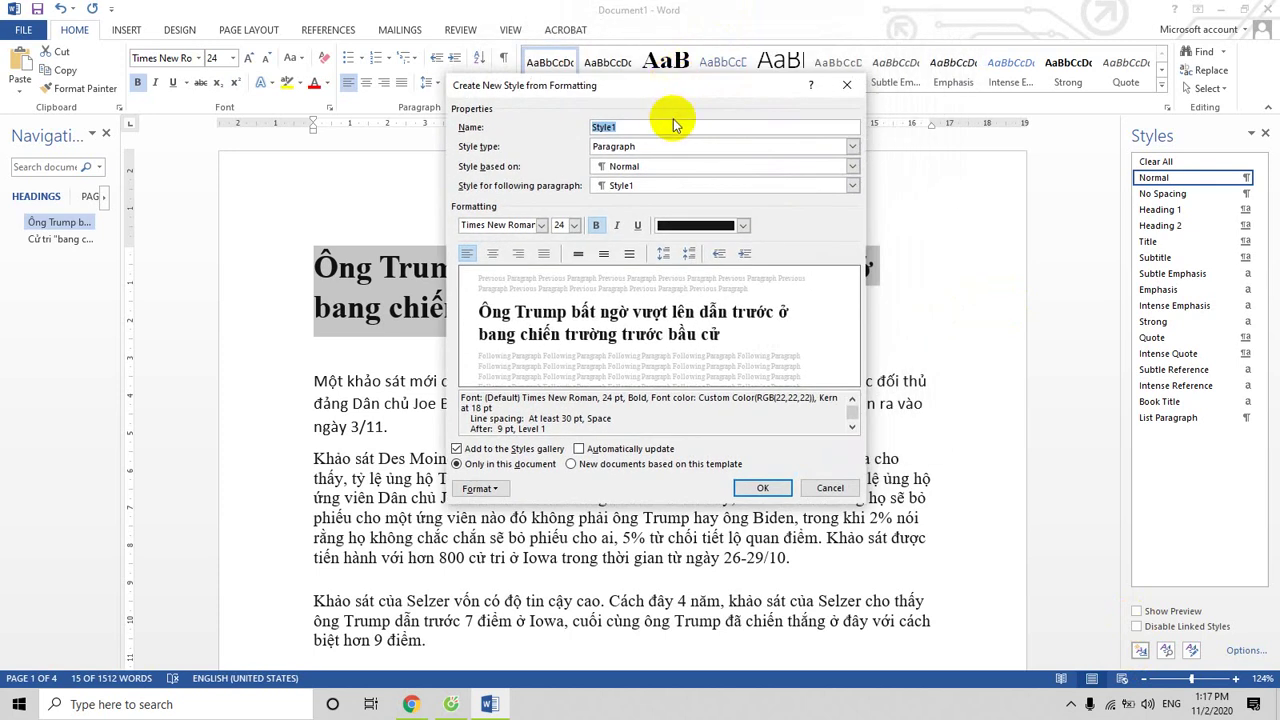
key(BackSpace)
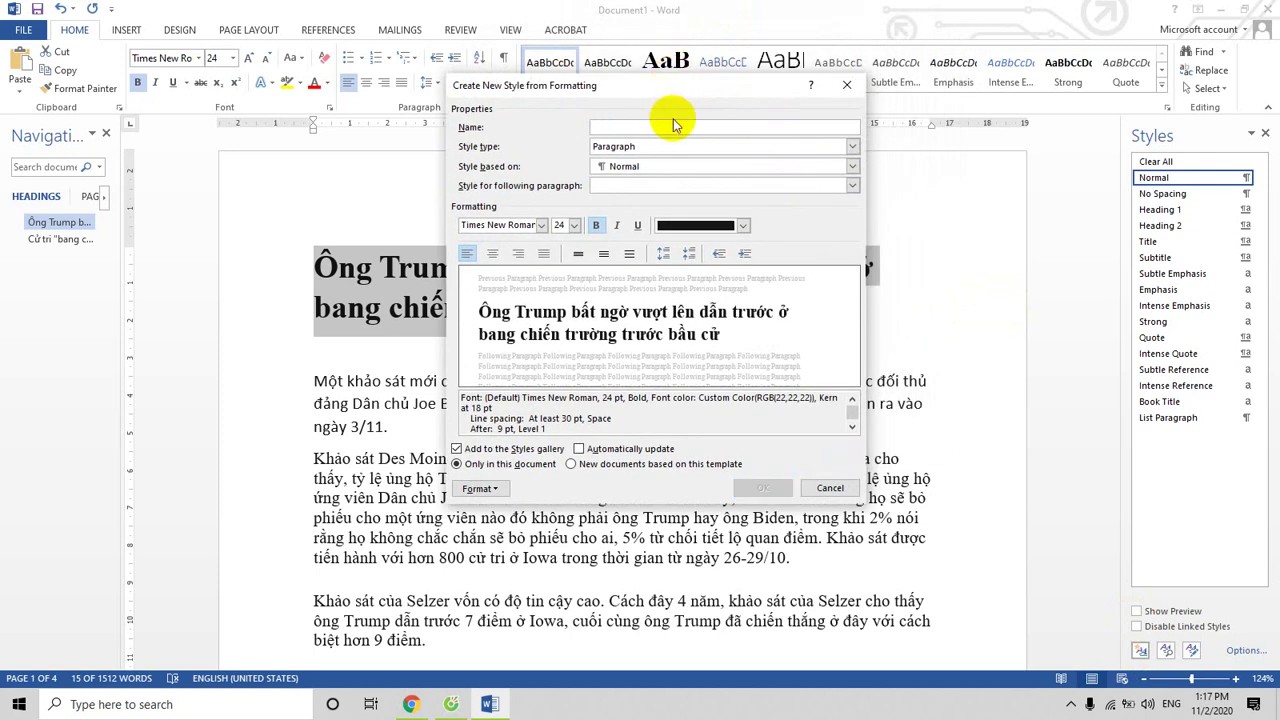
text(Tieu de)
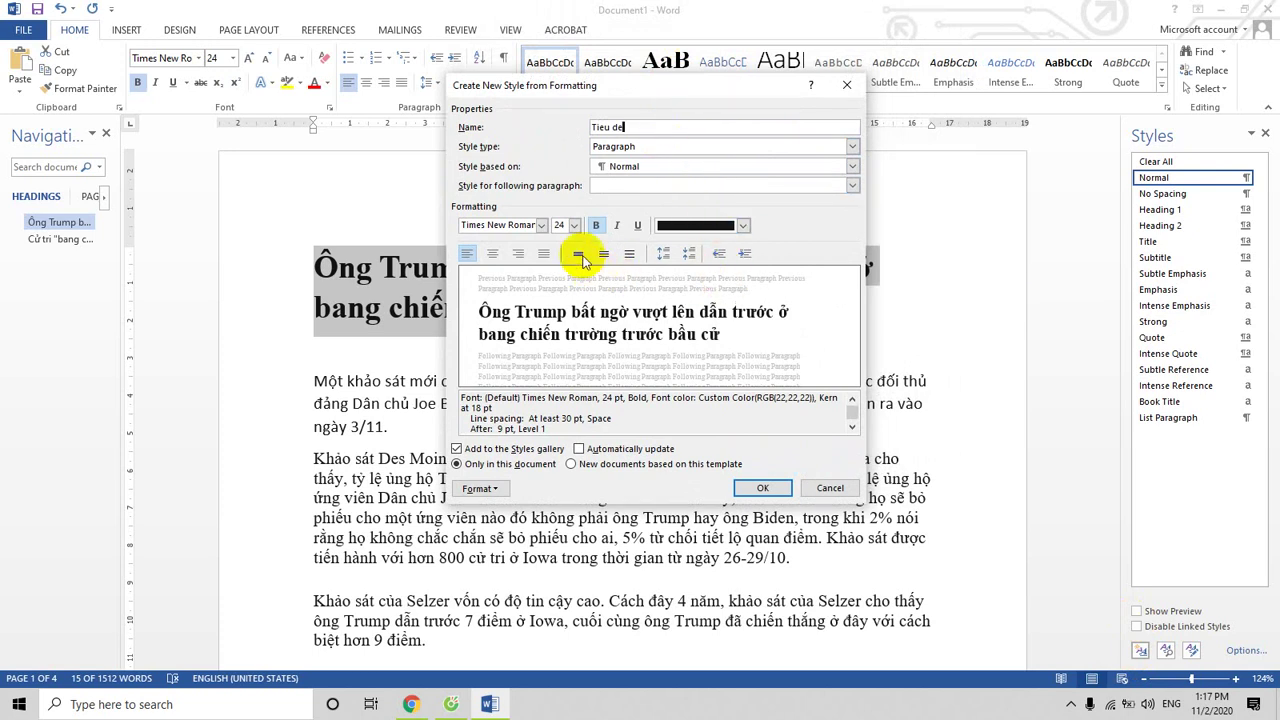
Set the Tieu de style to Times New Roman 25 pt in Accent 1 dark blue
click(541, 226)
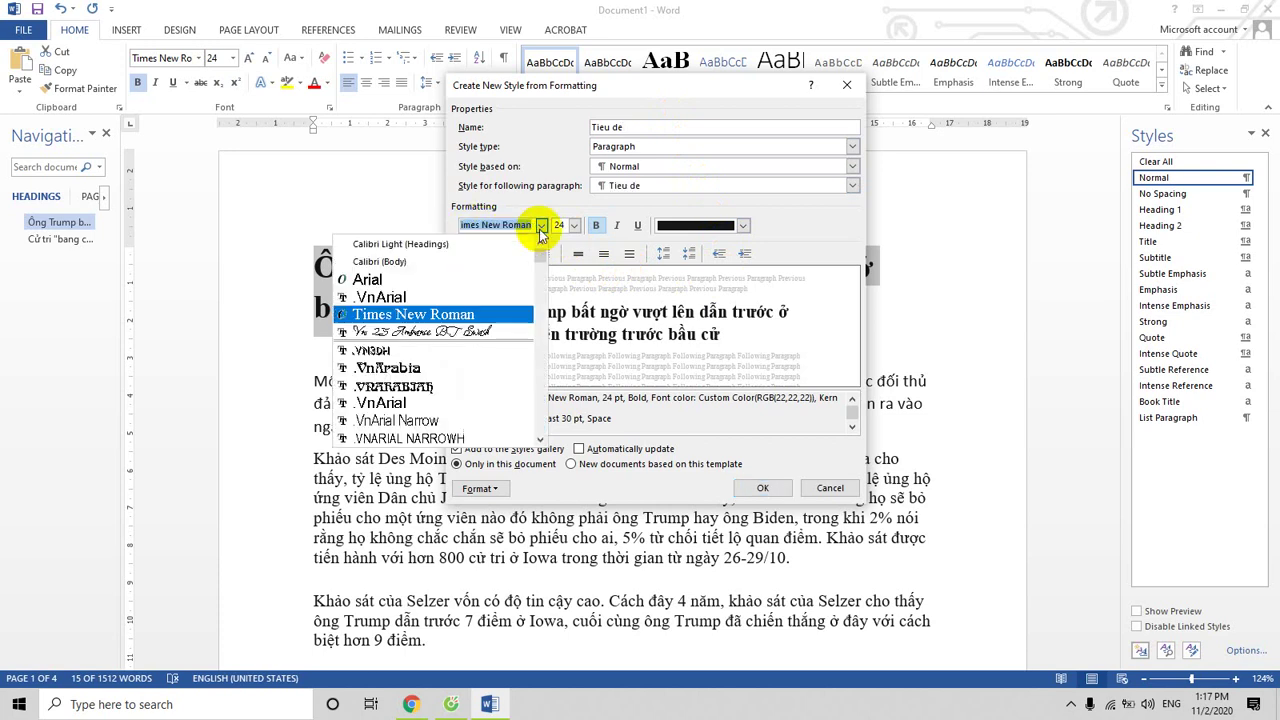
click(460, 314)
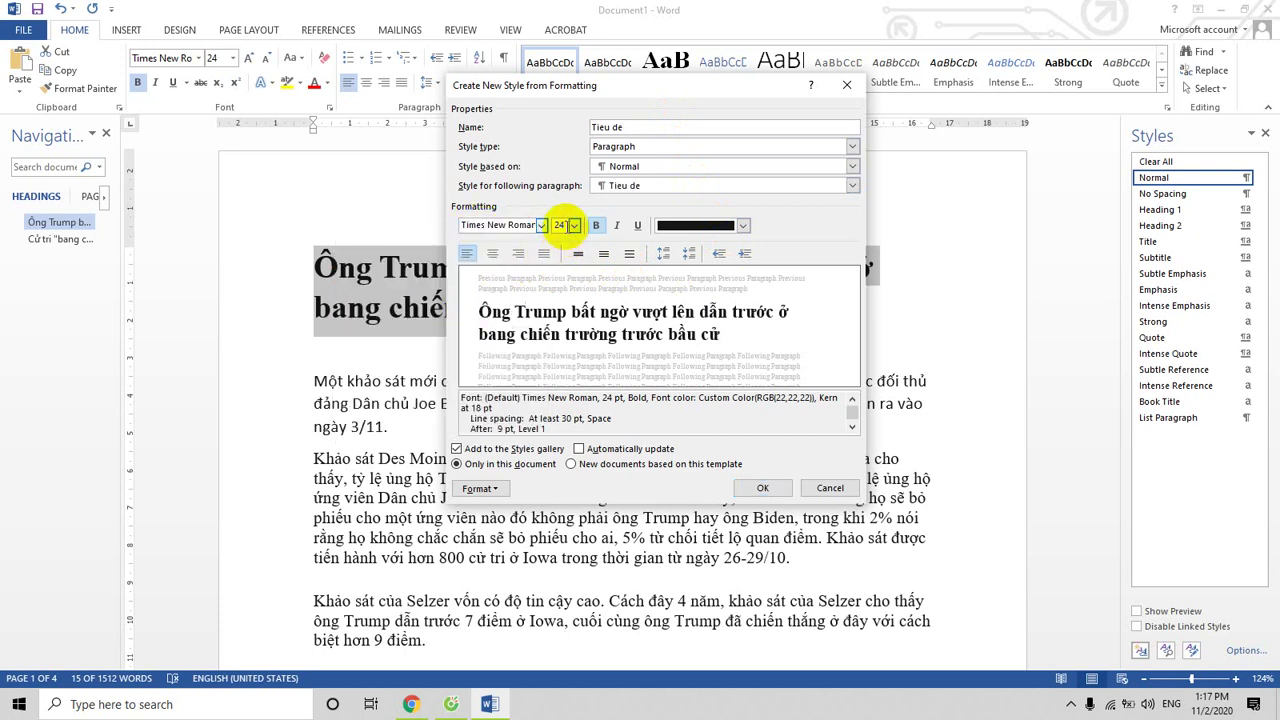
click(563, 222)
text(25)
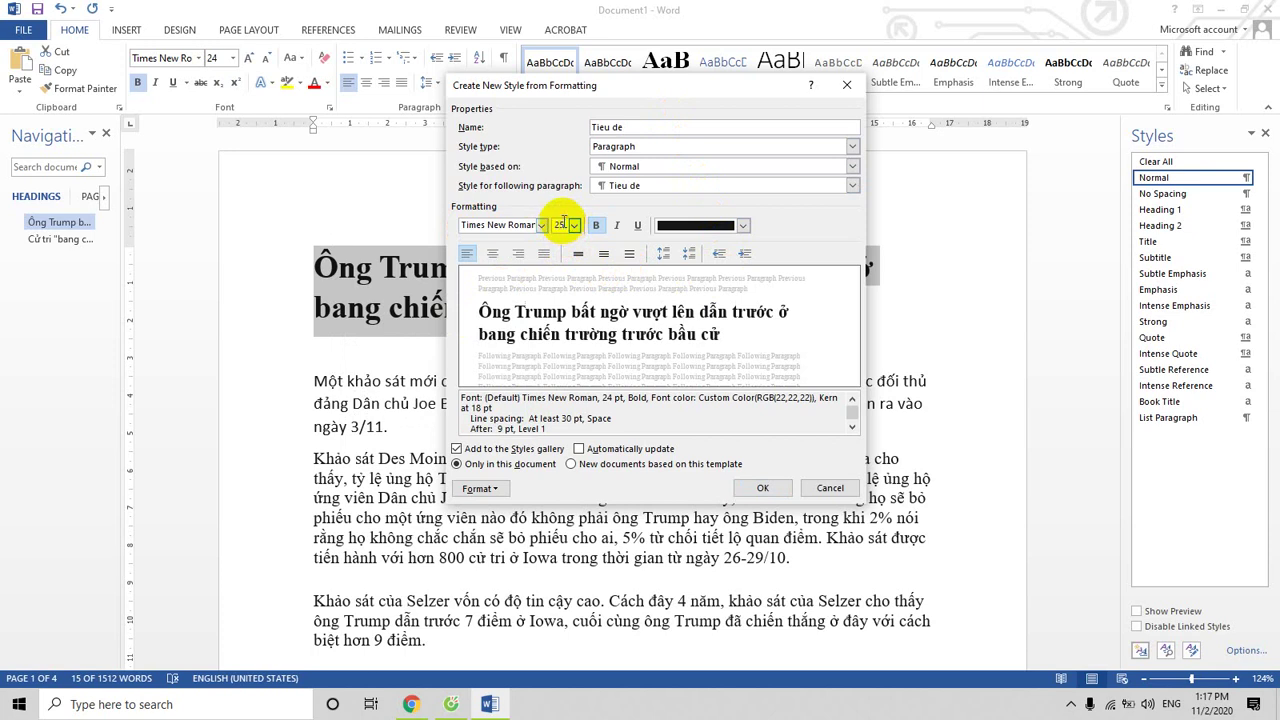
click(742, 228)
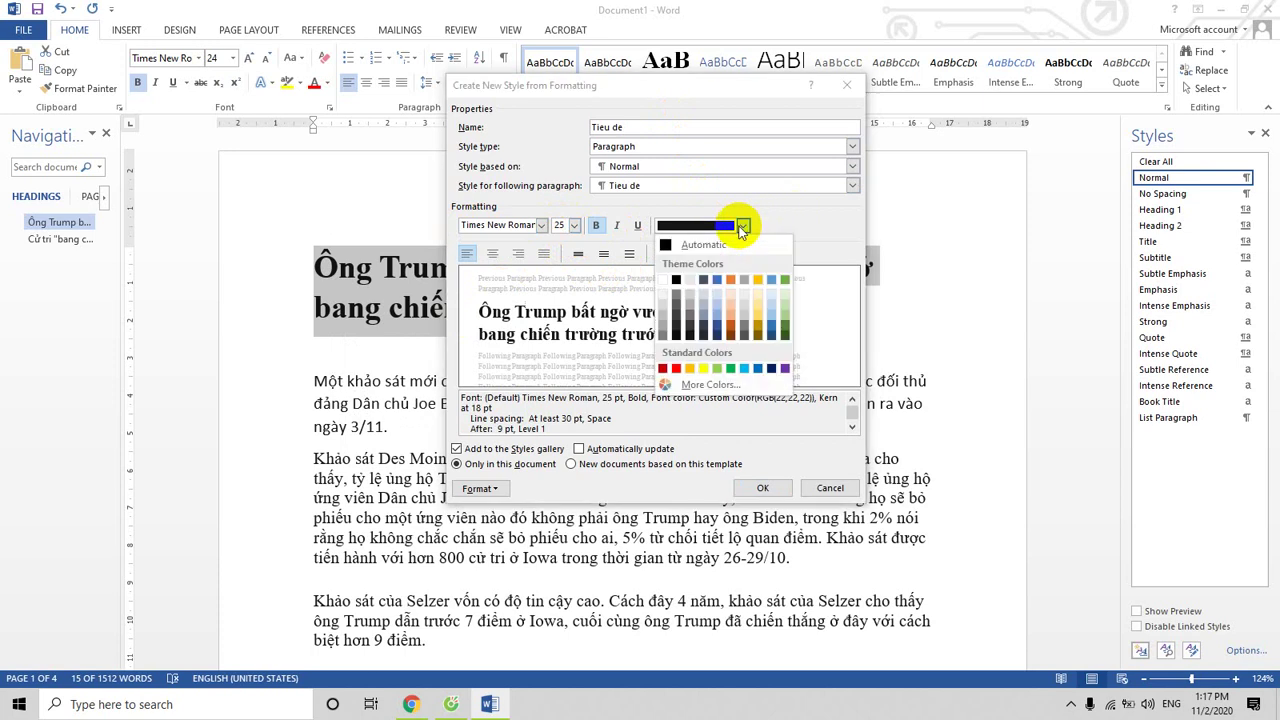
click(718, 333)
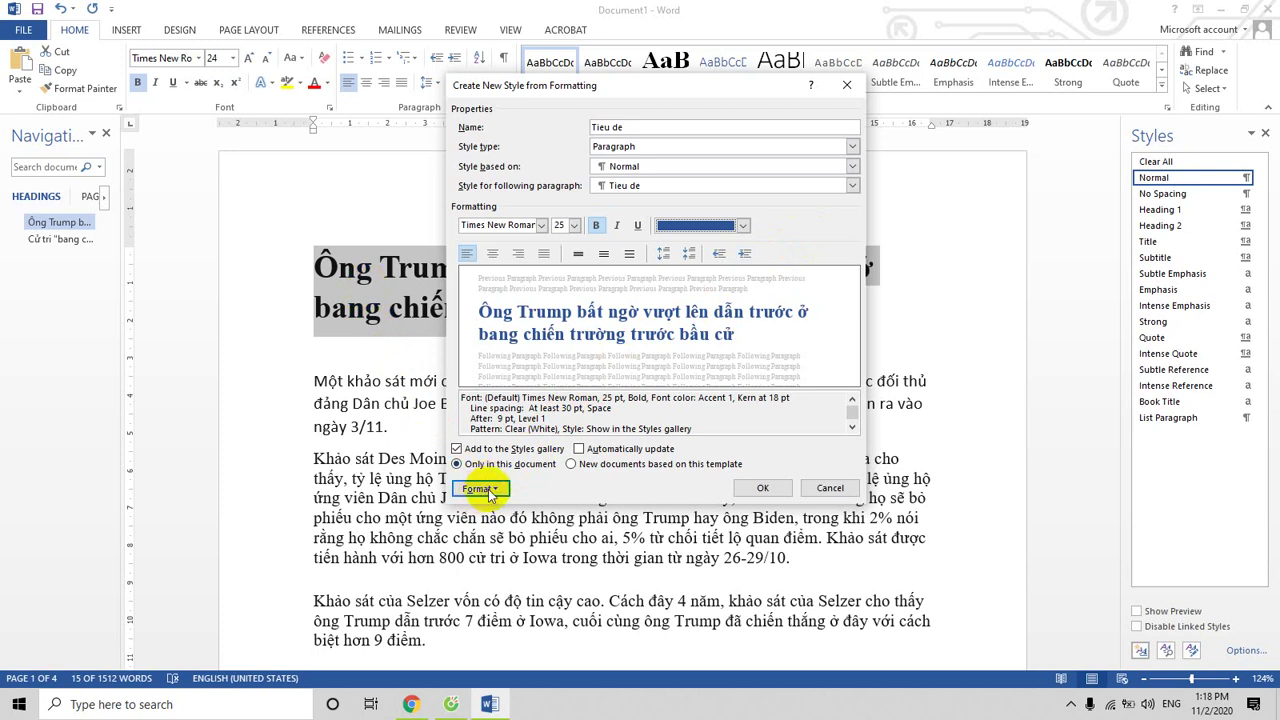
click(490, 494)
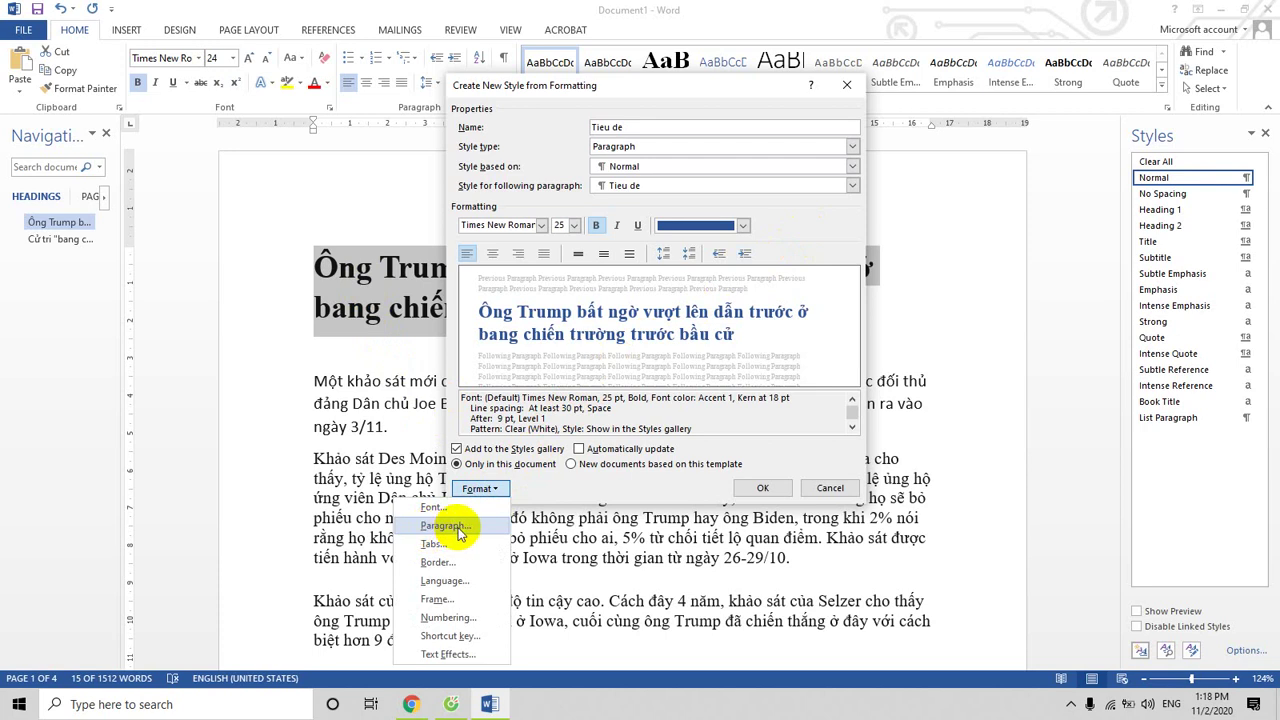
Set the Tieu de style's line spacing to At least 8 pt
click(440, 527)
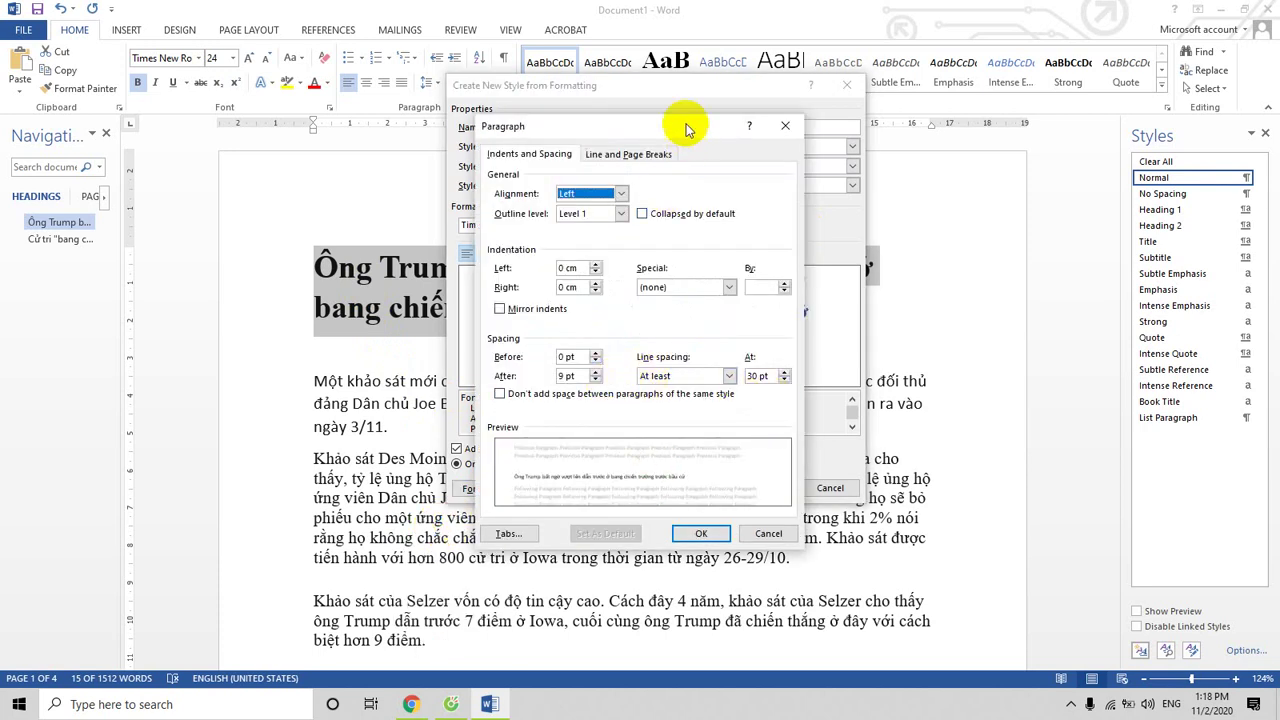
drag(747, 115, 1047, 66)
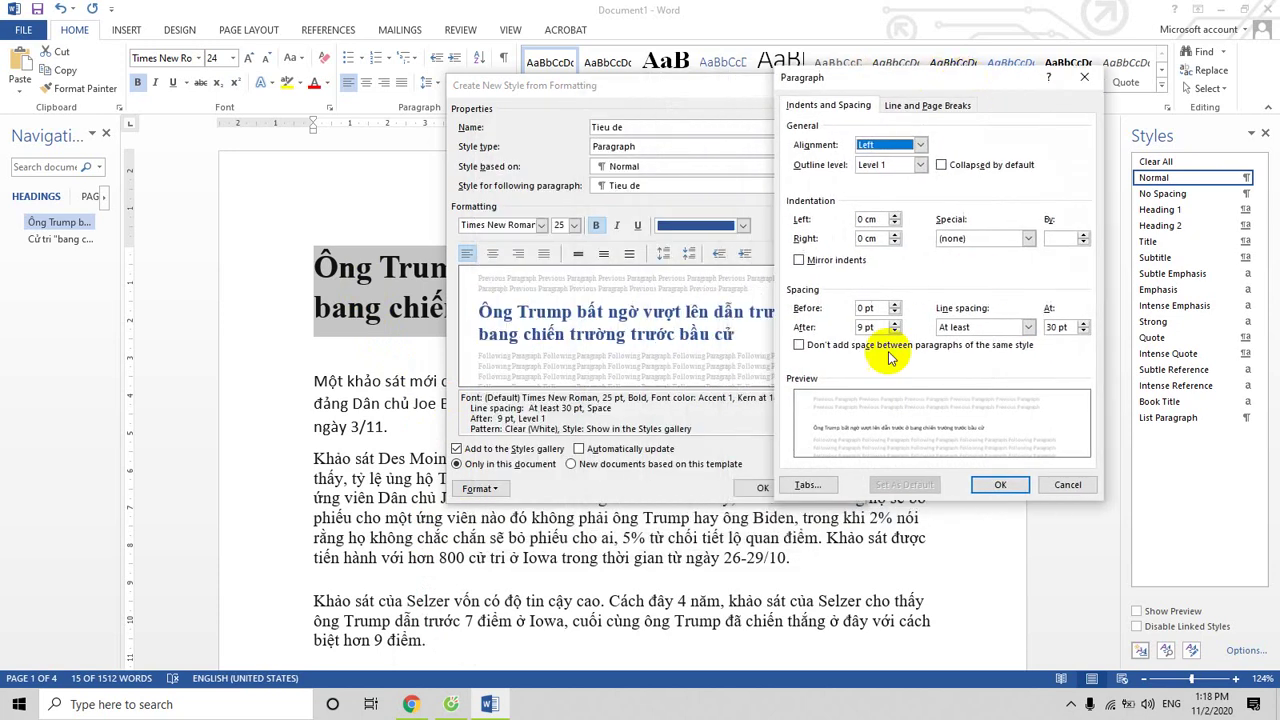
click(1028, 327)
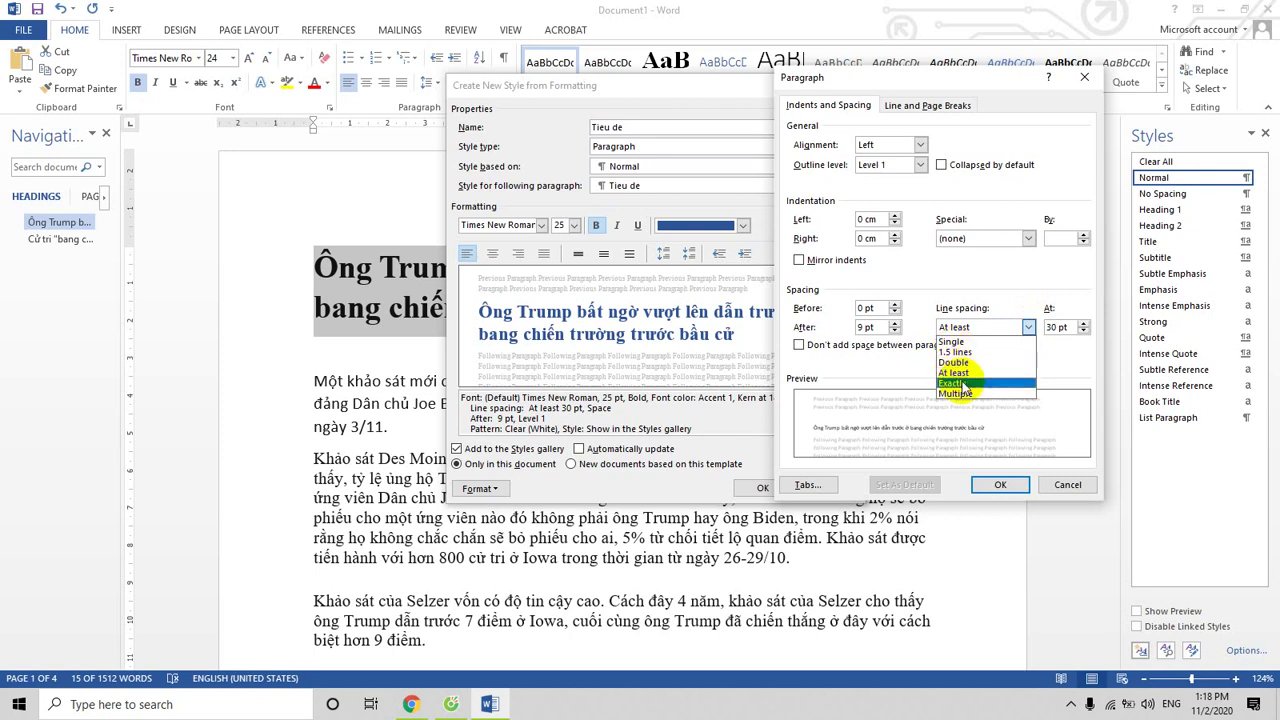
click(1000, 372)
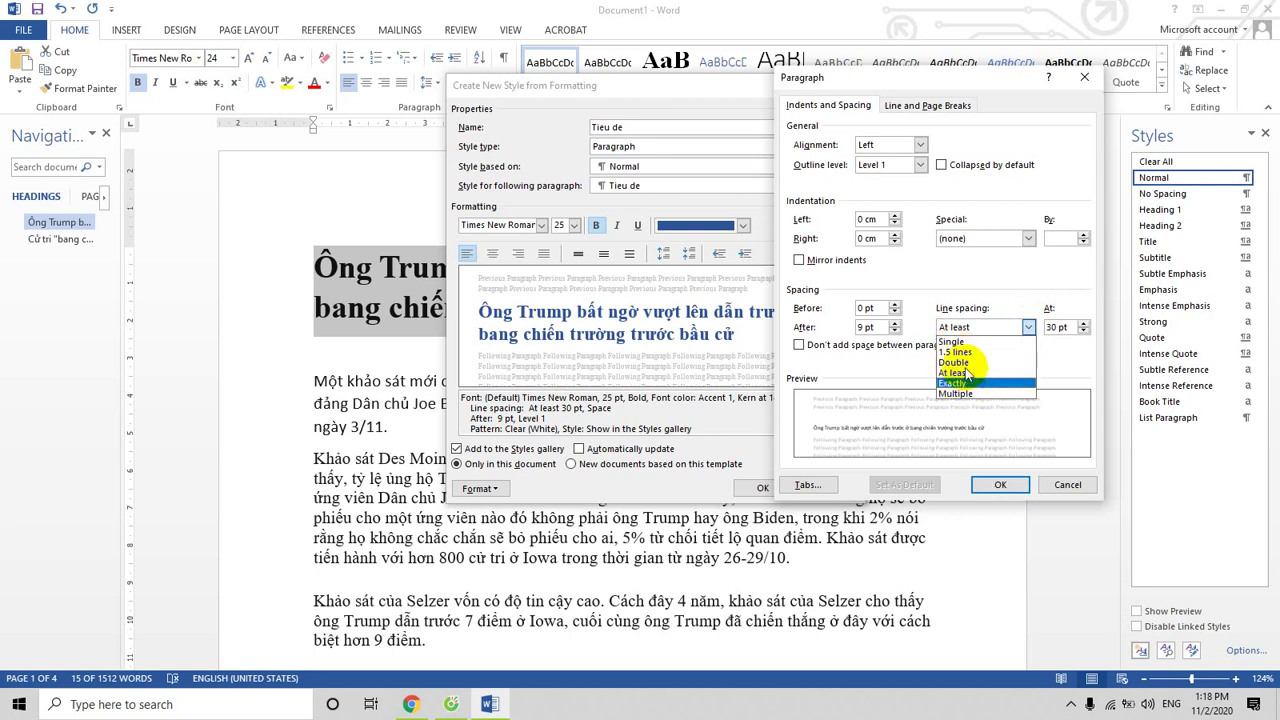
click(1068, 327)
text(8)
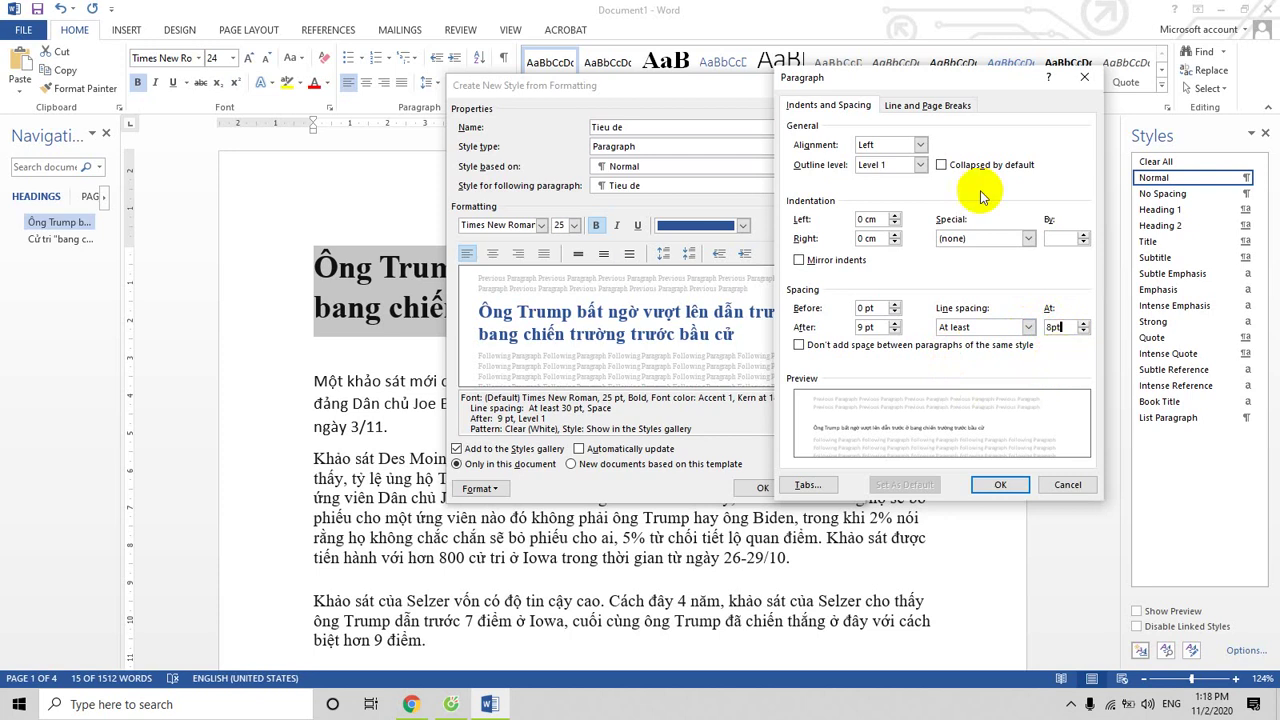
drag(986, 89, 847, 82)
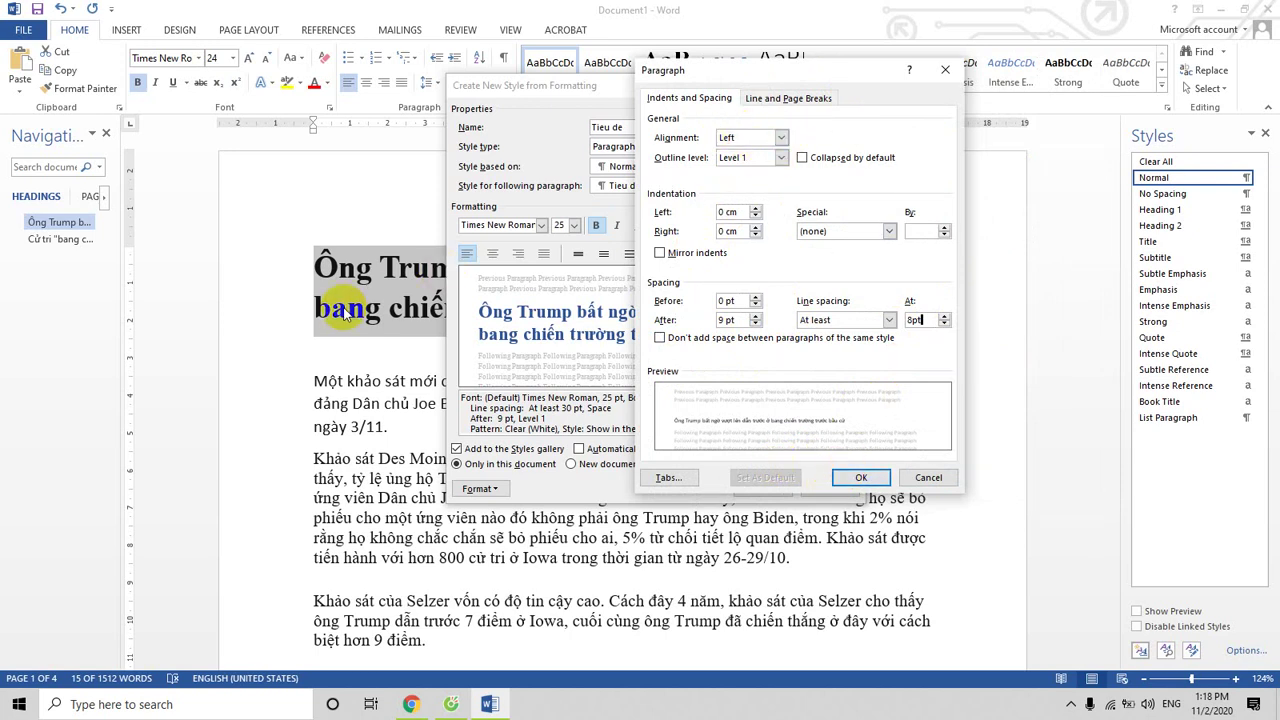
Keep Tieu de left aligned with a 2 cm left indent and 1.27 cm first-line indent
click(781, 139)
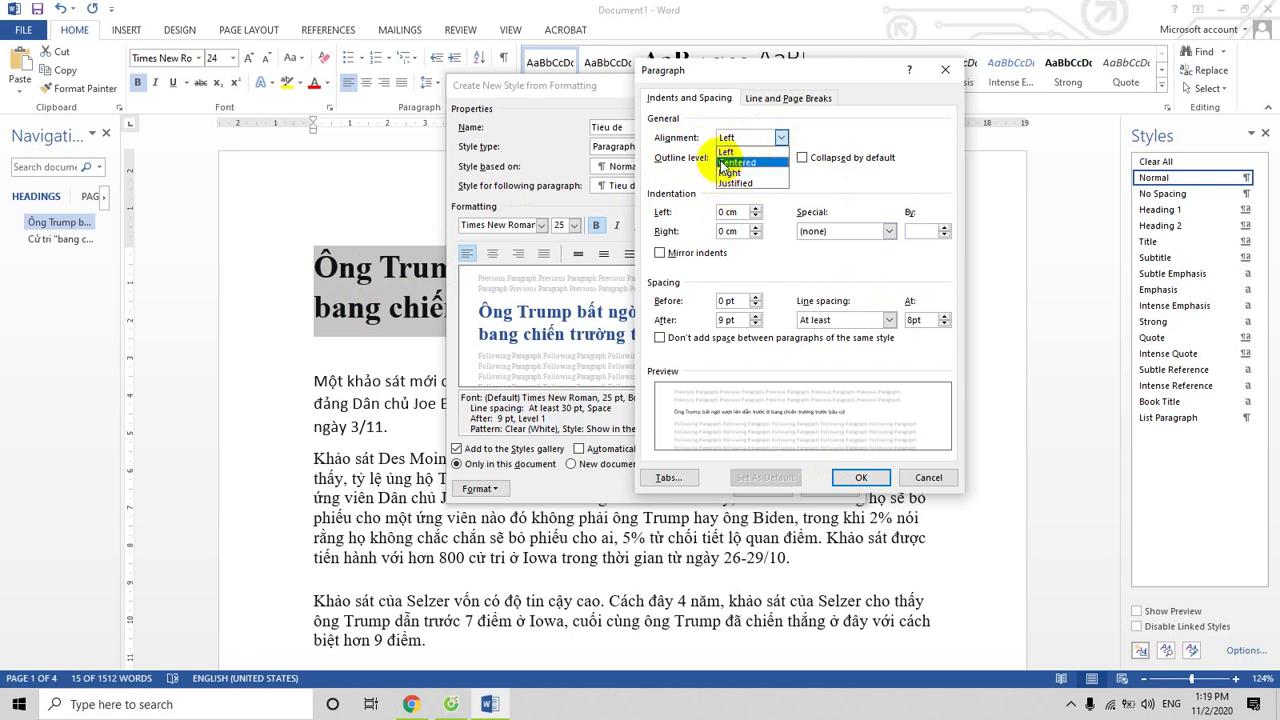
click(729, 151)
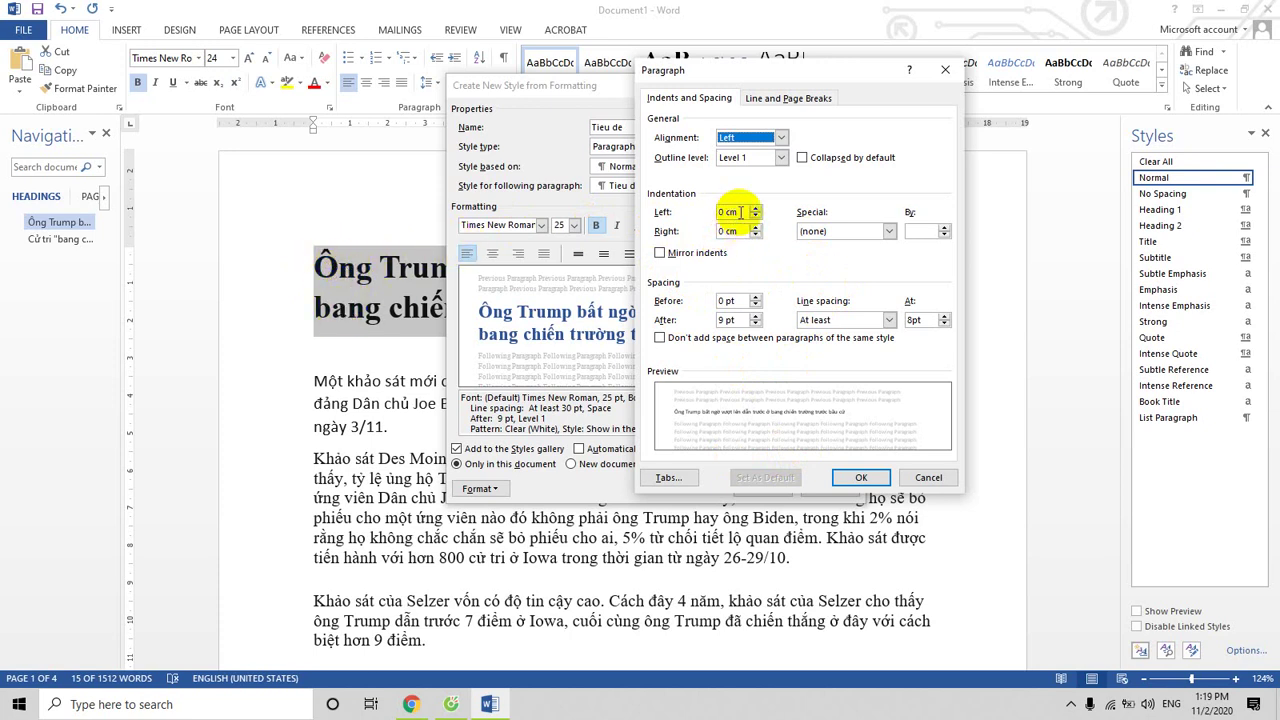
click(730, 212)
text(2cmm)
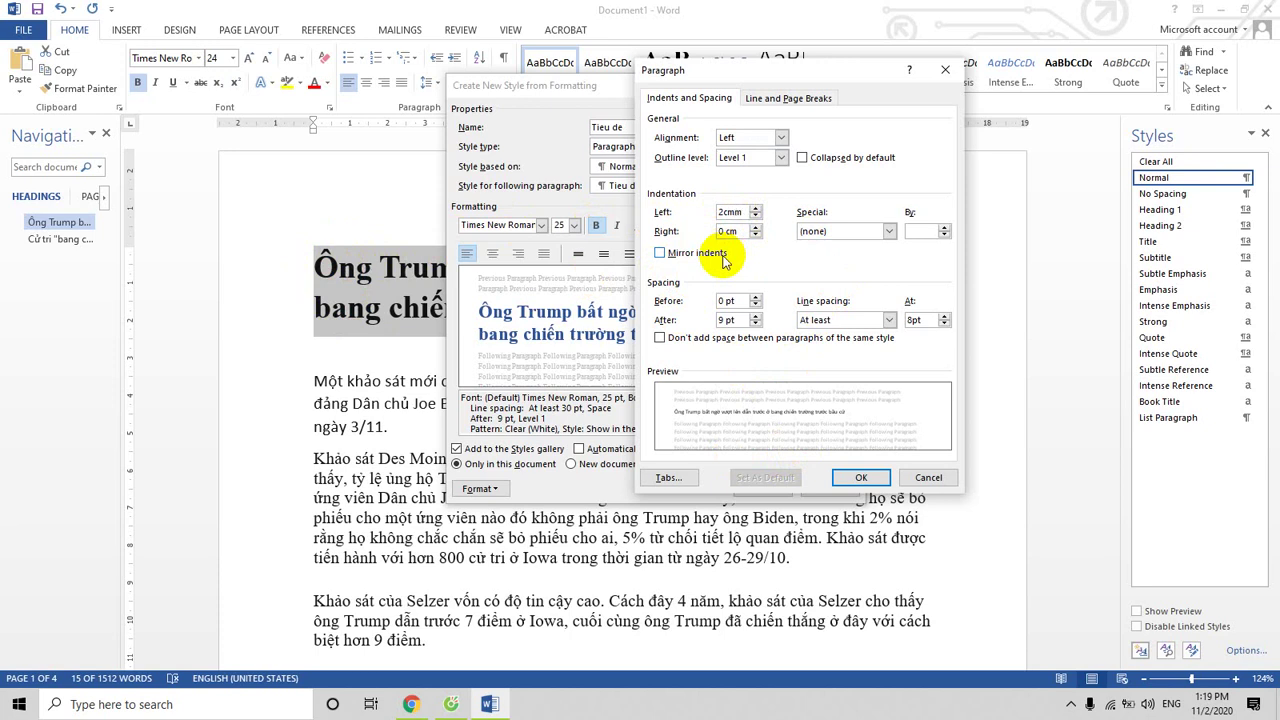
click(888, 232)
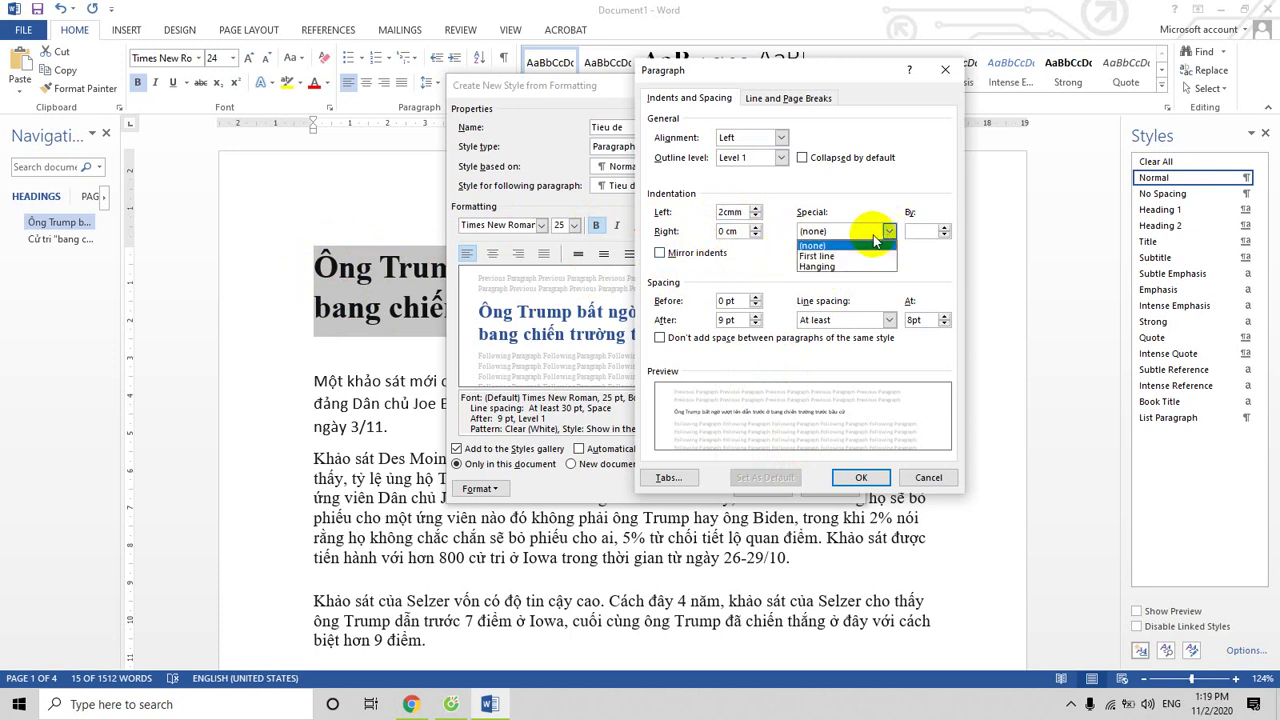
click(817, 256)
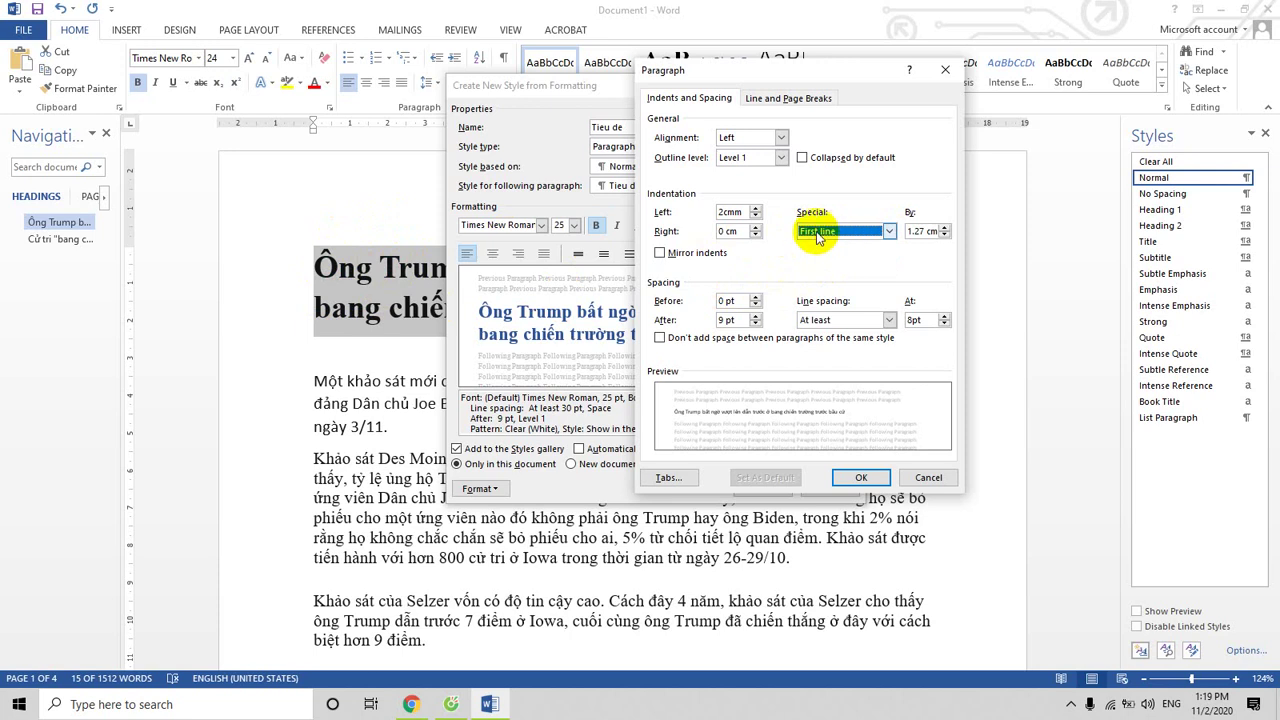
click(859, 476)
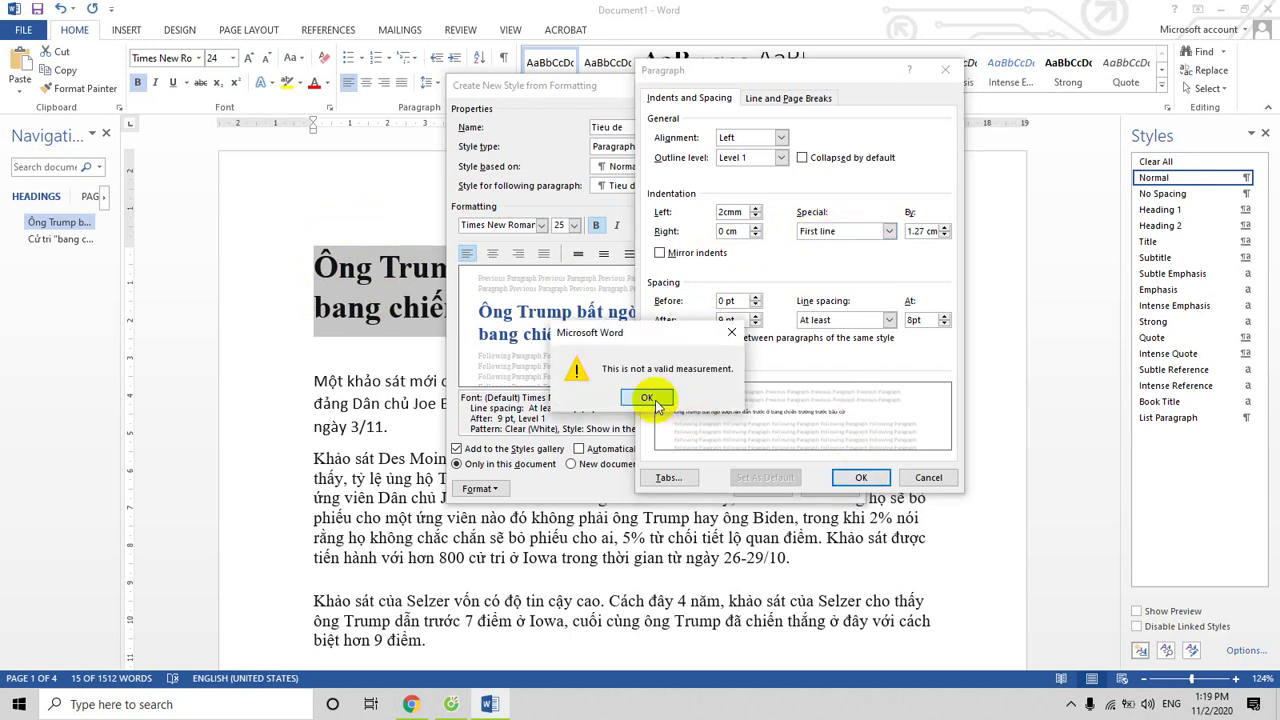
click(655, 402)
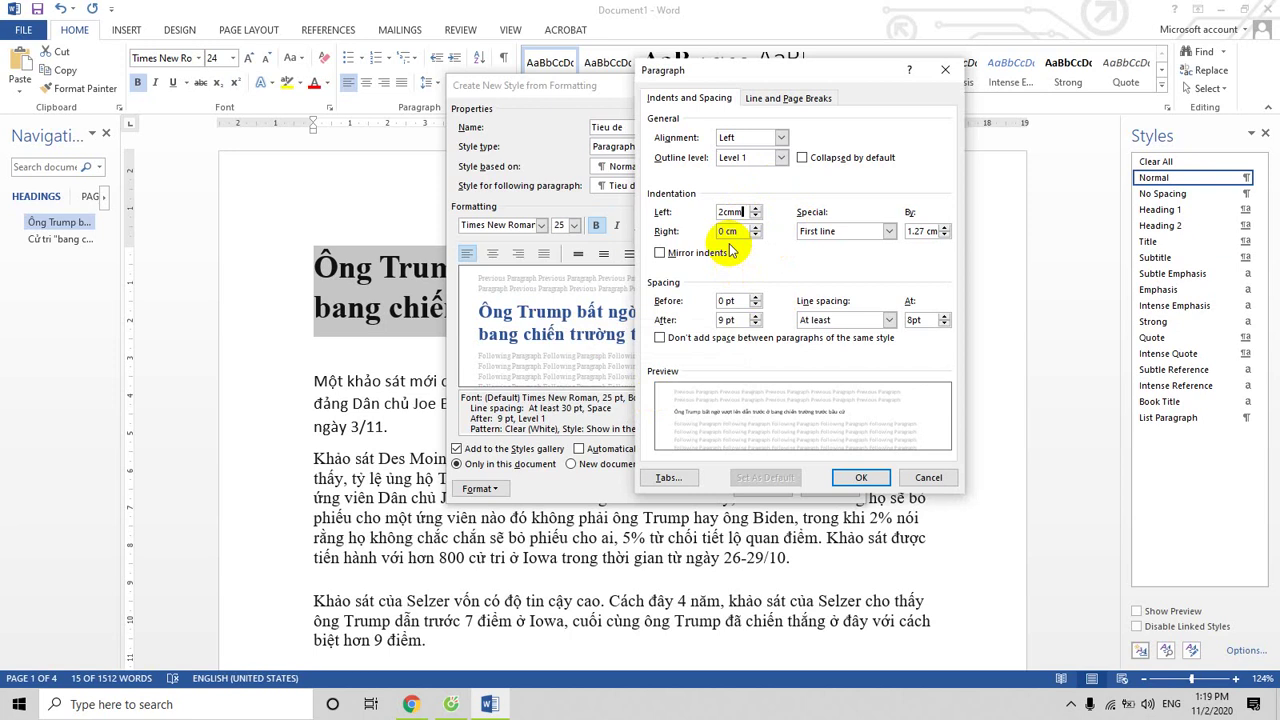
click(859, 478)
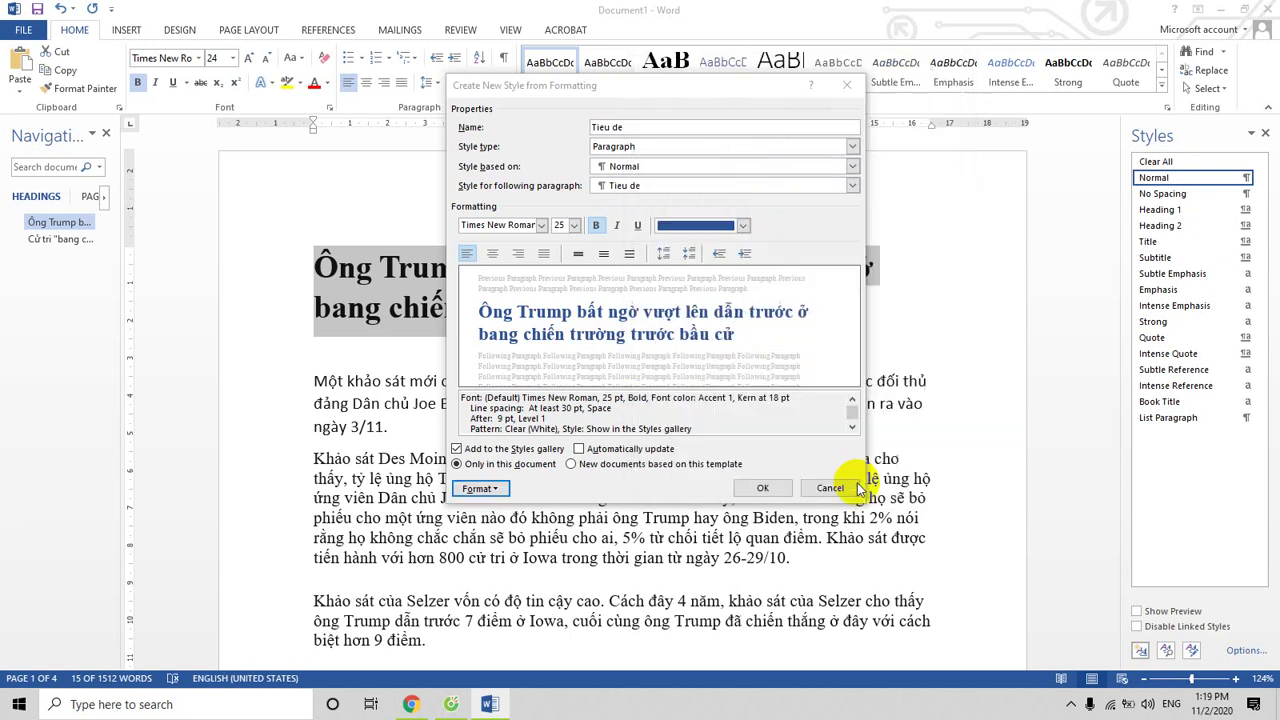
Create the Tieu de style, then change it to a 1 cm left indent with zero first-line indent
click(760, 489)
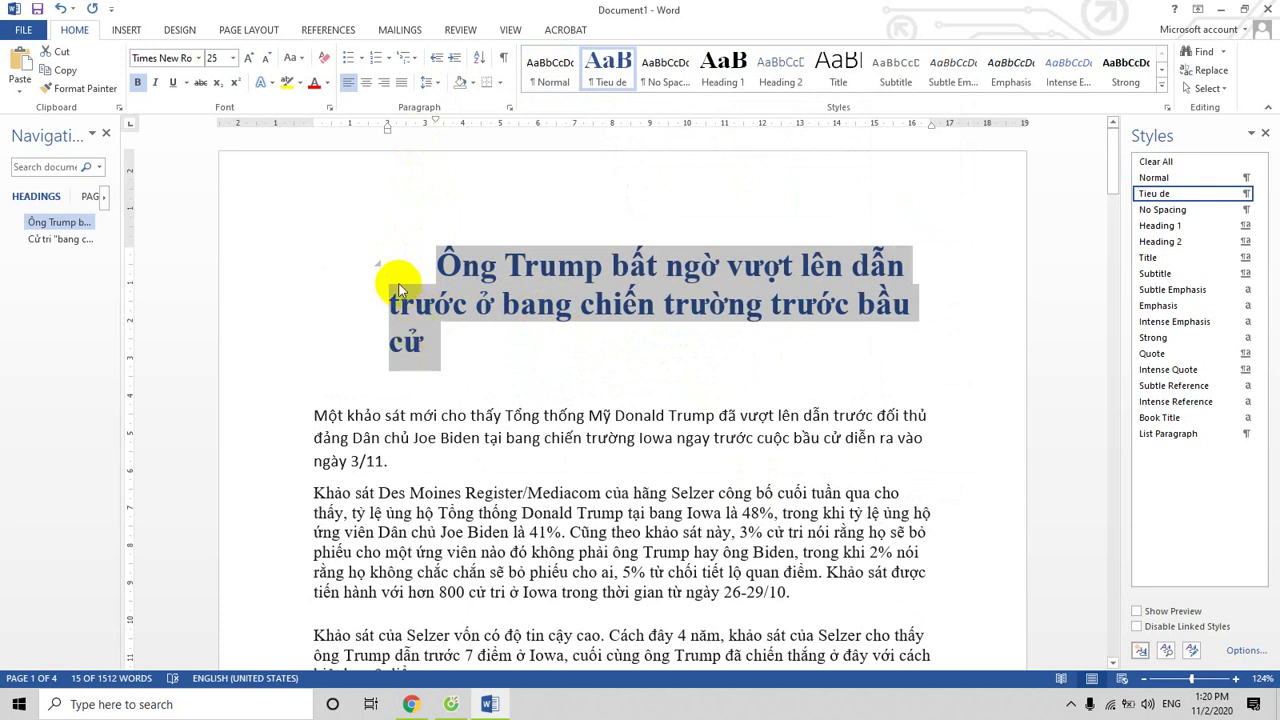
right_click(1146, 196)
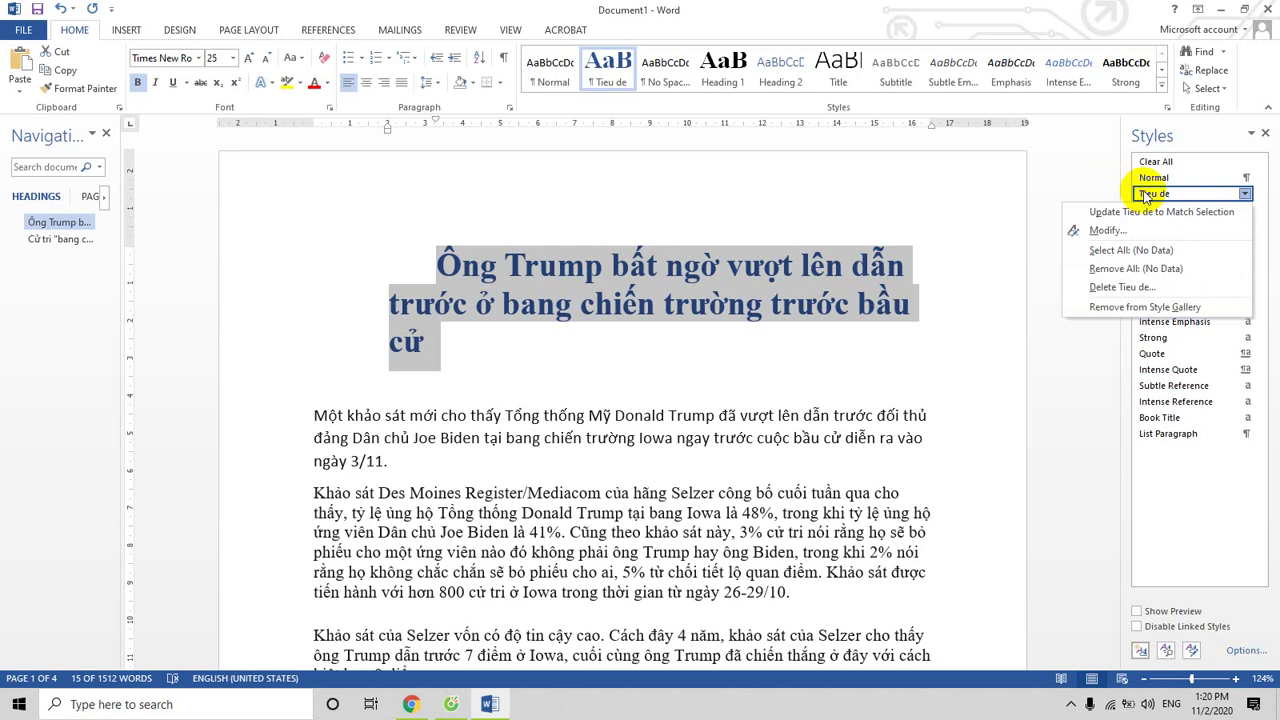
click(1104, 232)
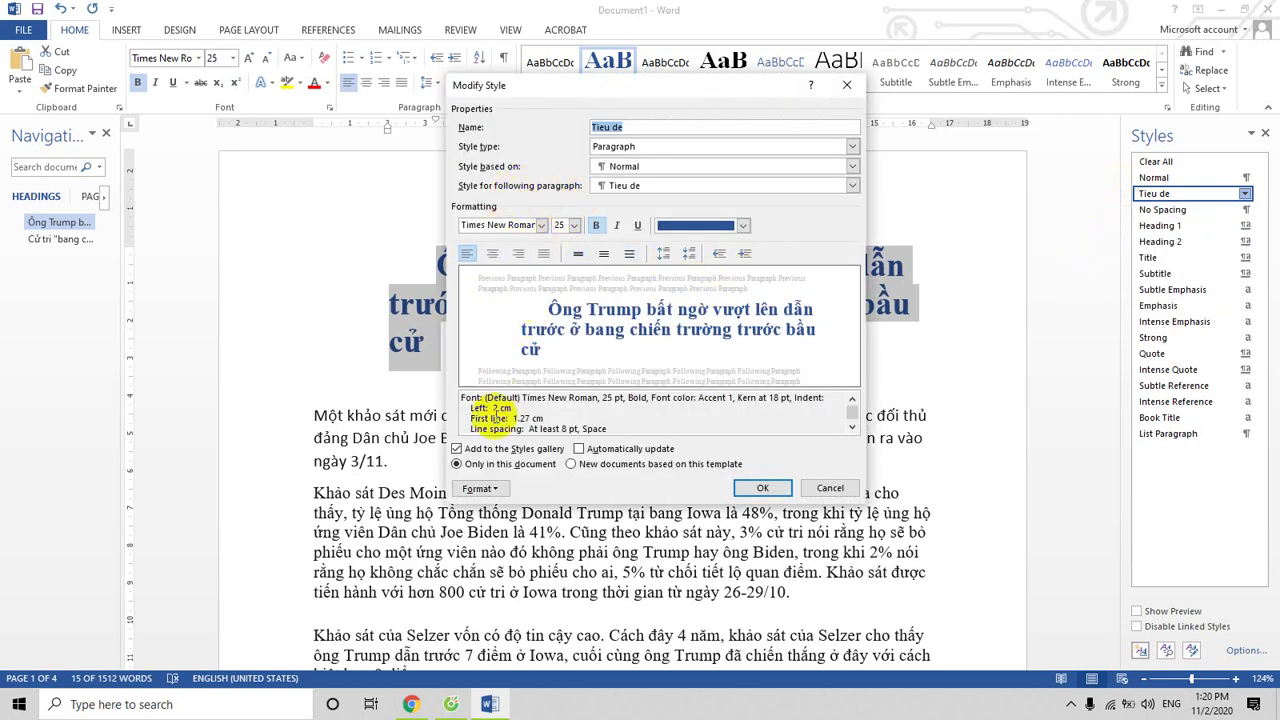
click(478, 488)
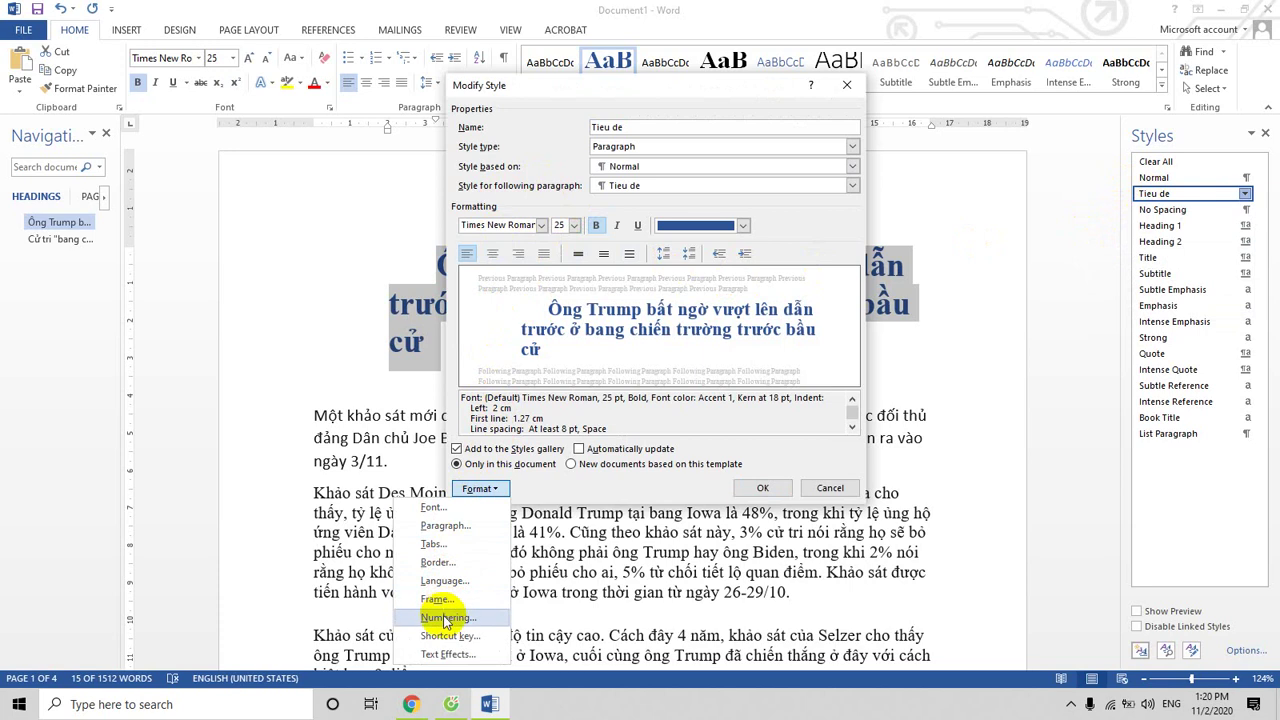
click(446, 525)
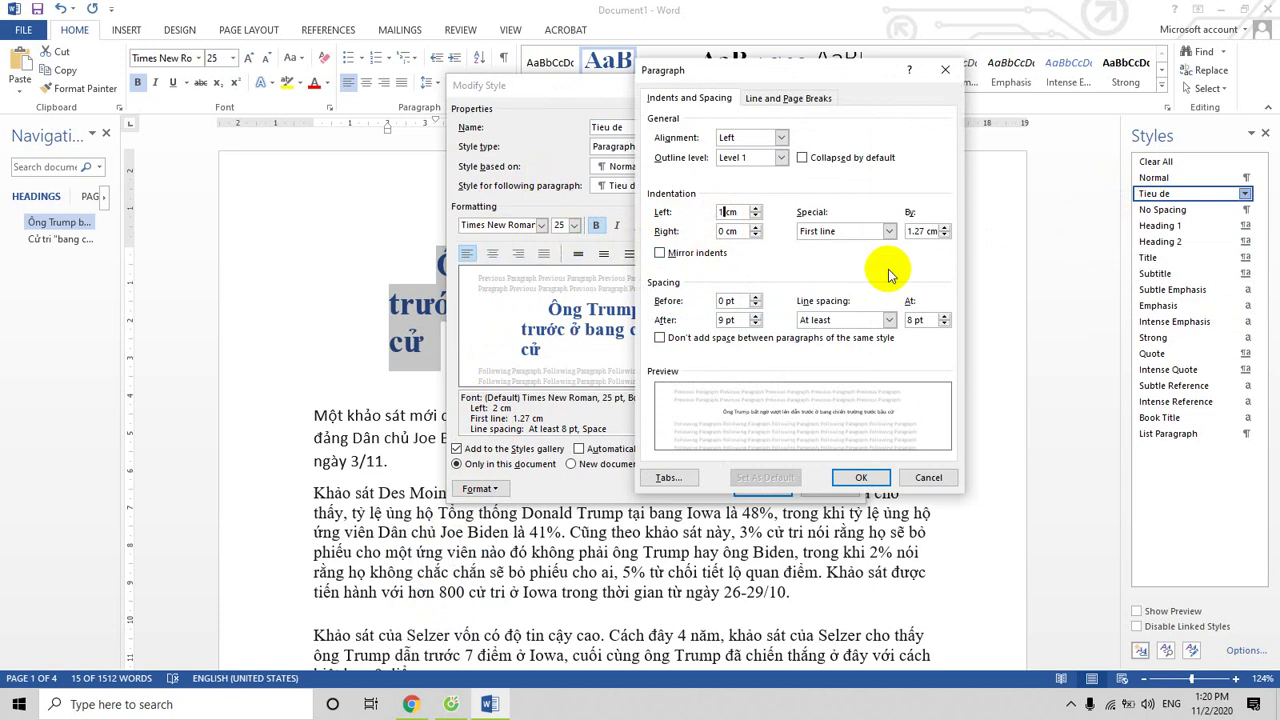
drag(906, 230, 948, 226)
text(0)
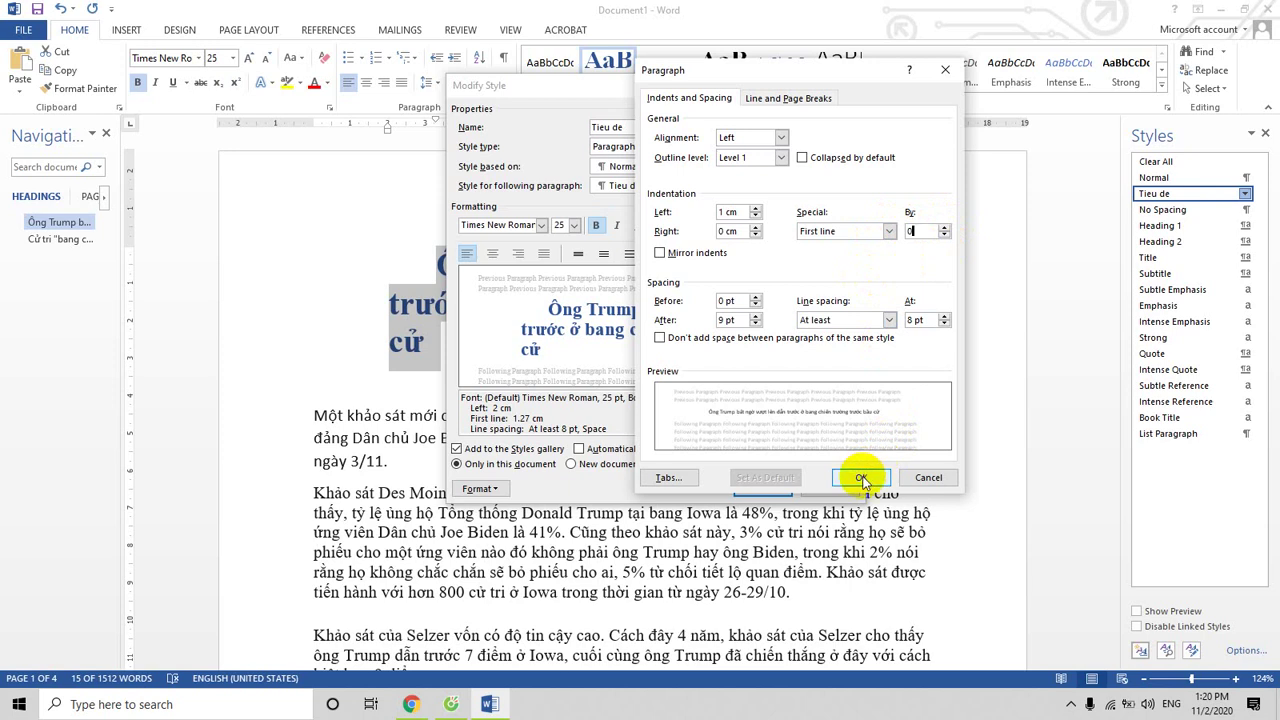
click(862, 481)
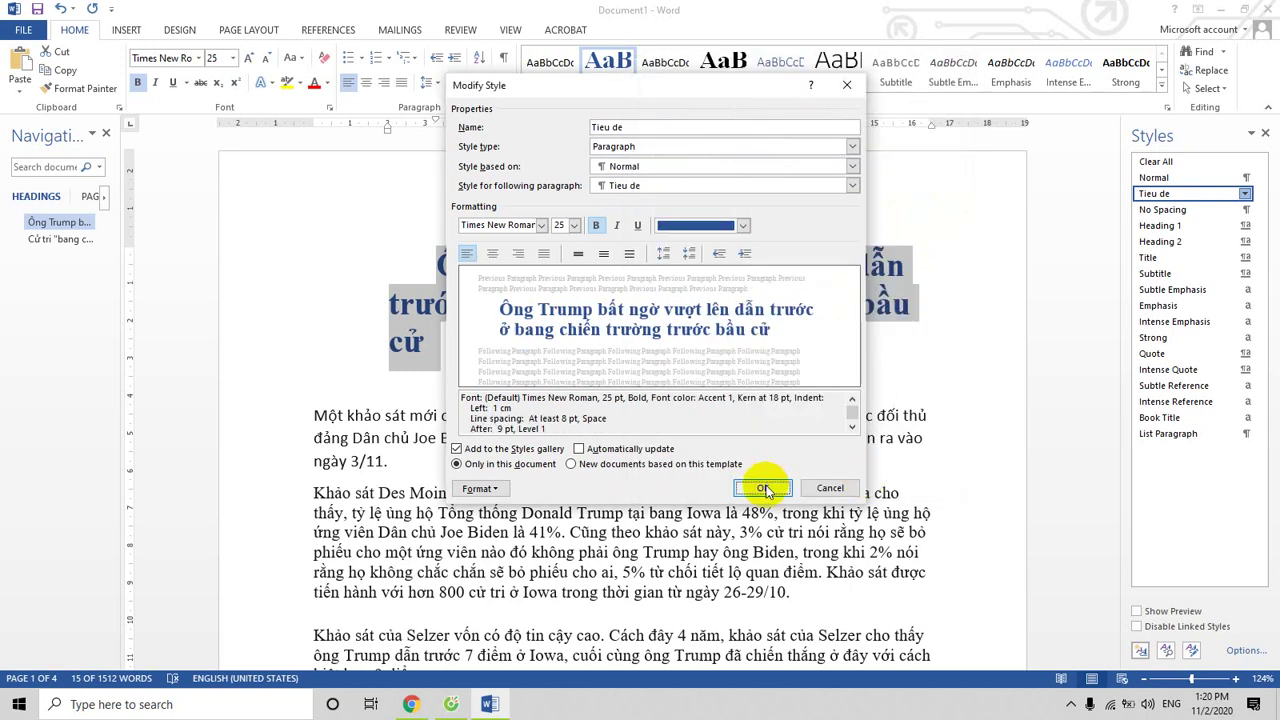
click(764, 488)
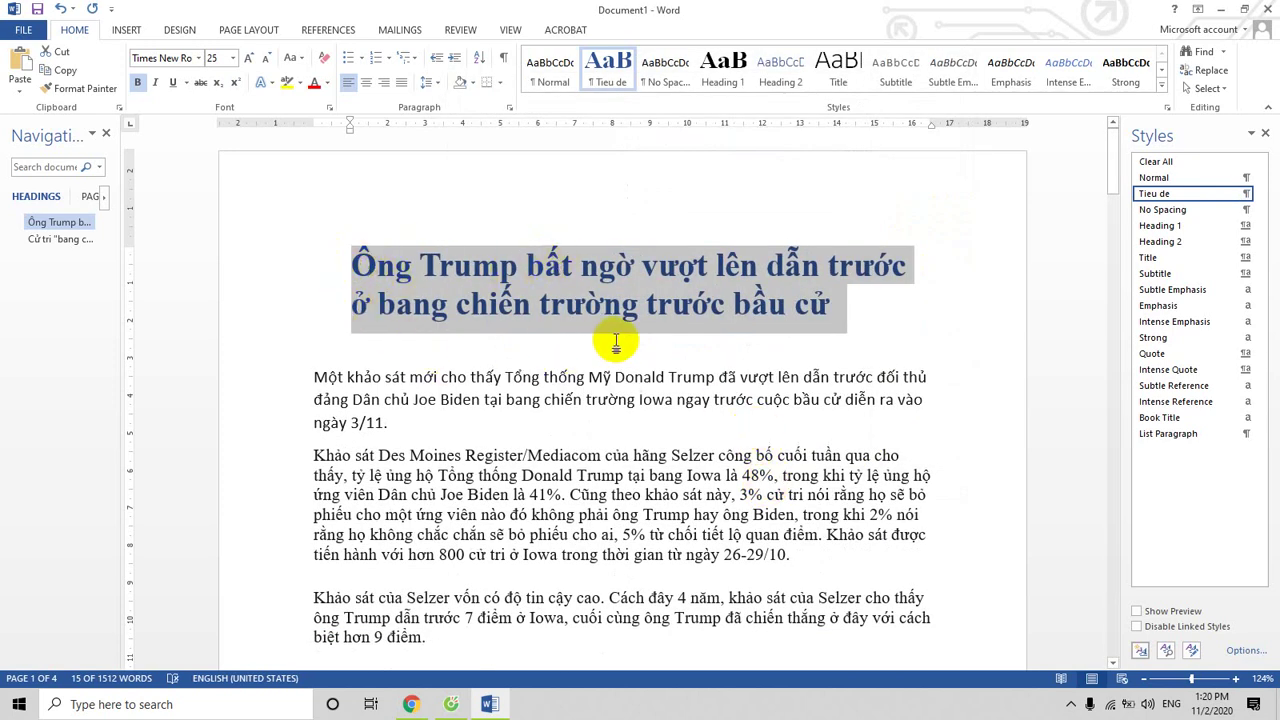
Apply Tieu de to the Cử tri "bang chiến địa" headline and compare it with the first headline
scroll(738, 344, down, 1)
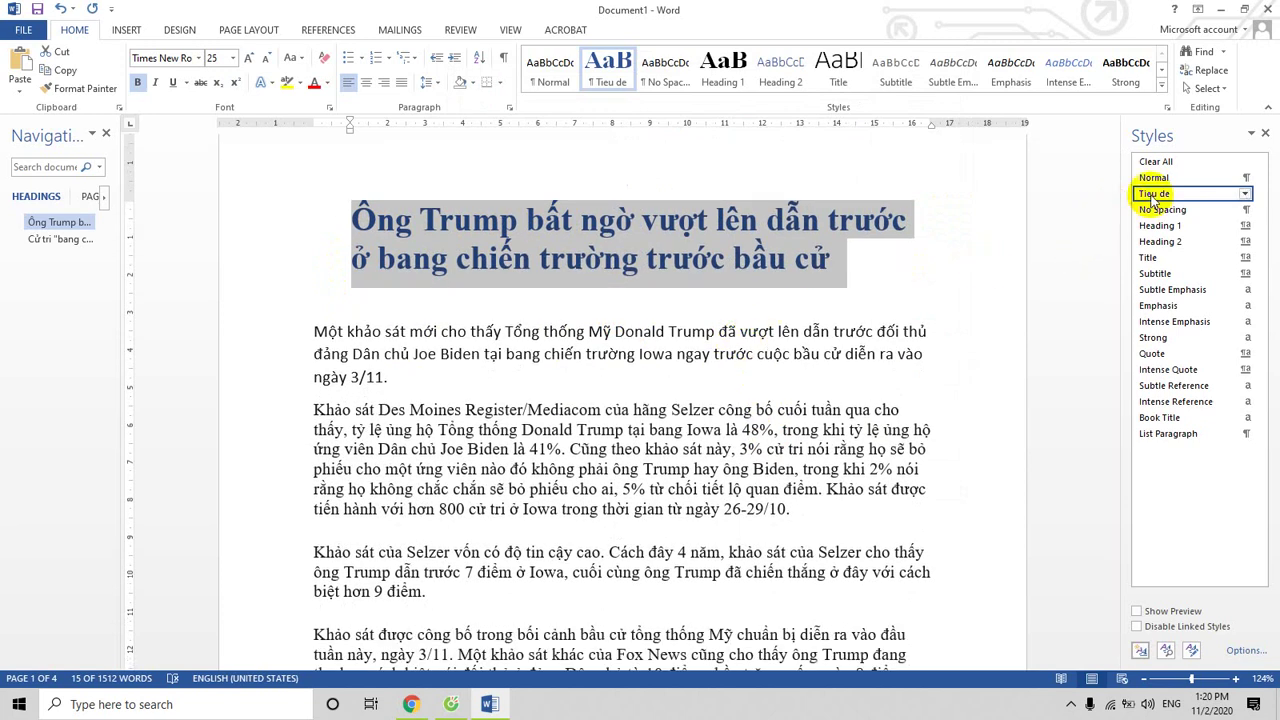
scroll(1038, 253, down, 1)
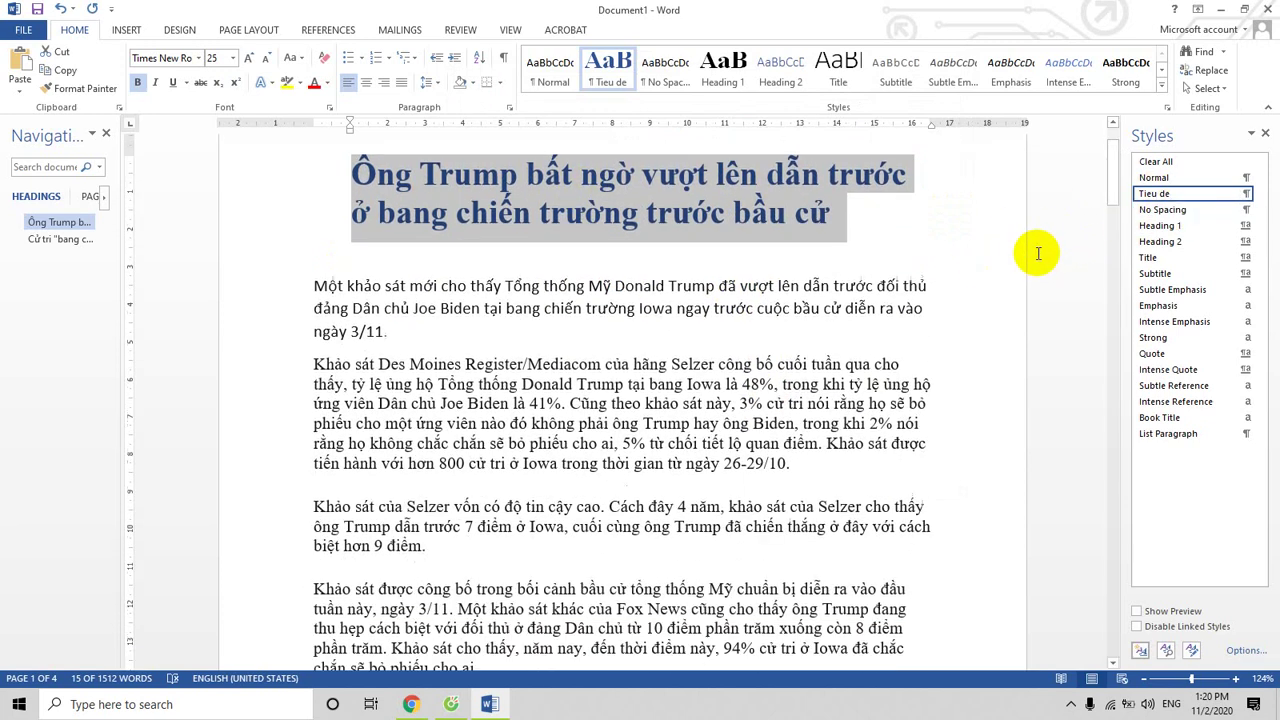
scroll(879, 278, down, 1)
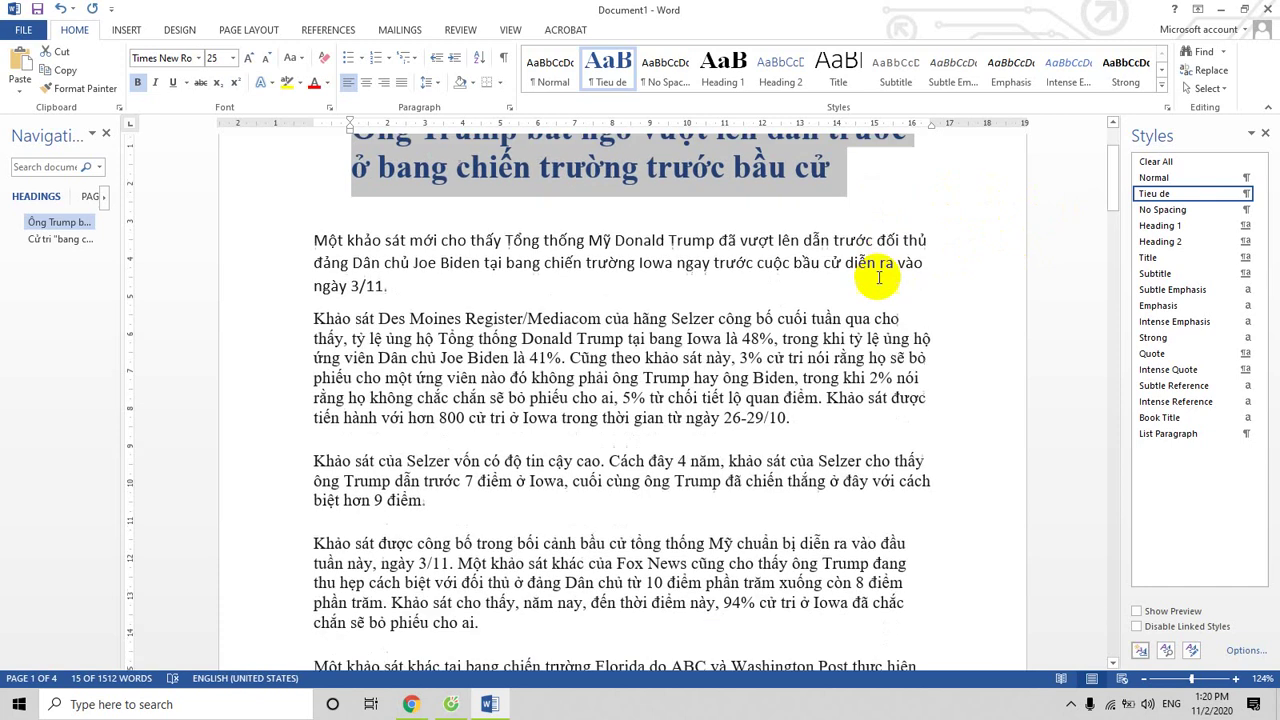
scroll(885, 275, down, 4)
scroll(875, 330, down, 6)
scroll(650, 420, down, 1)
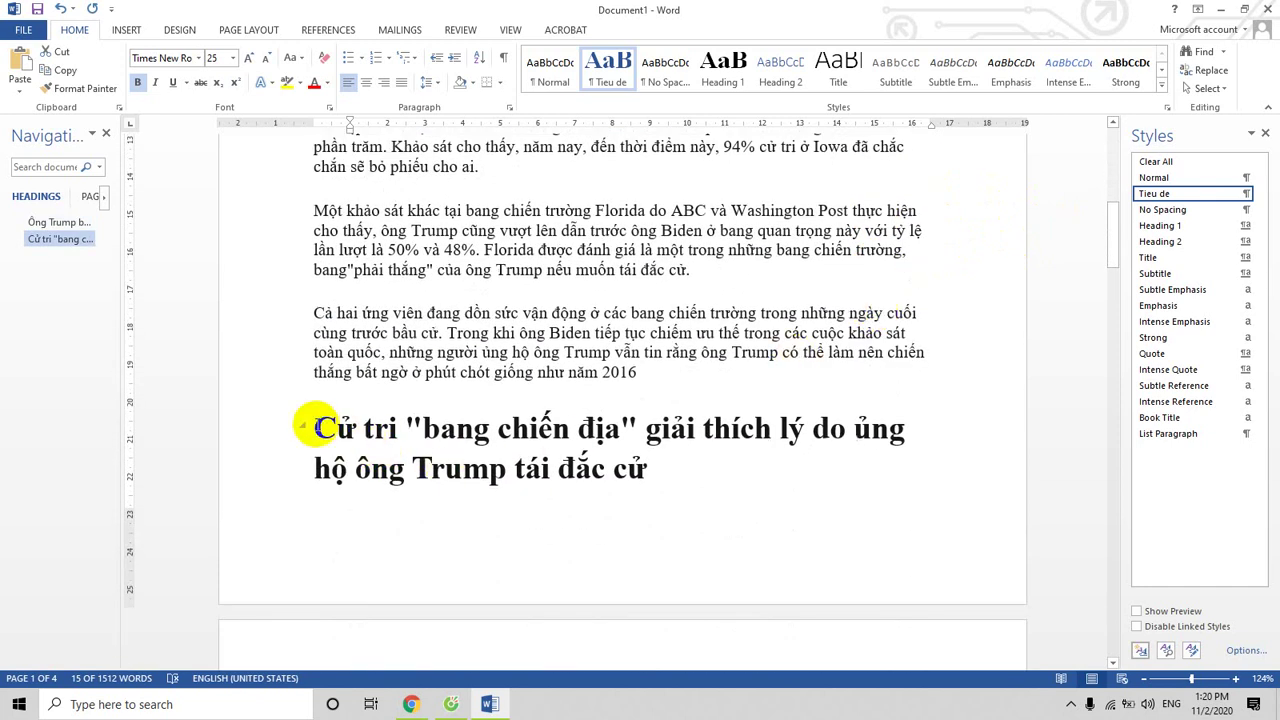
drag(314, 428, 657, 485)
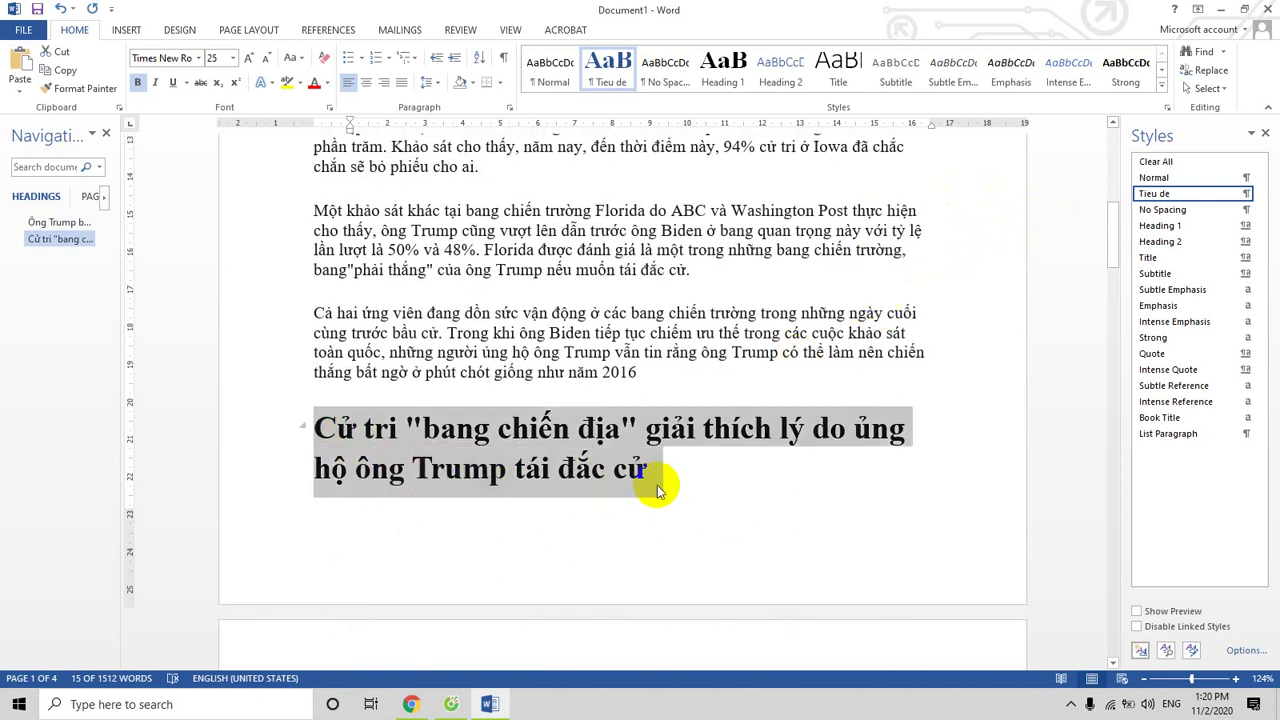
key(ctrl+alt+1)
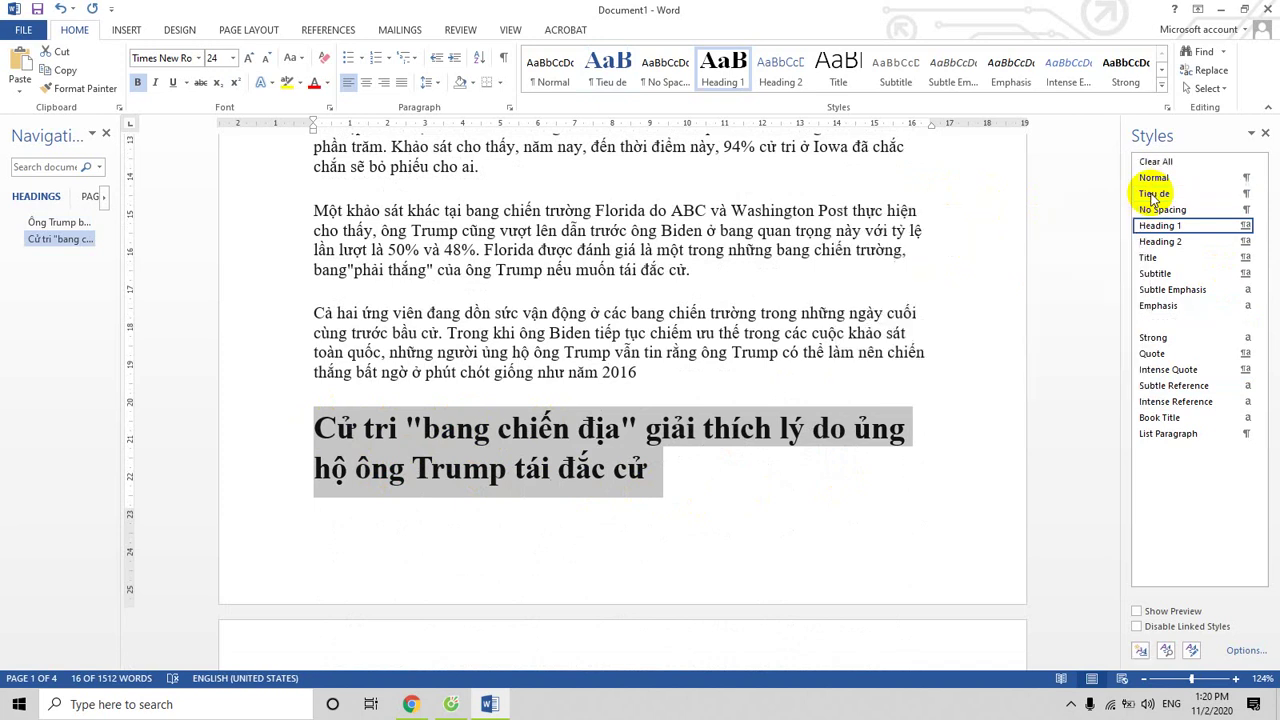
click(1153, 194)
scroll(700, 445, up, 1)
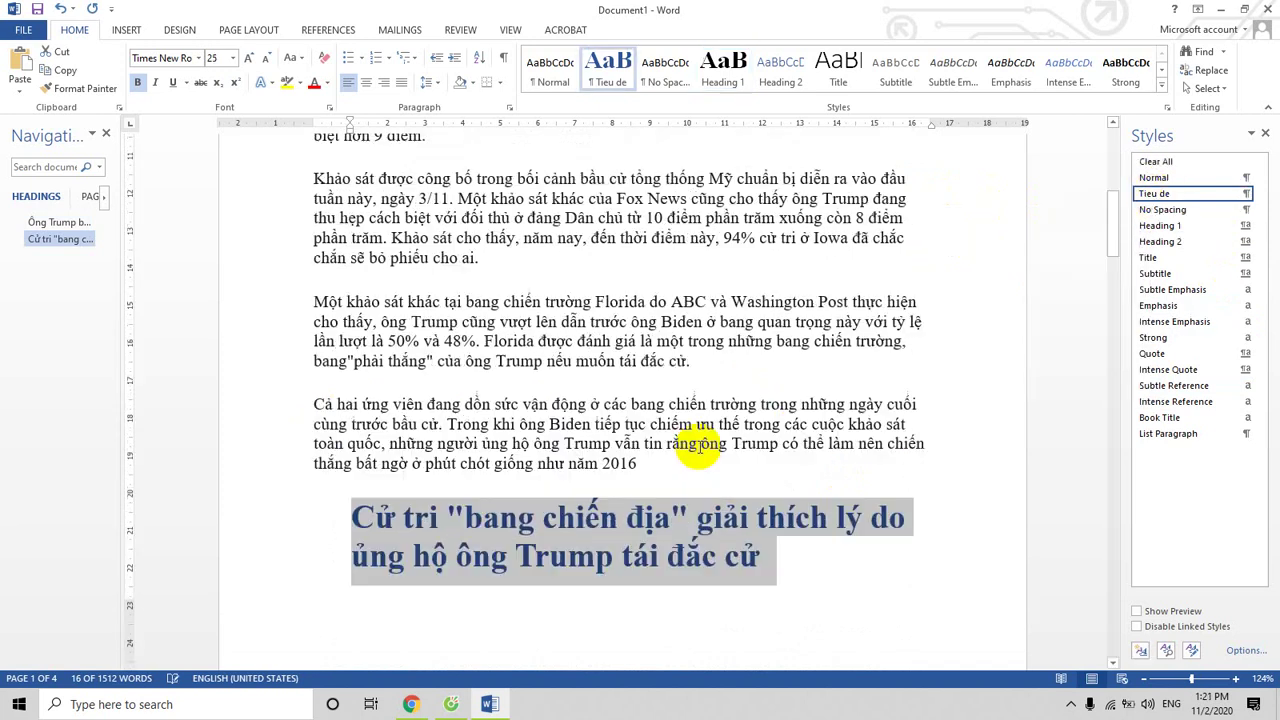
scroll(698, 445, up, 2)
scroll(680, 400, down, 3)
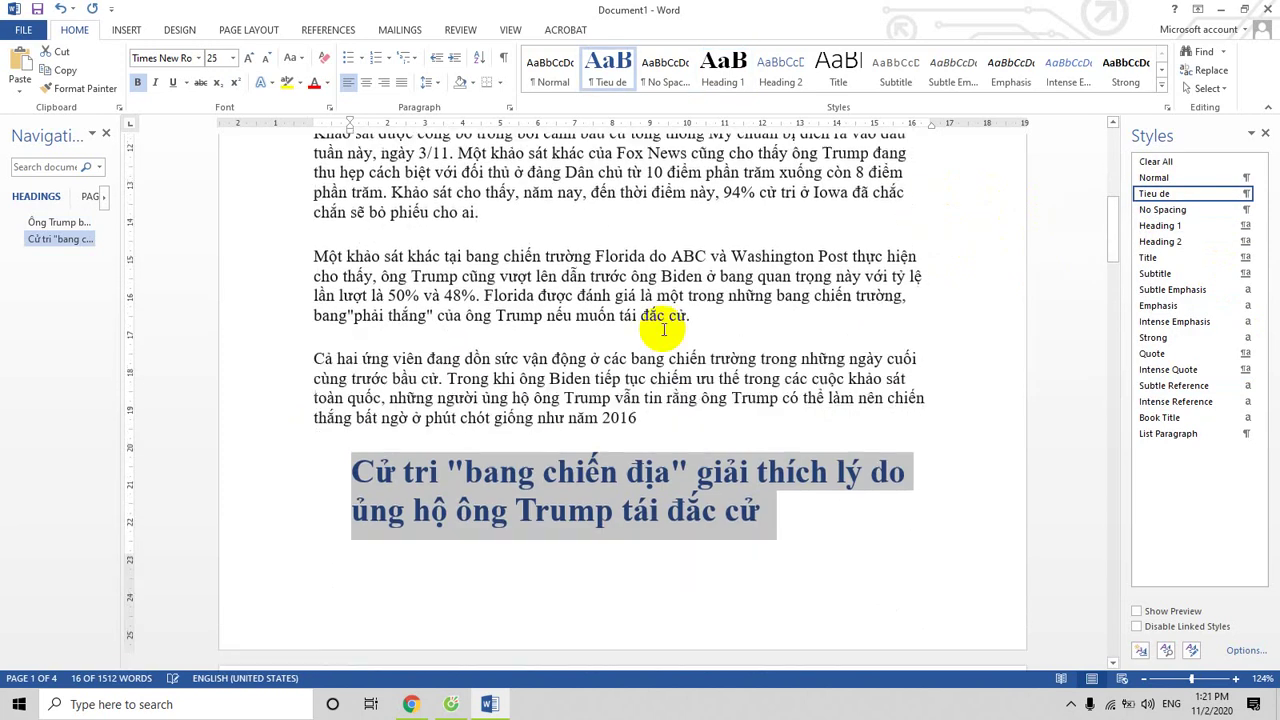
scroll(663, 330, up, 4)
scroll(488, 170, up, 1)
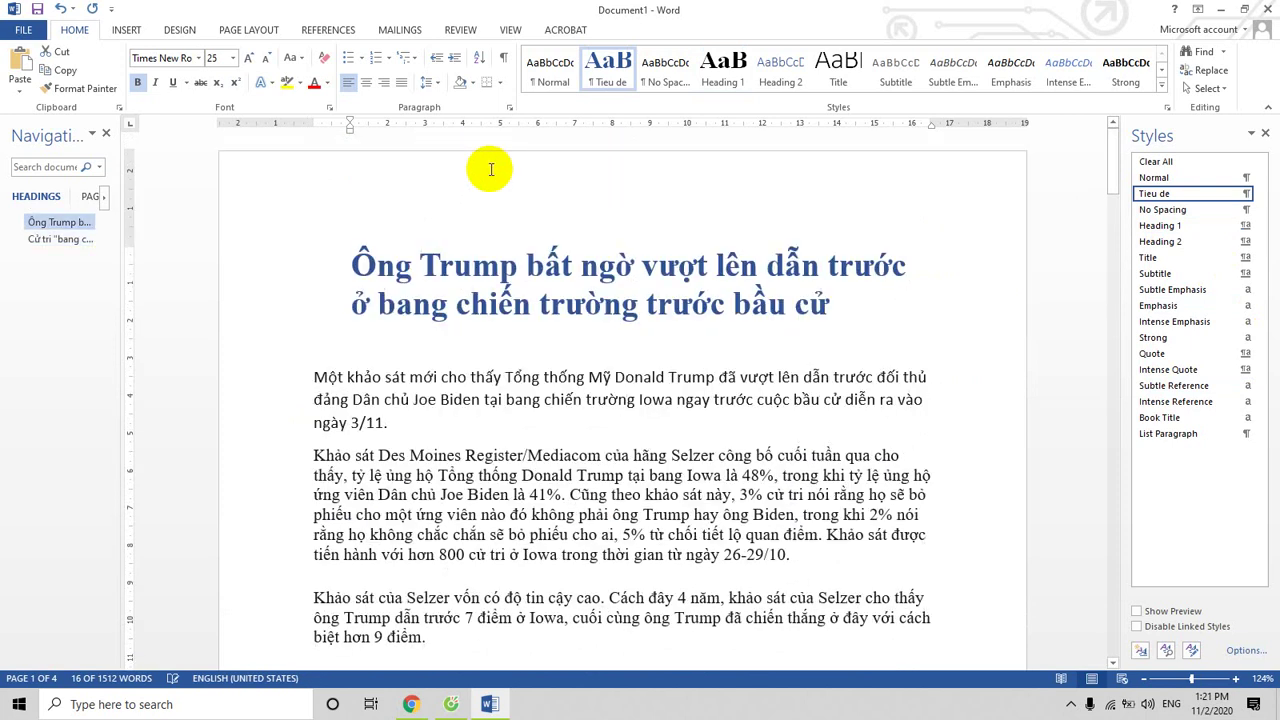
scroll(670, 420, down, 2)
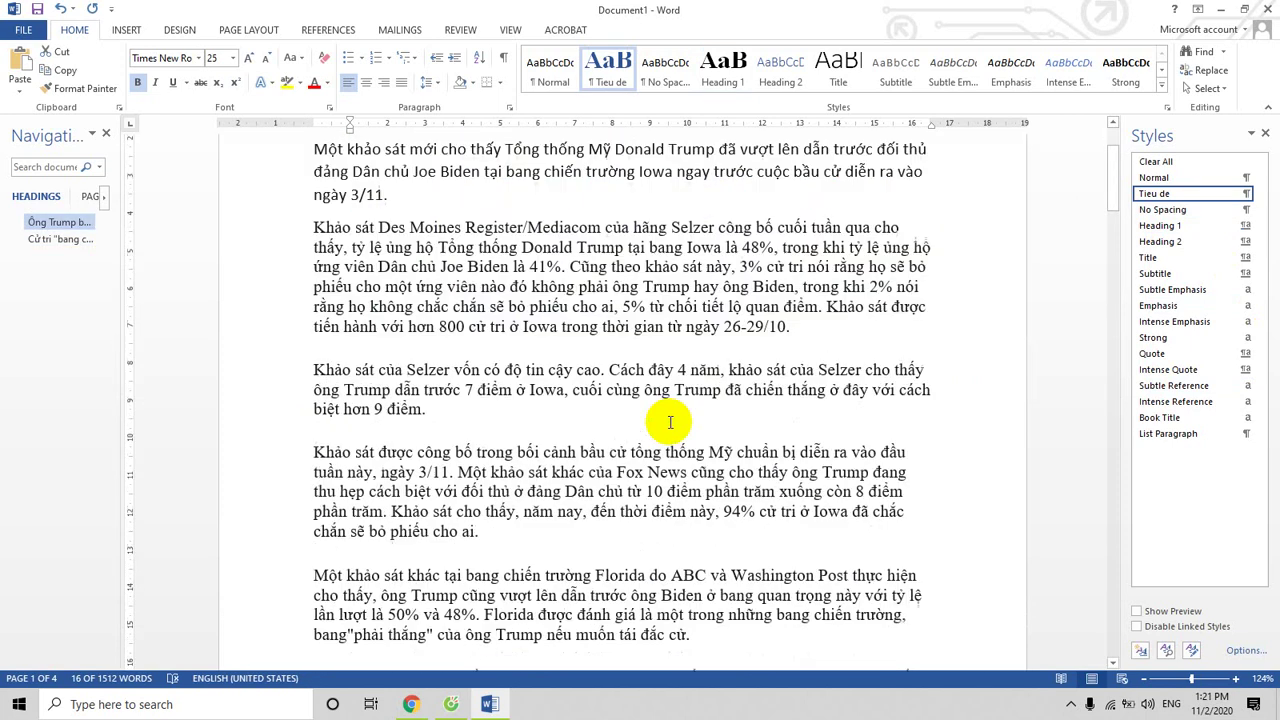
scroll(670, 422, down, 1)
scroll(571, 286, up, 1)
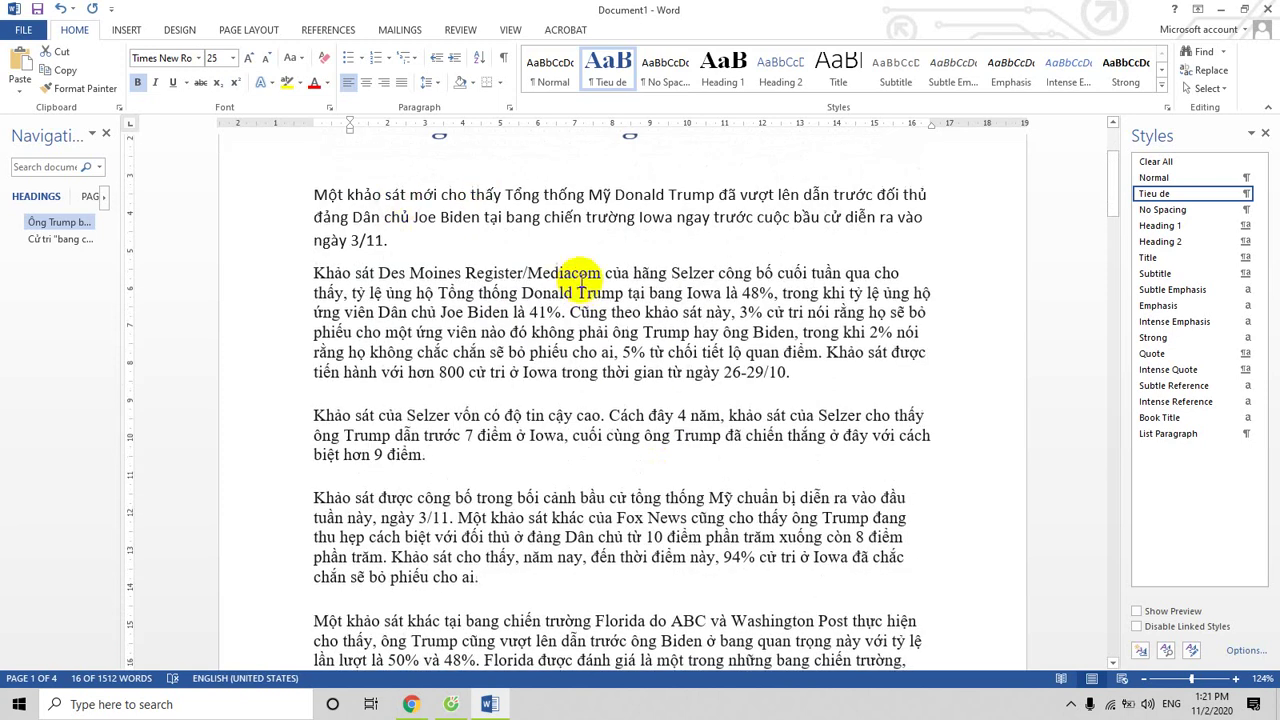
scroll(620, 275, up, 2)
scroll(520, 330, down, 1)
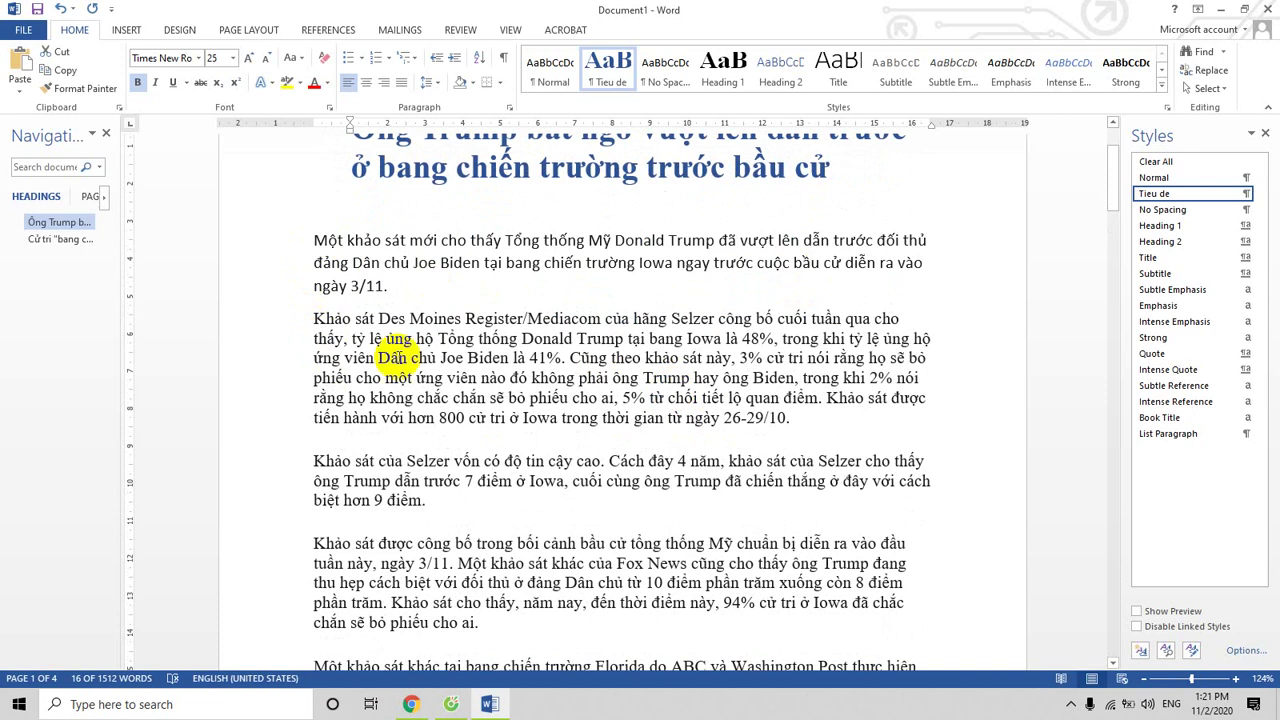
Create a style named Content-noidung from the second headline, based on Tieu de
click(1140, 651)
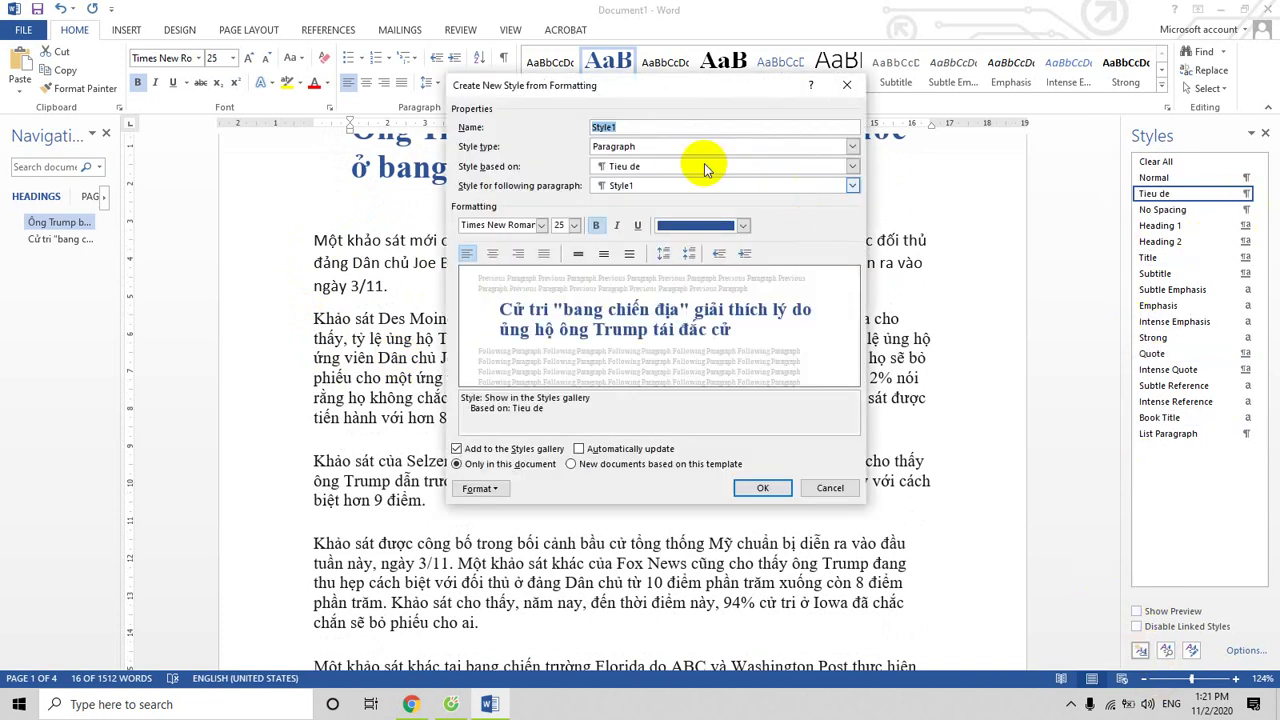
key(BackSpace)
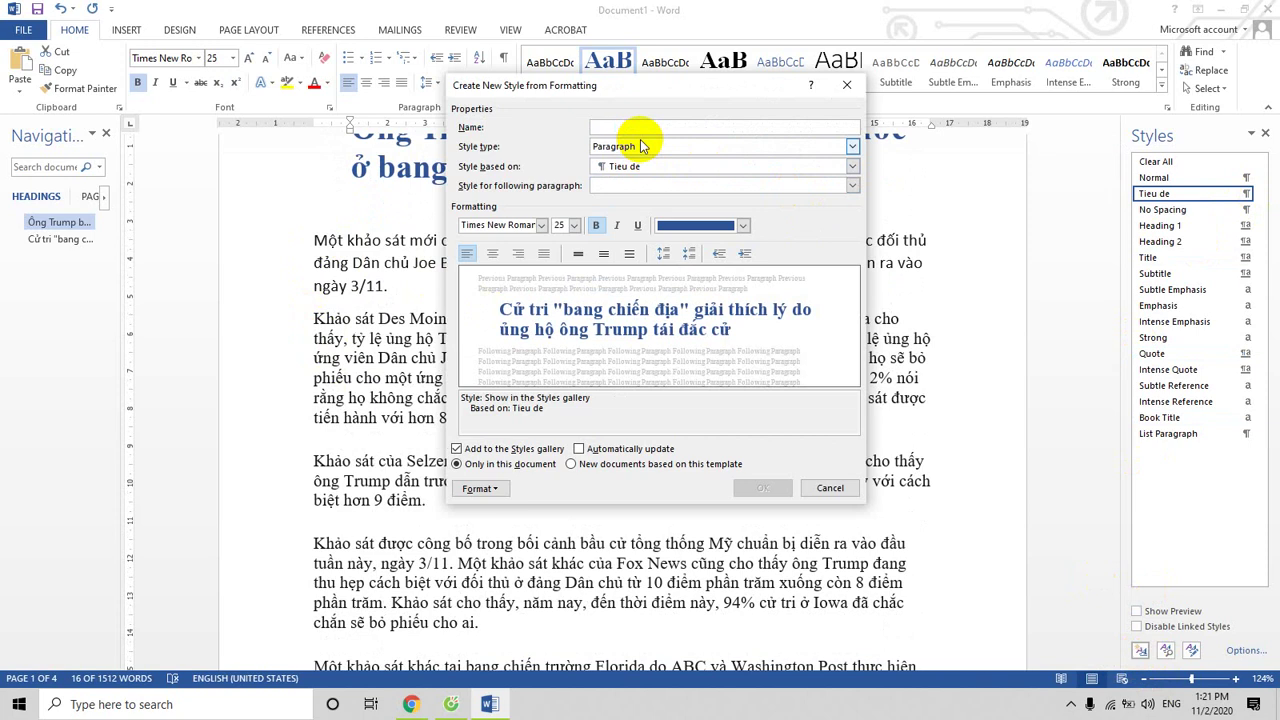
text(c)
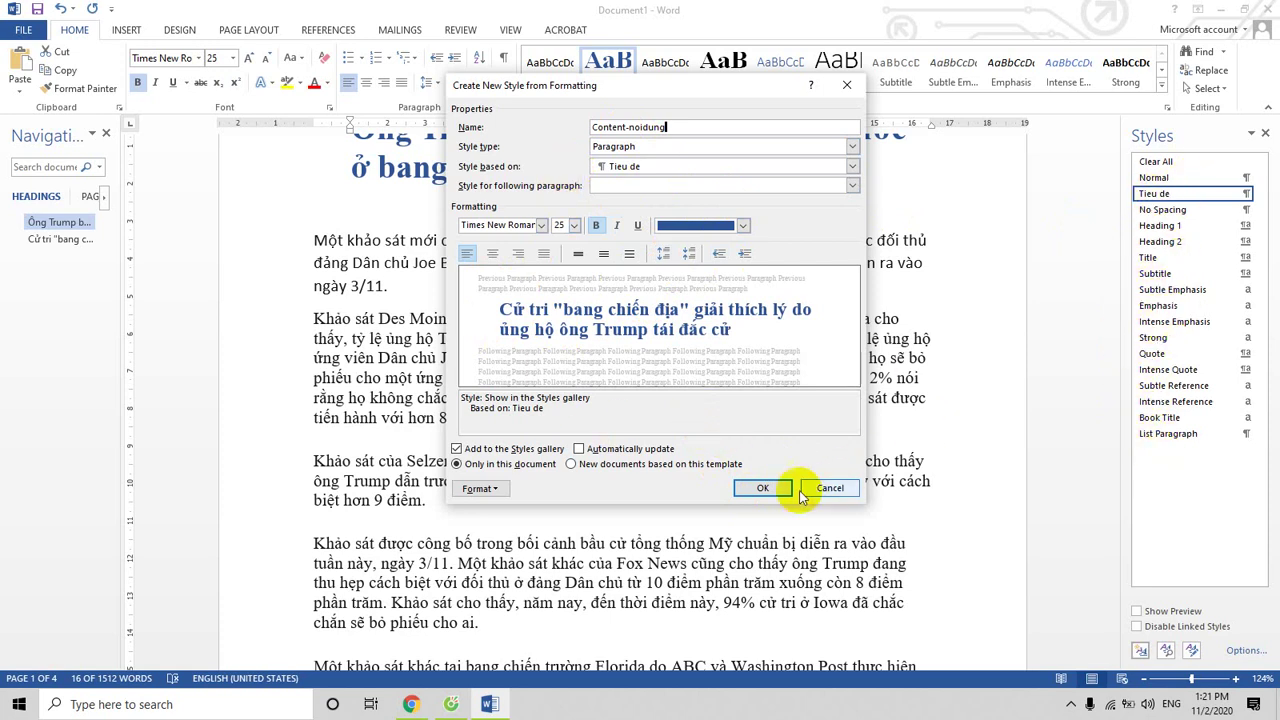
click(751, 487)
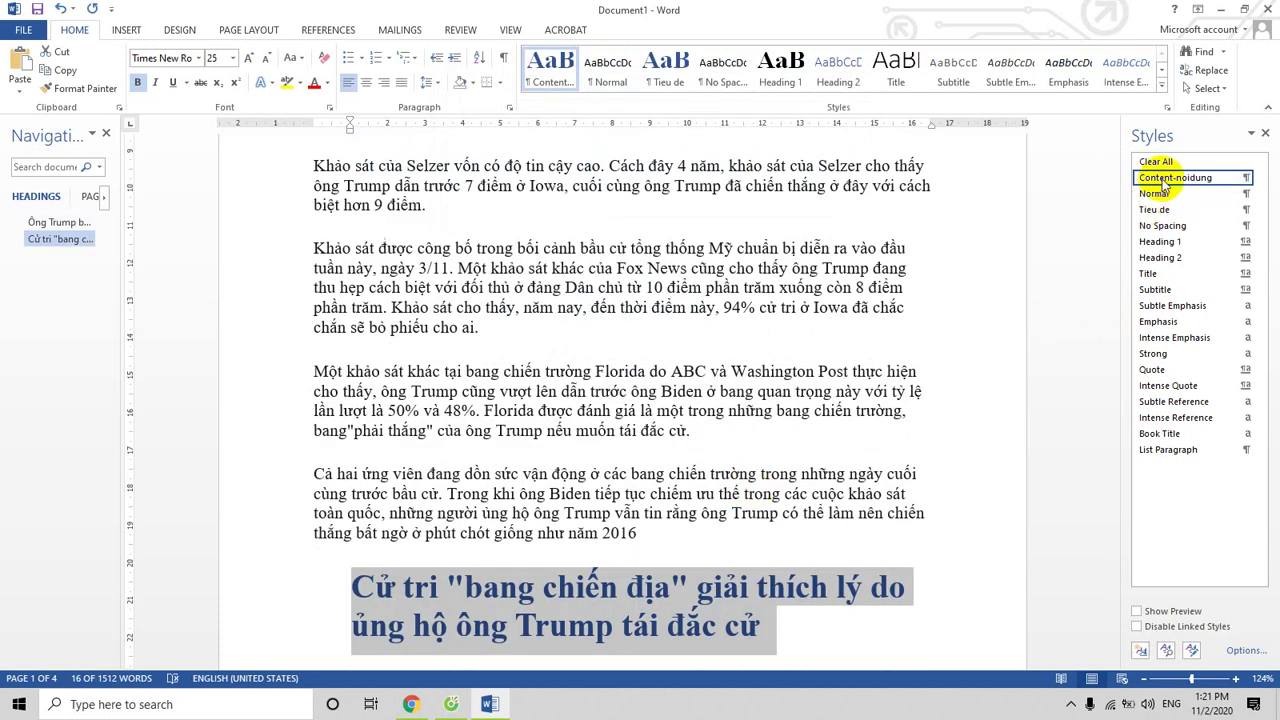
Change the Content-noidung style's text to 13 pt black
right_click(1165, 185)
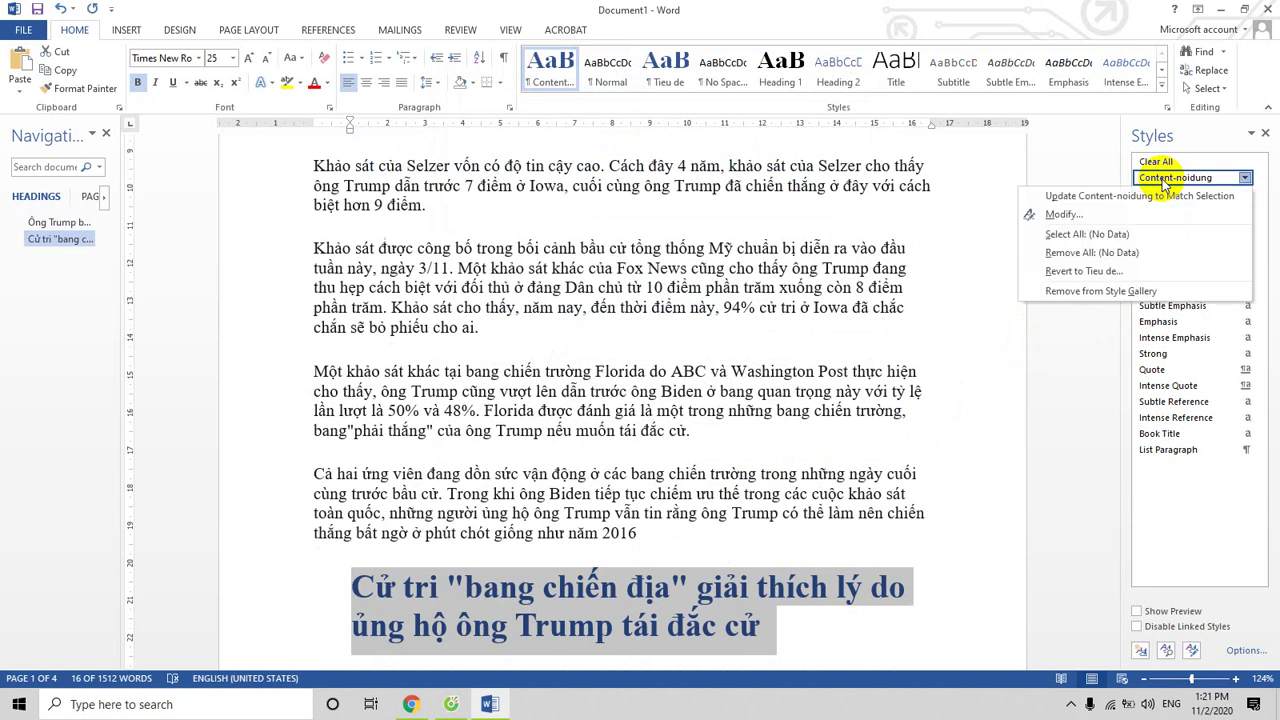
click(1062, 214)
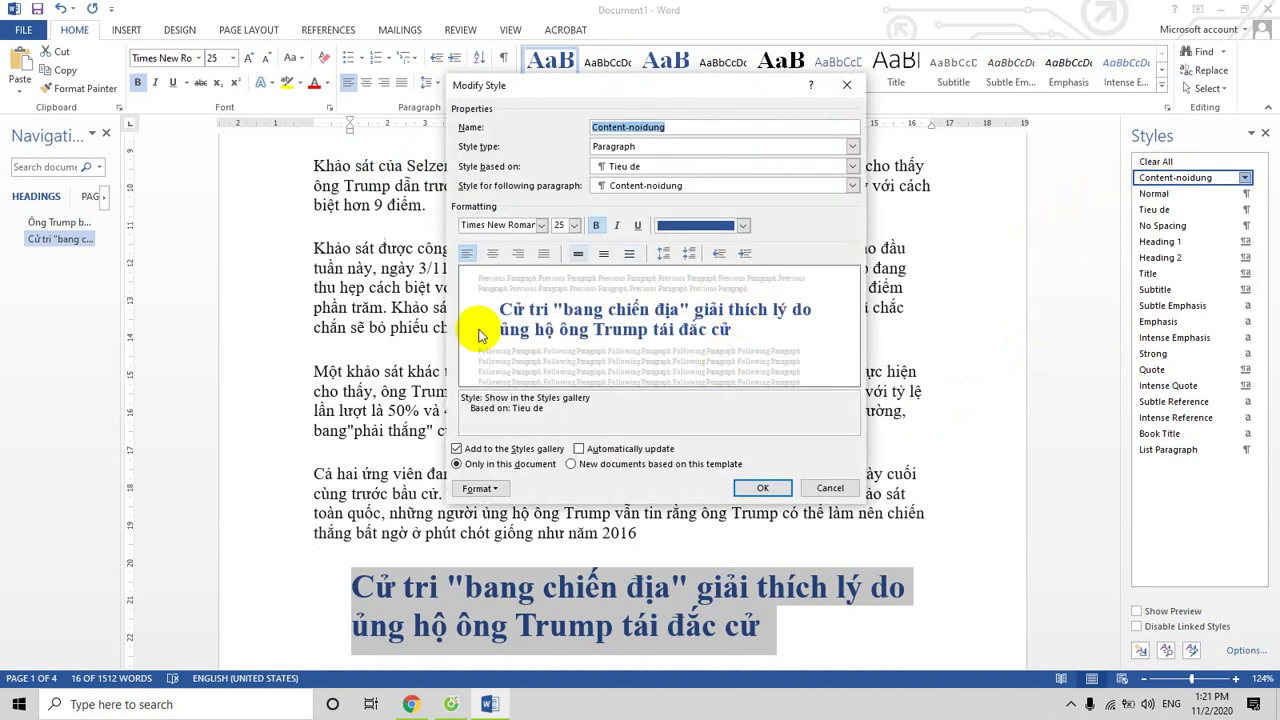
click(562, 225)
text(13)
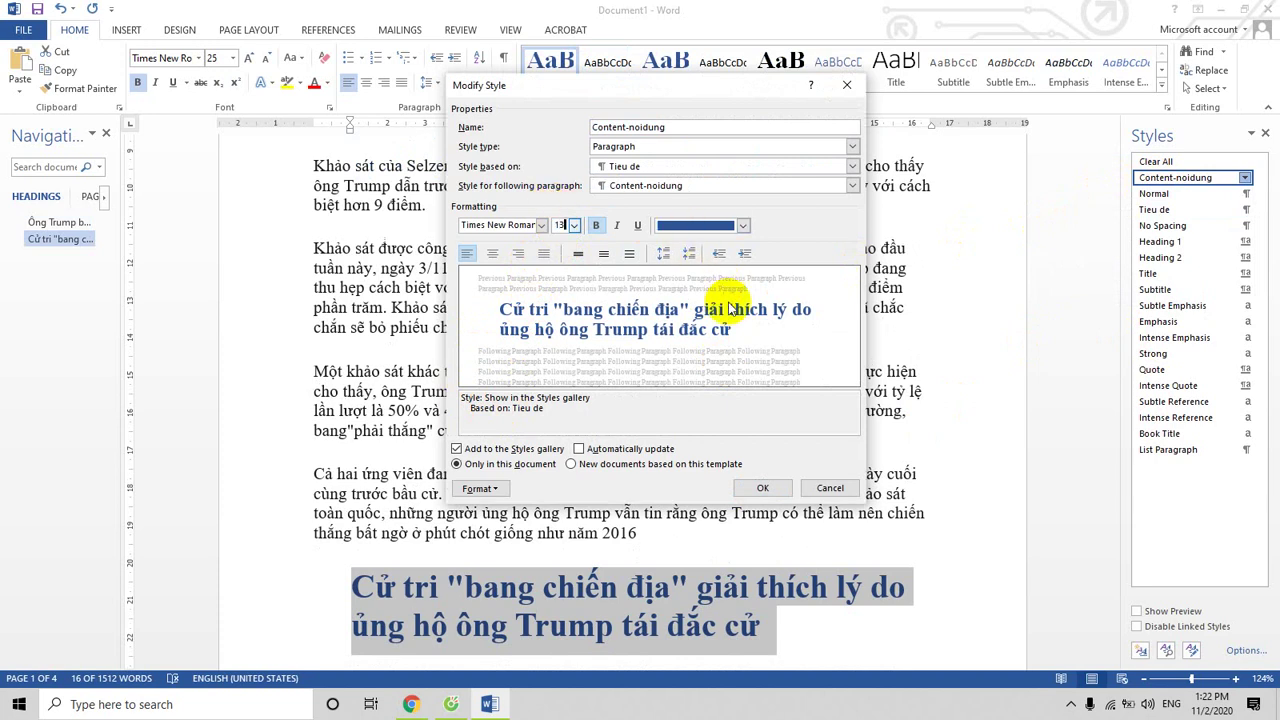
click(744, 225)
click(676, 279)
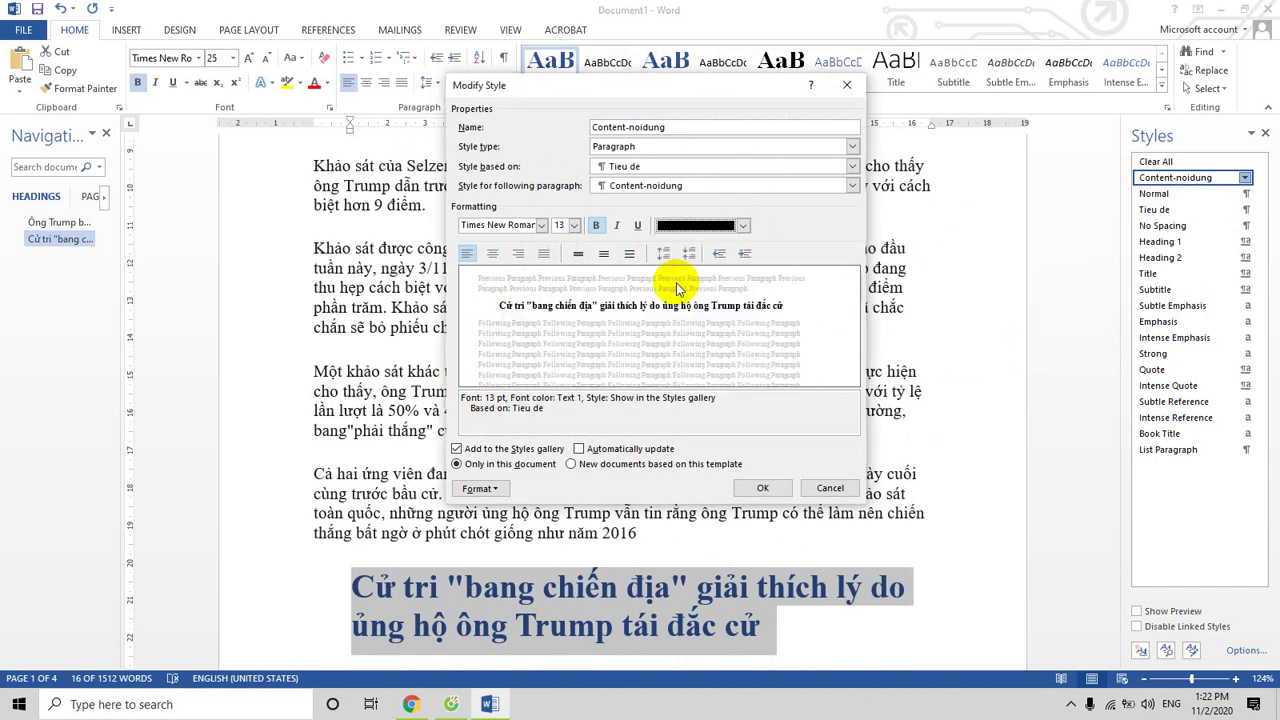
Give Content-noidung Body Text outline level and at least 1.5 line spacing, and save it
click(479, 490)
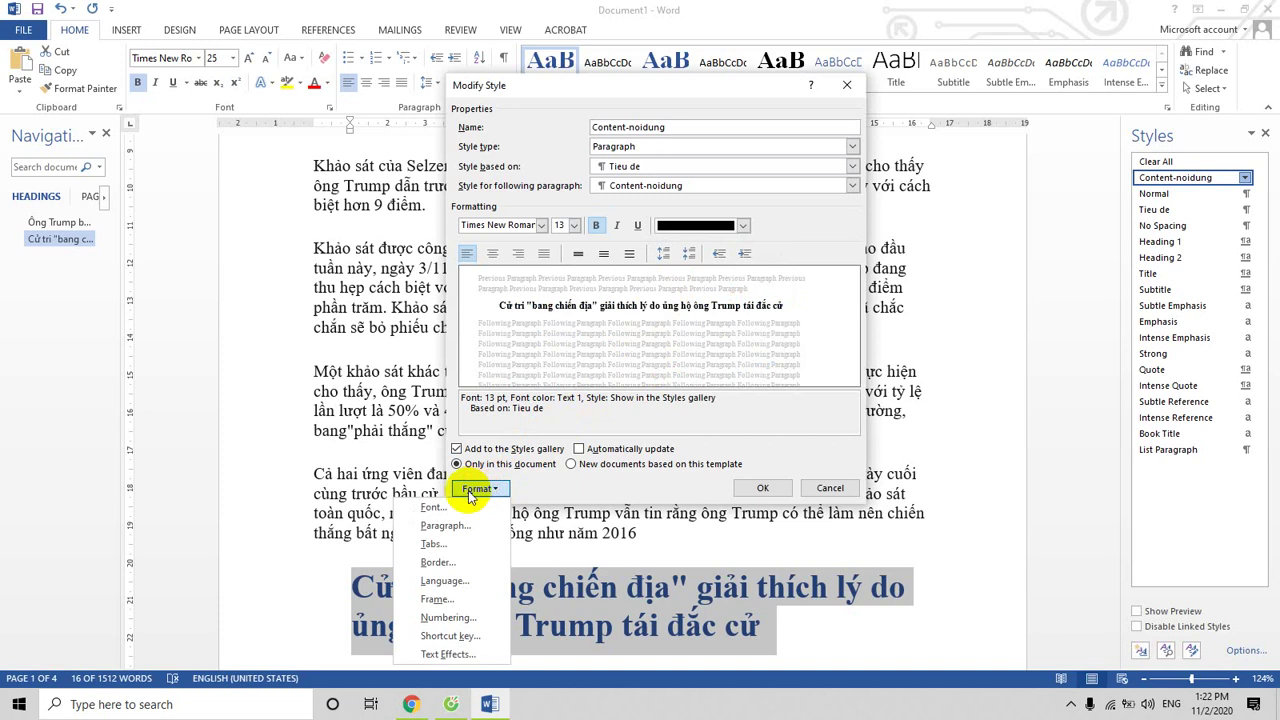
click(445, 528)
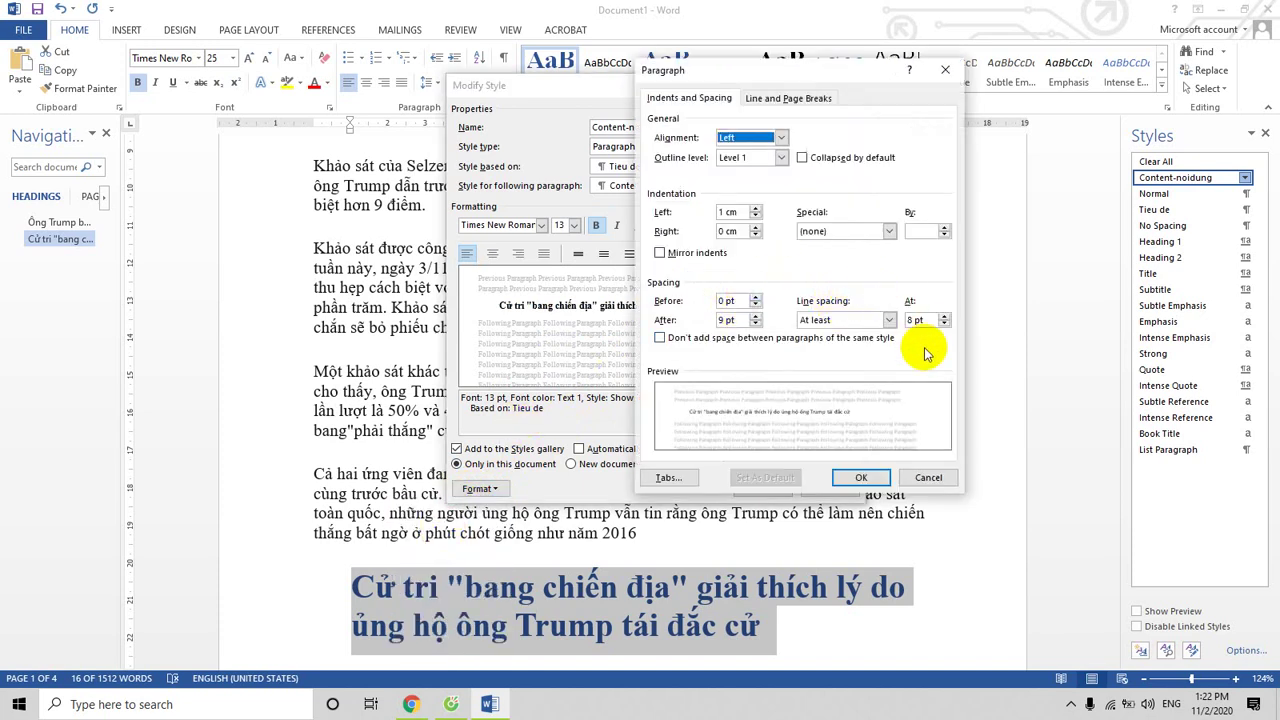
click(922, 319)
text(1.5)
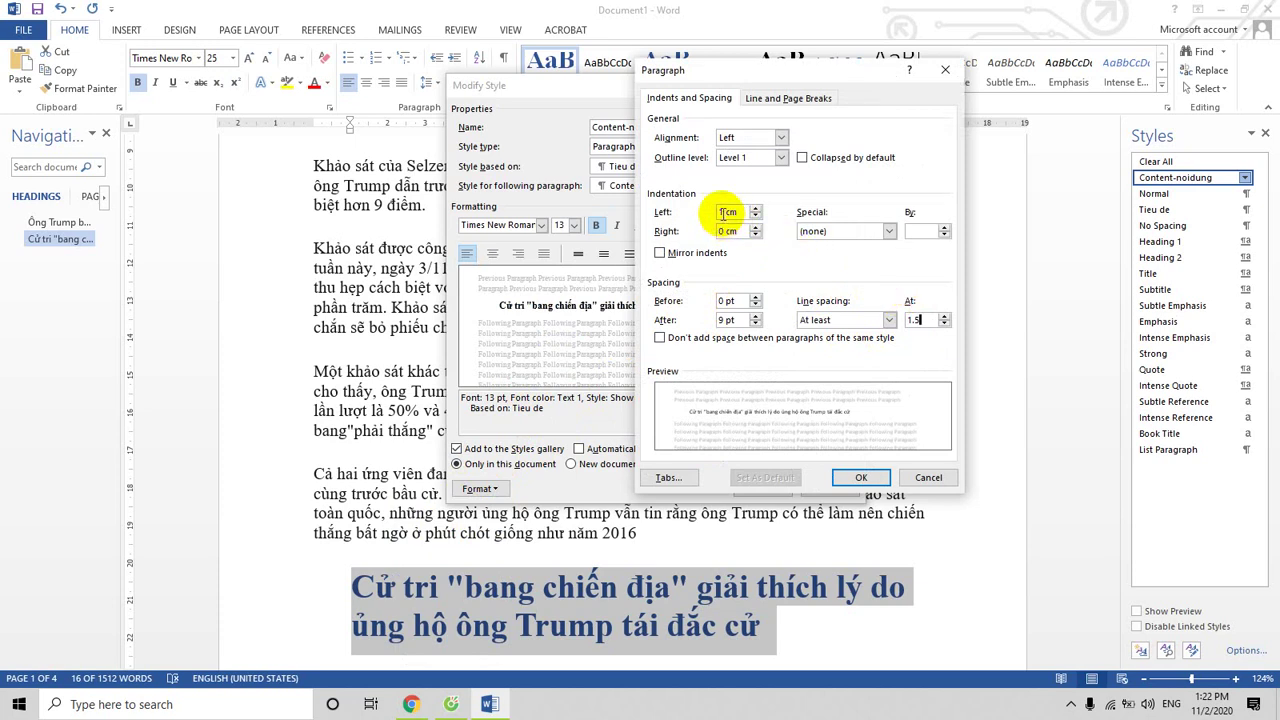
click(781, 158)
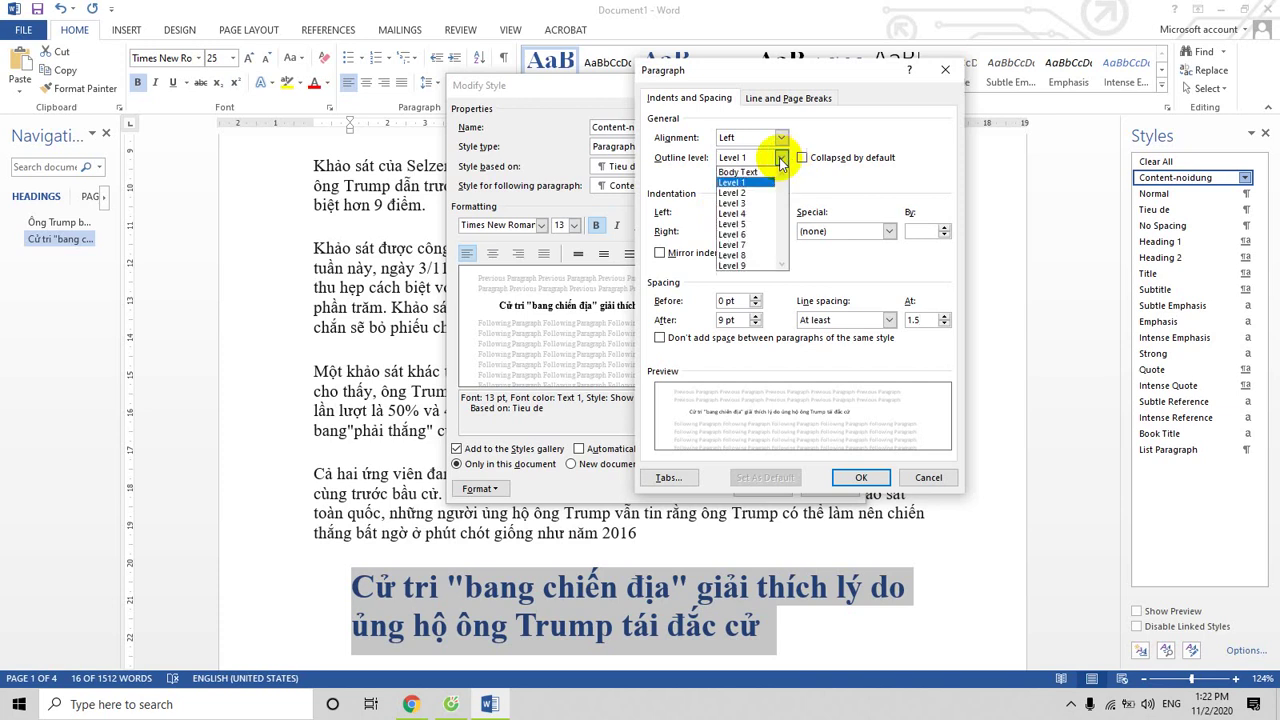
click(740, 172)
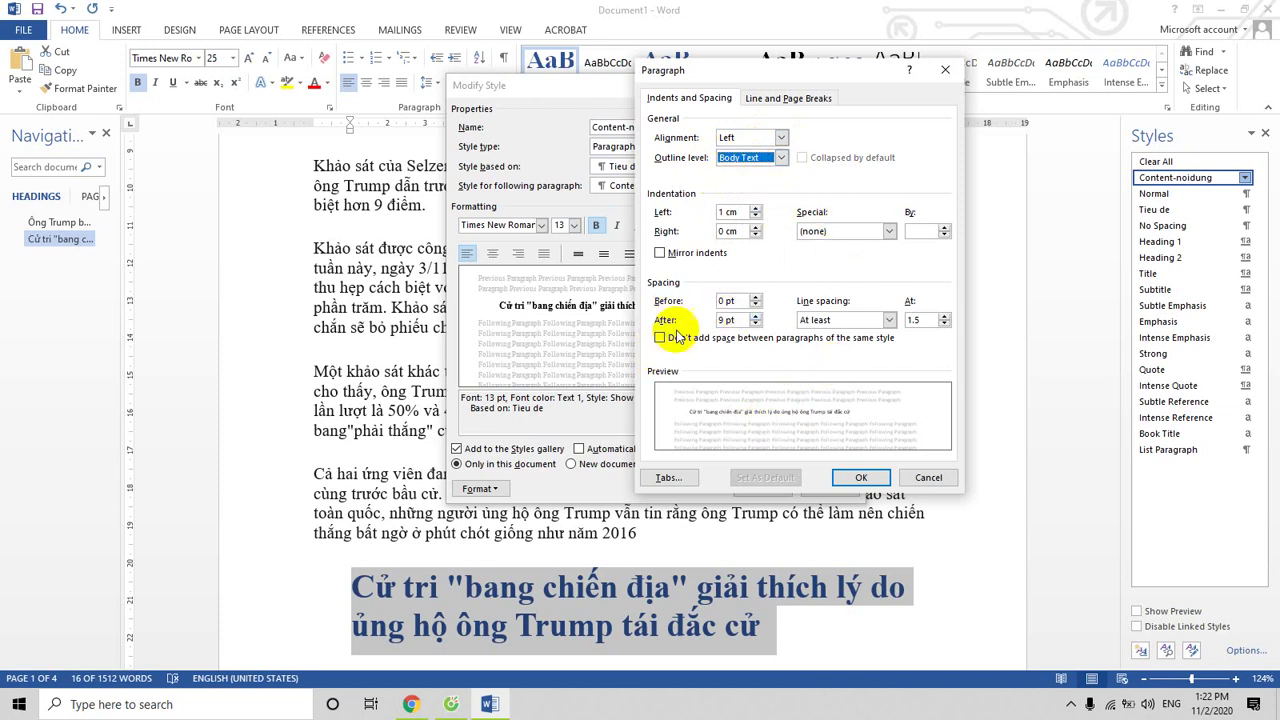
click(853, 480)
click(762, 490)
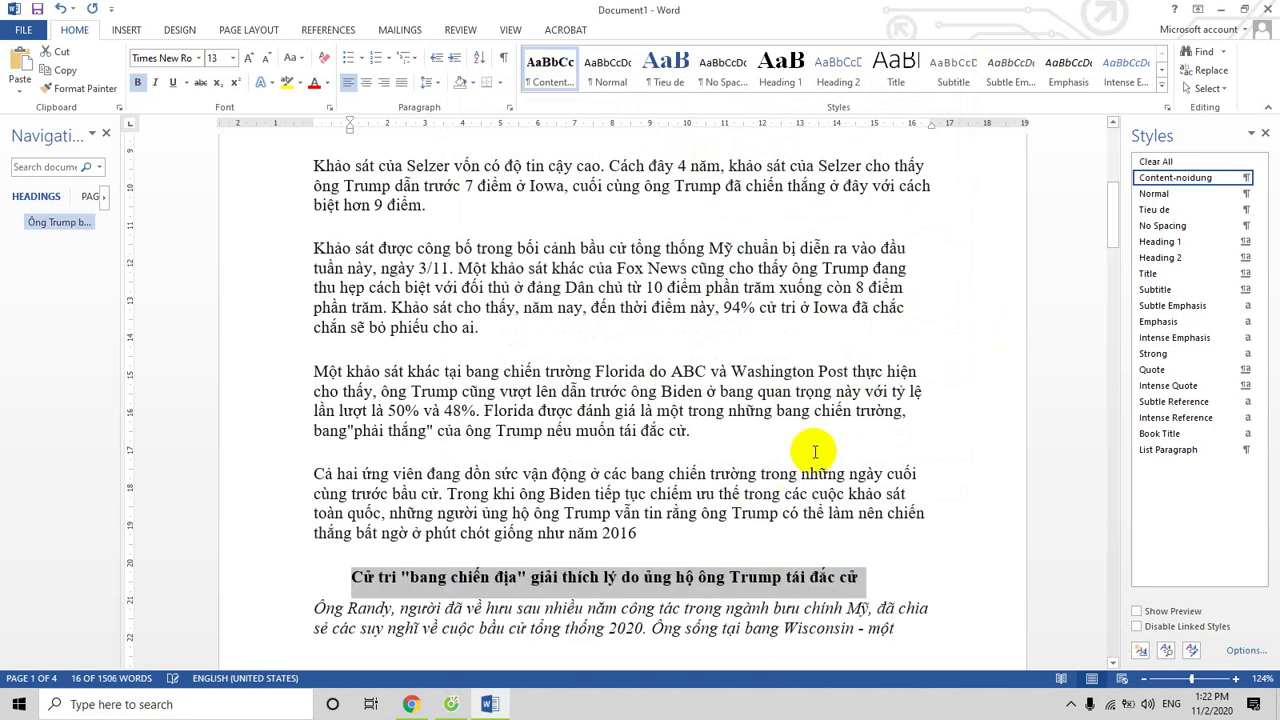
Reapply the Tieu de style to the Cử tri voter heading
scroll(815, 452, down, 2)
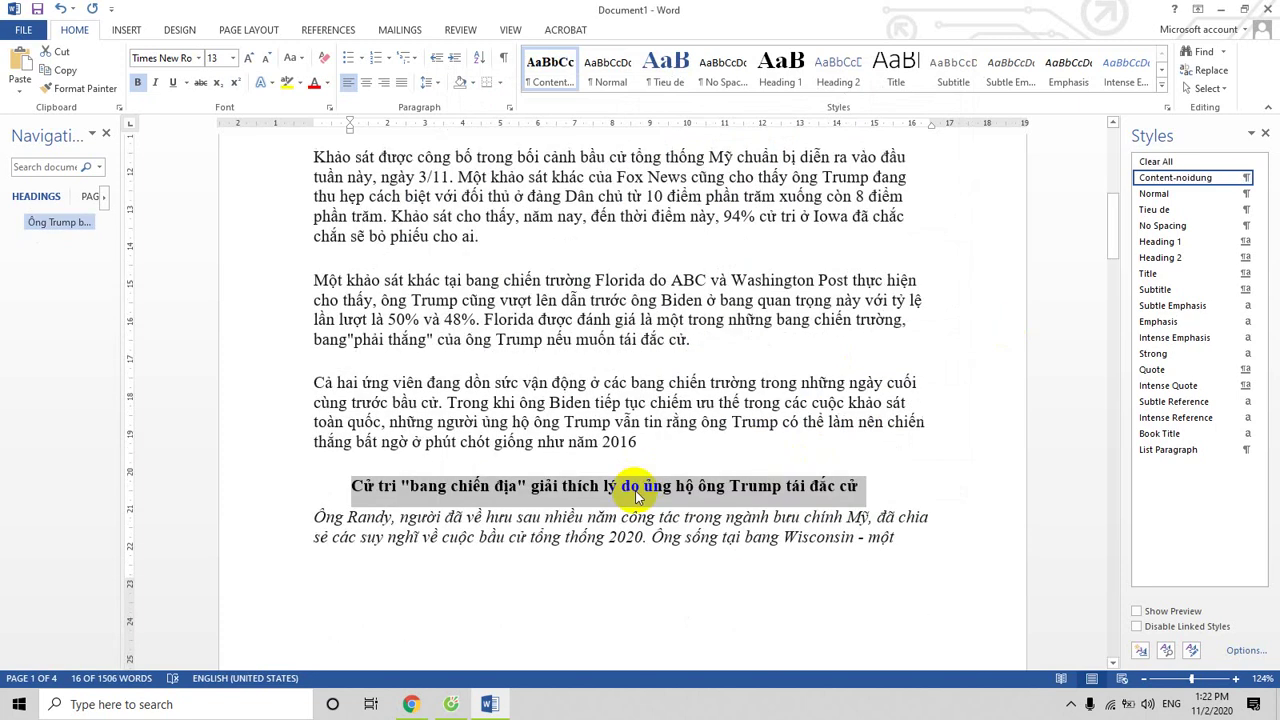
double_click(543, 487)
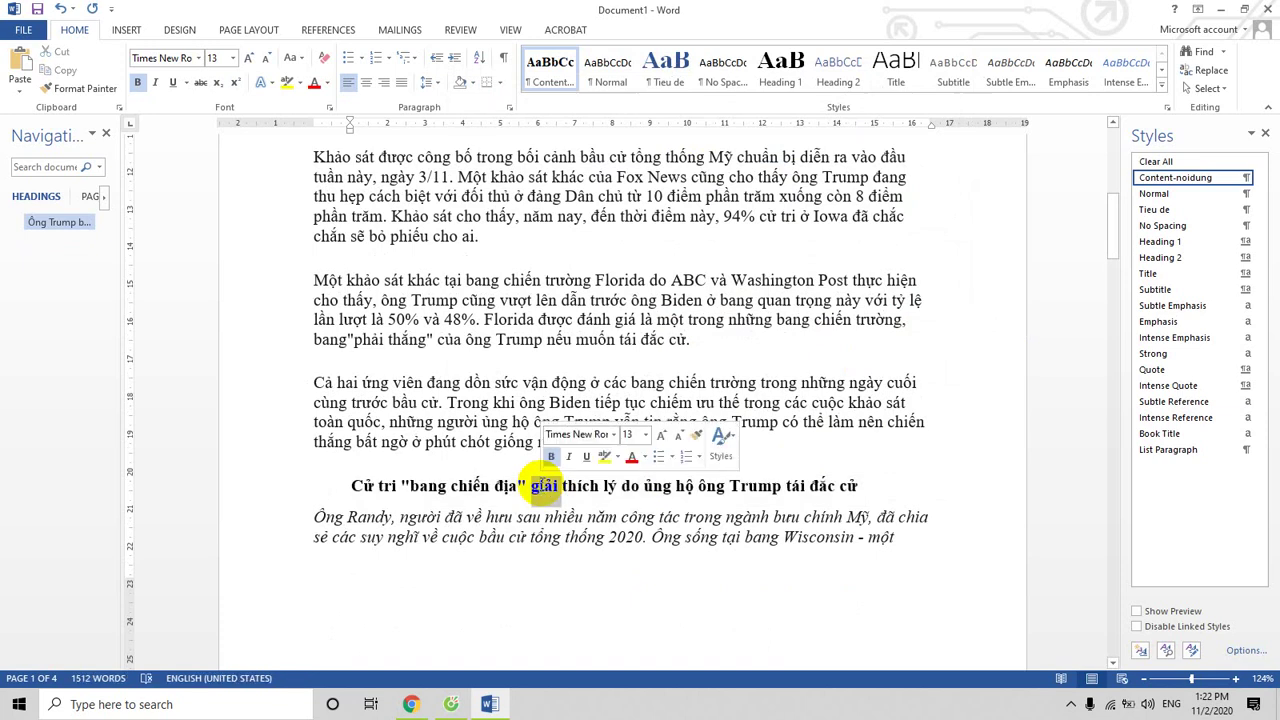
triple_click(543, 487)
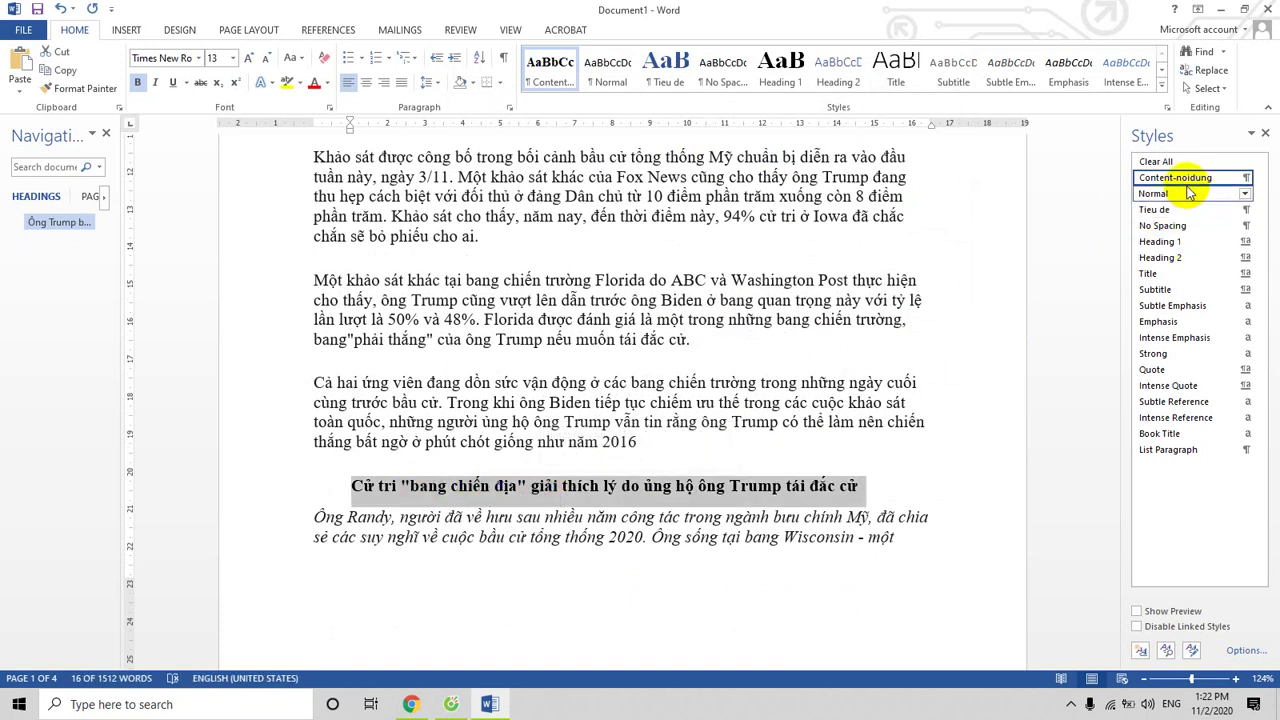
click(1160, 211)
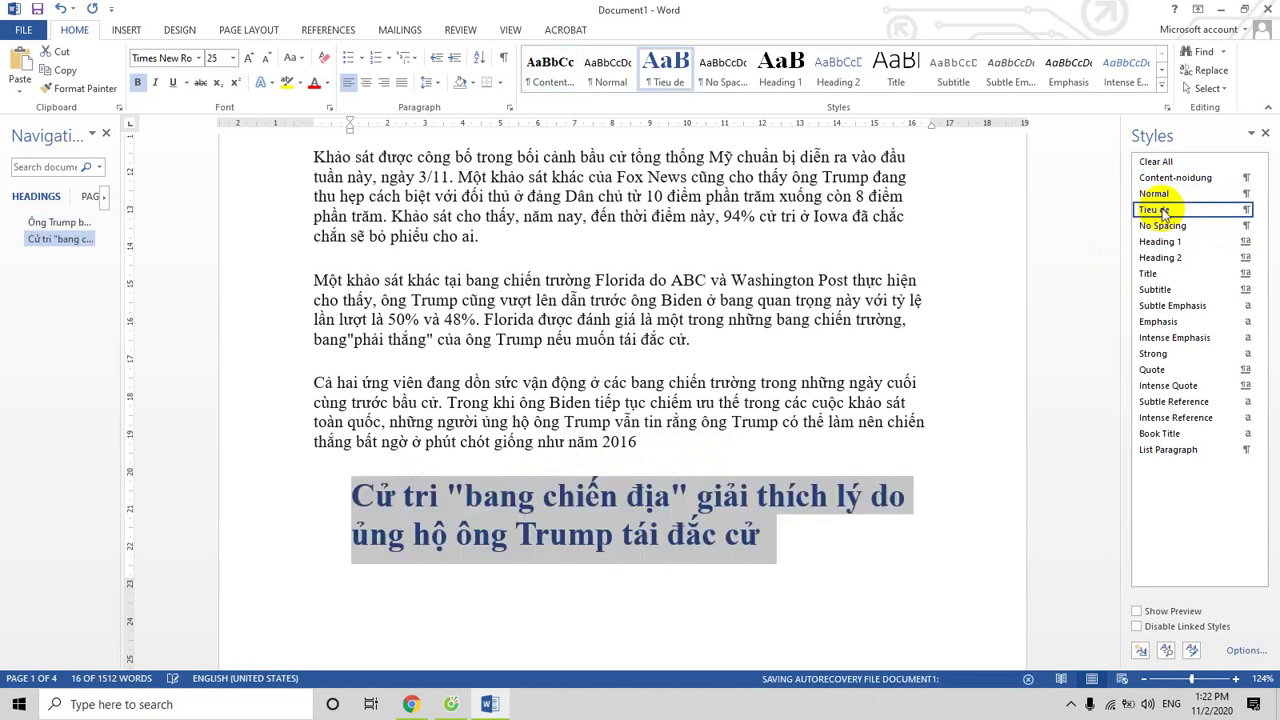
Apply Content-noidung to the first article's opening two paragraphs
scroll(1021, 252, up, 7)
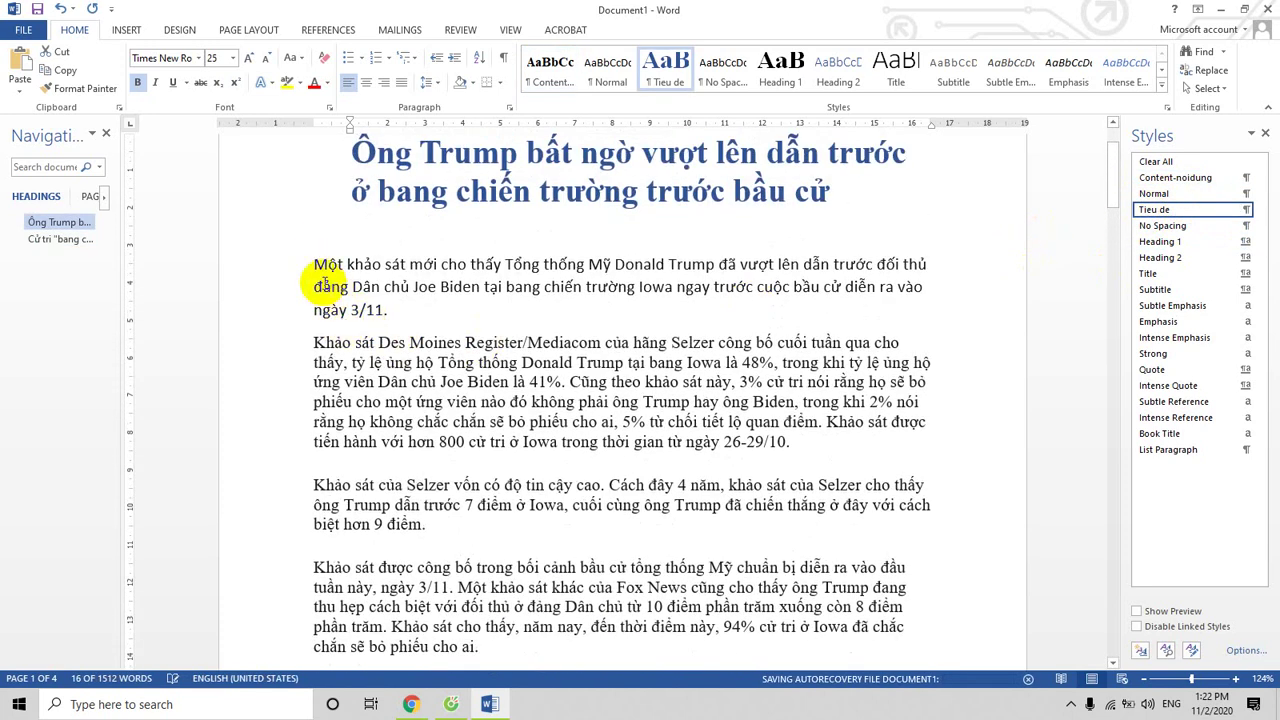
drag(314, 262, 350, 300)
drag(590, 430, 812, 444)
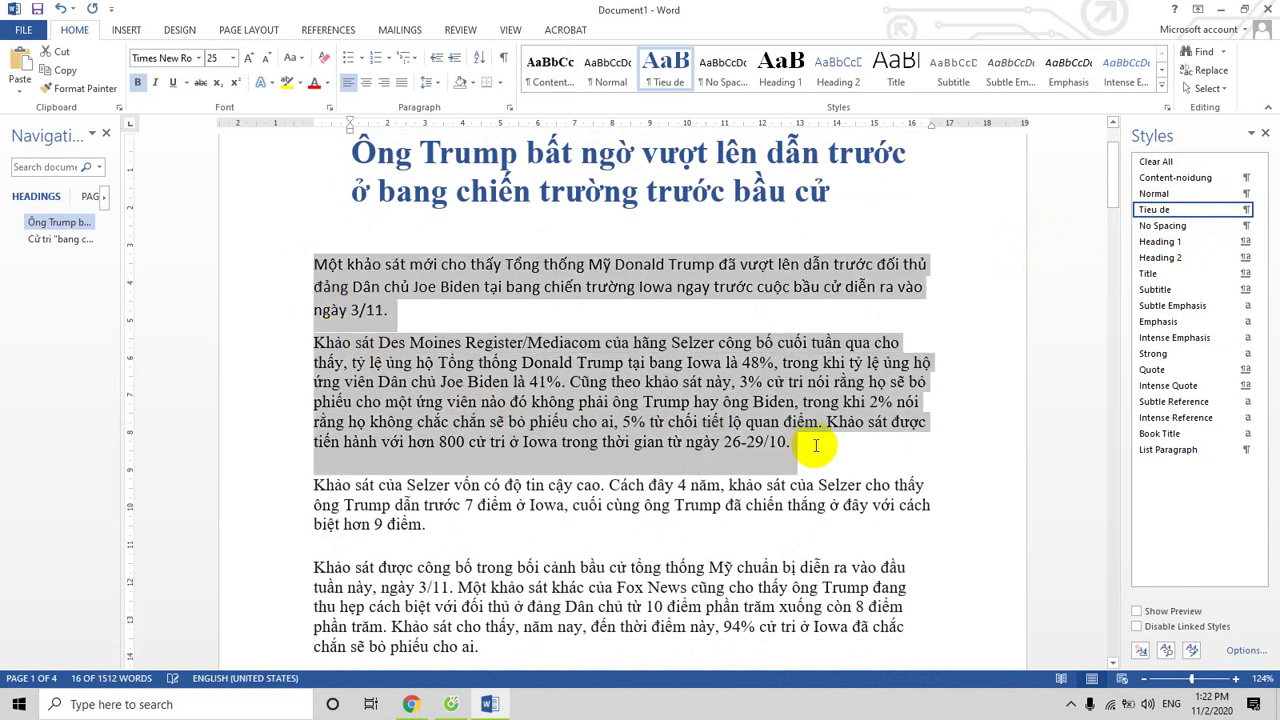
click(1166, 180)
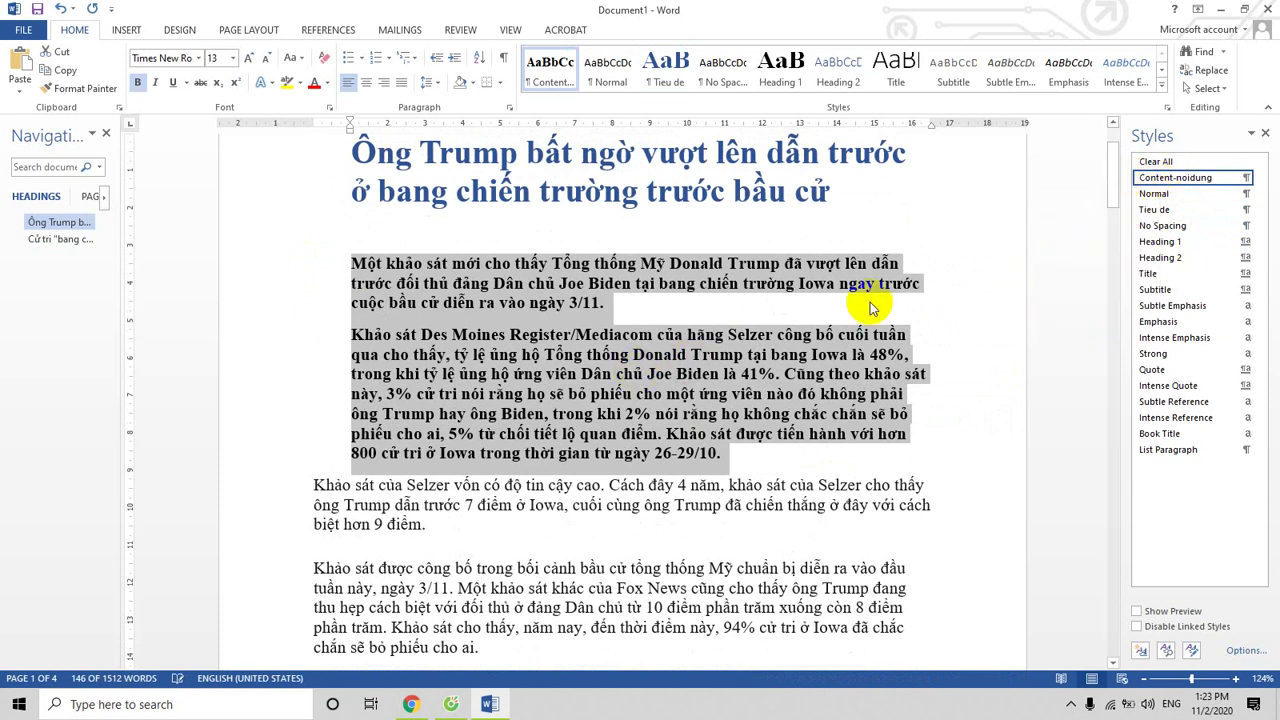
Modify Content-noidung to outline Level 1, at least 1.4 line spacing, and not bold
right_click(1153, 183)
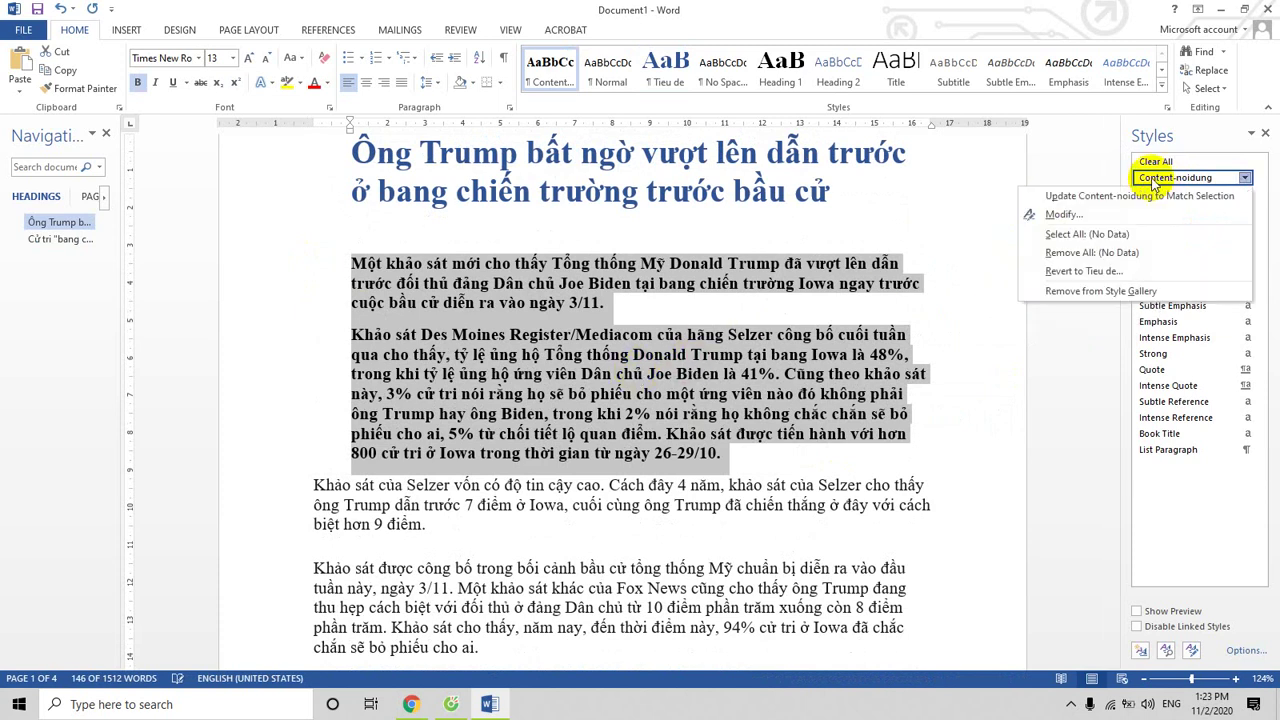
click(1055, 200)
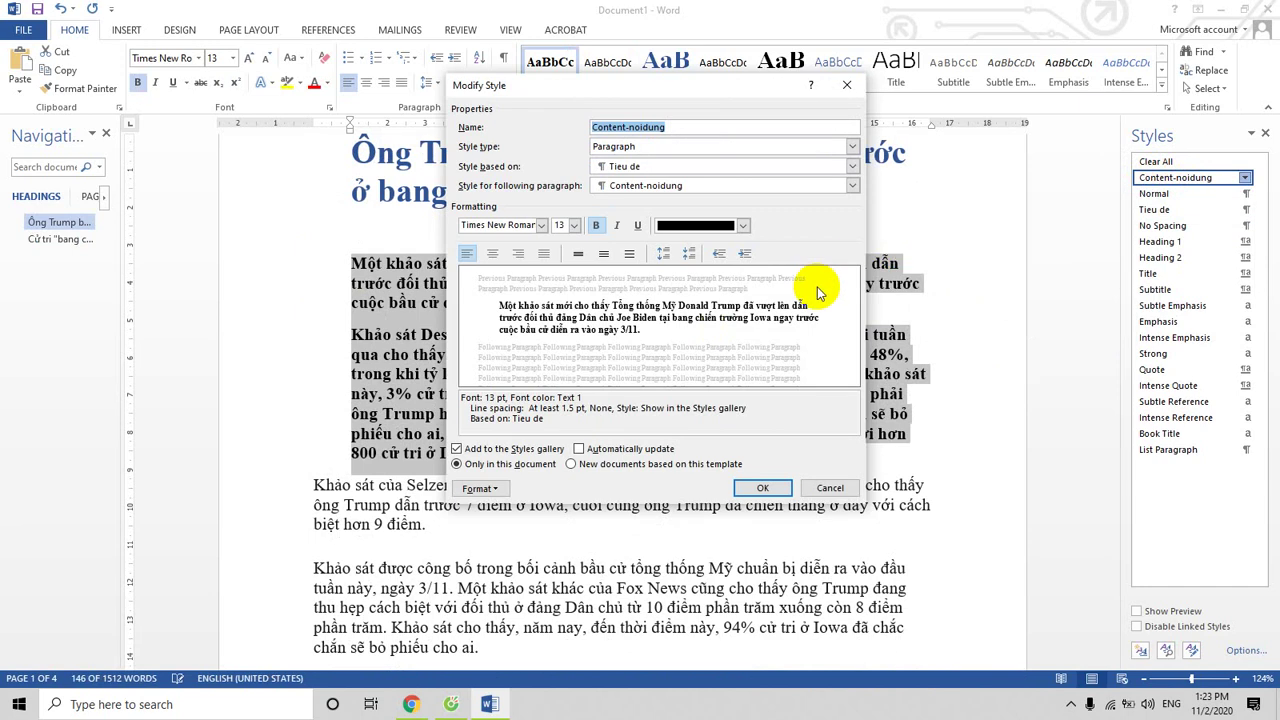
click(476, 489)
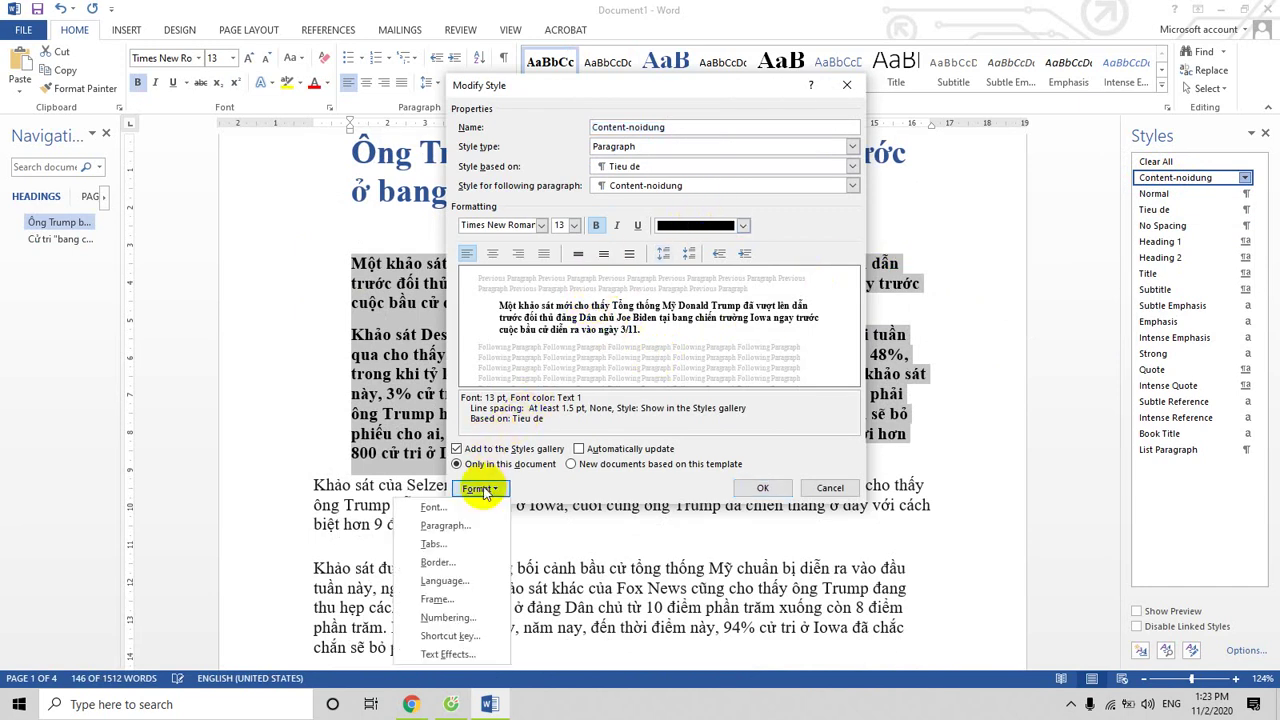
click(444, 526)
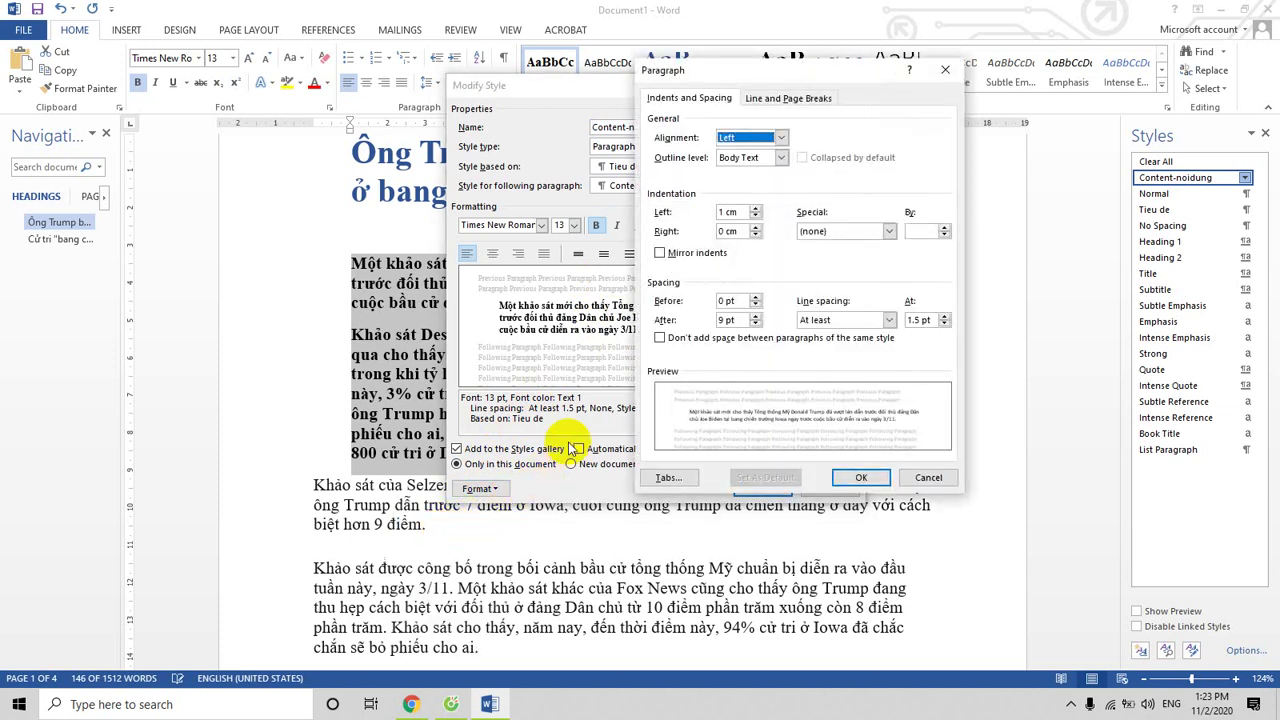
double_click(919, 320)
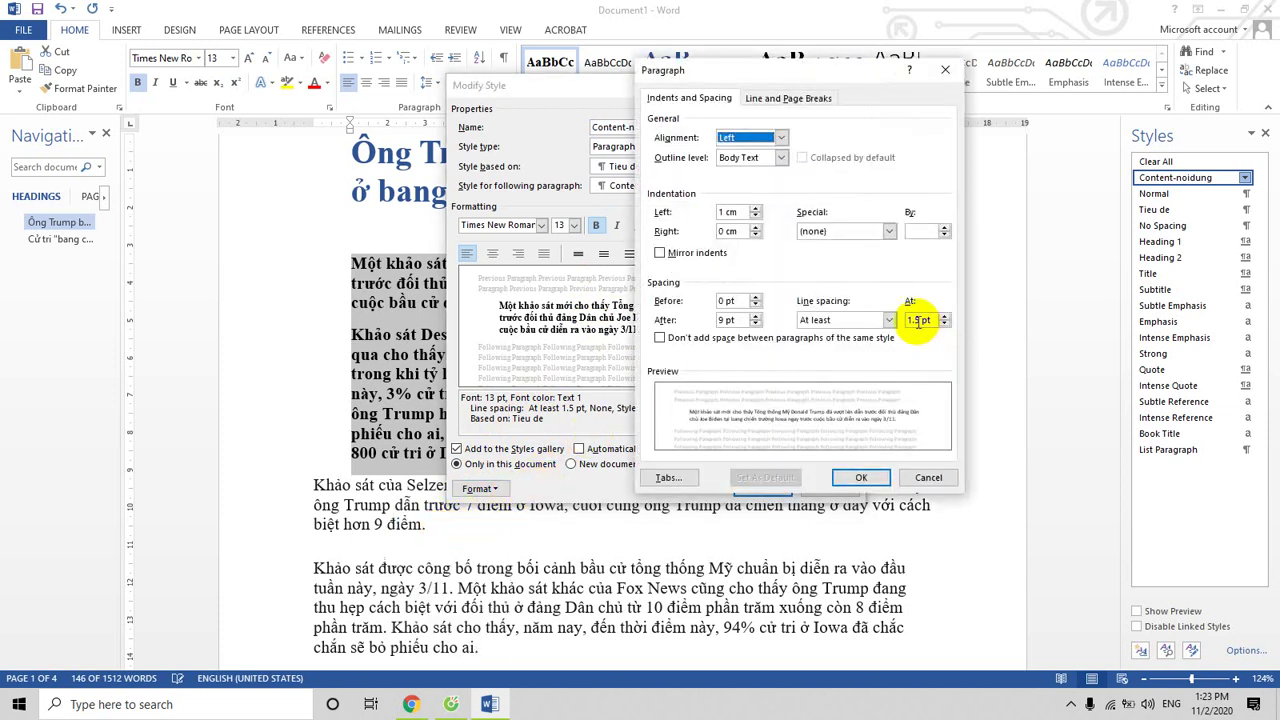
click(919, 320)
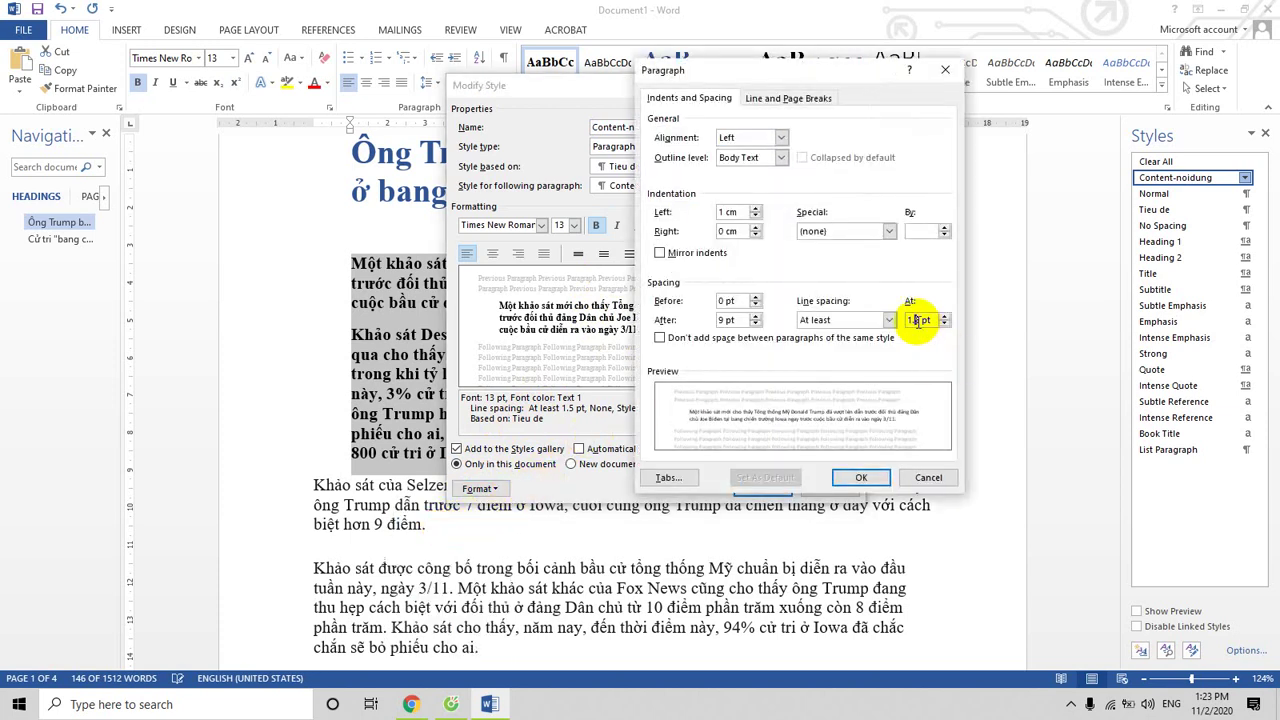
click(782, 158)
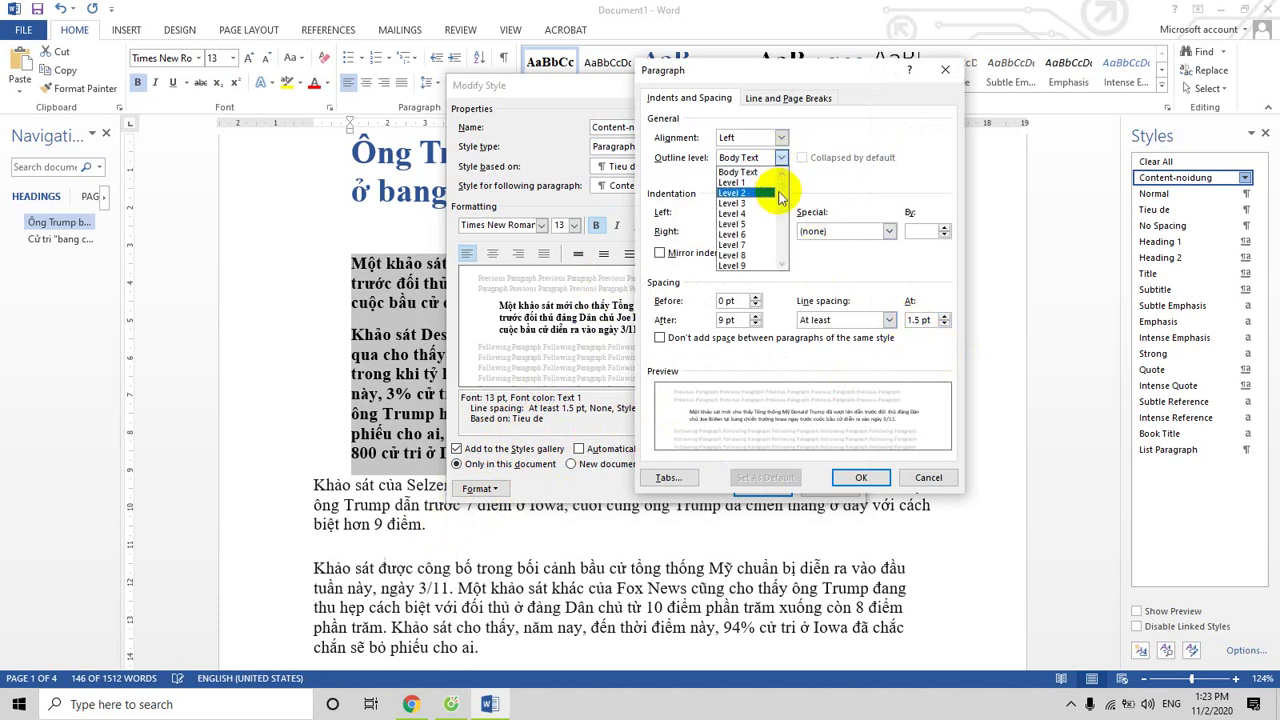
click(744, 184)
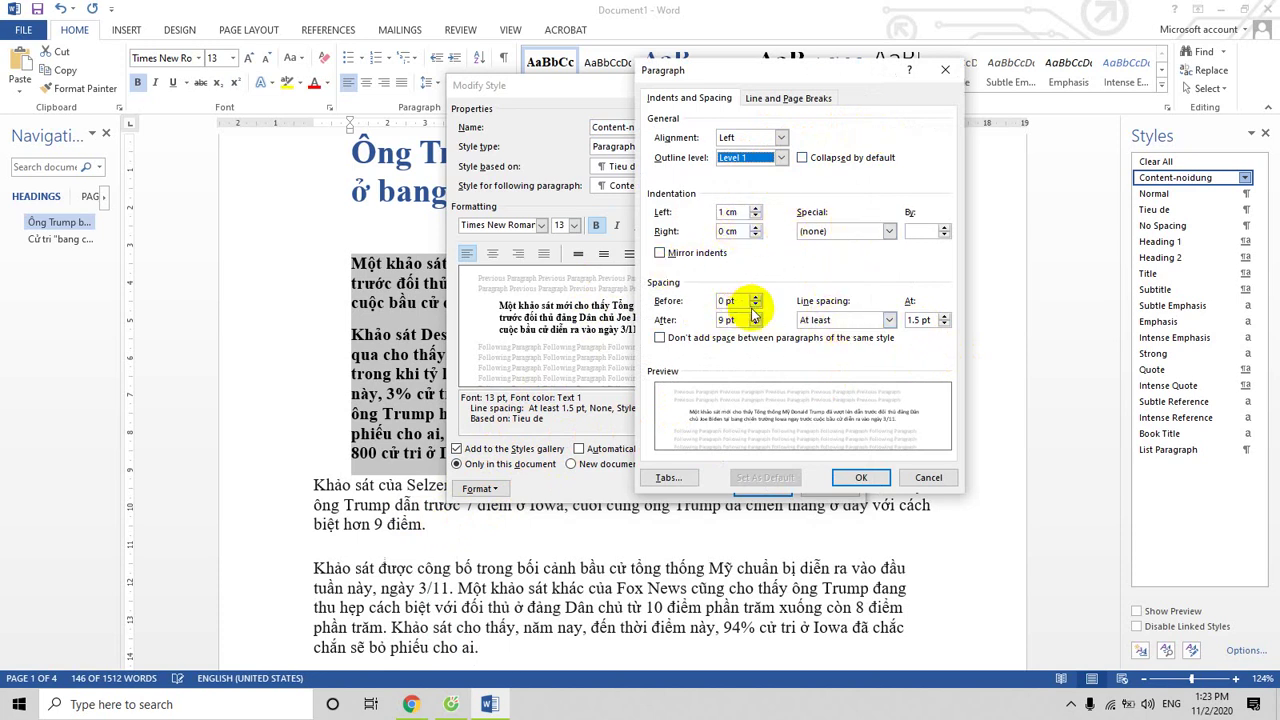
click(931, 320)
key(BackSpace)
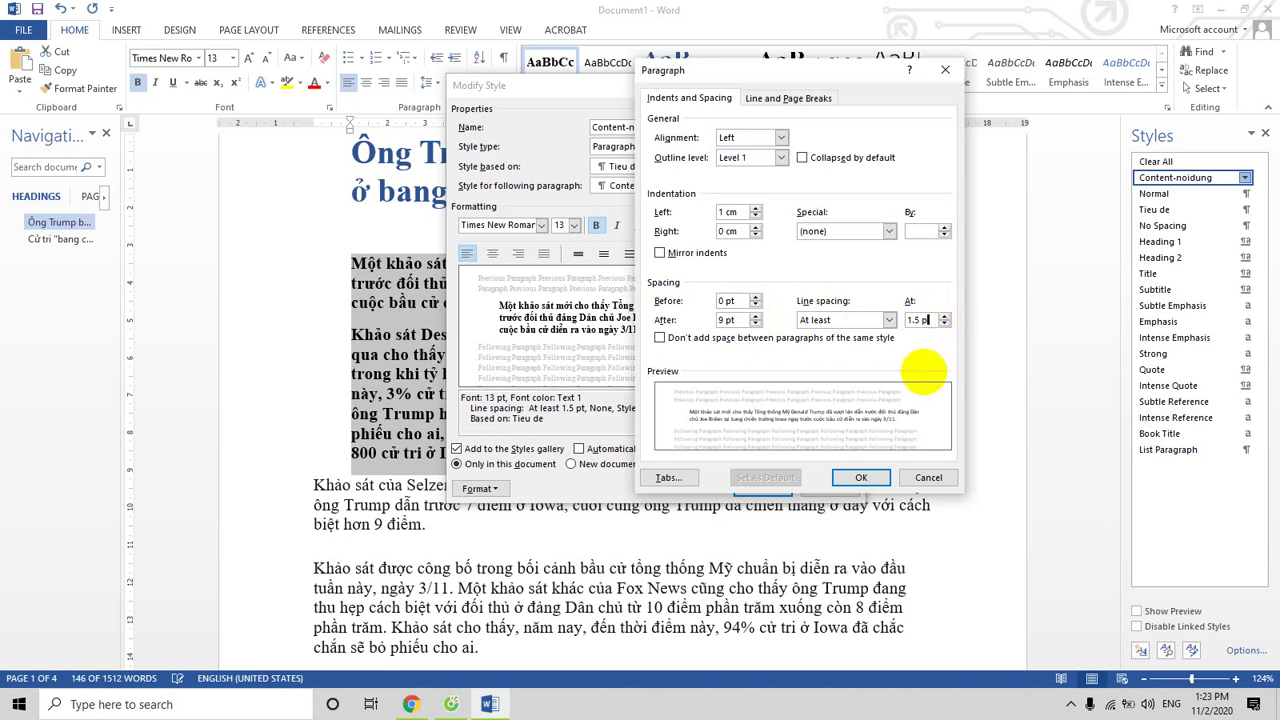
key(BackSpace)
key(BackSpace)
key(BackSpace)
click(863, 478)
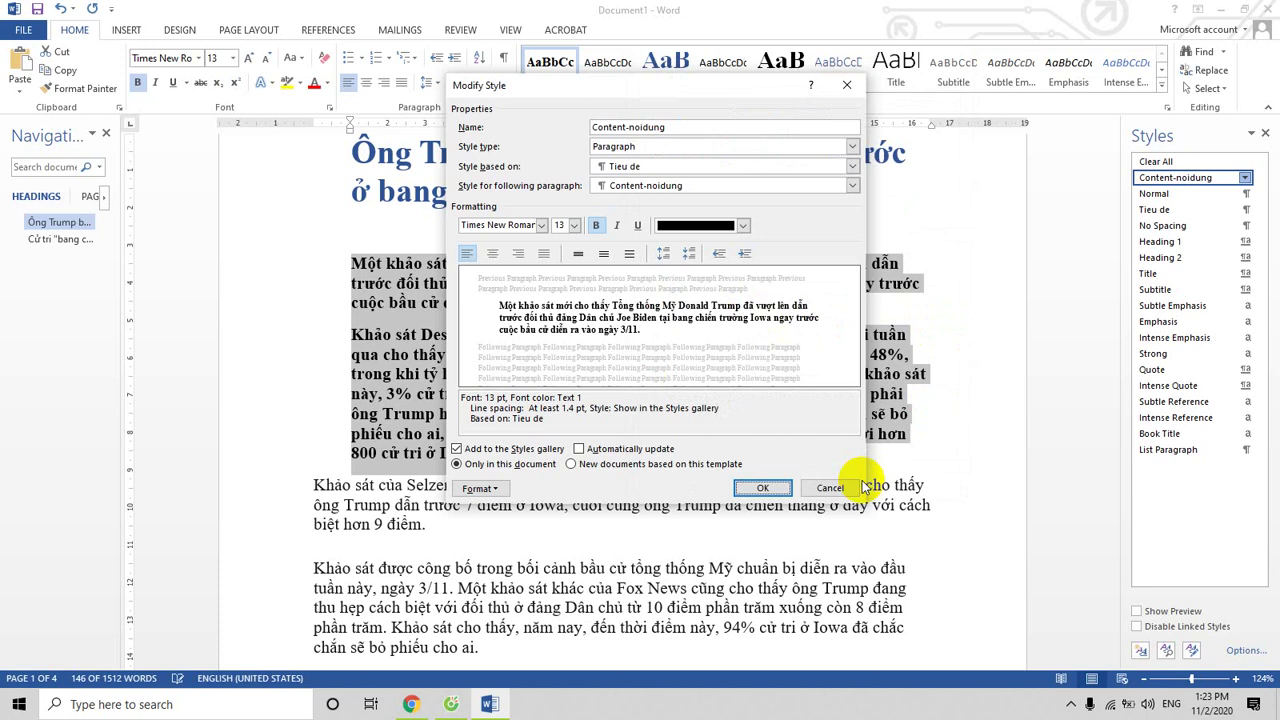
click(595, 227)
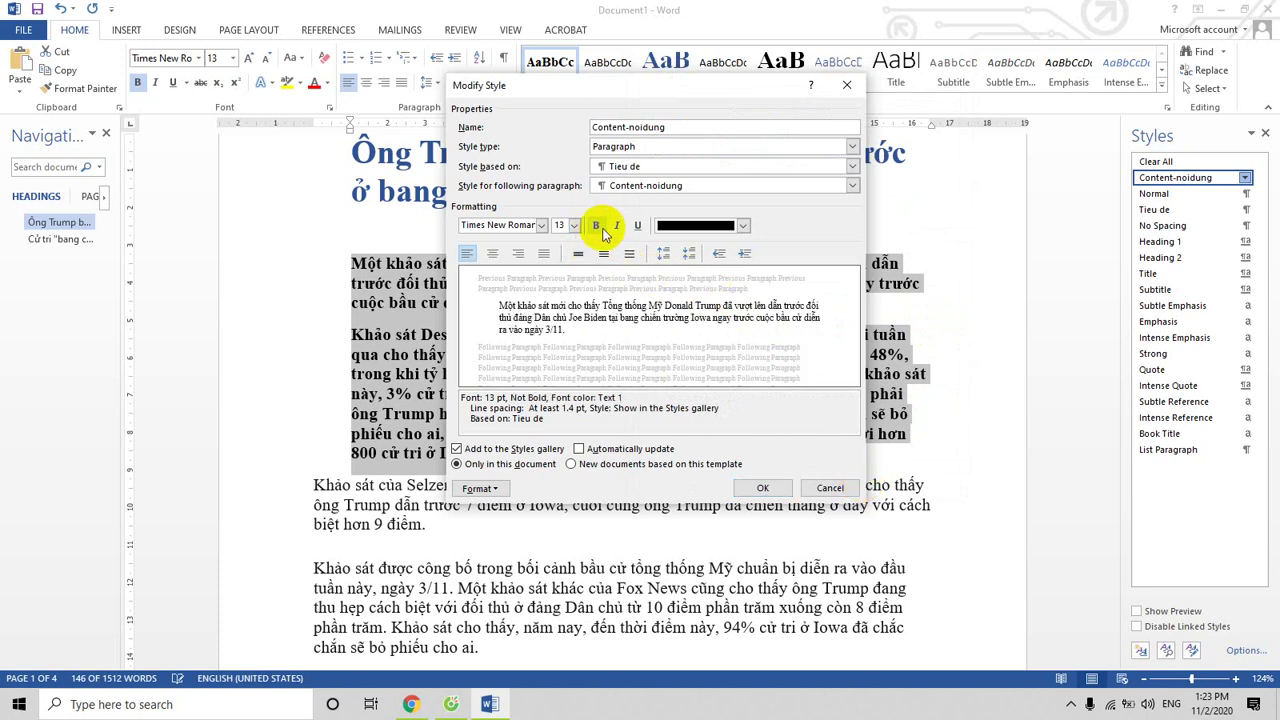
click(758, 488)
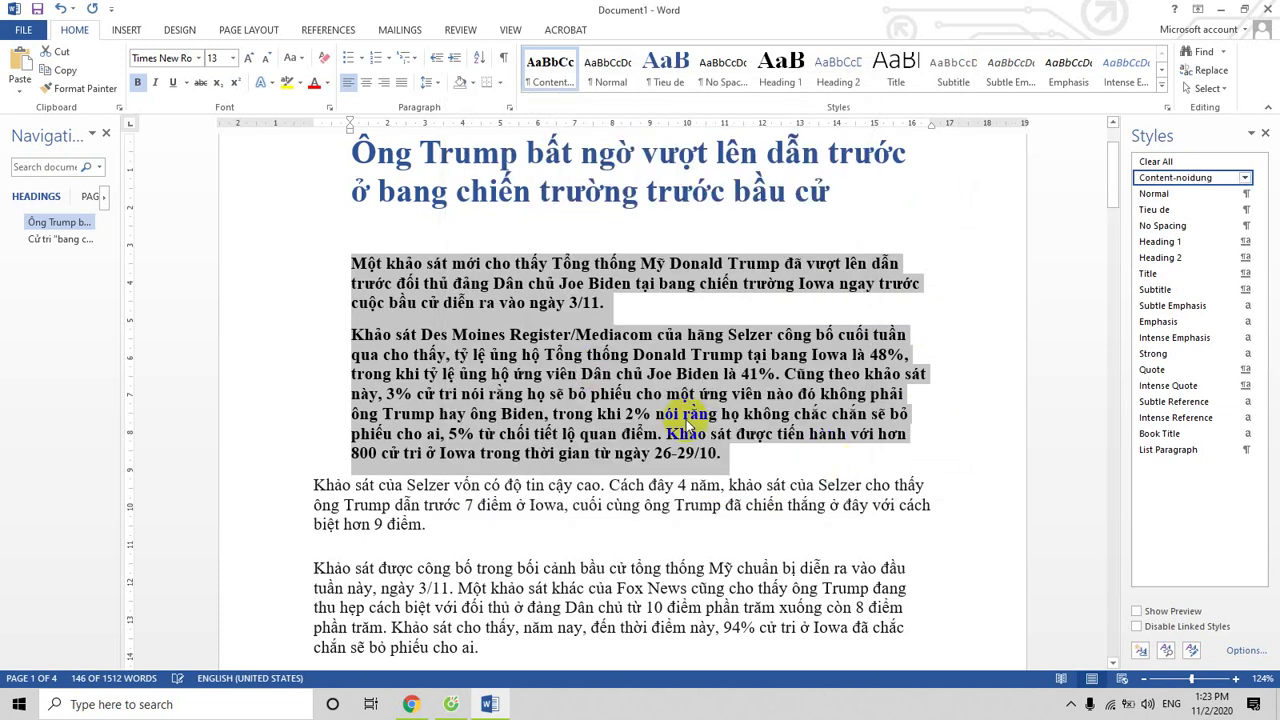
Update Content-noidung paragraphs to First line 1.27 cm, Left 0.5 cm, At least 1.6 pt
click(808, 395)
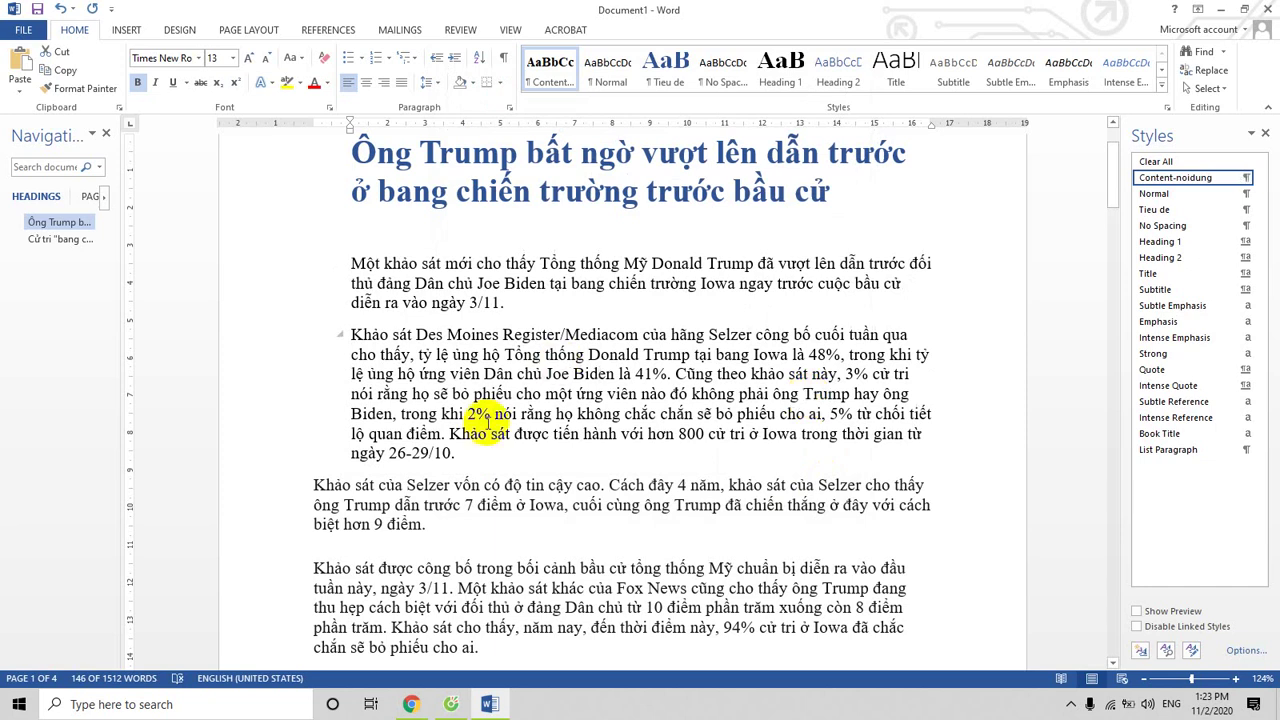
scroll(490, 425, down, 1)
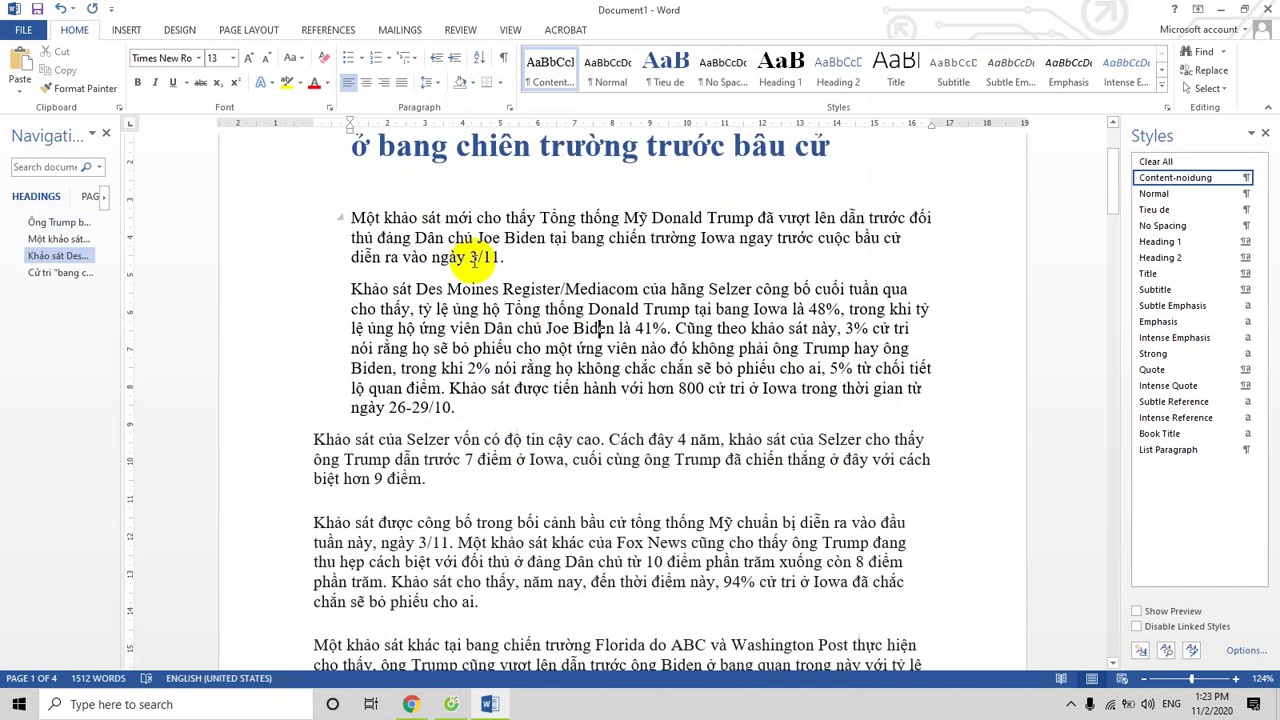
right_click(1160, 185)
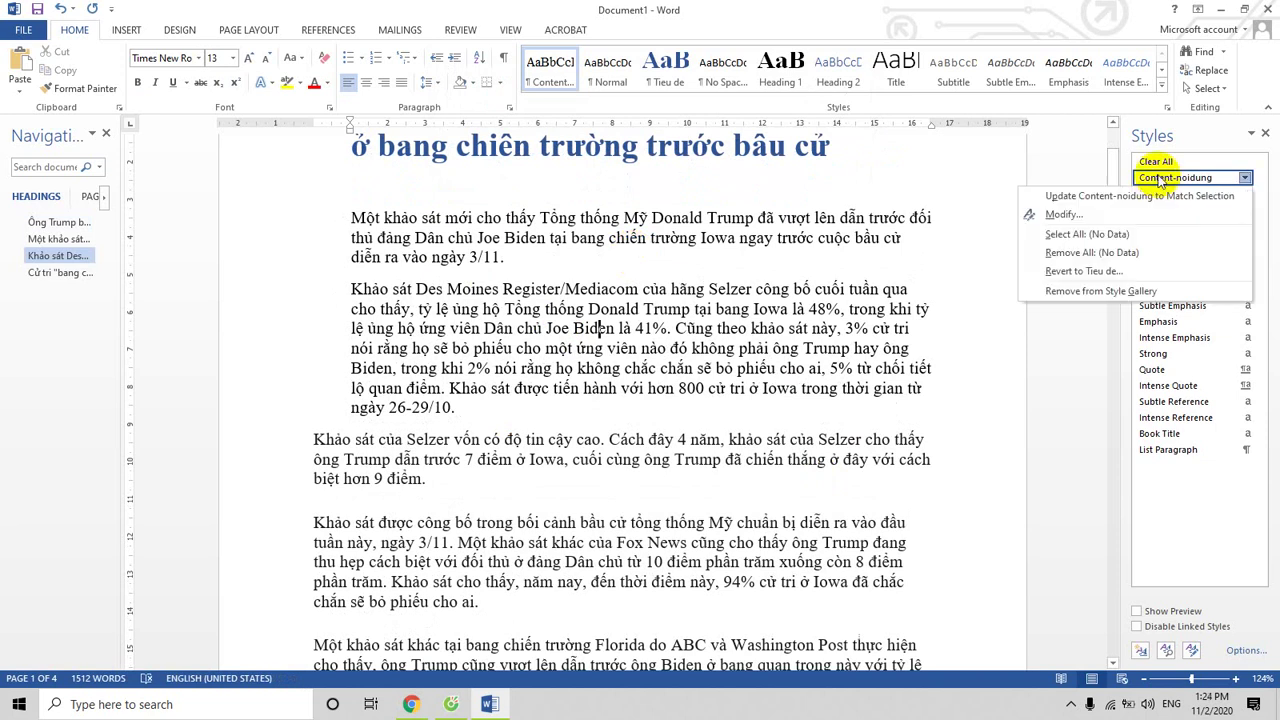
click(1070, 215)
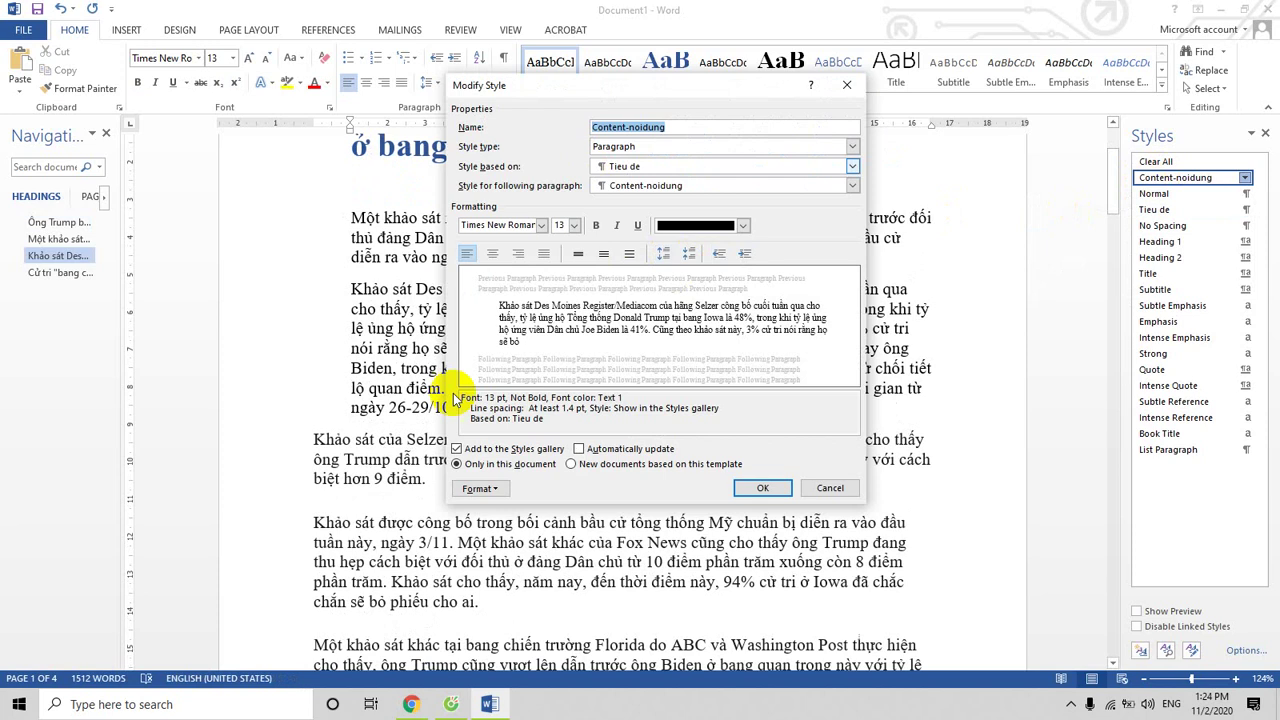
click(476, 490)
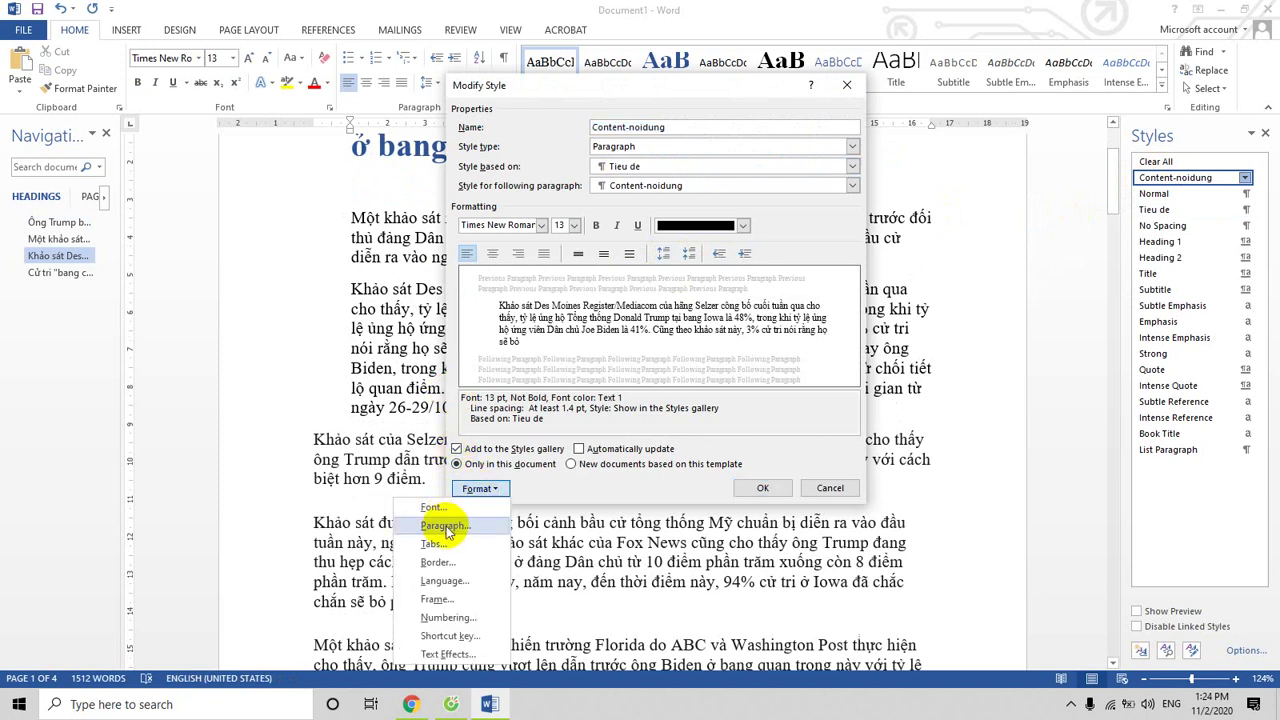
click(443, 522)
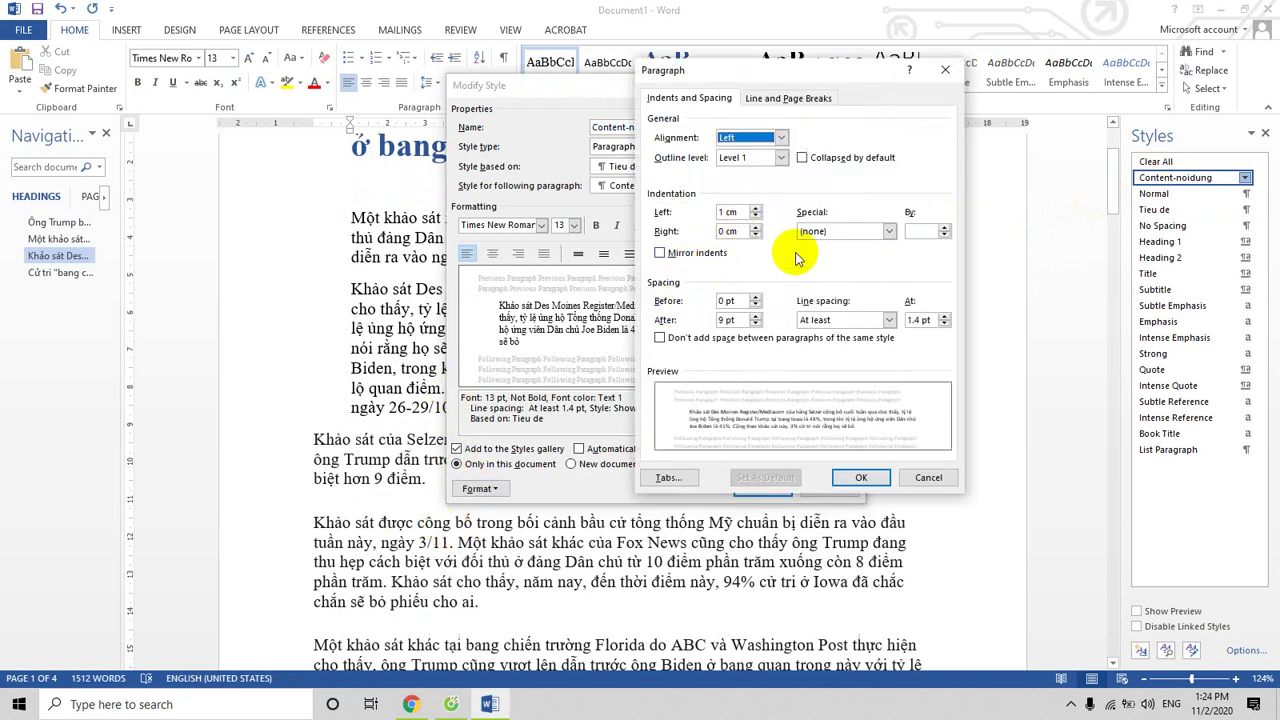
click(890, 234)
click(845, 252)
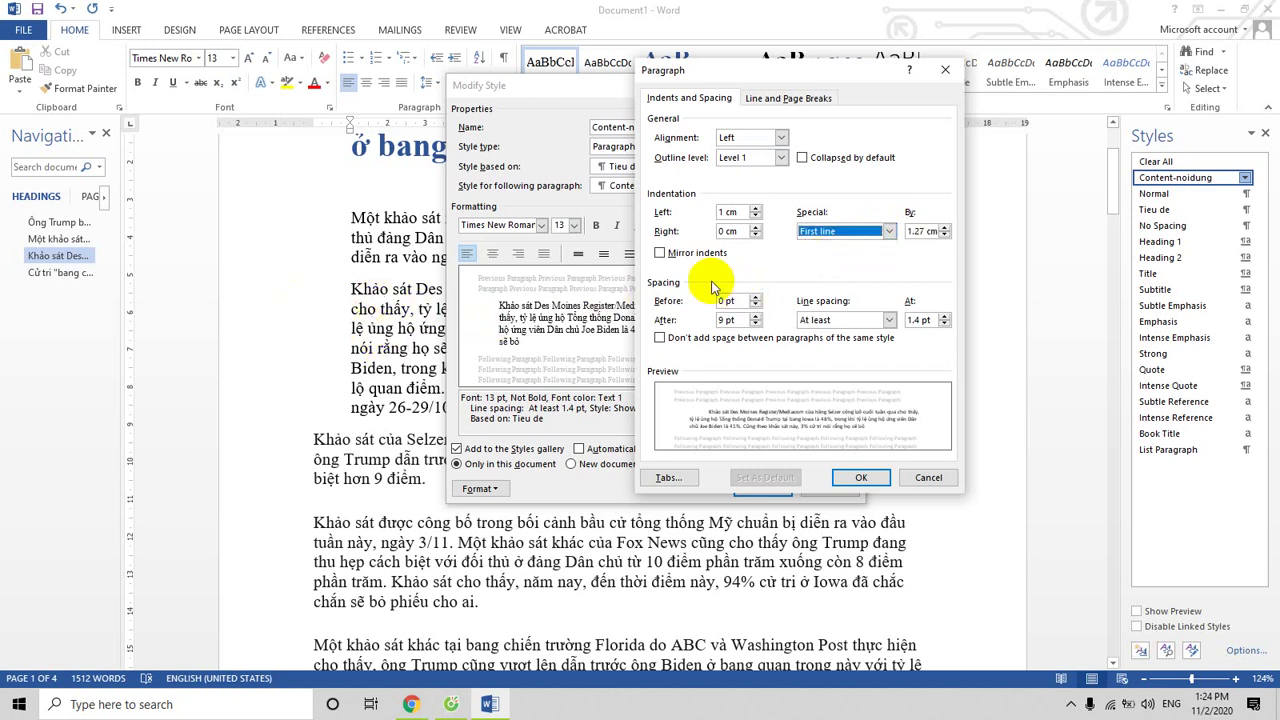
click(918, 320)
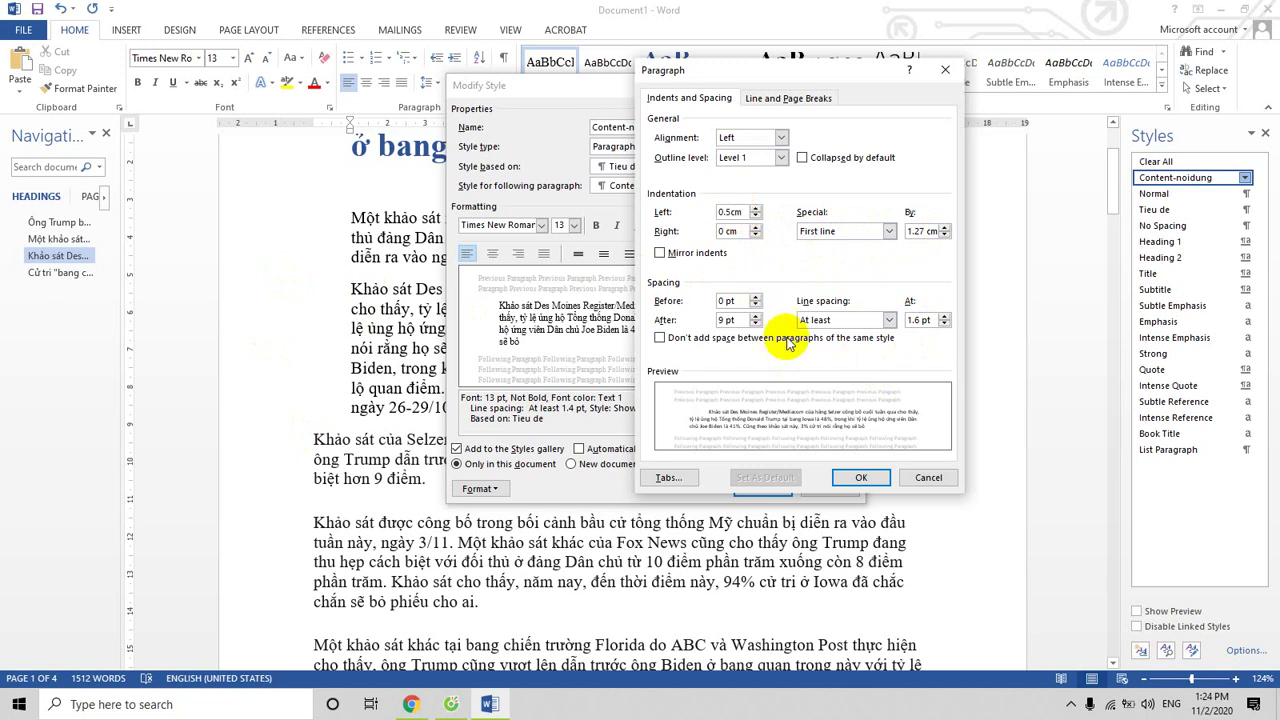
click(853, 481)
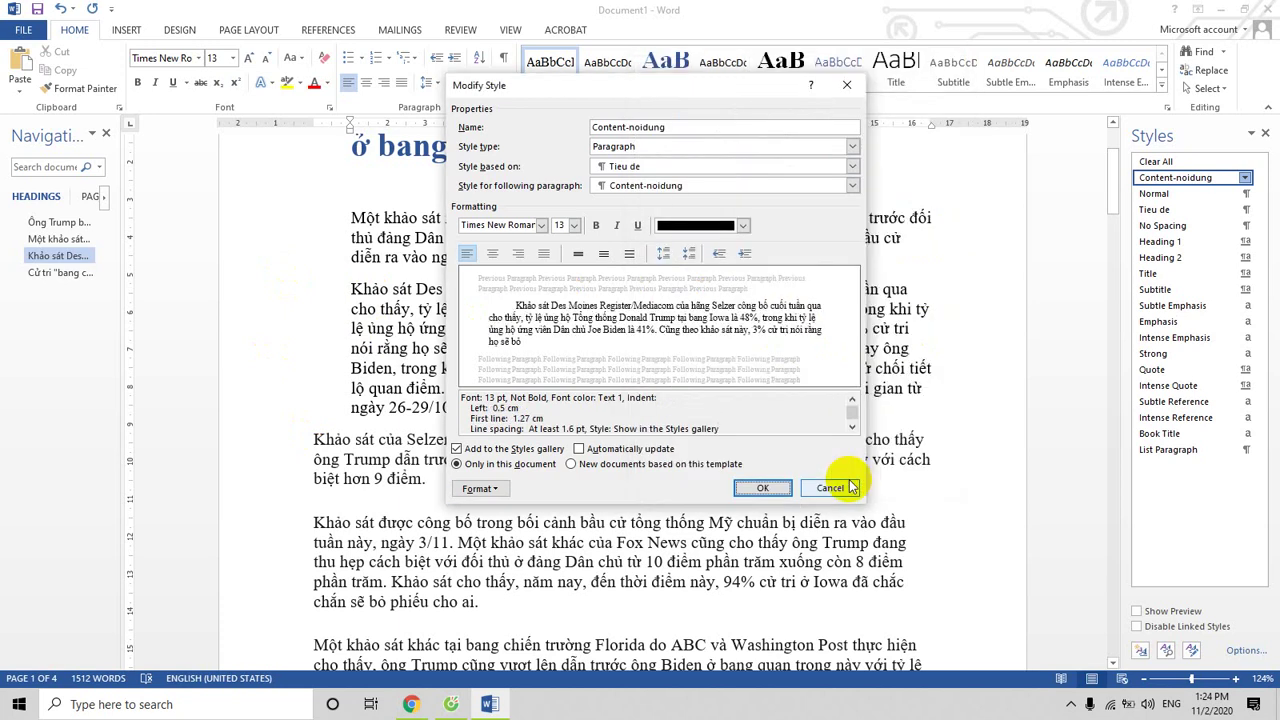
click(760, 488)
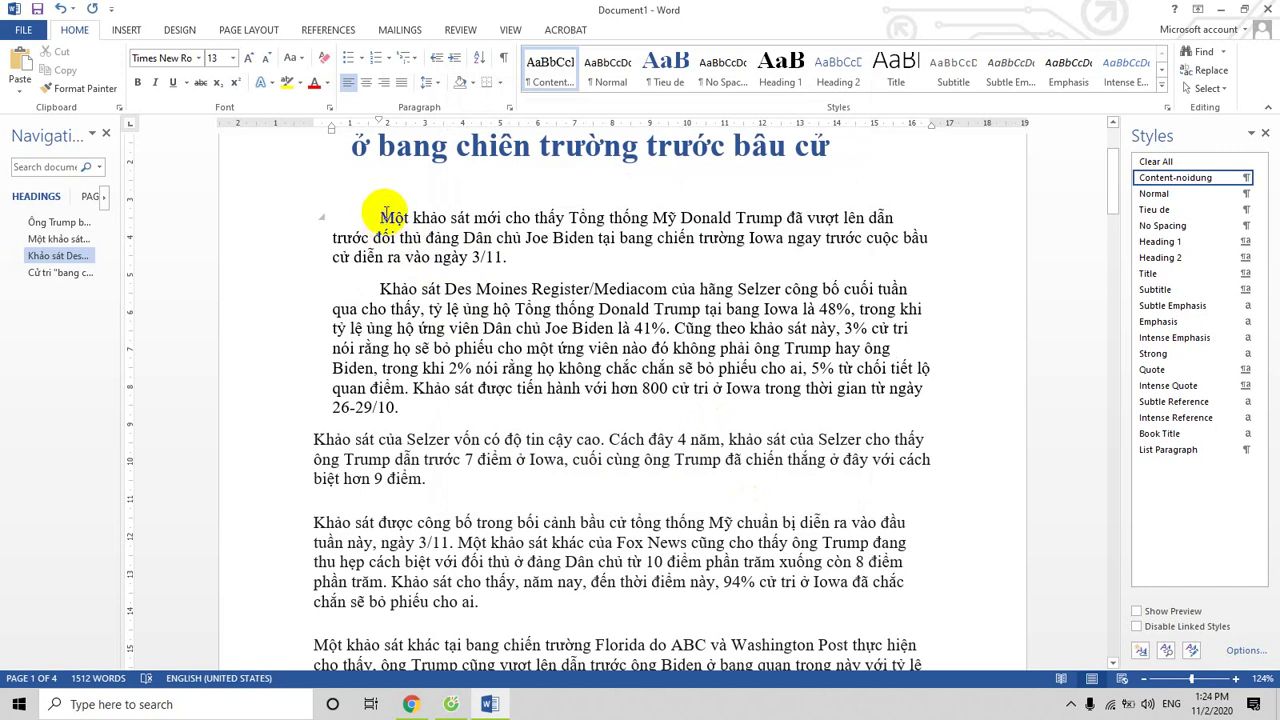
Apply Content-noidung to the Khảo sát của Selzer, Cả hai ứng viên and Ông Randy paragraphs
scroll(370, 420, down, 1)
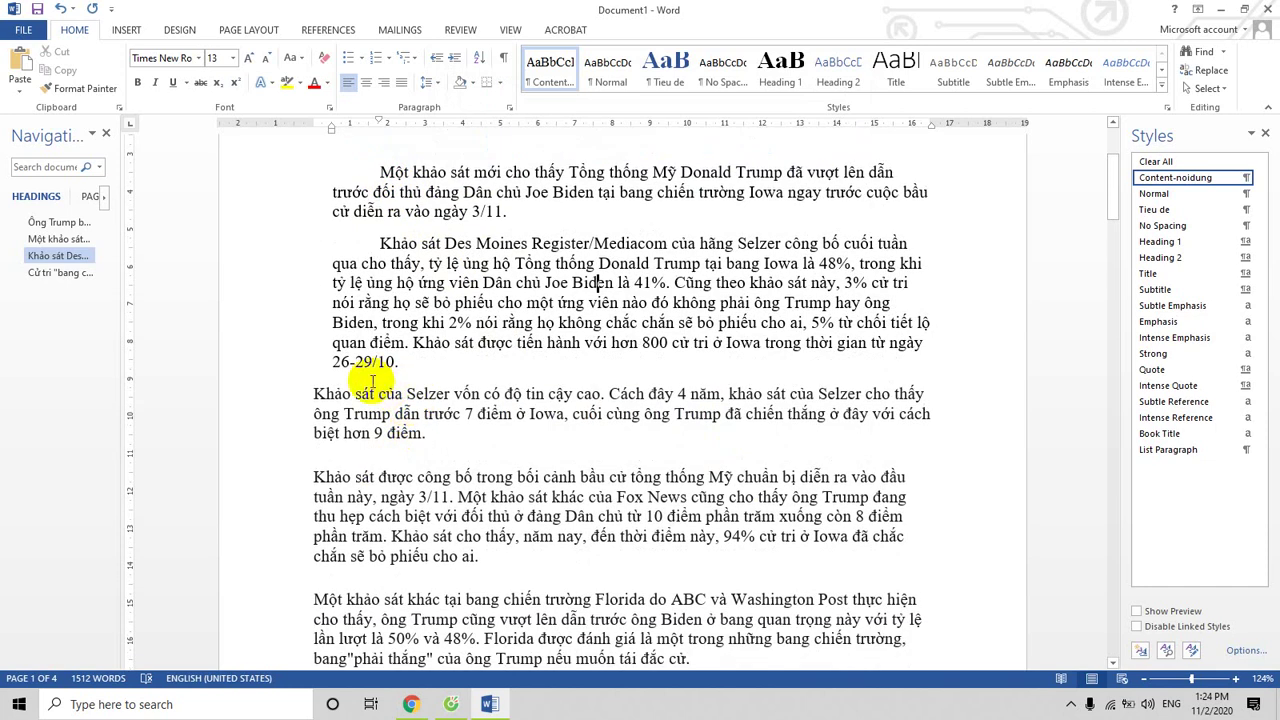
scroll(383, 377, down, 2)
drag(314, 305, 697, 567)
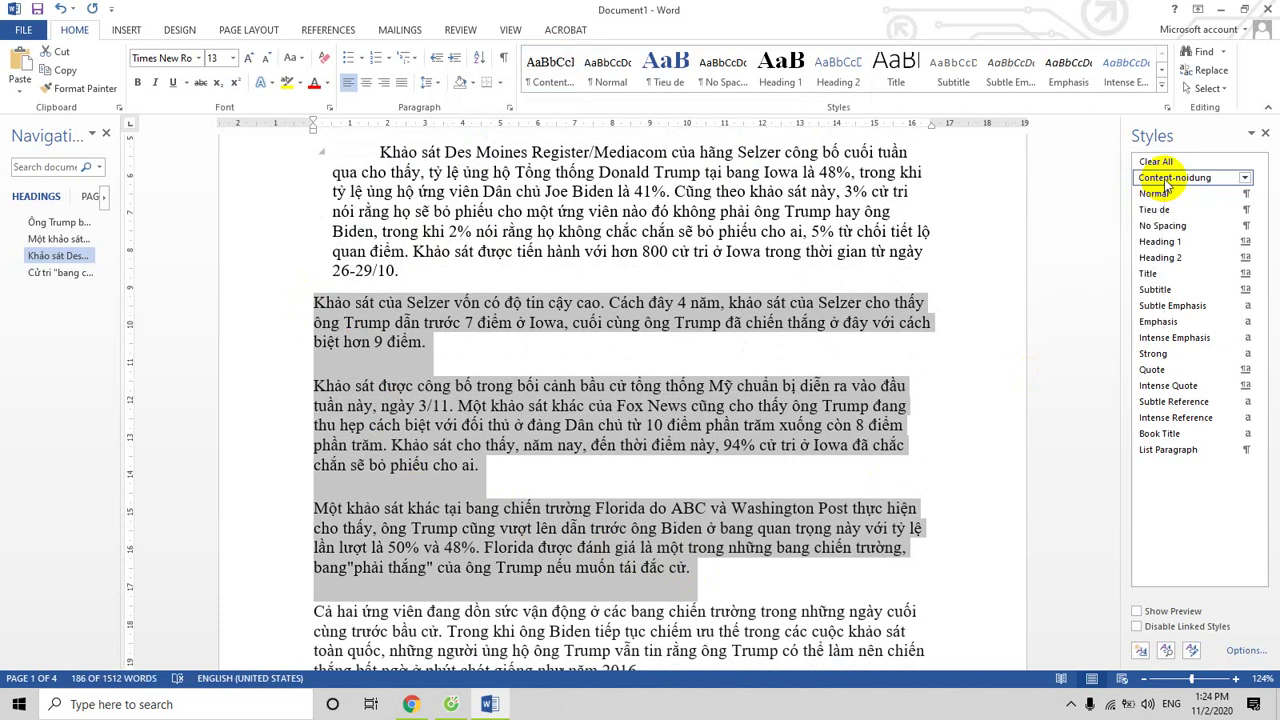
click(1166, 188)
scroll(652, 385, down, 3)
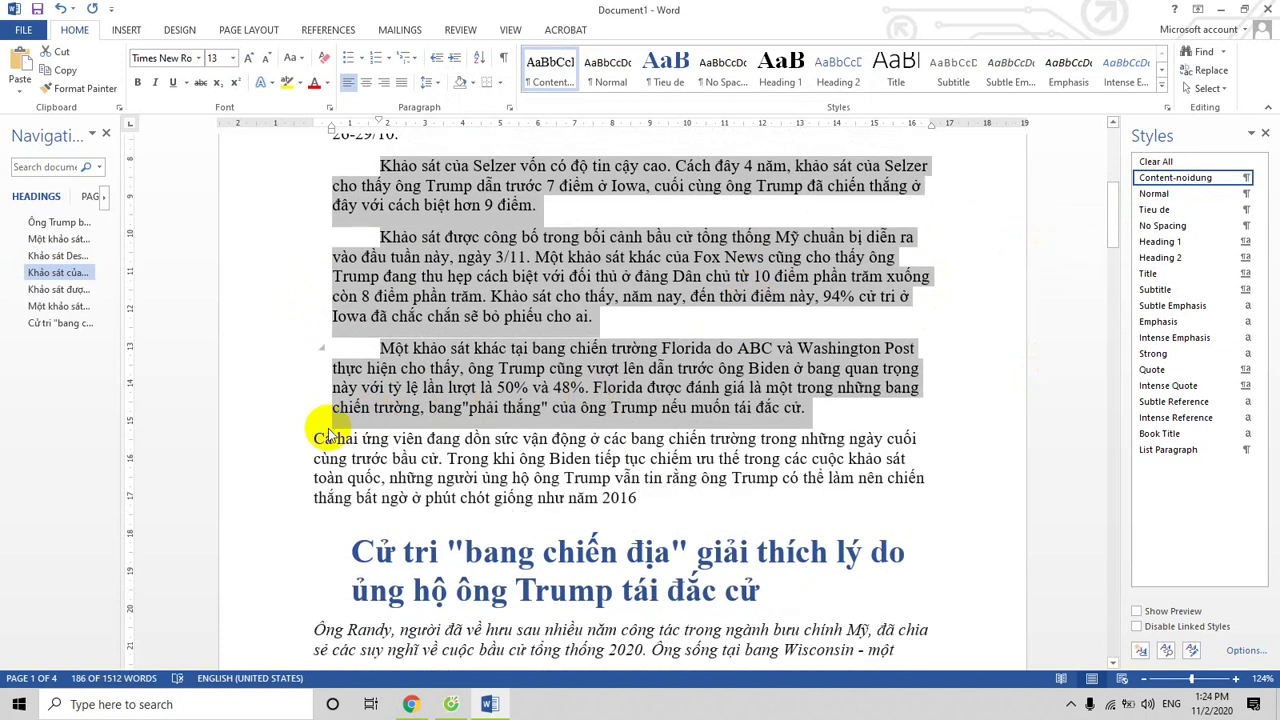
drag(315, 437, 652, 503)
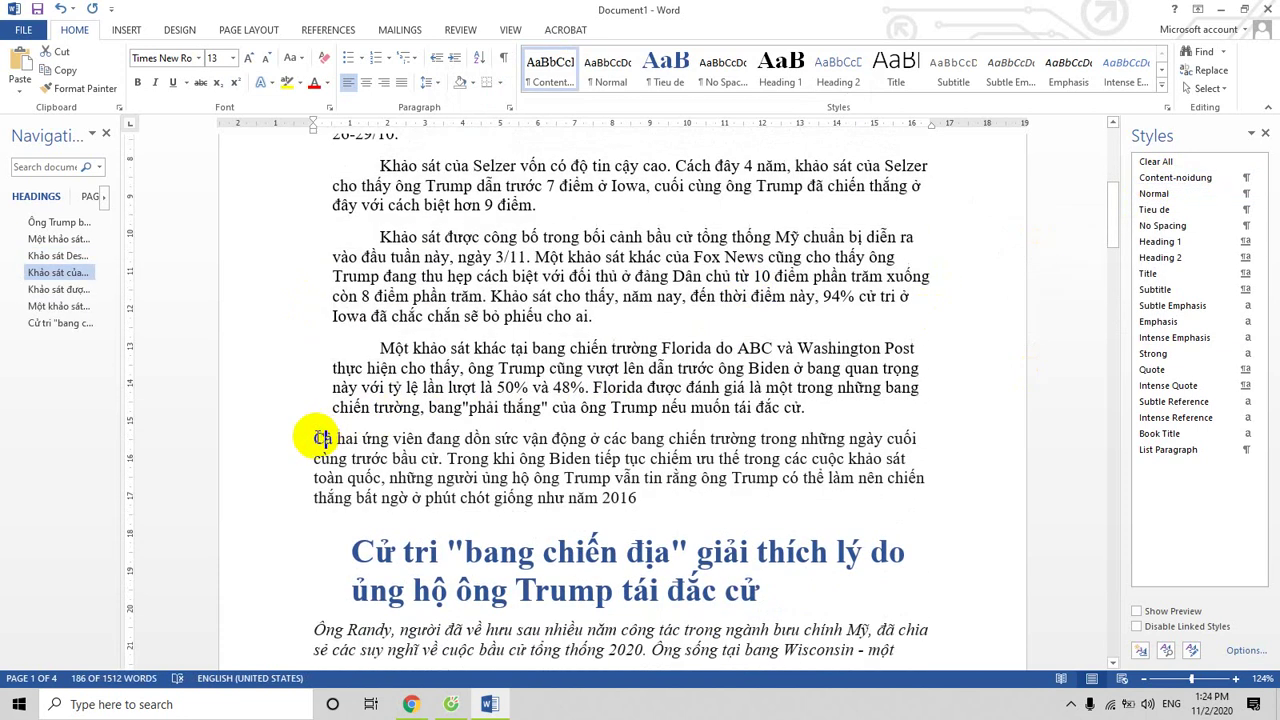
click(1182, 188)
scroll(880, 300, down, 3)
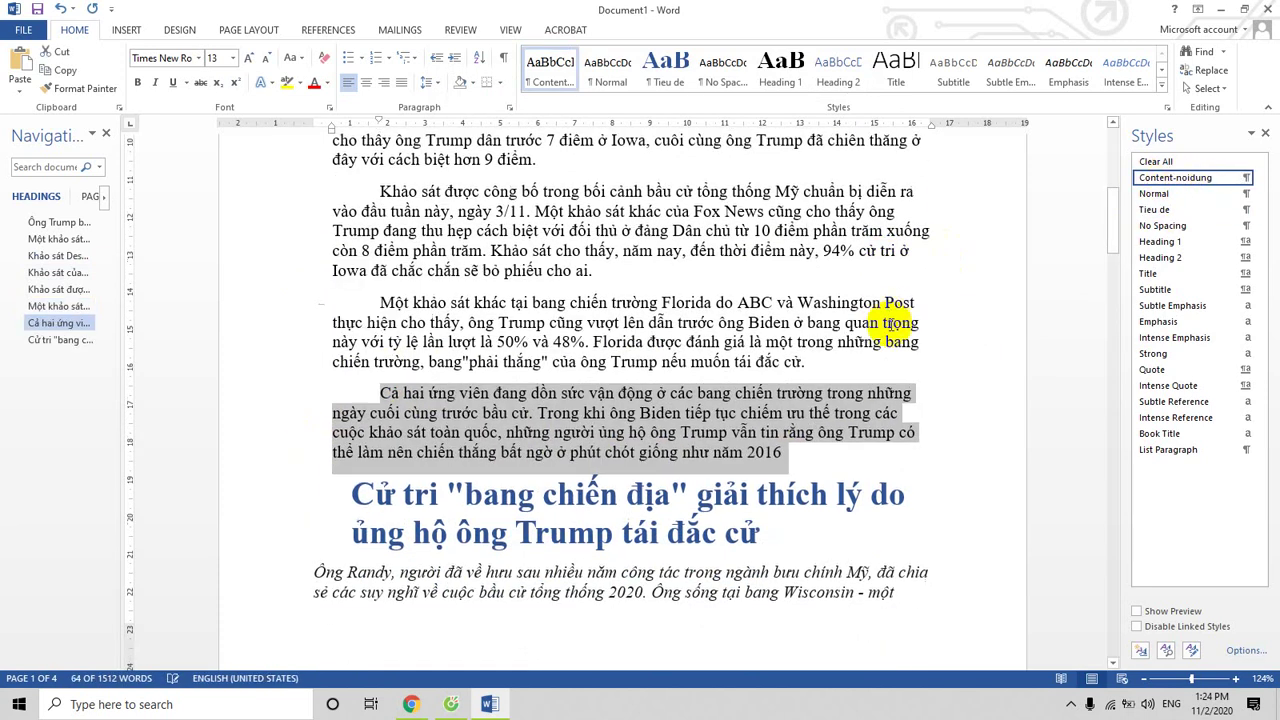
drag(309, 432, 925, 457)
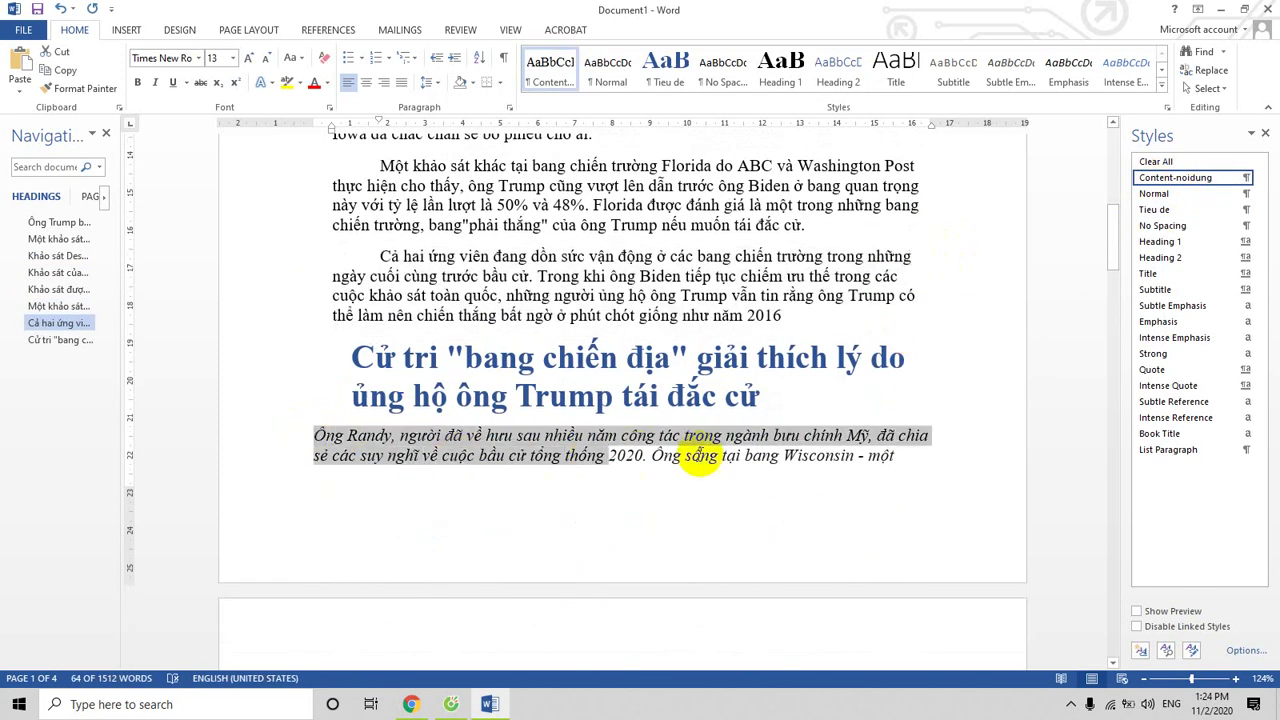
click(1160, 180)
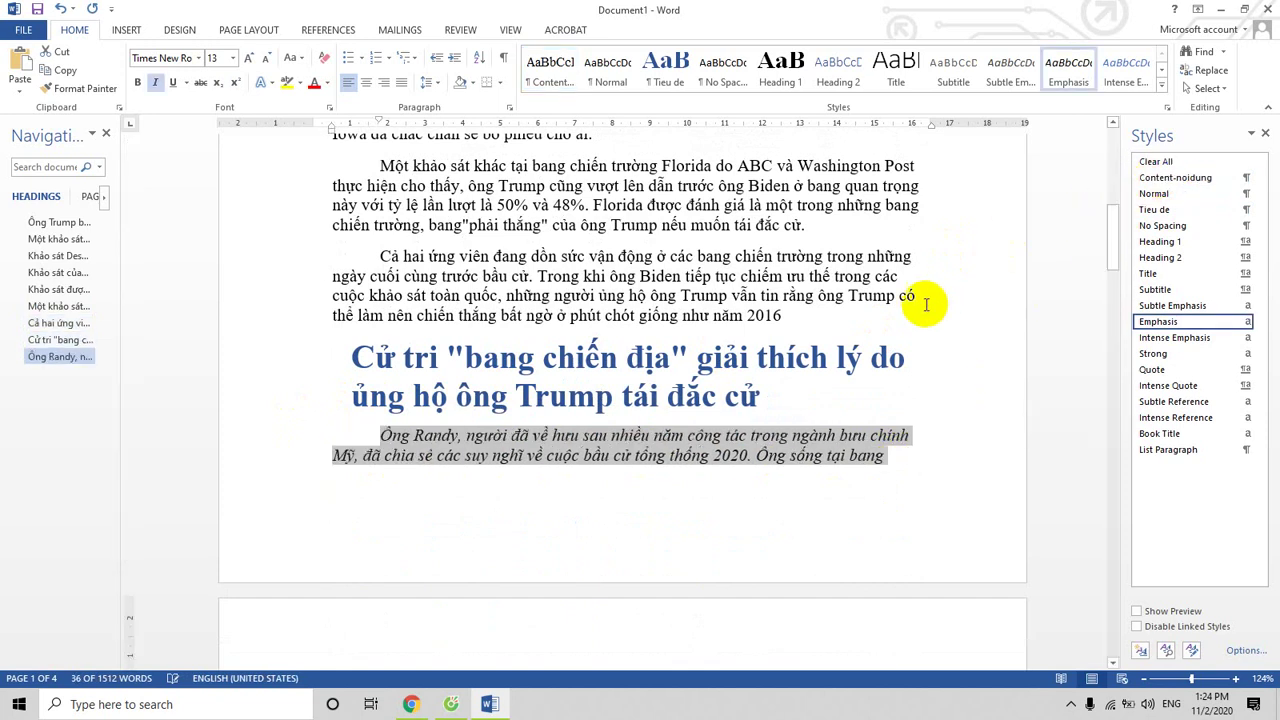
Apply Content-noidung to the interview text through the Covid-19 question, then scroll back up
scroll(929, 330, down, 8)
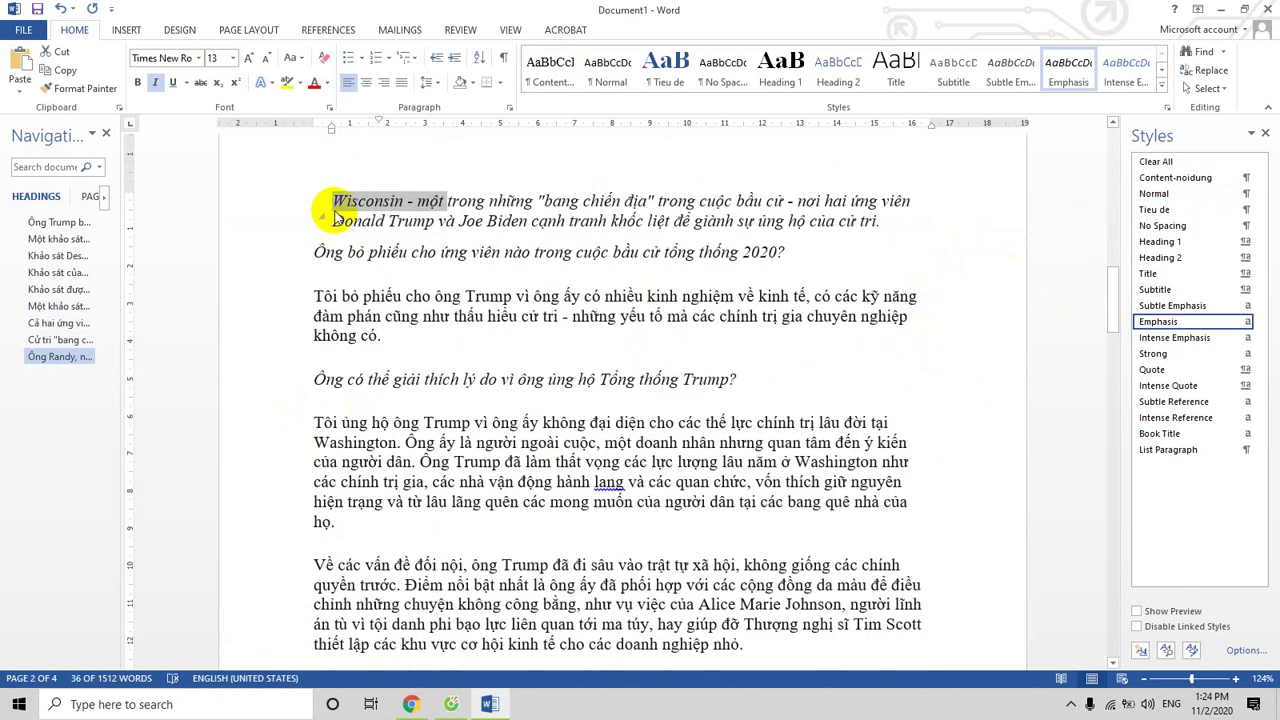
click(333, 200)
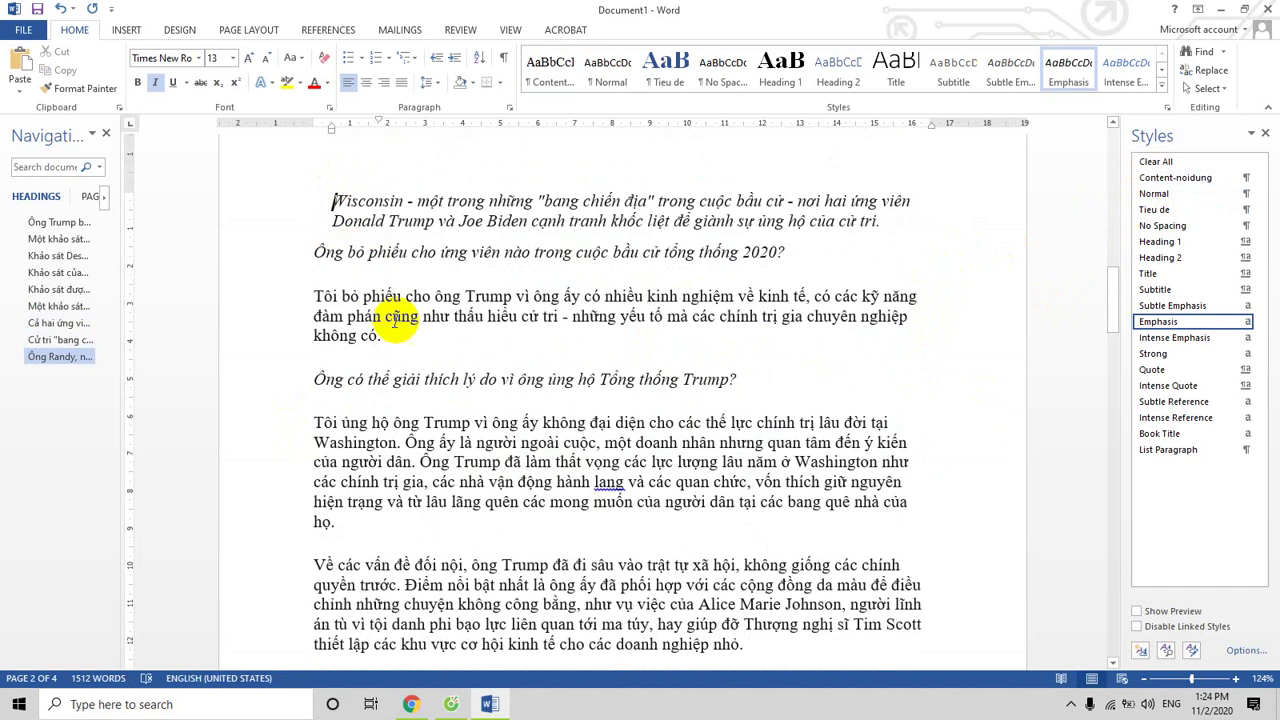
scroll(640, 400, down, 7)
scroll(740, 490, down, 6)
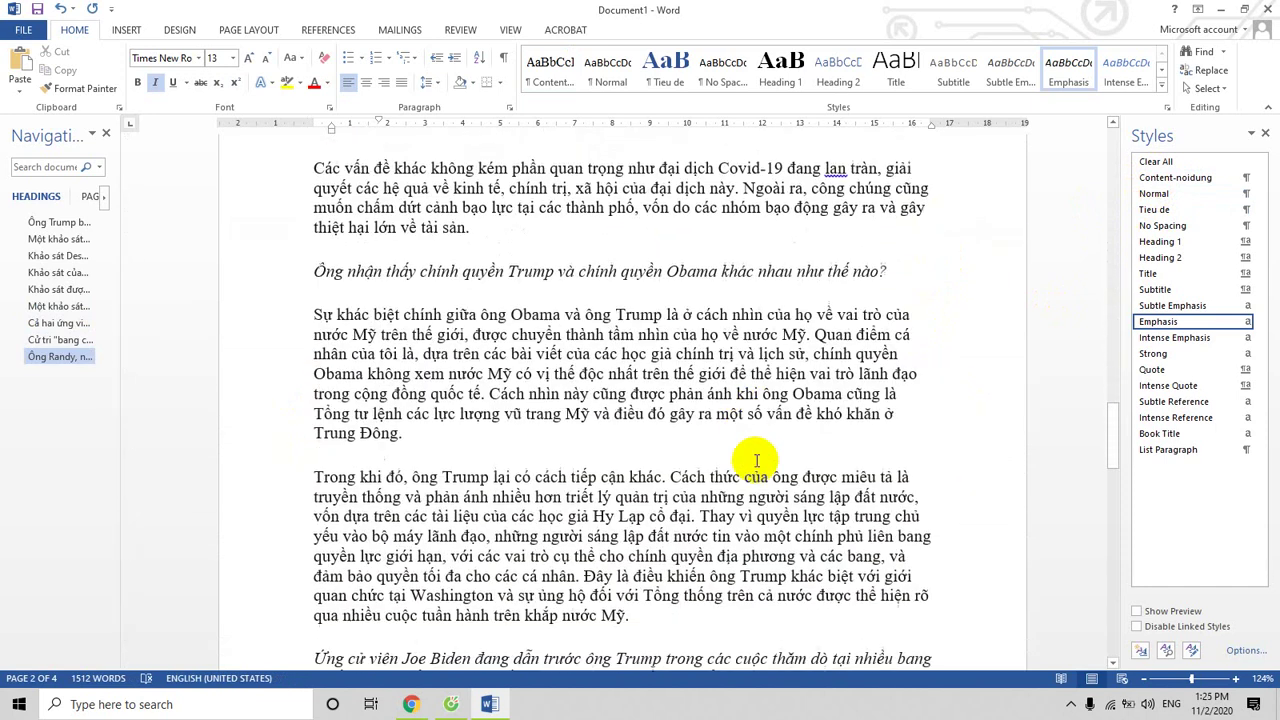
scroll(800, 500, down, 4)
scroll(820, 482, down, 5)
shift+click(468, 455)
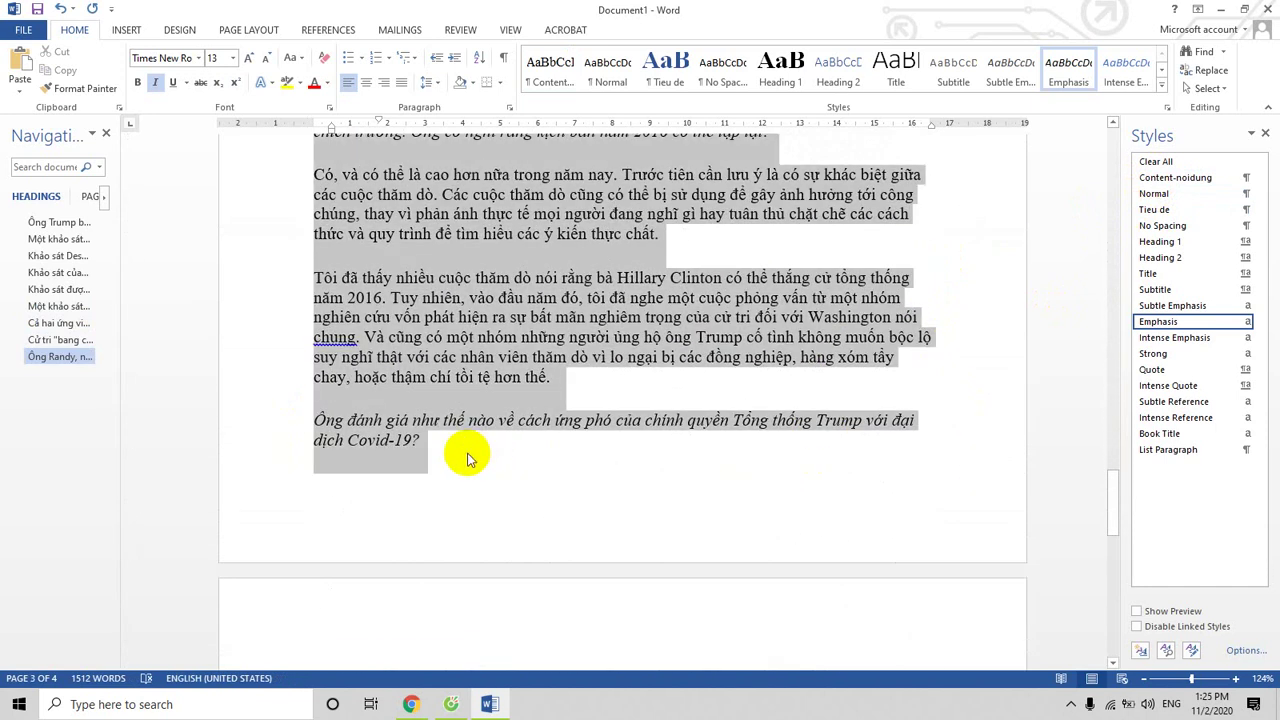
click(1160, 180)
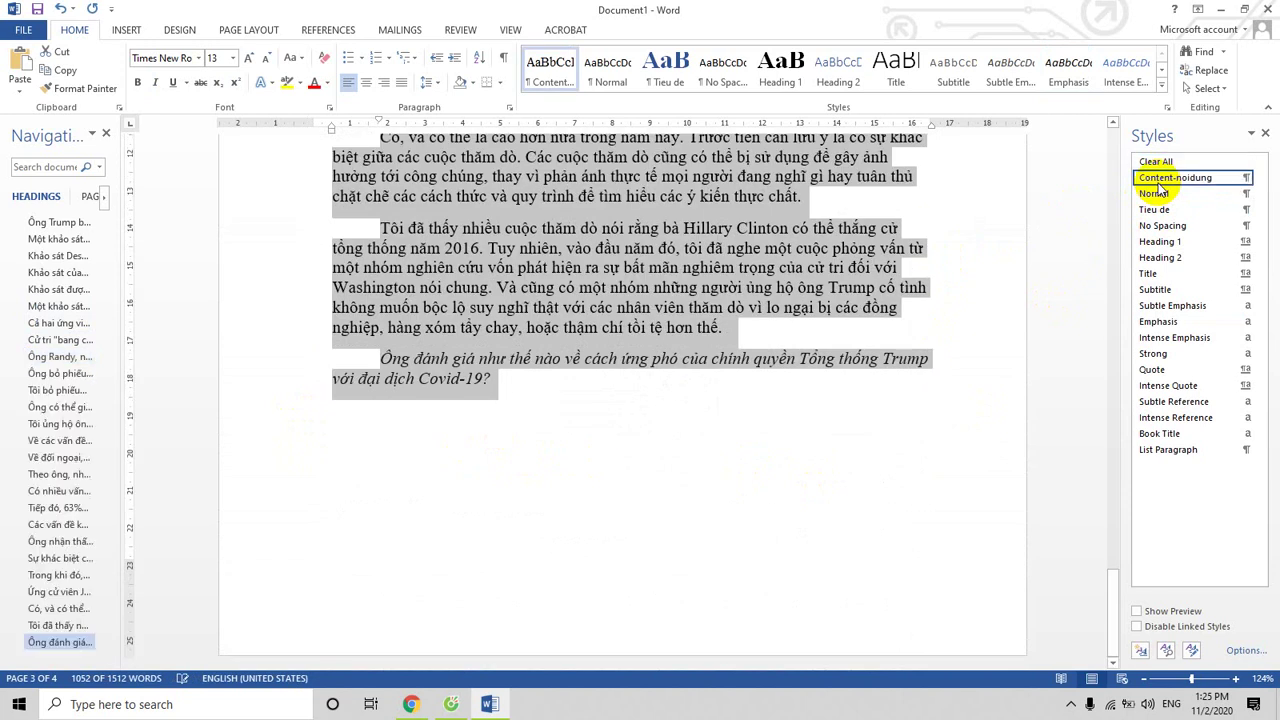
click(860, 405)
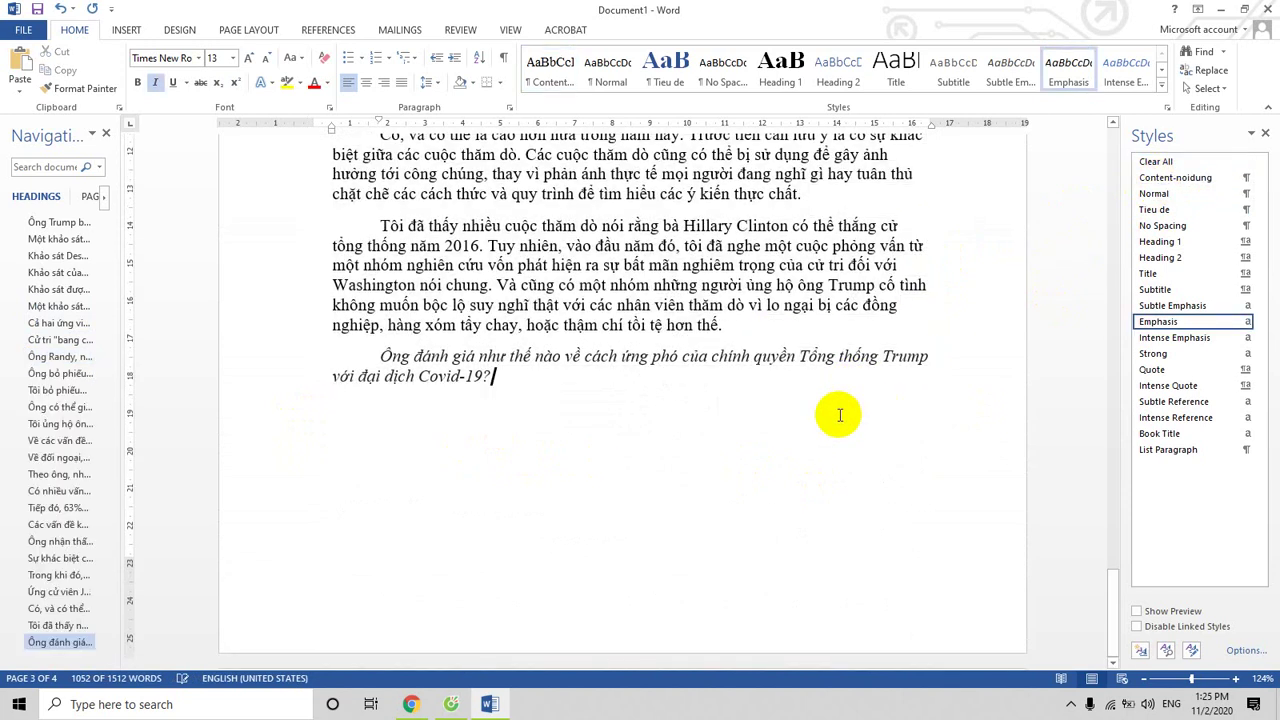
scroll(835, 400, up, 1)
scroll(851, 366, up, 3)
scroll(810, 287, up, 1)
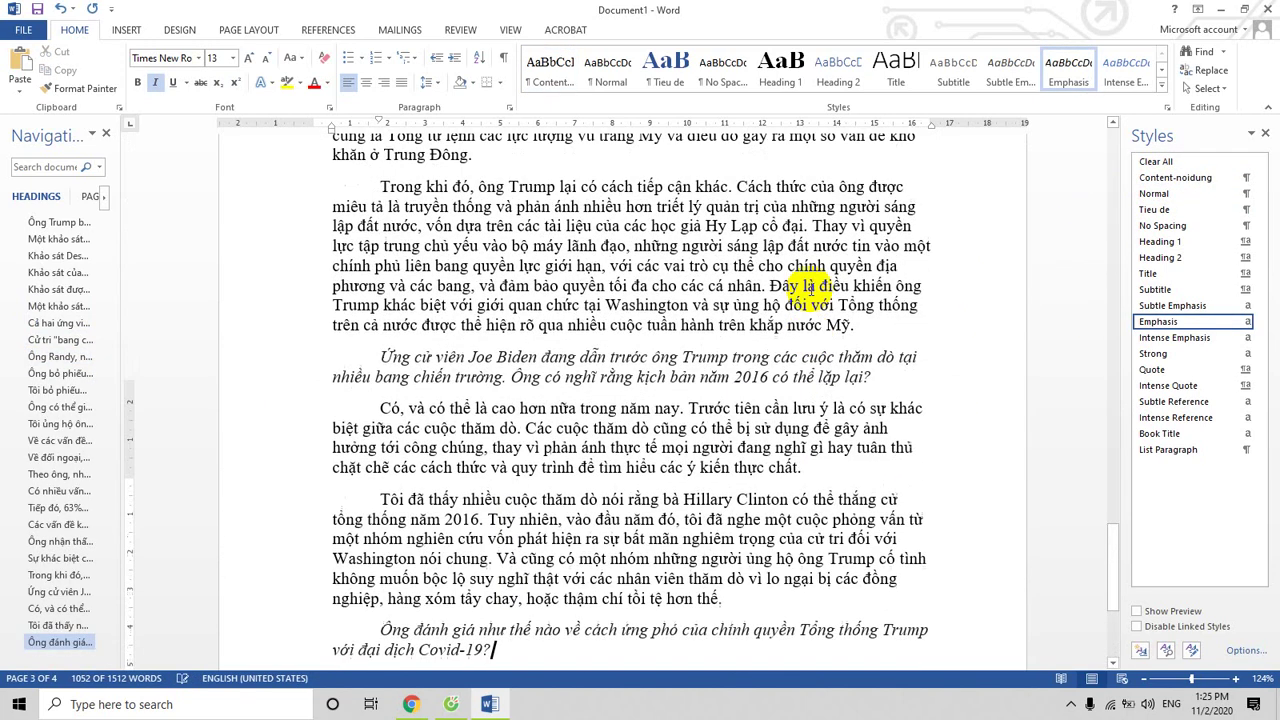
scroll(808, 287, up, 10)
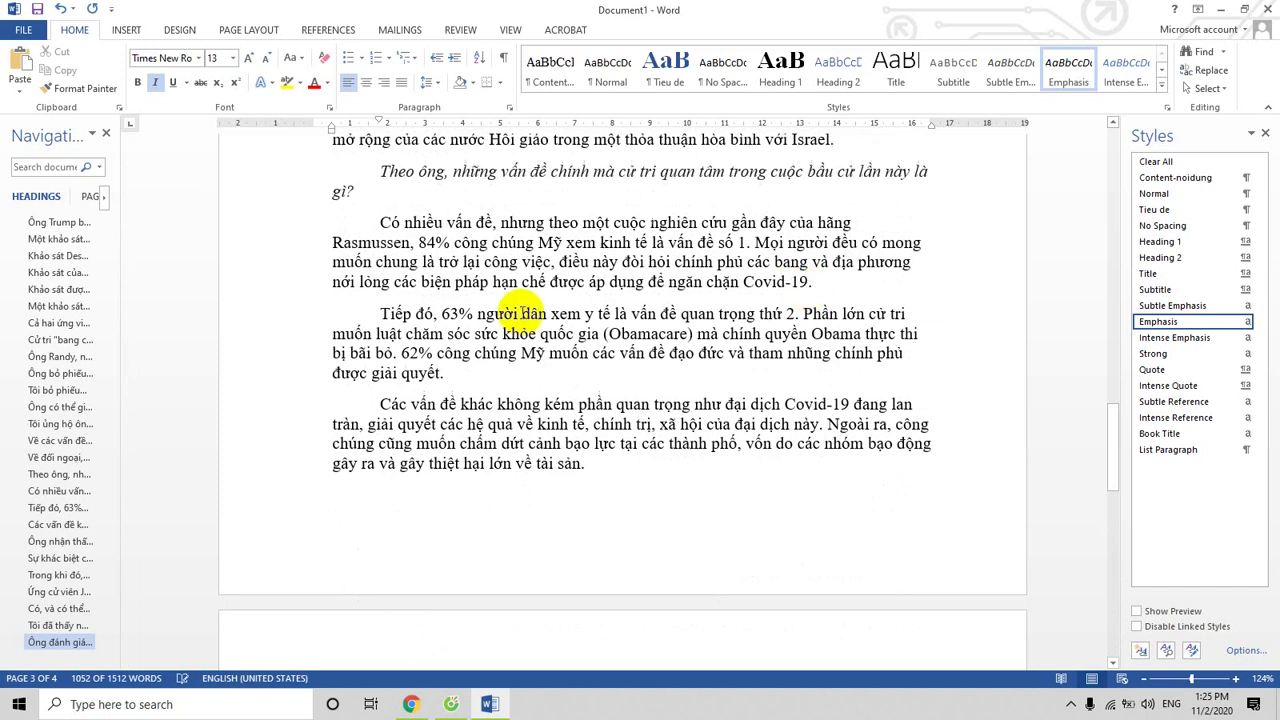
scroll(497, 310, up, 4)
scroll(491, 311, up, 6)
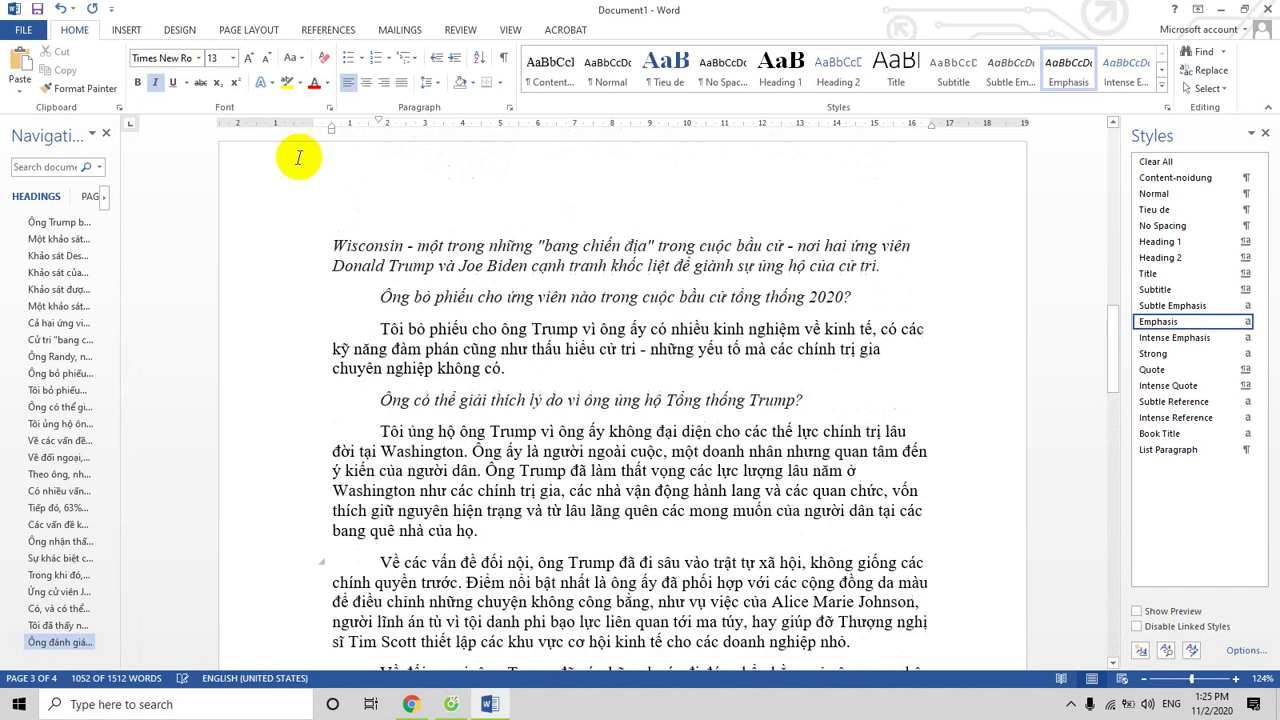
scroll(593, 358, up, 2)
scroll(593, 358, up, 3)
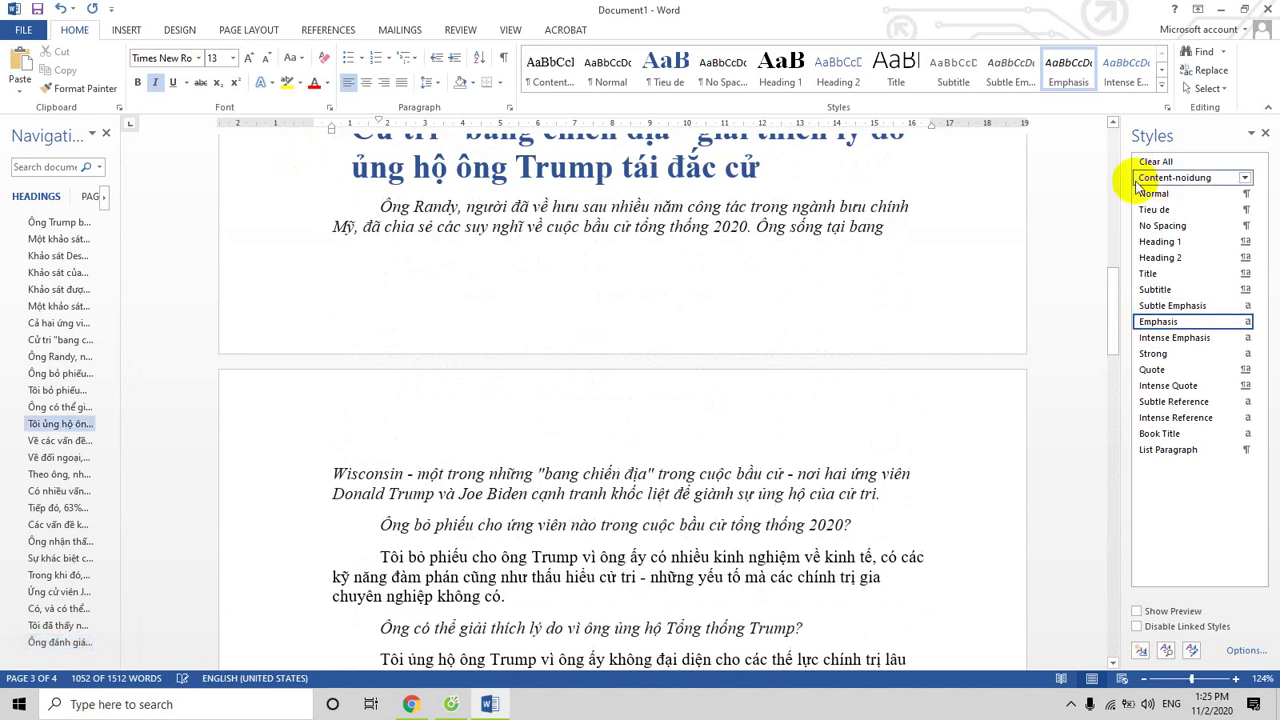
Modify the Content-noidung style so its paragraph alignment is Justified
click(1245, 177)
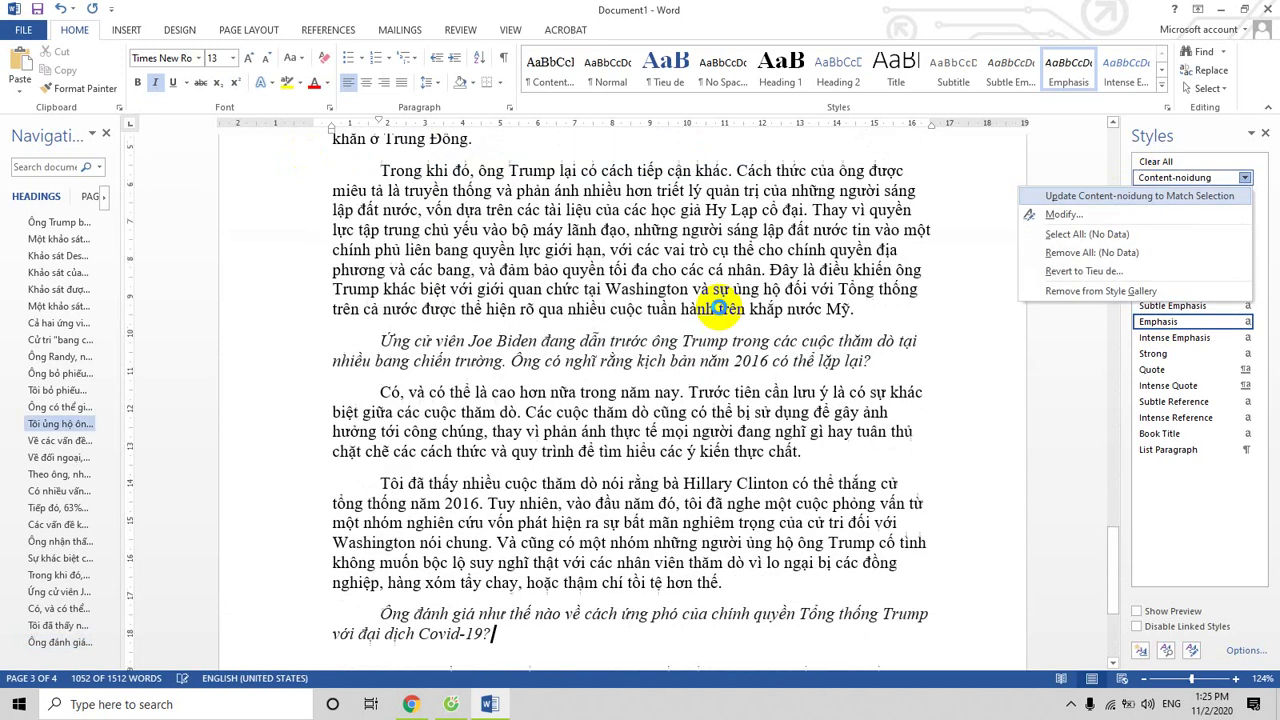
click(1145, 178)
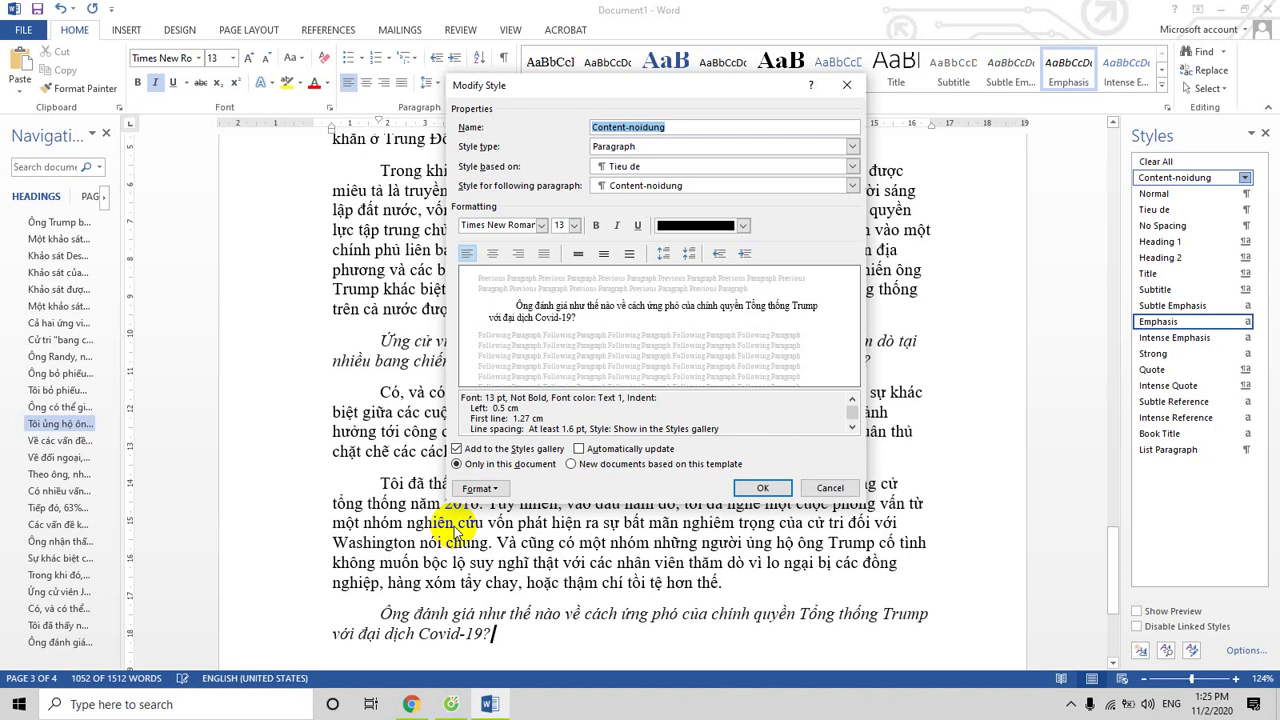
click(479, 488)
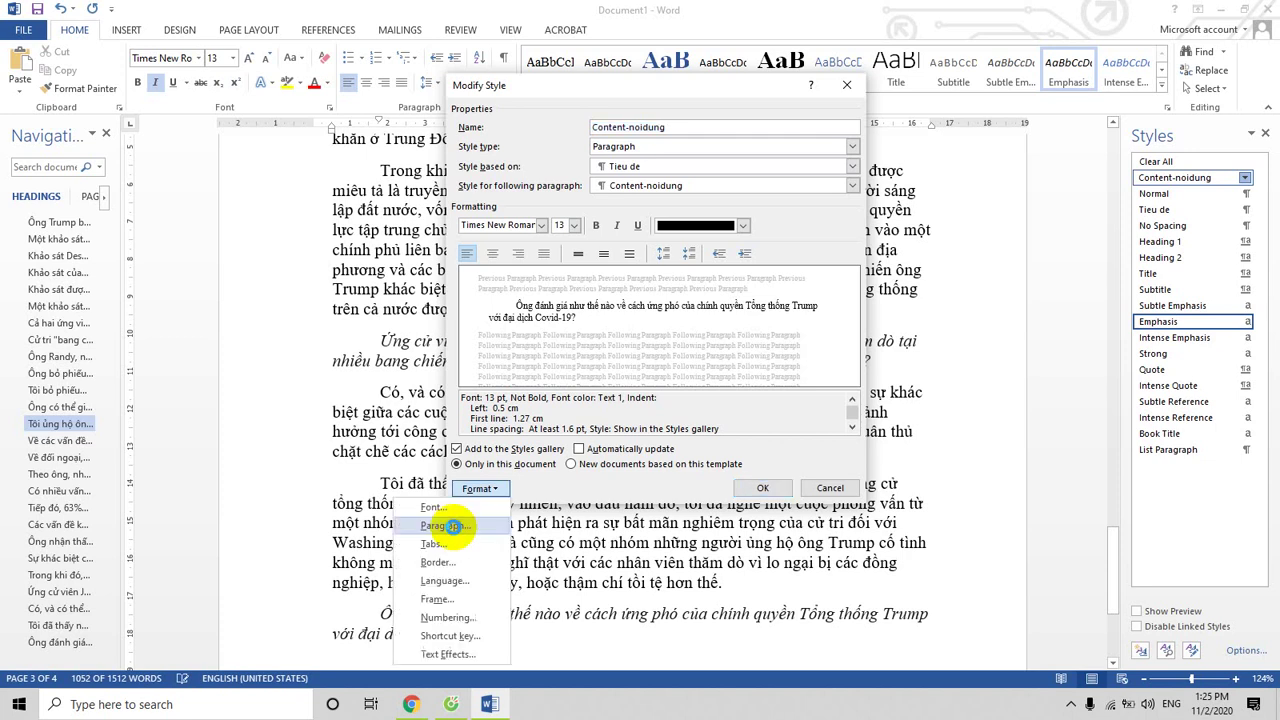
click(453, 525)
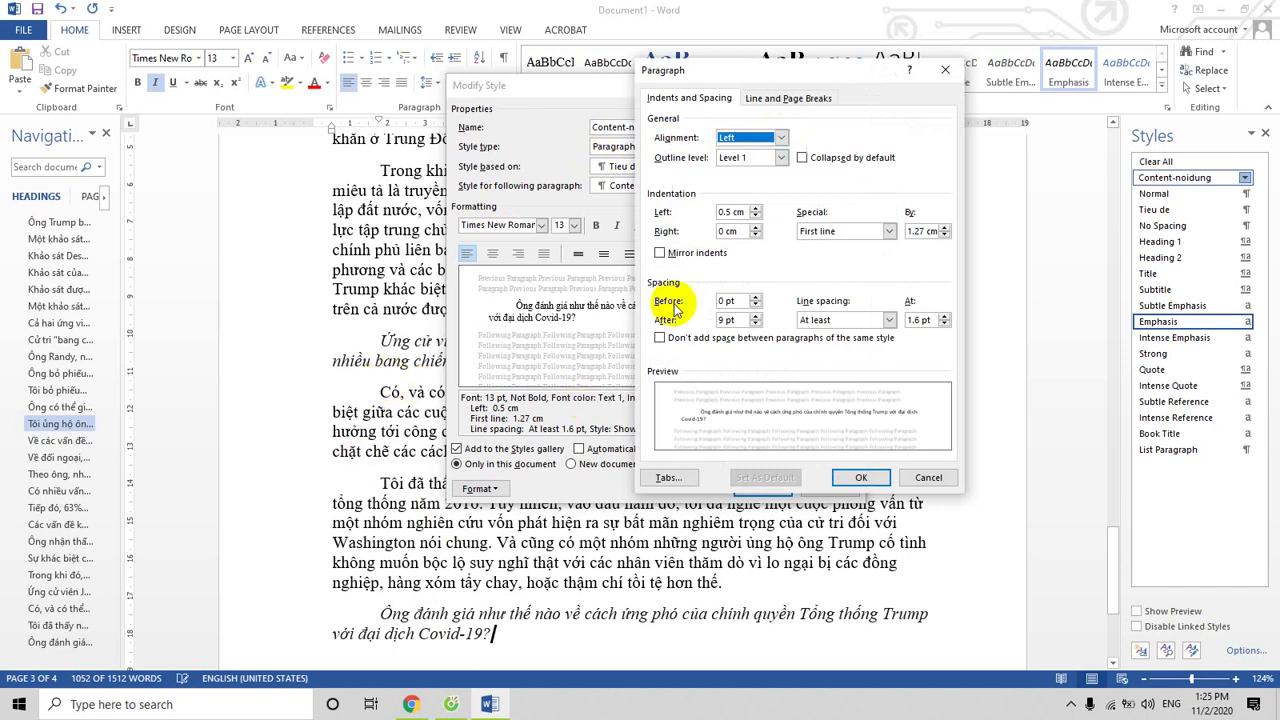
click(781, 137)
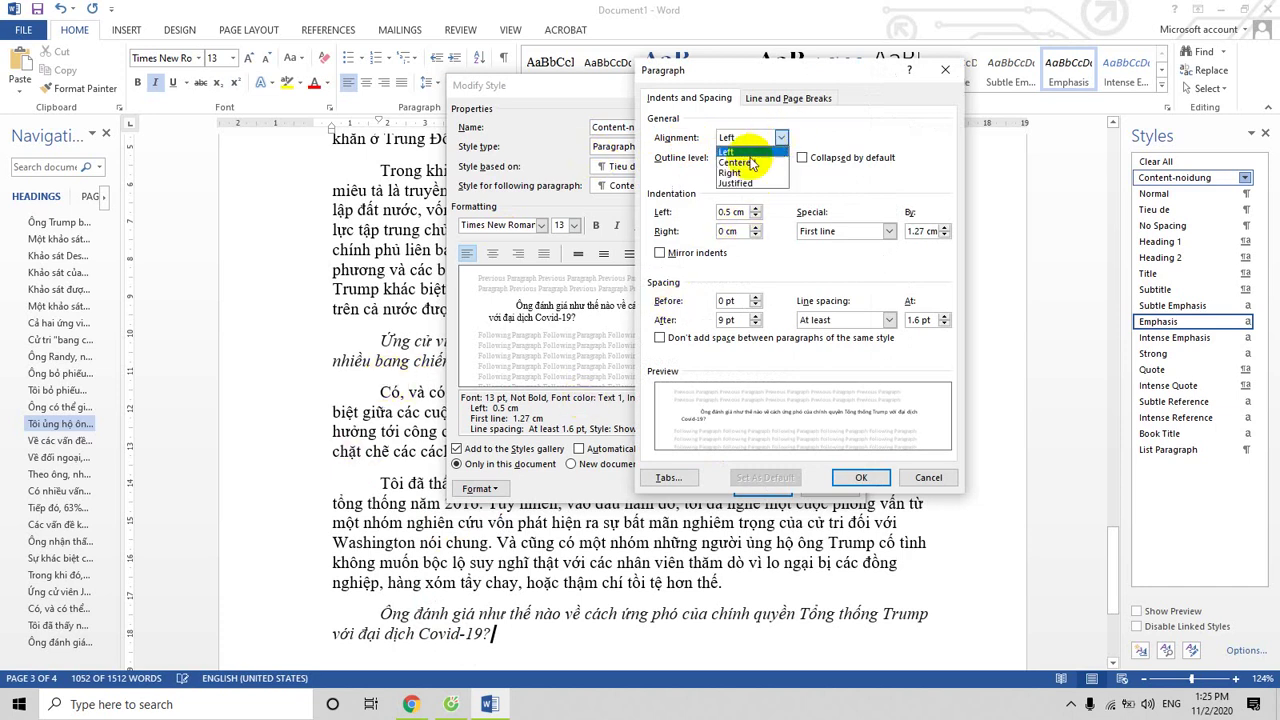
click(733, 185)
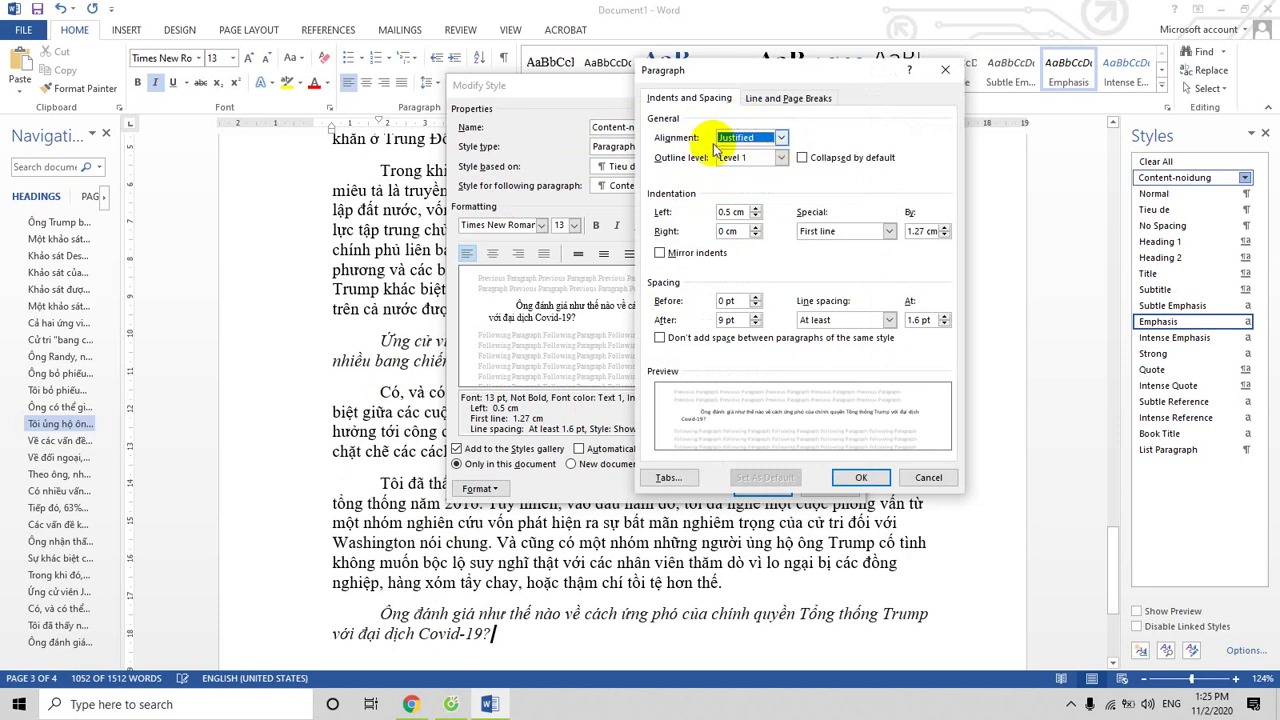
click(852, 477)
click(760, 488)
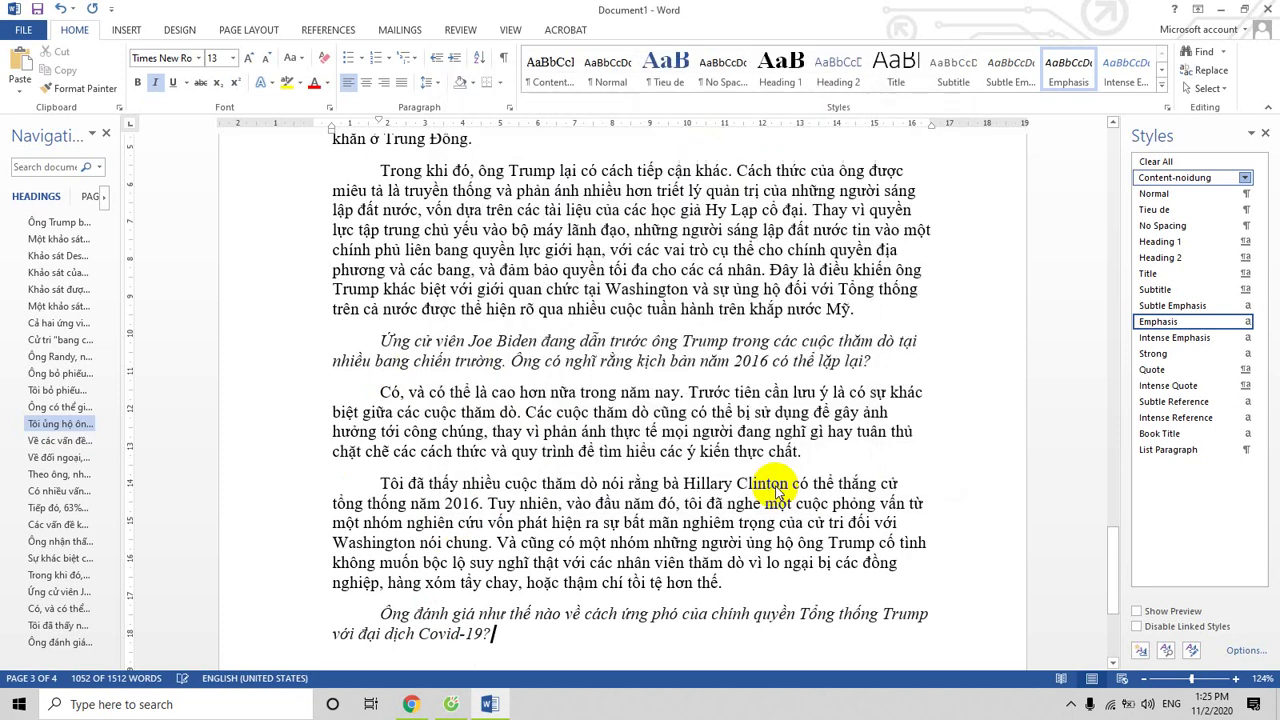
scroll(621, 320, up, 2)
scroll(621, 320, up, 4)
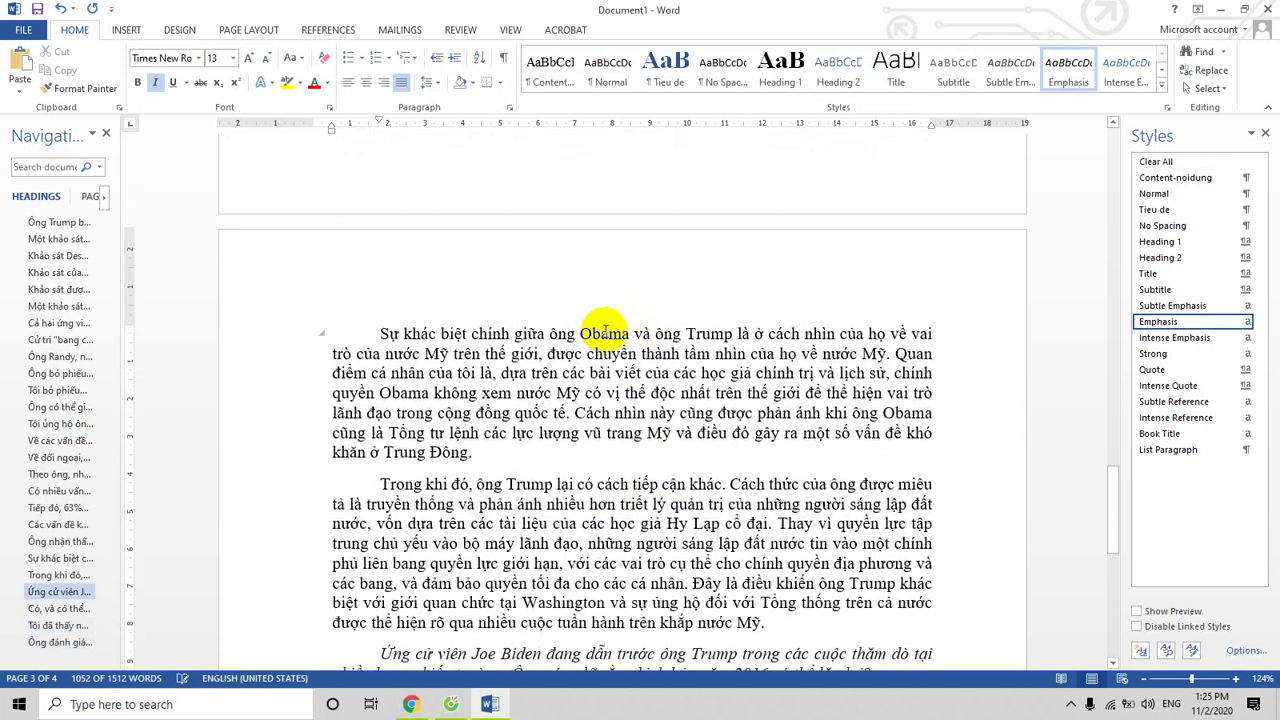
scroll(845, 340, down, 2)
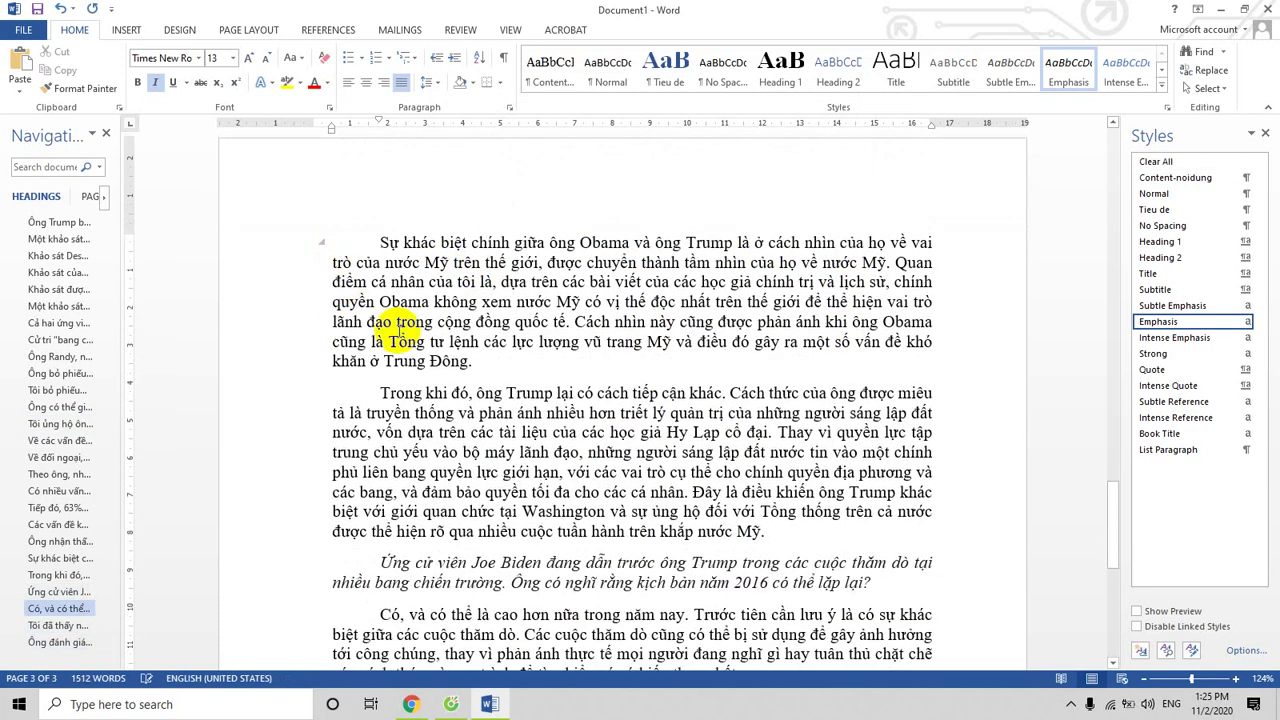
scroll(817, 308, down, 4)
scroll(817, 308, down, 1)
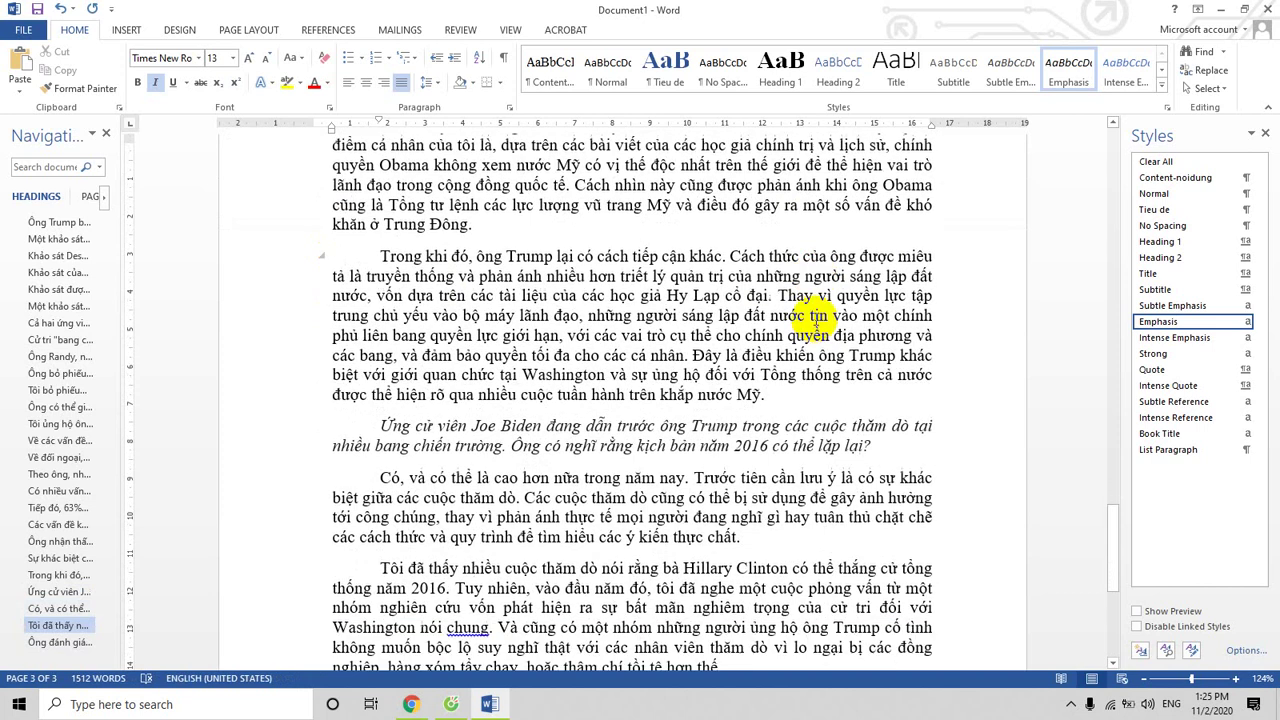
scroll(817, 310, down, 3)
scroll(816, 315, down, 3)
scroll(790, 360, up, 2)
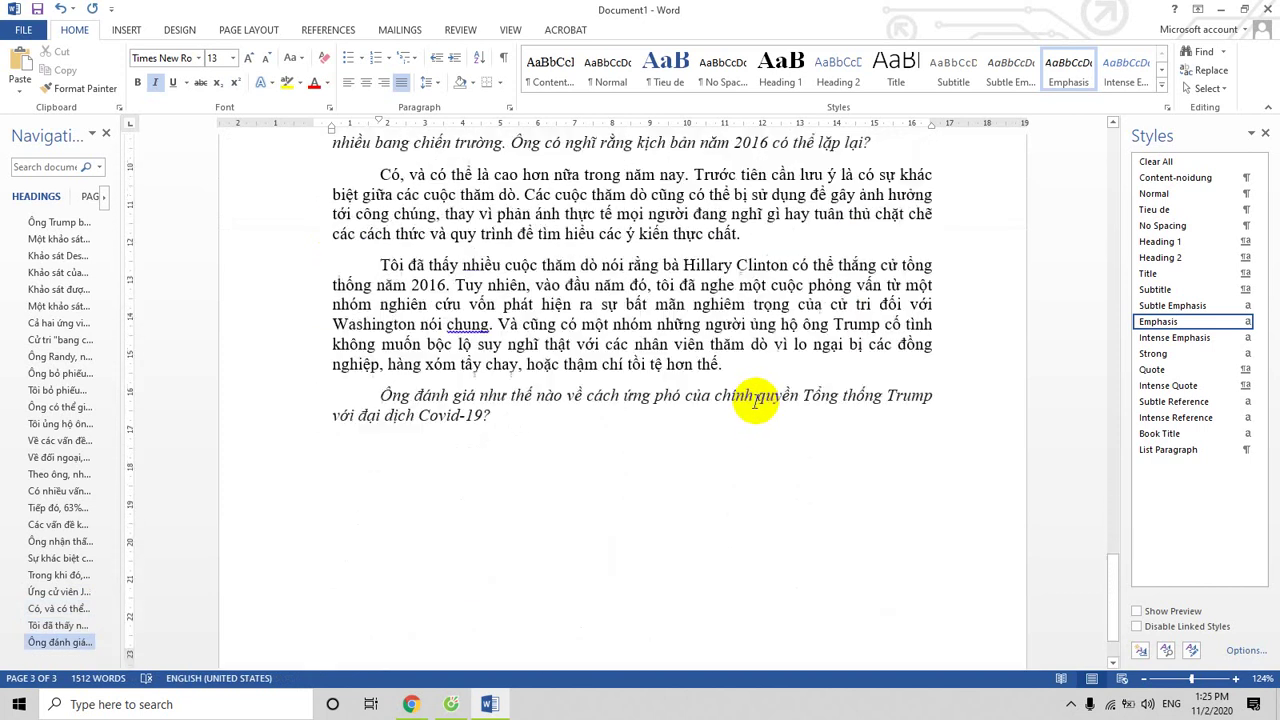
scroll(763, 396, up, 8)
scroll(763, 396, up, 4)
scroll(763, 396, up, 6)
scroll(763, 396, up, 5)
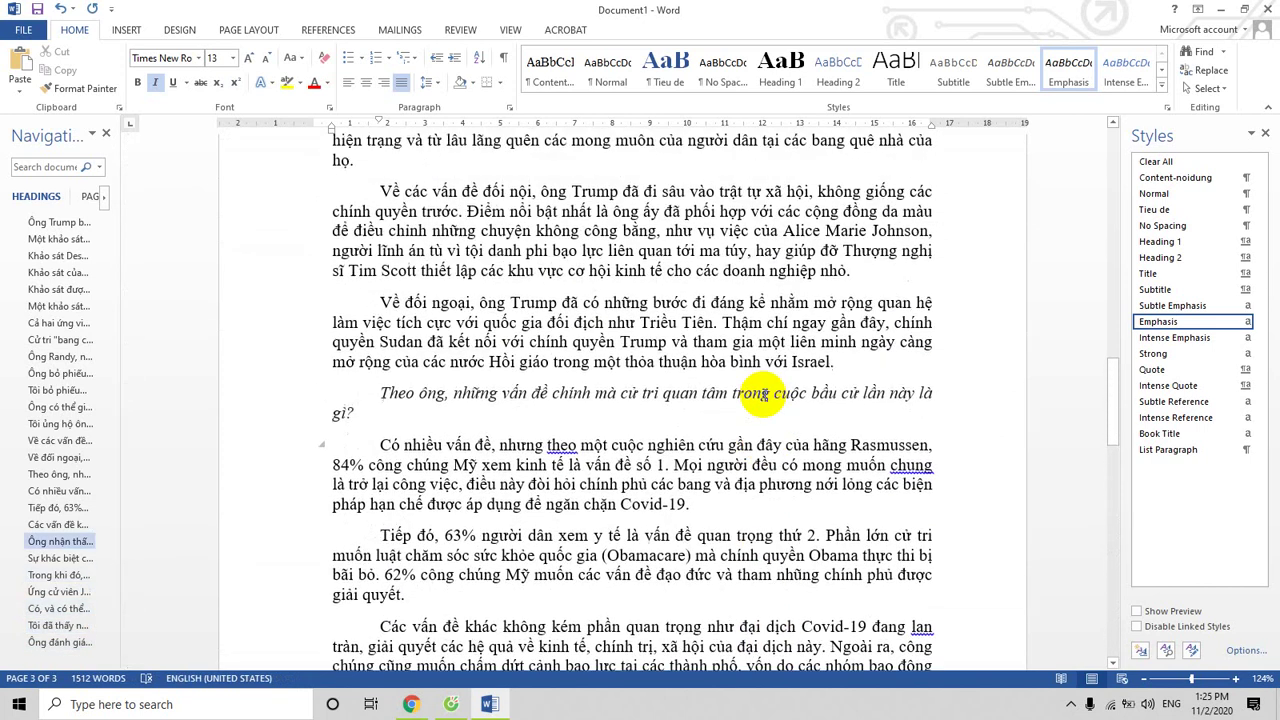
scroll(763, 396, up, 2)
scroll(763, 395, up, 2)
scroll(763, 396, up, 2)
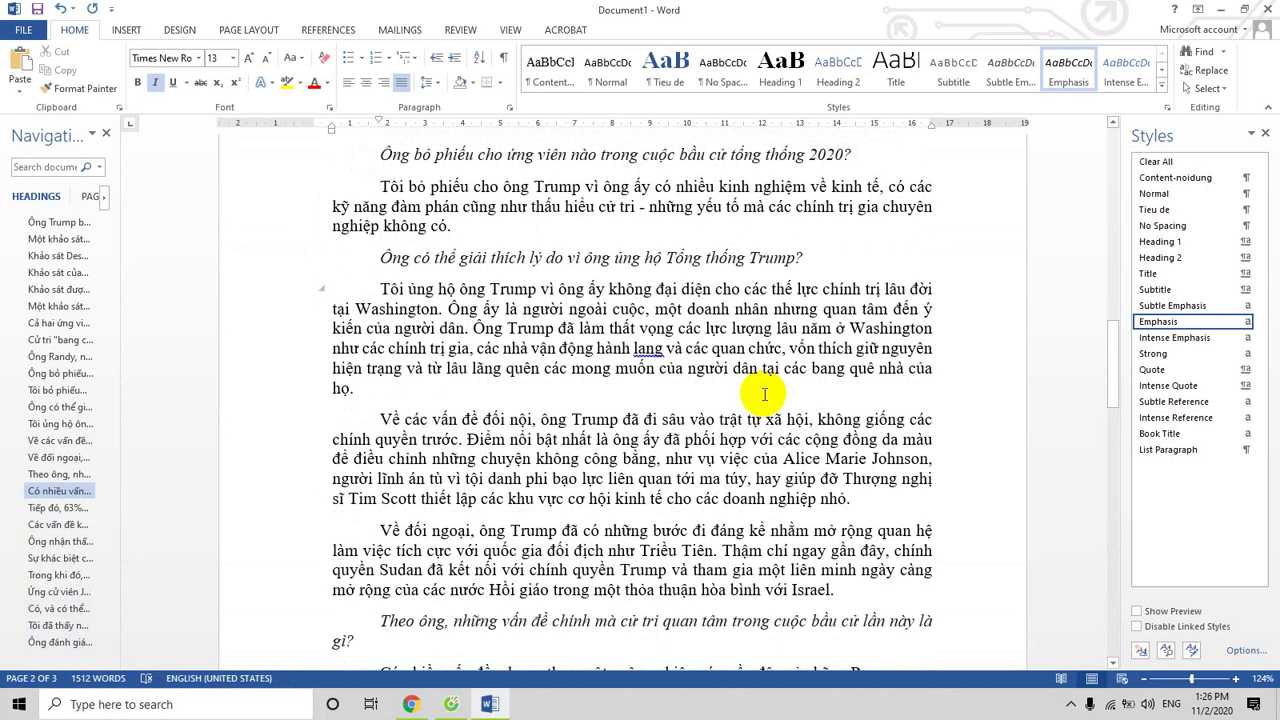
scroll(764, 395, up, 4)
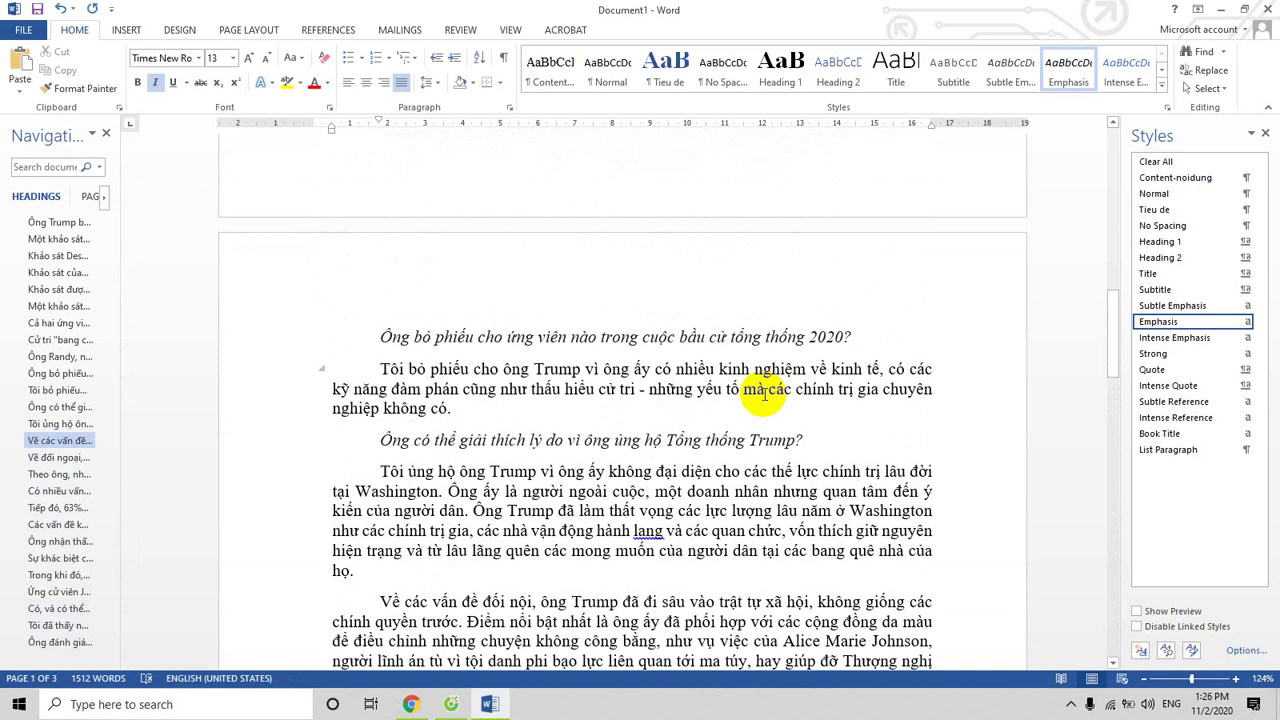
scroll(764, 395, up, 4)
scroll(757, 386, up, 3)
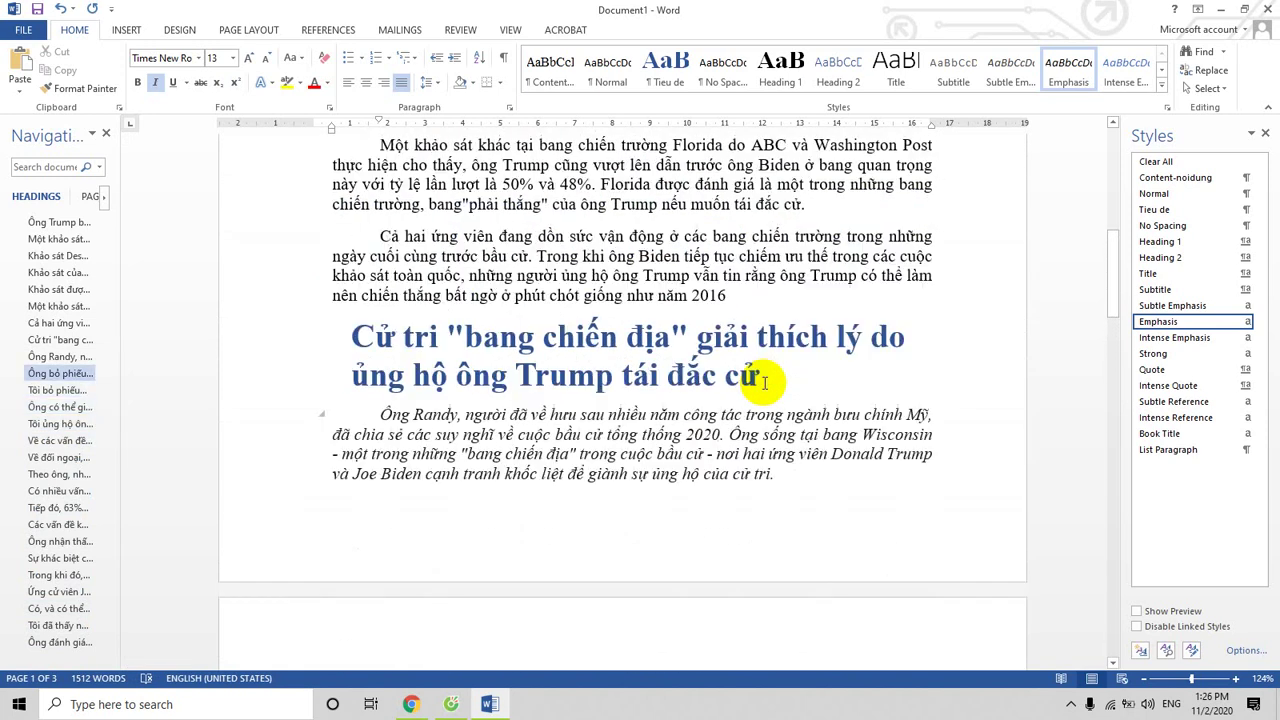
scroll(749, 371, up, 6)
scroll(771, 371, up, 6)
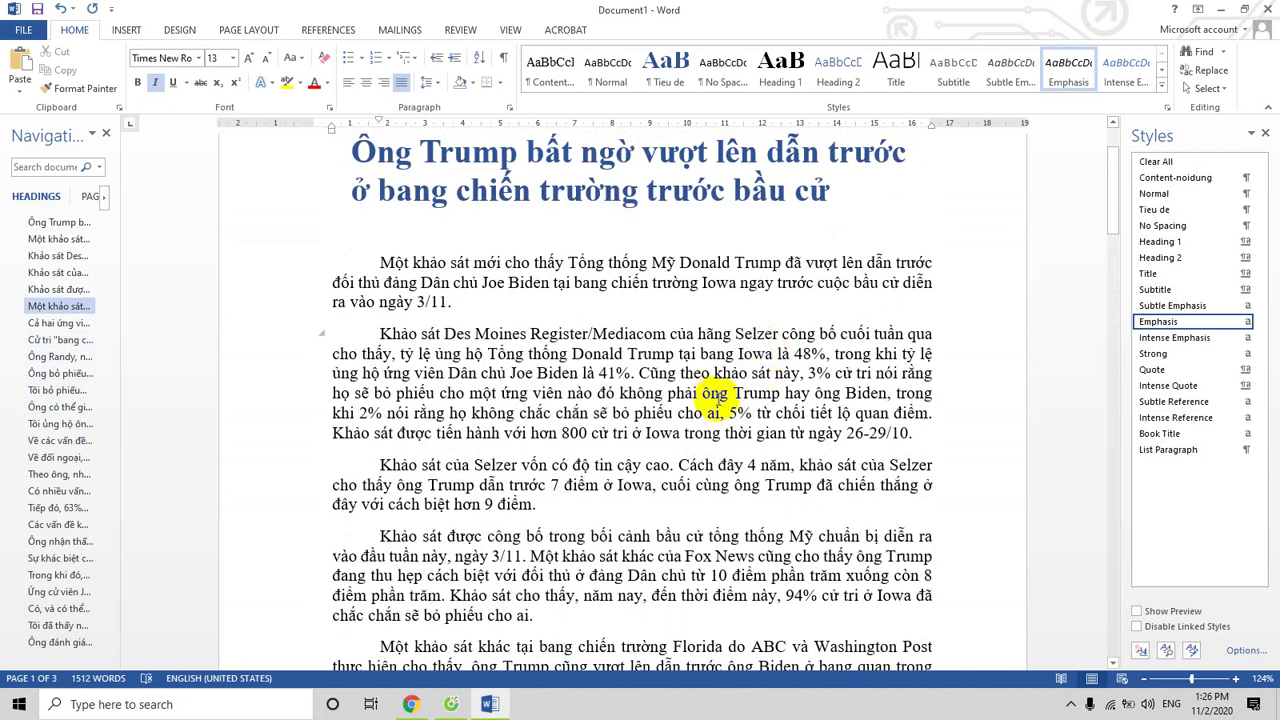
scroll(714, 396, down, 2)
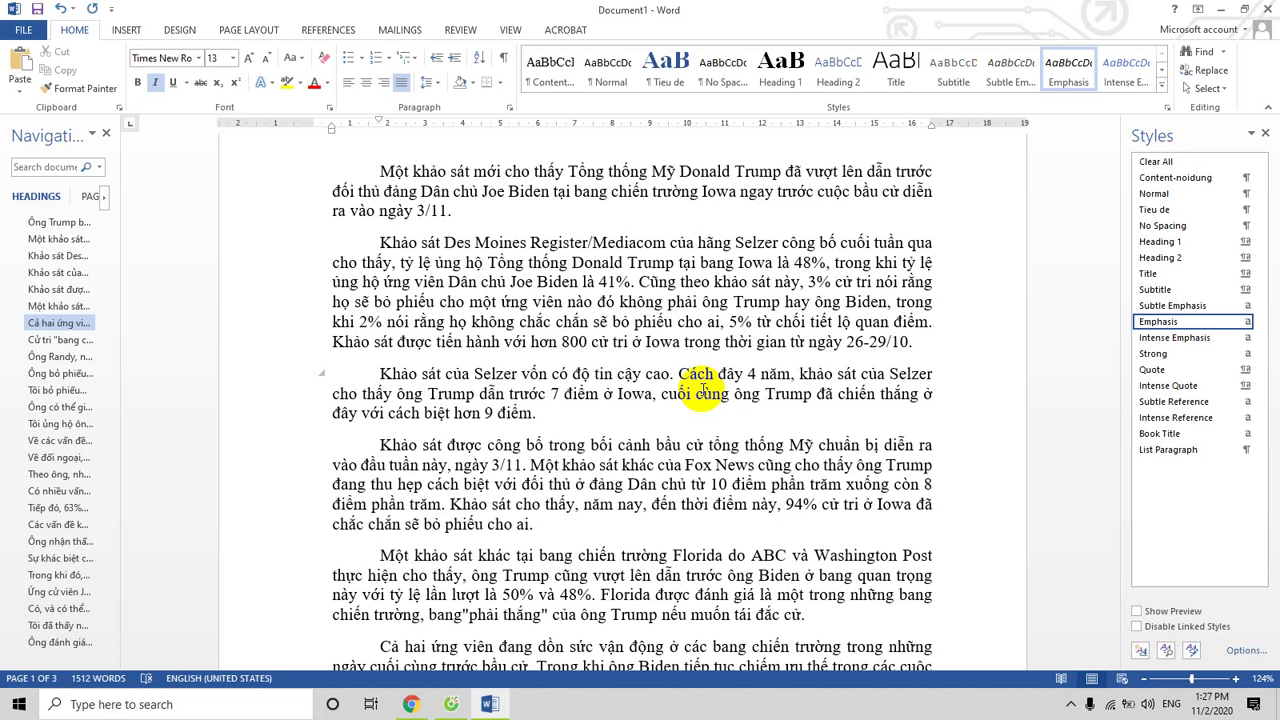
scroll(703, 390, down, 5)
scroll(703, 390, down, 2)
scroll(699, 389, down, 3)
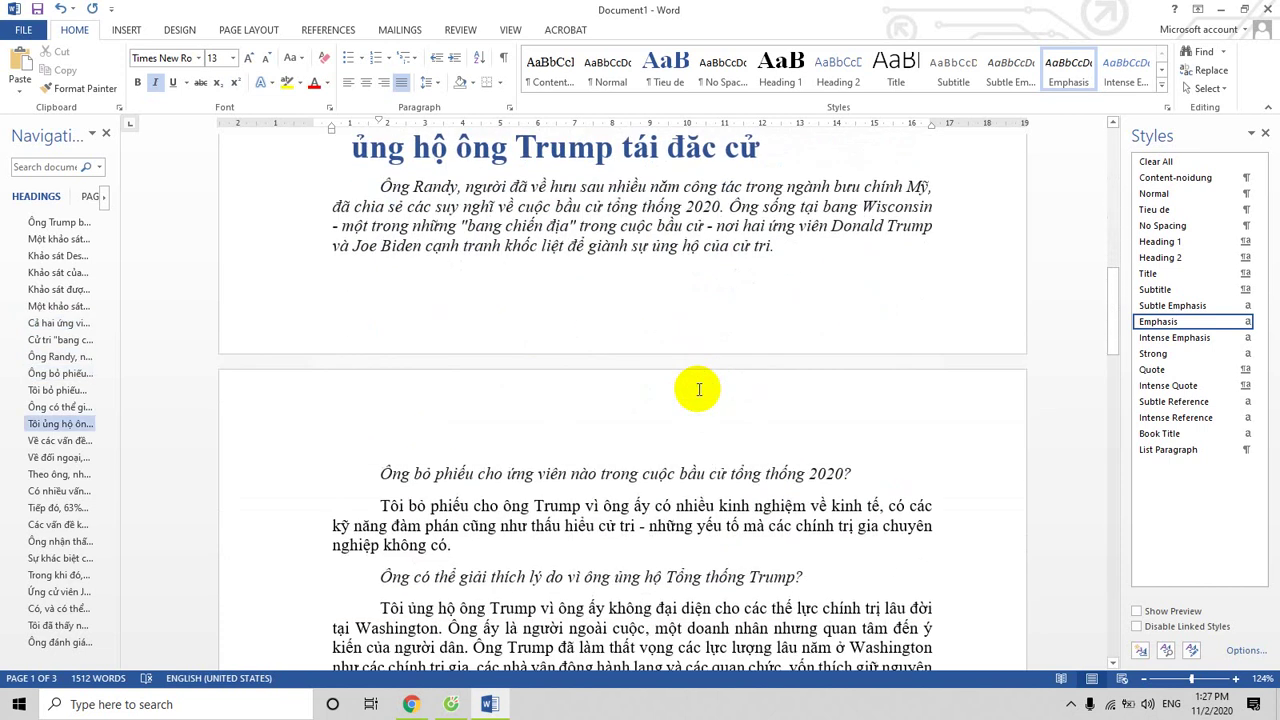
scroll(699, 389, down, 8)
scroll(699, 389, down, 10)
scroll(699, 380, up, 6)
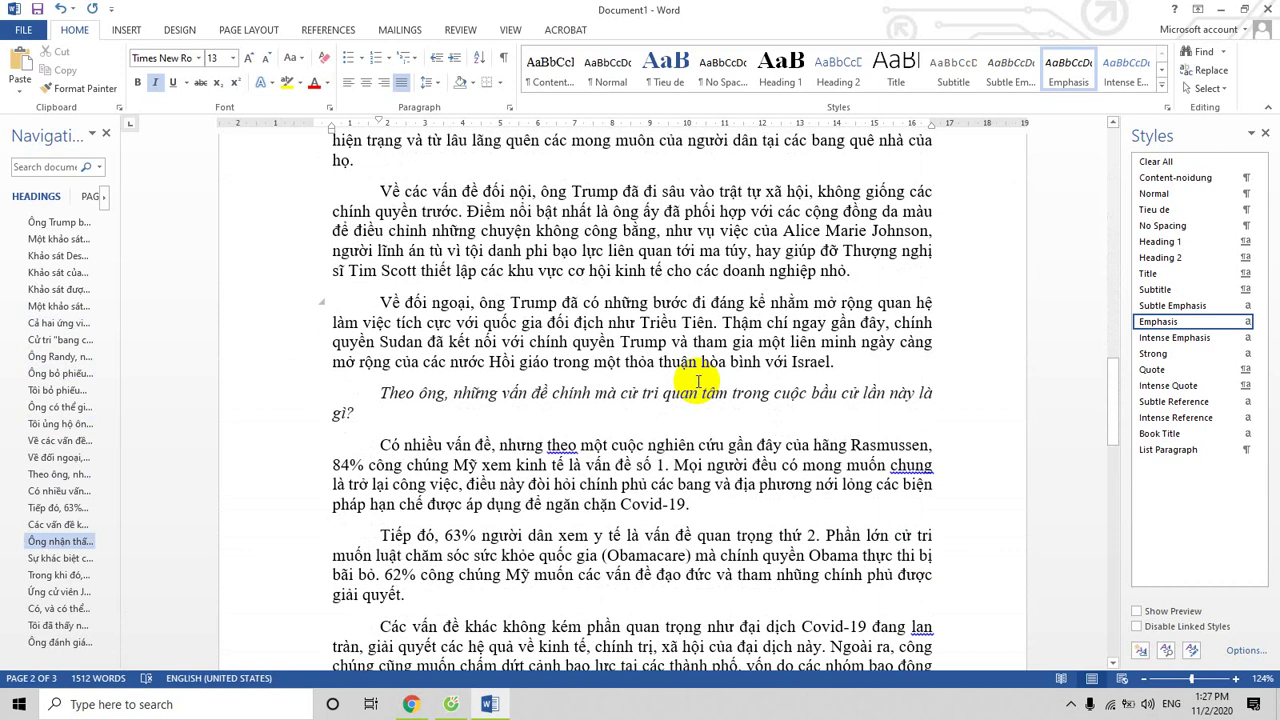
scroll(698, 380, up, 10)
scroll(698, 380, up, 5)
scroll(698, 382, up, 8)
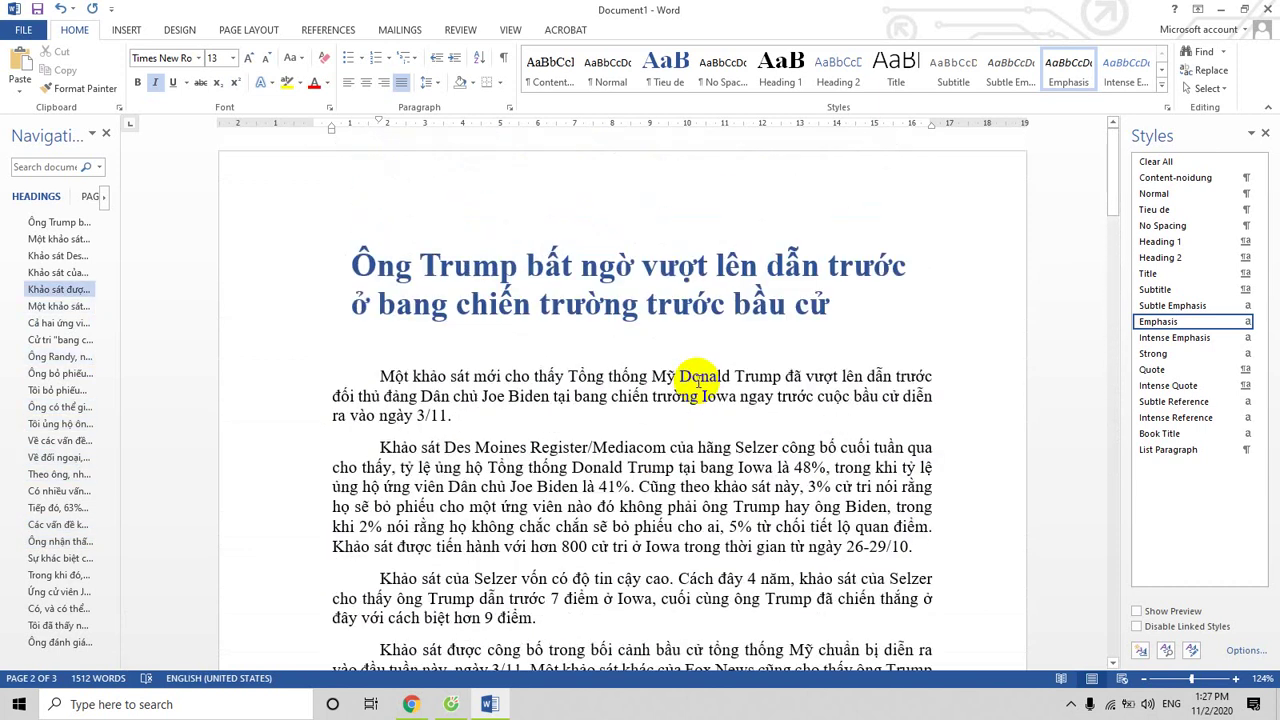
scroll(698, 382, down, 2)
scroll(698, 382, up, 2)
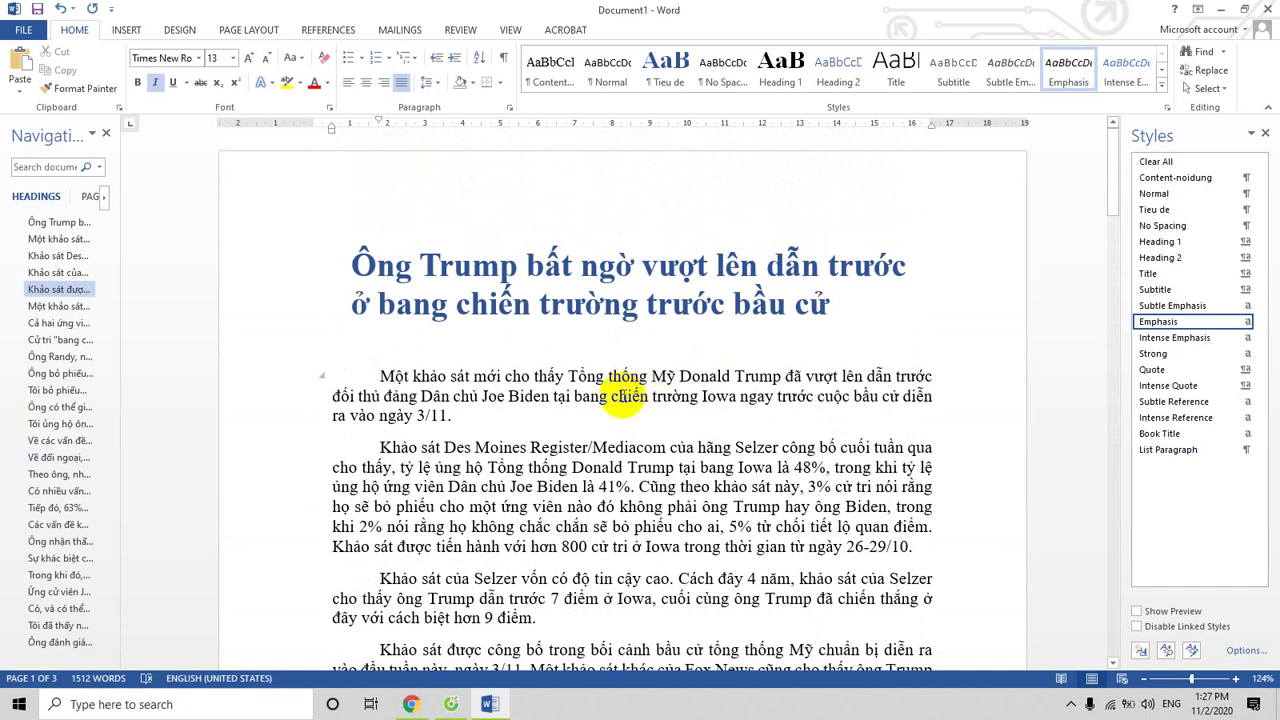
scroll(488, 420, down, 2)
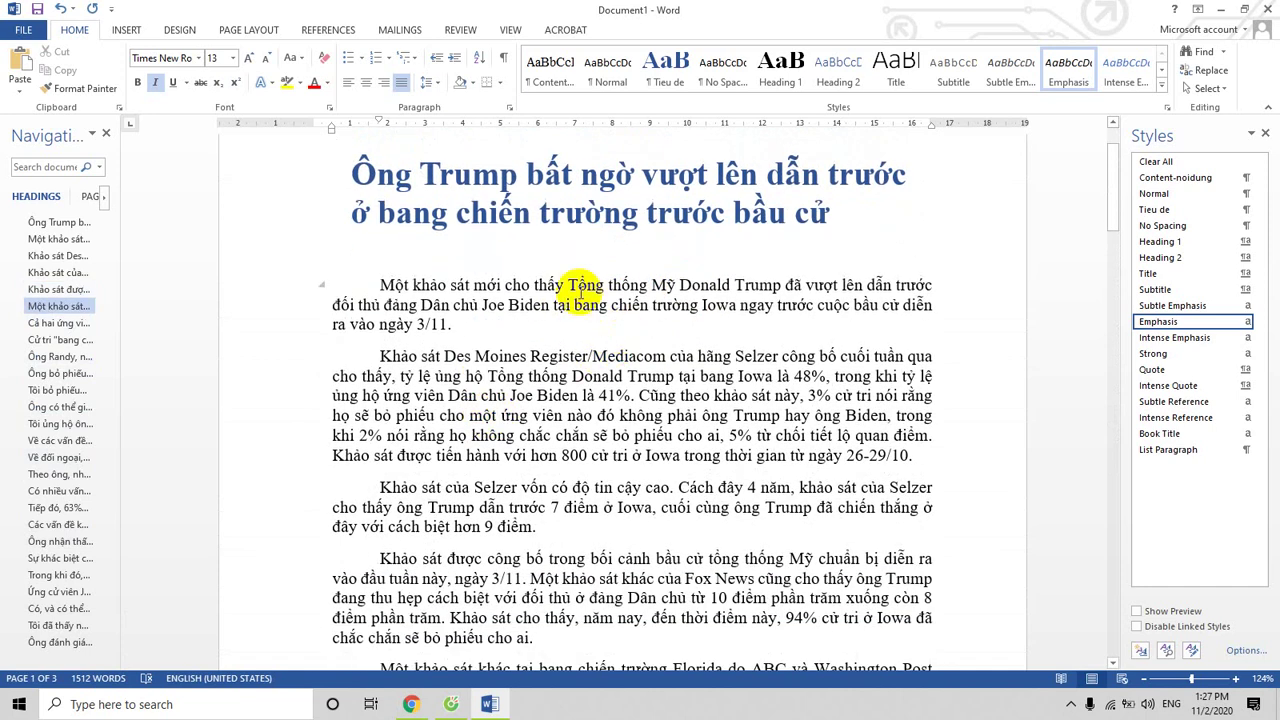
scroll(584, 284, up, 2)
scroll(520, 430, down, 2)
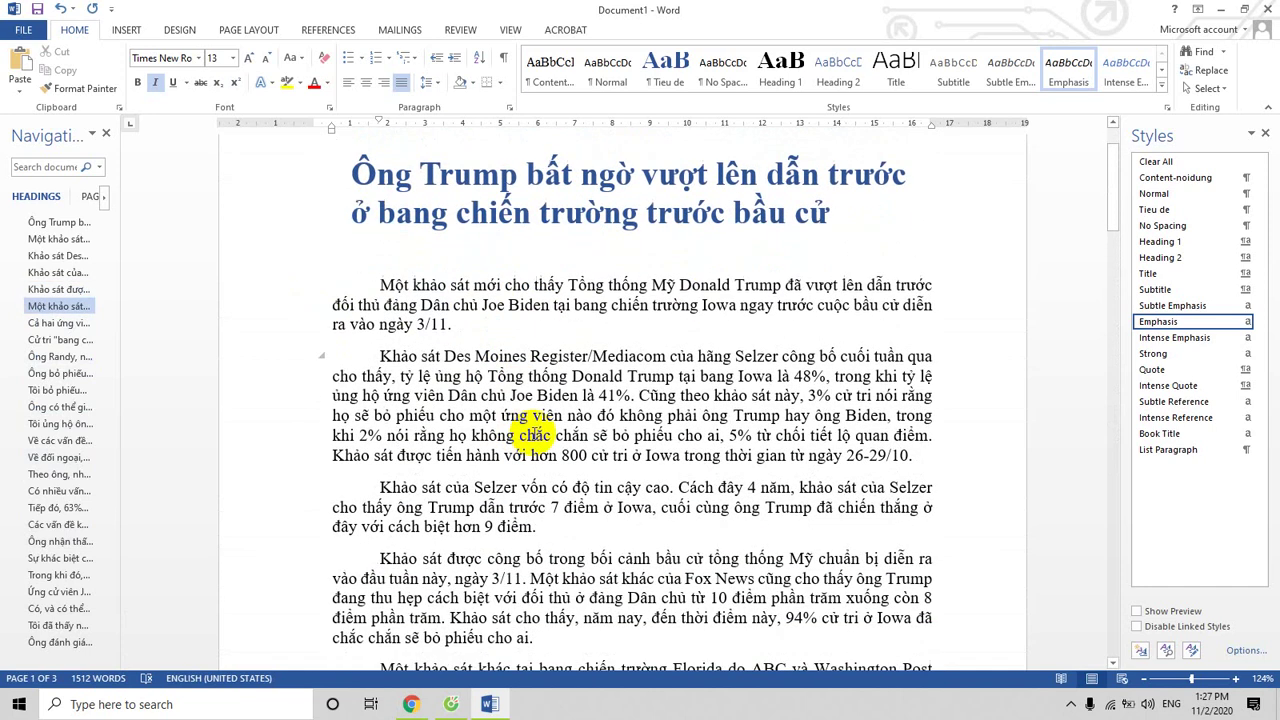
click(917, 454)
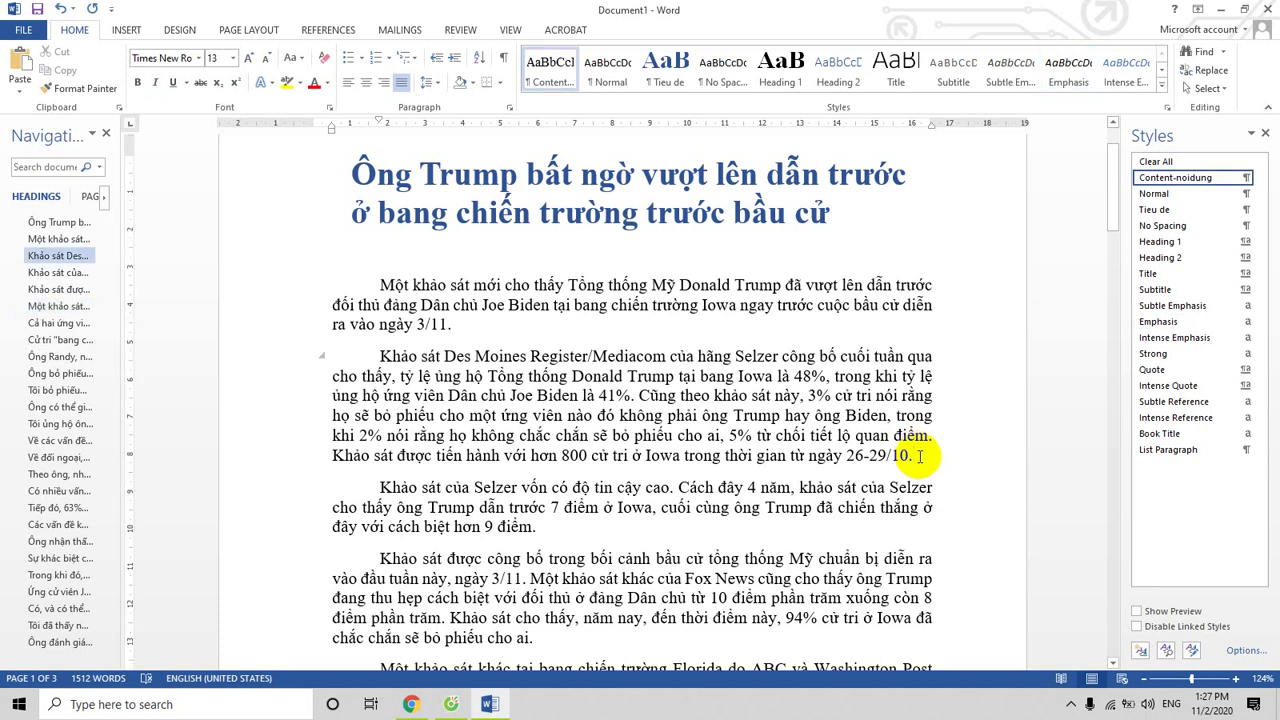
Add a blank line after the Des Moines survey paragraph and insert the trump-biden image from Desktop > Kho anh
key(Return)
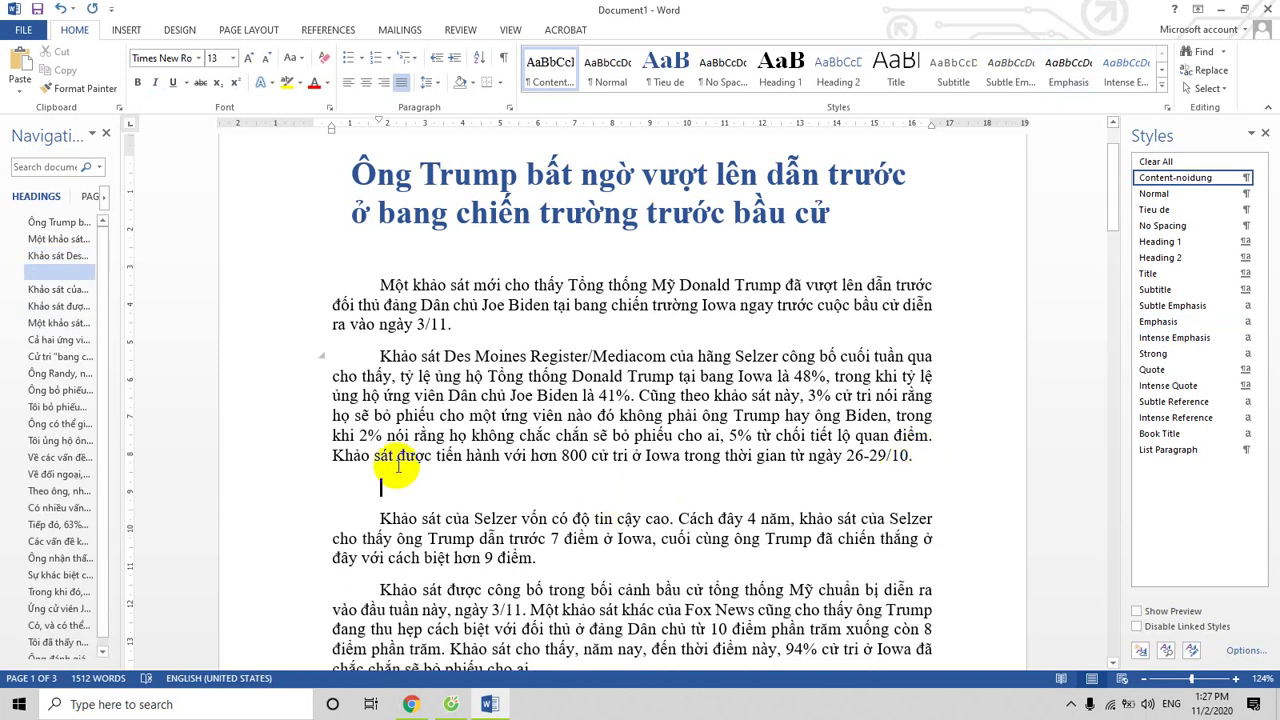
click(126, 29)
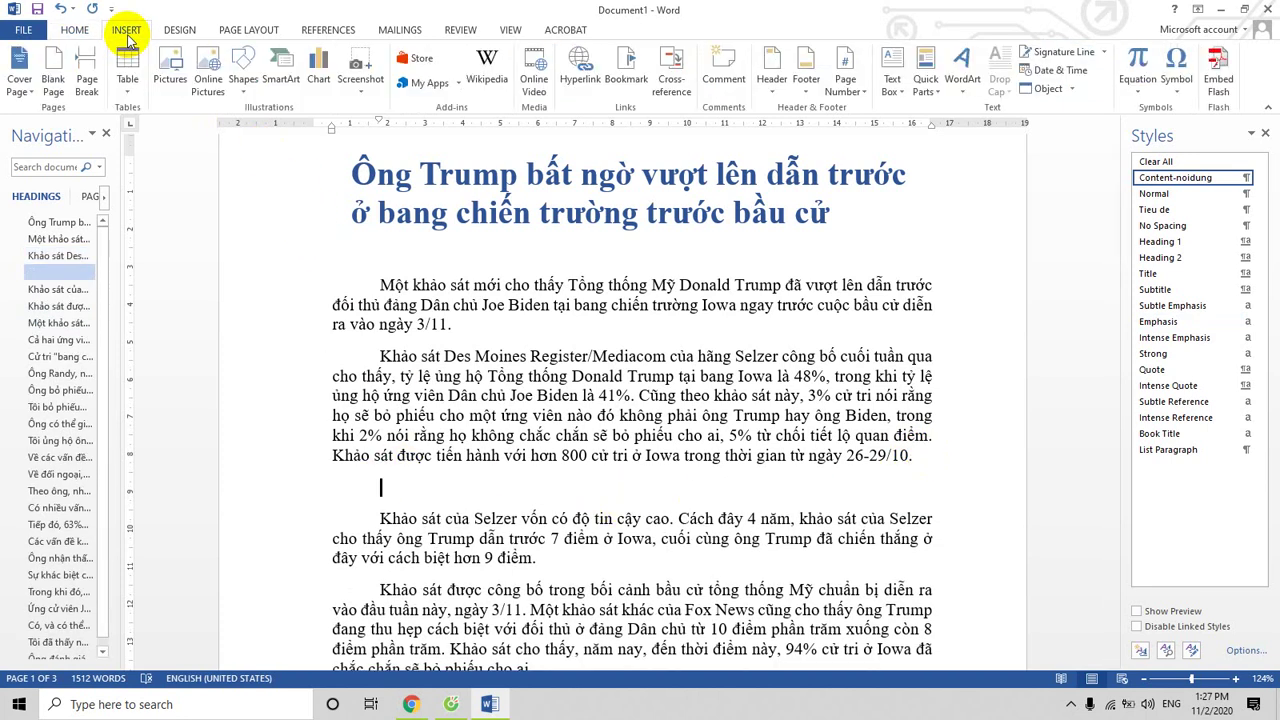
click(158, 74)
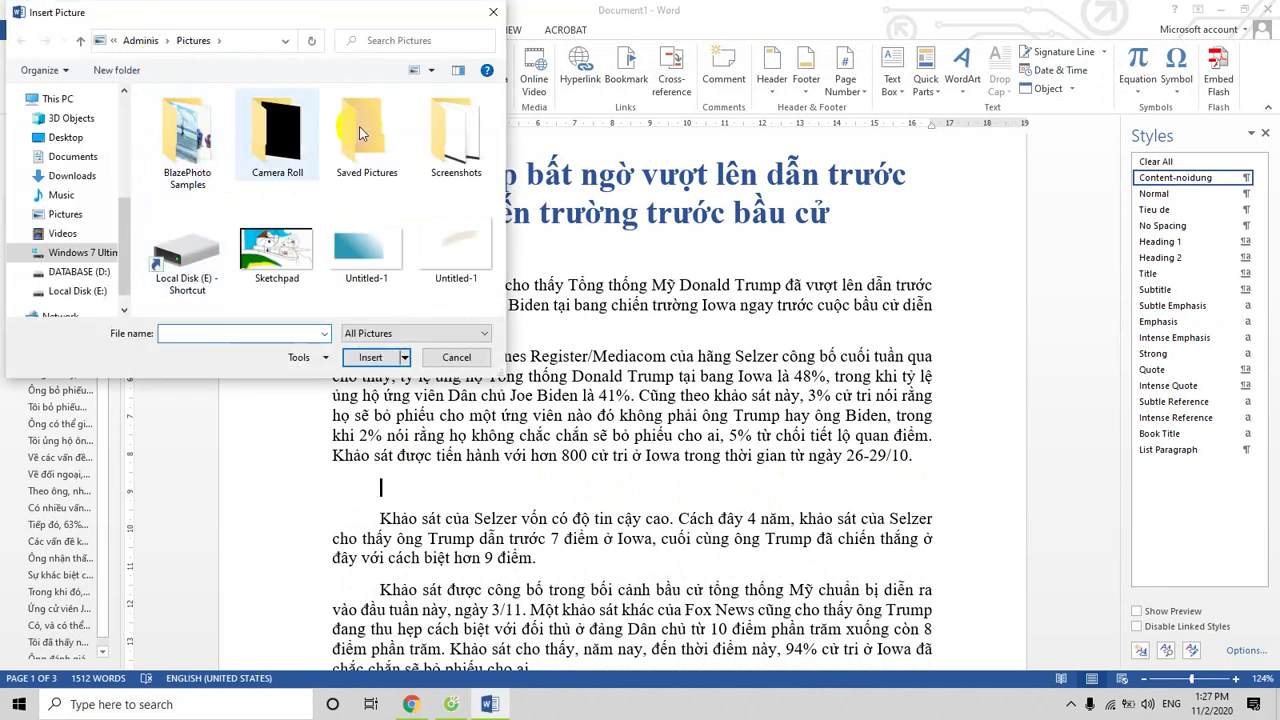
click(64, 137)
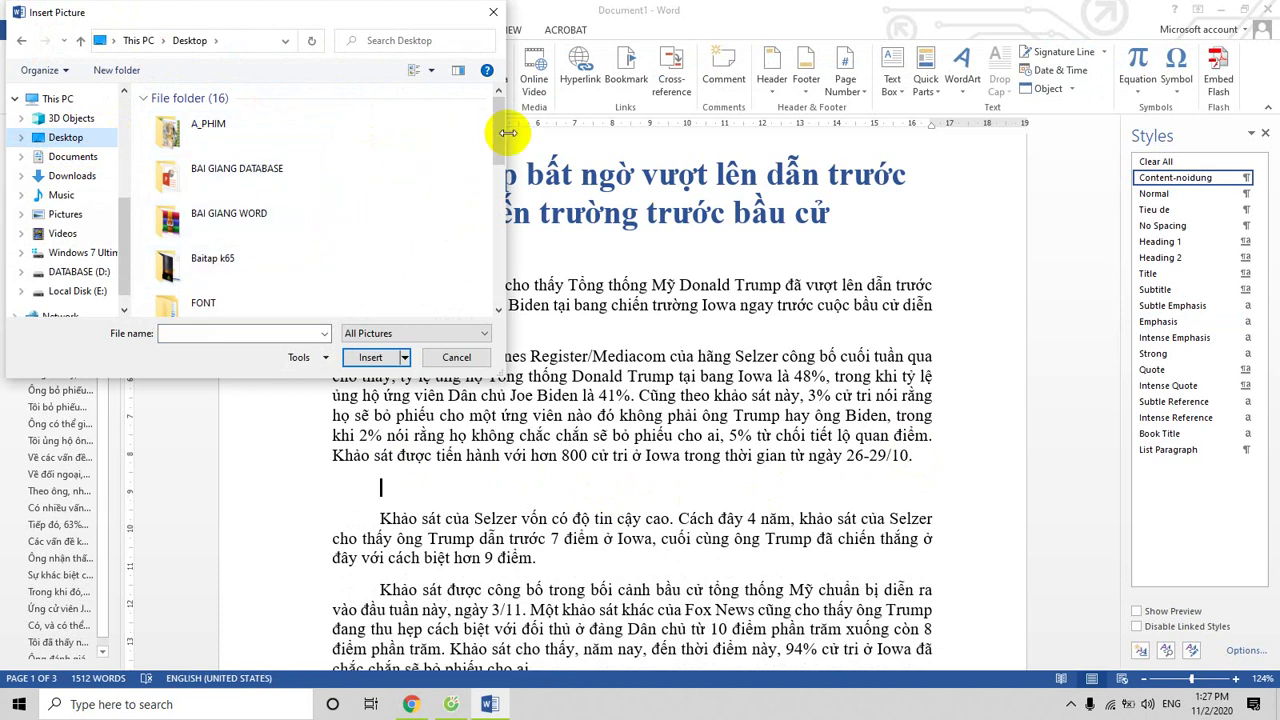
drag(499, 142, 493, 190)
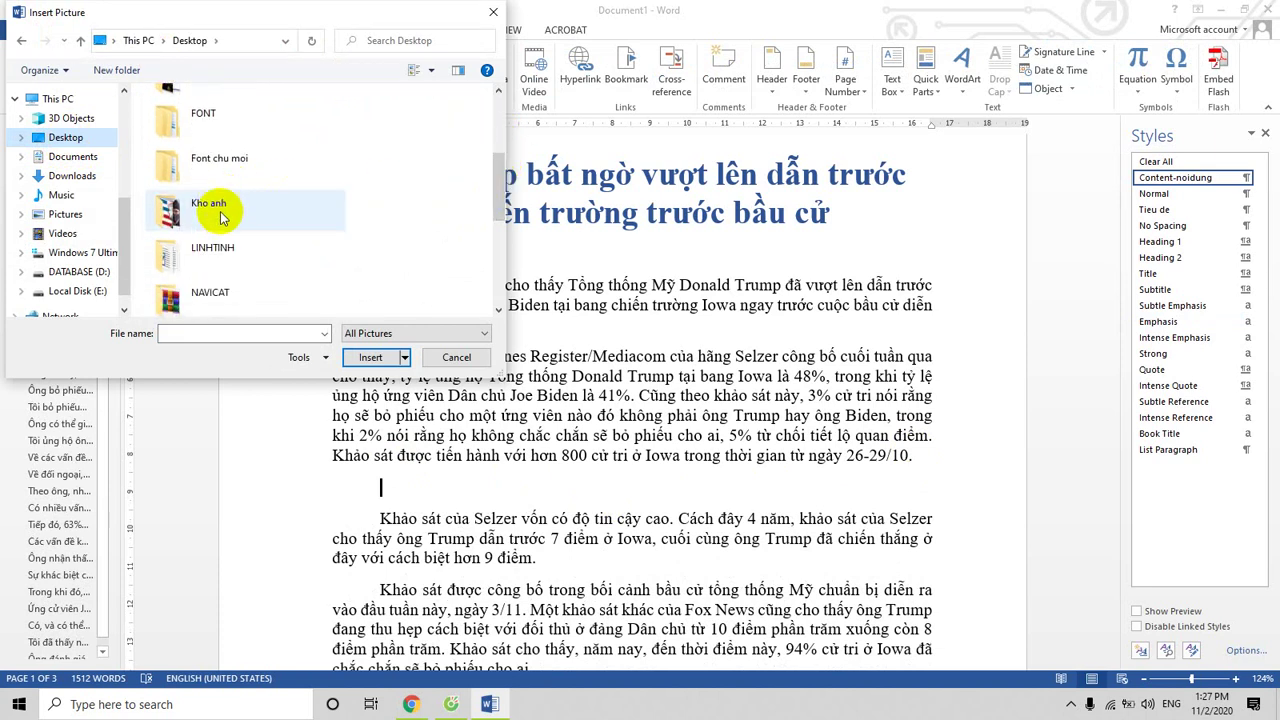
click(220, 222)
double_click(220, 222)
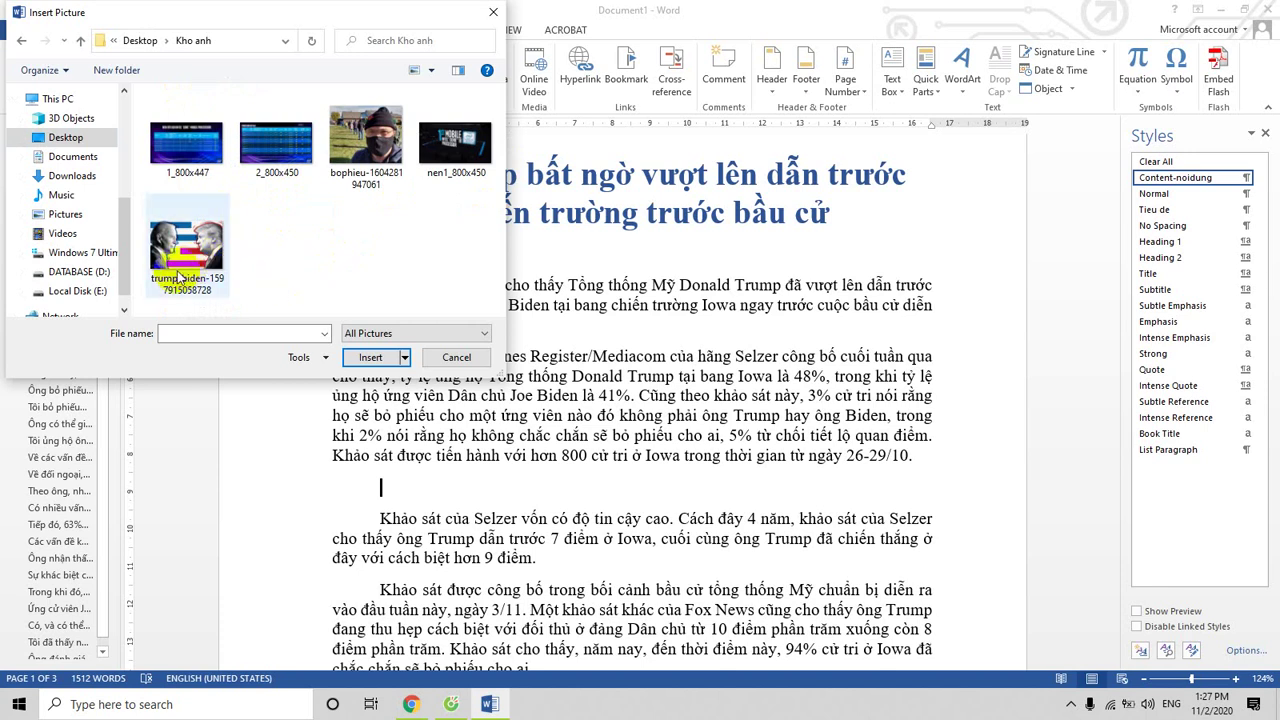
double_click(193, 254)
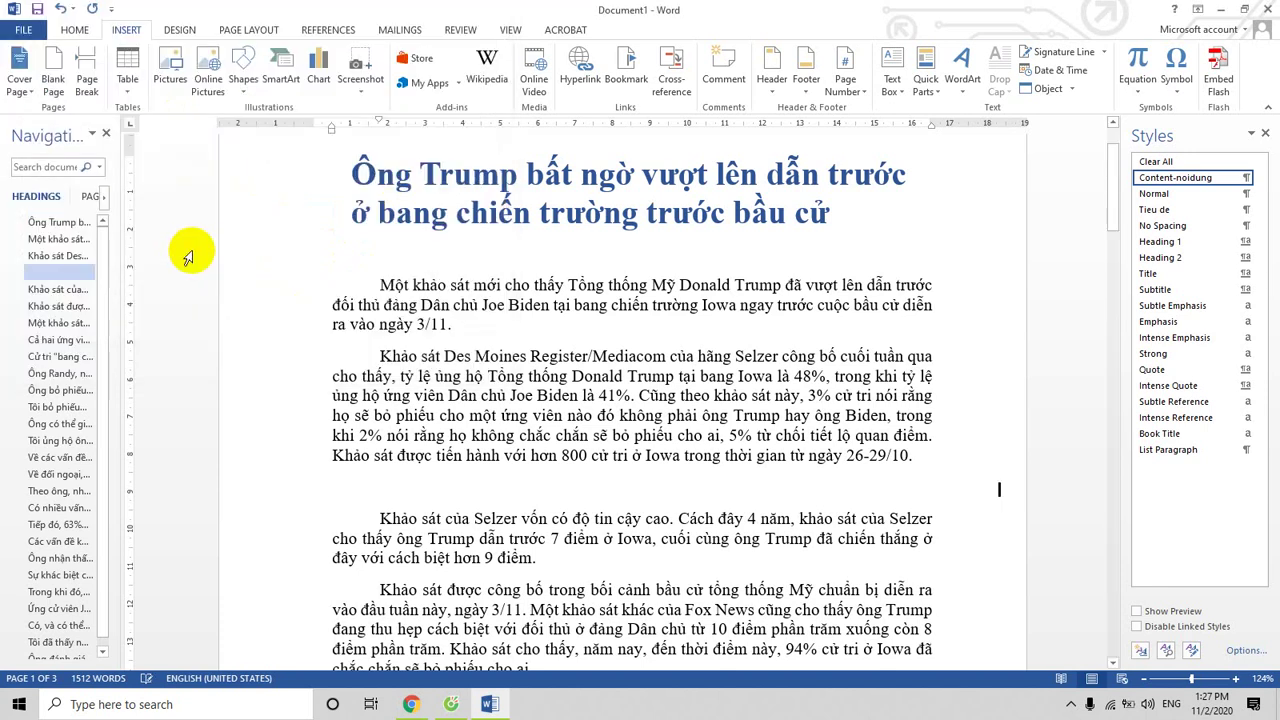
Shrink the Trump–Biden photo to 6.89 × 10.34 cm and bring up its Layout Options
scroll(780, 285, down, 3)
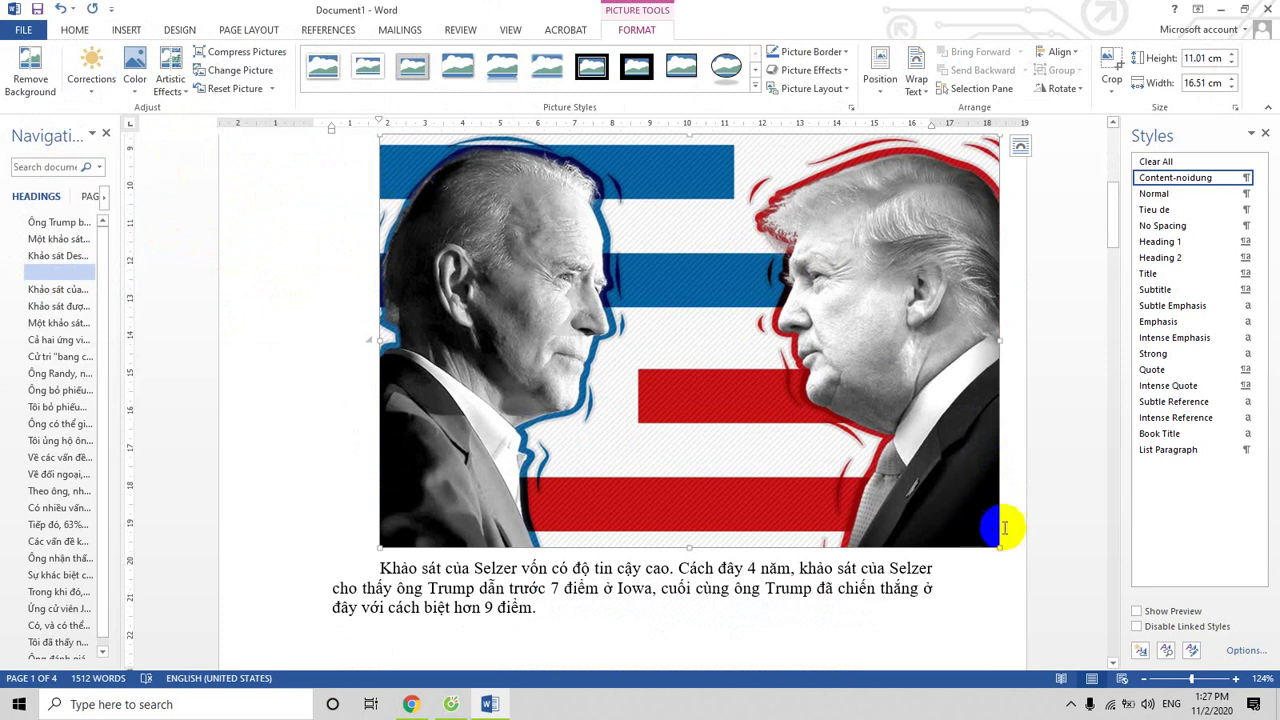
mouse_move(995, 547)
mouse_down()
mouse_move(873, 468)
mouse_move(819, 369)
mouse_up()
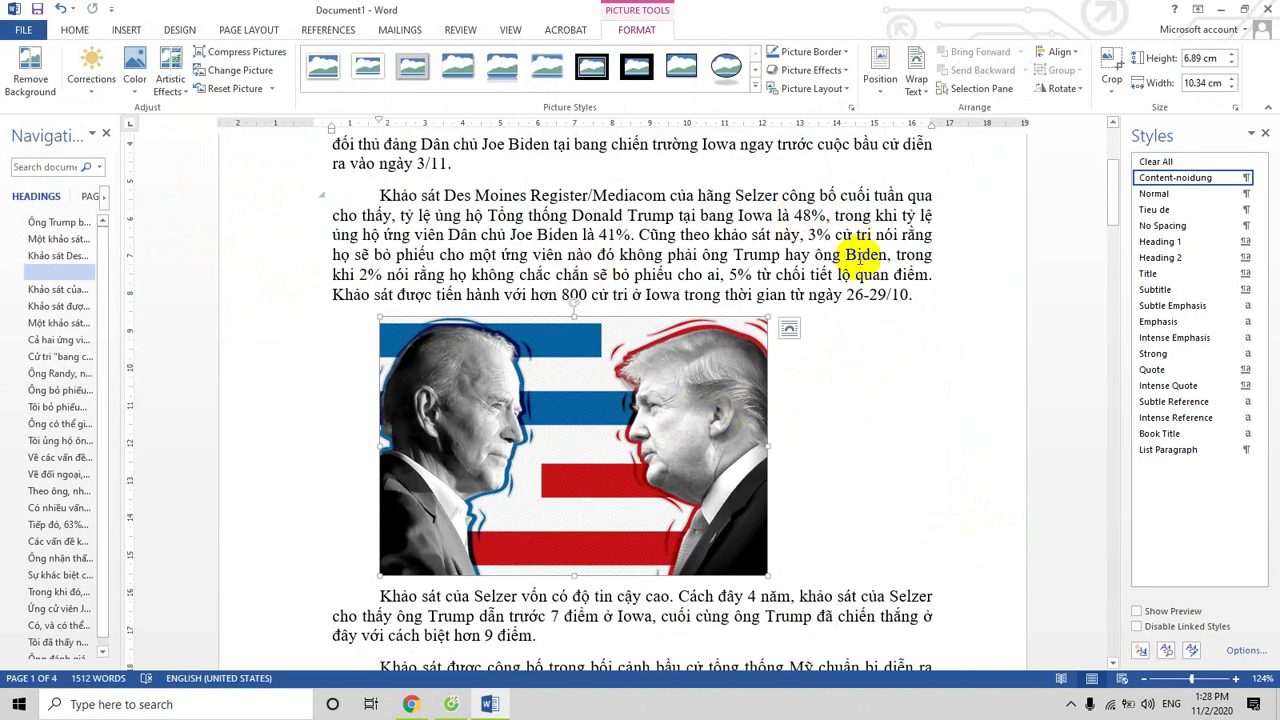
click(730, 535)
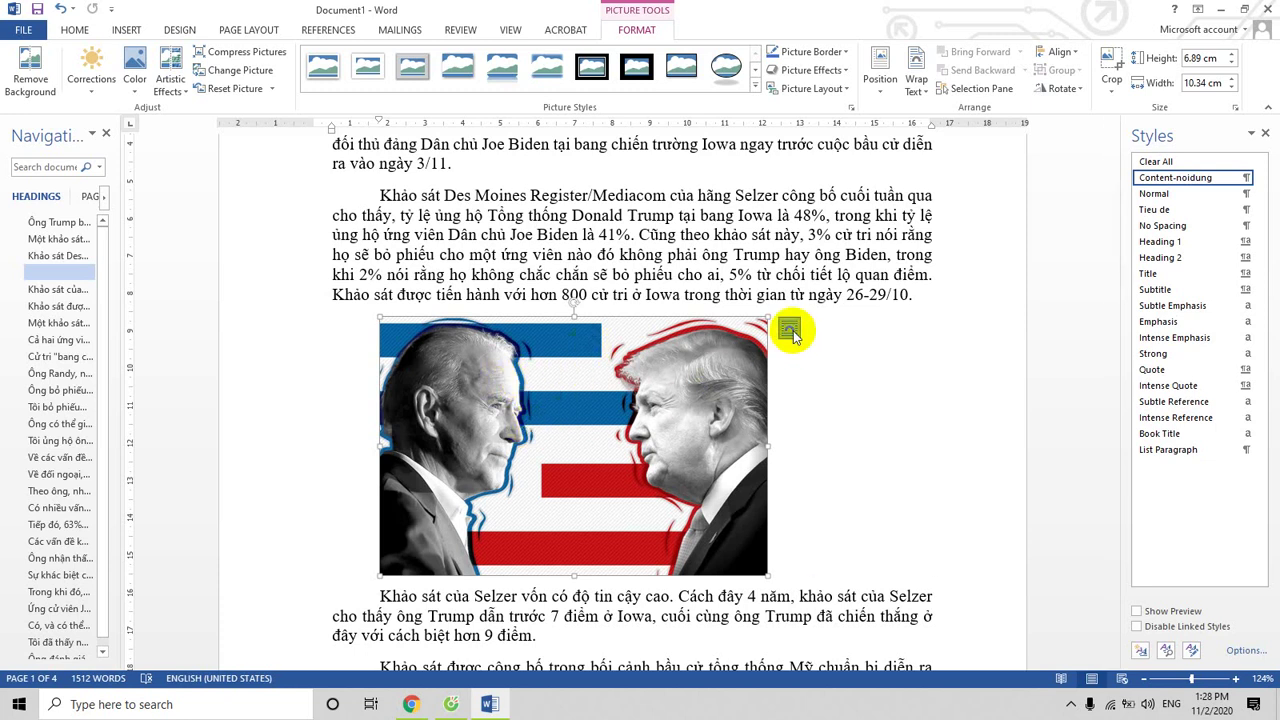
click(795, 337)
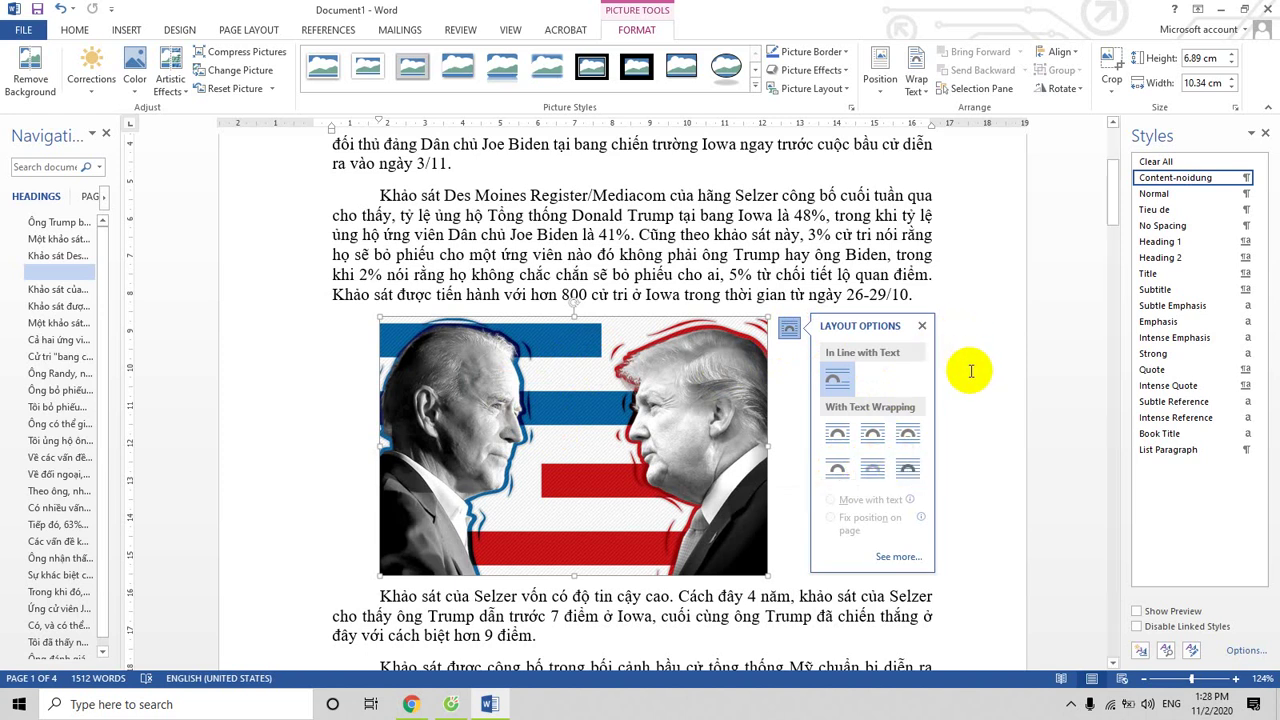
Set the photo's text wrapping to Square and nudge it slightly left and up
click(893, 558)
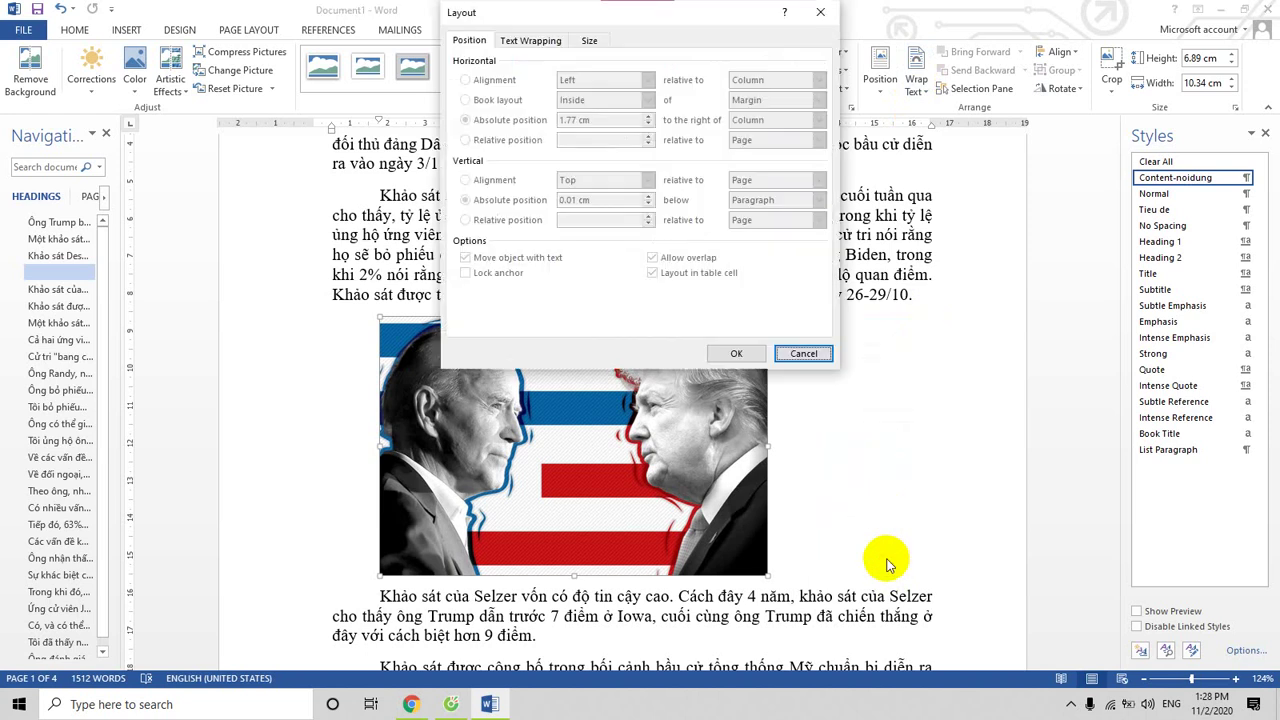
click(536, 42)
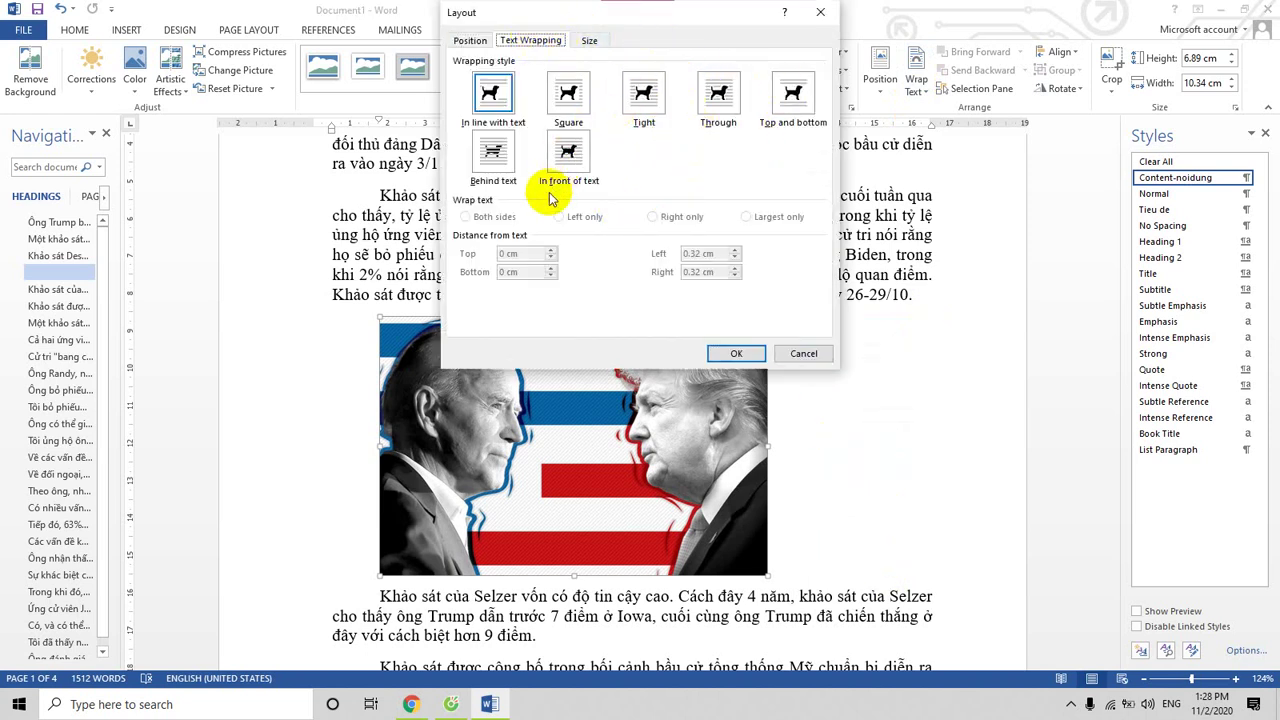
click(569, 94)
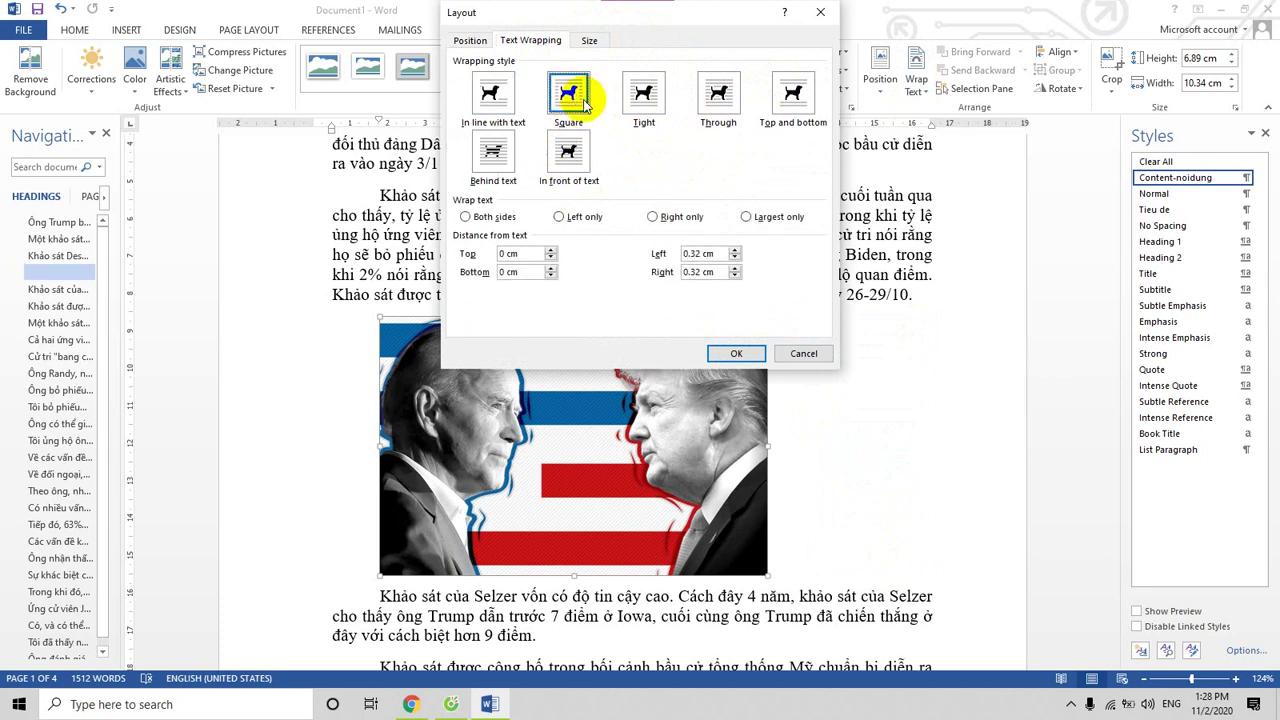
click(727, 353)
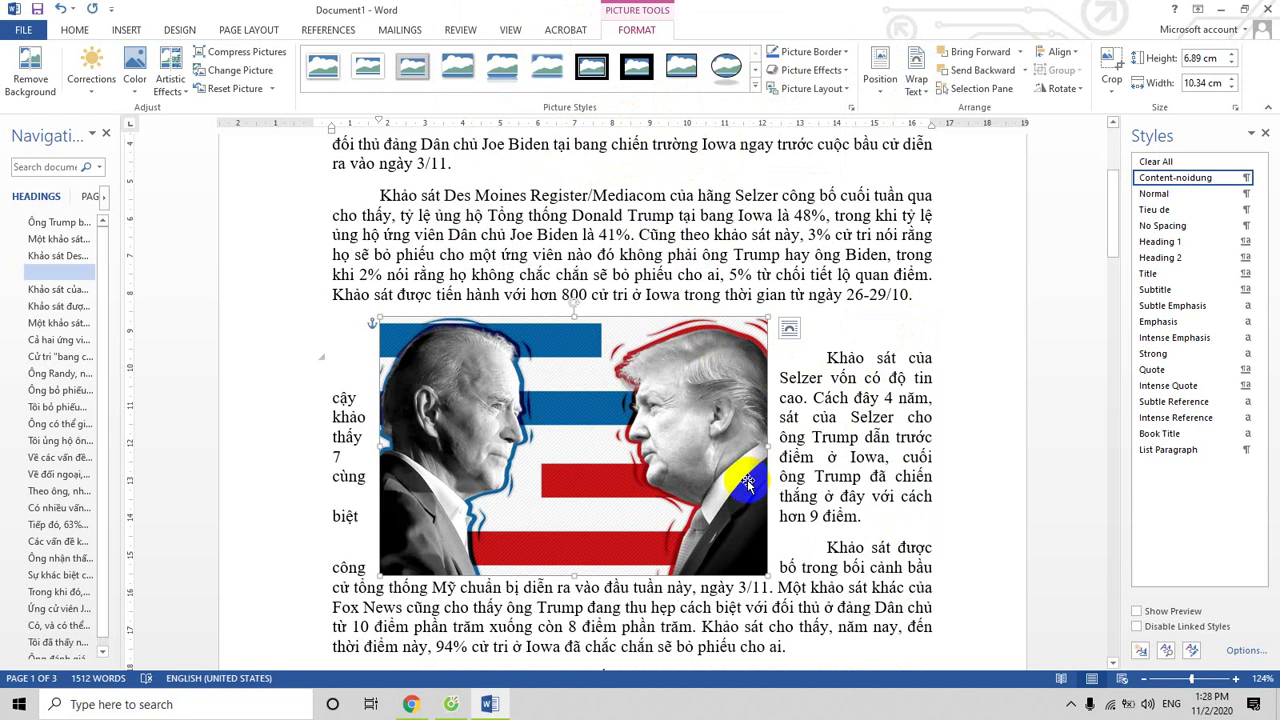
drag(740, 480, 693, 470)
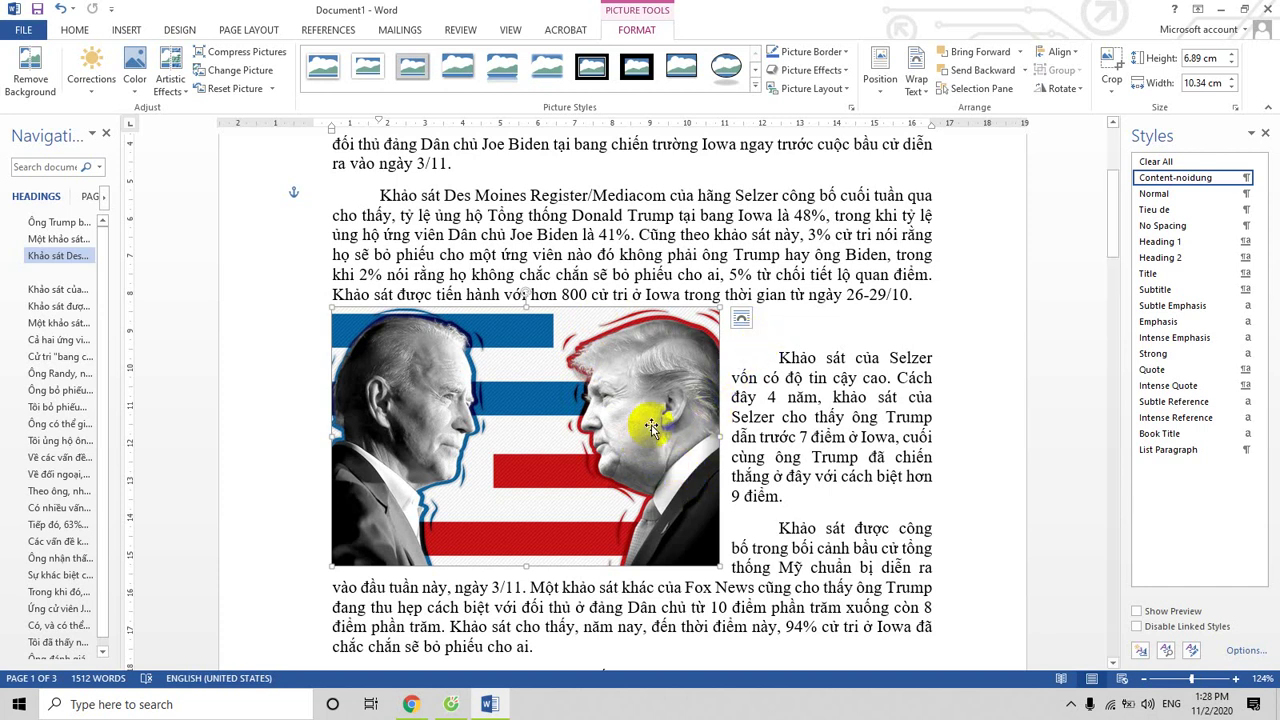
In the photo's Layout dialog, set the top and bottom text distances to 0.5 cm
click(879, 93)
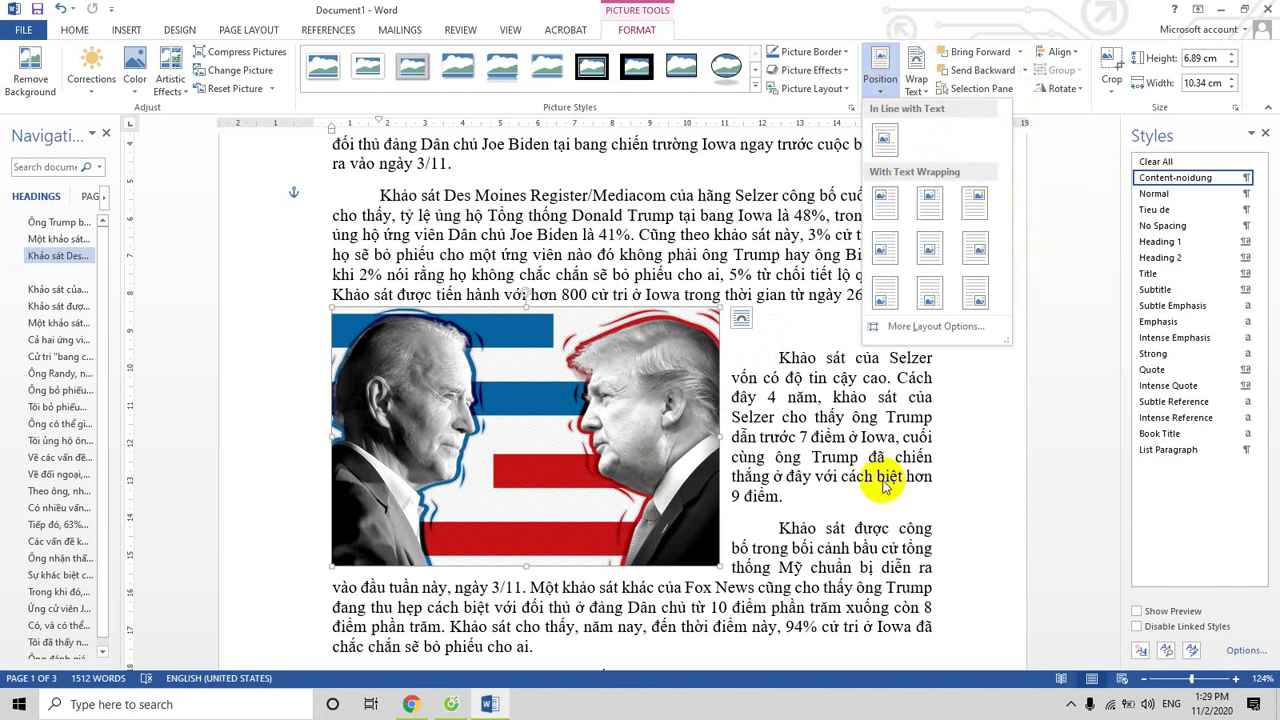
click(740, 320)
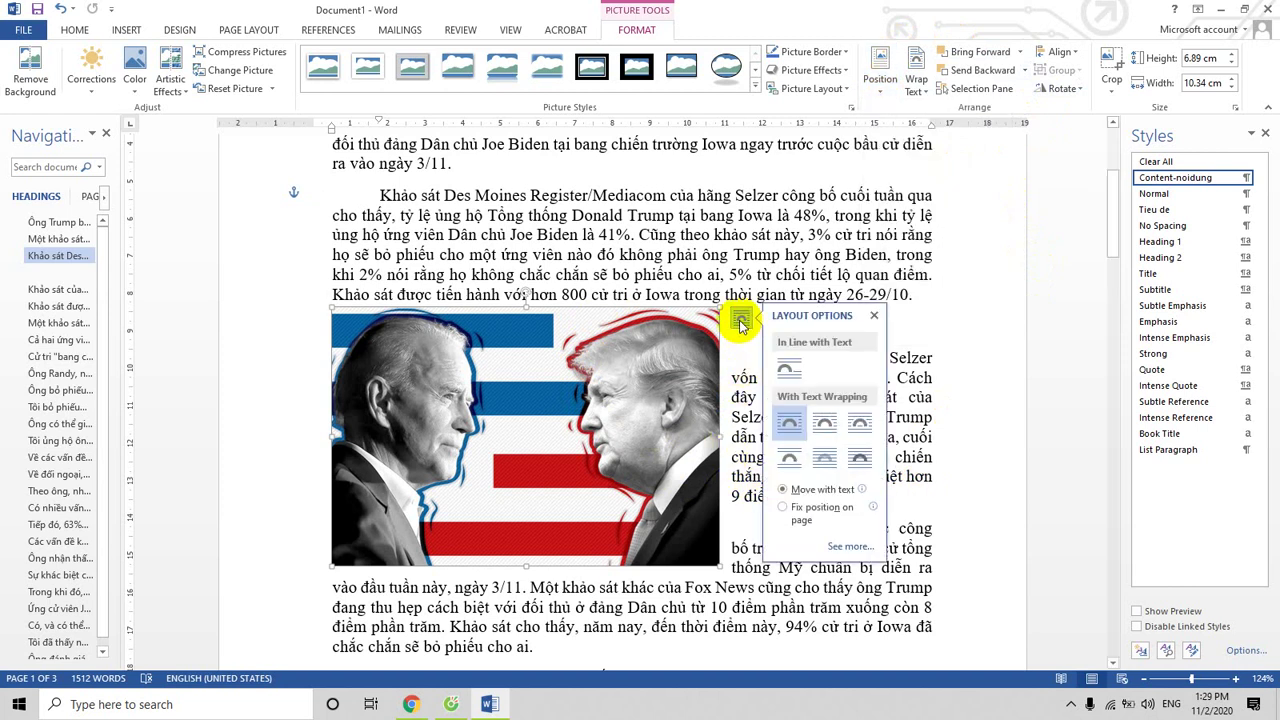
click(849, 546)
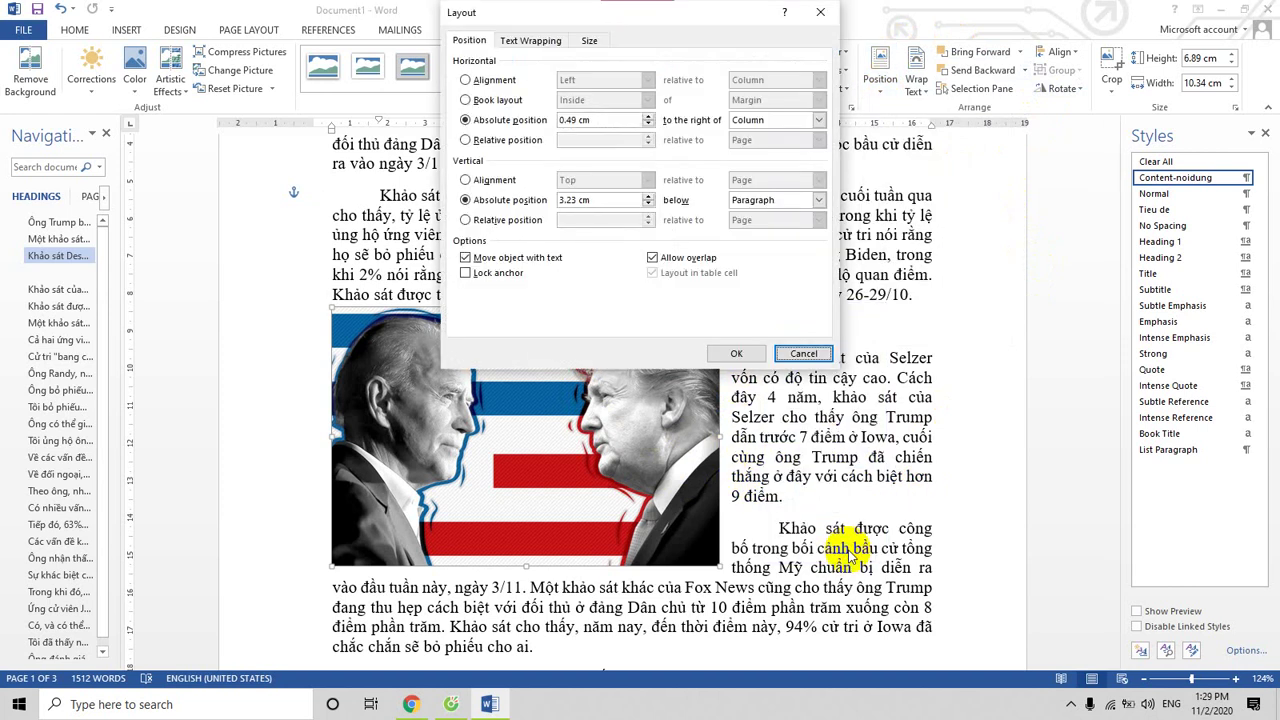
click(530, 42)
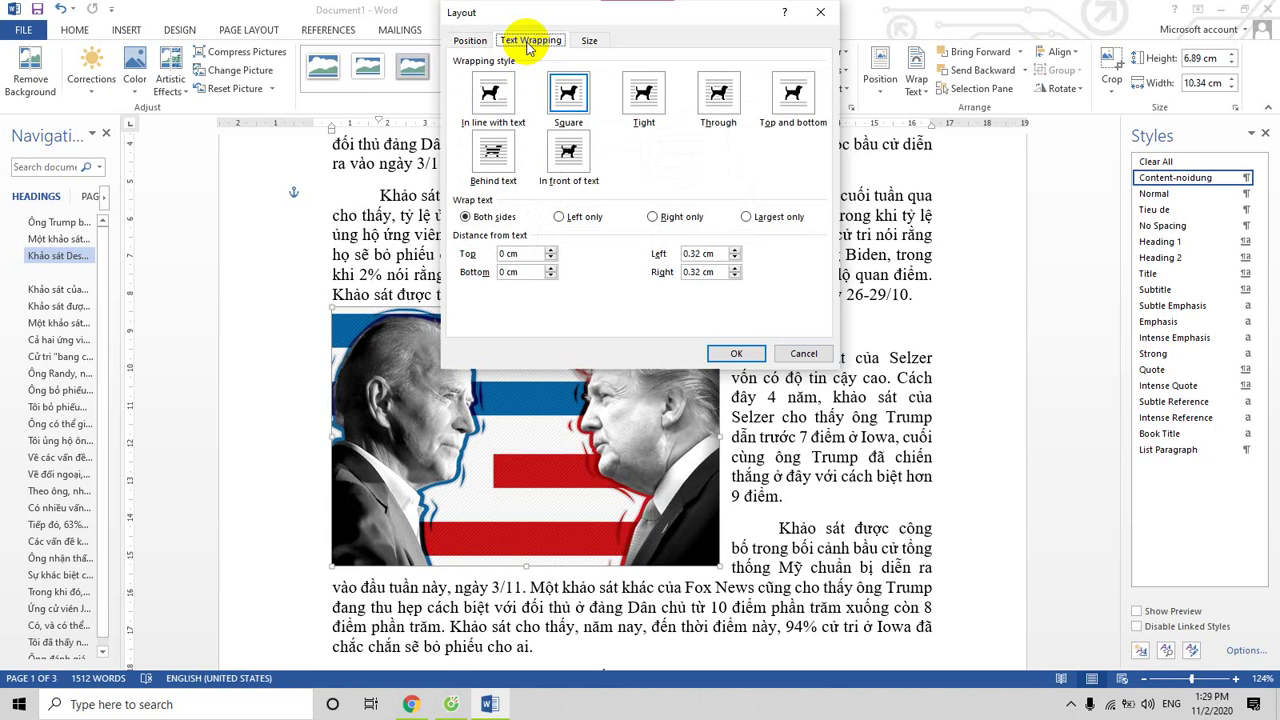
drag(570, 13, 846, 28)
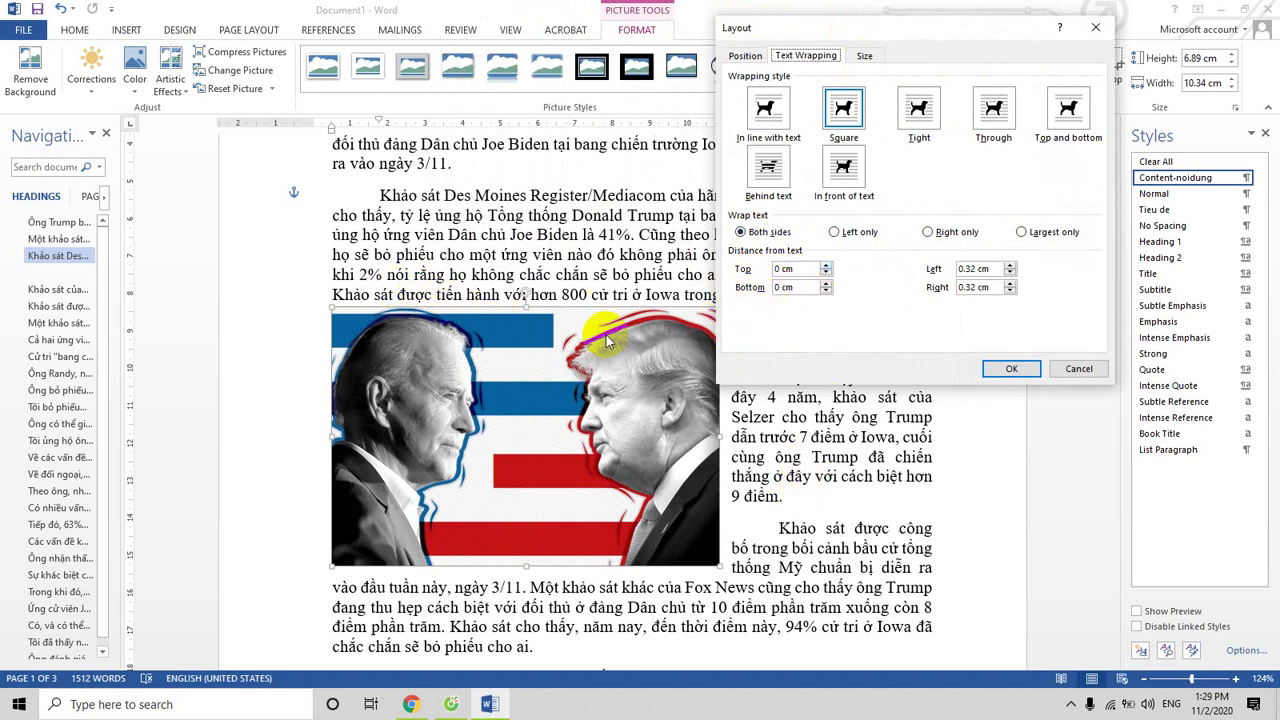
click(780, 269)
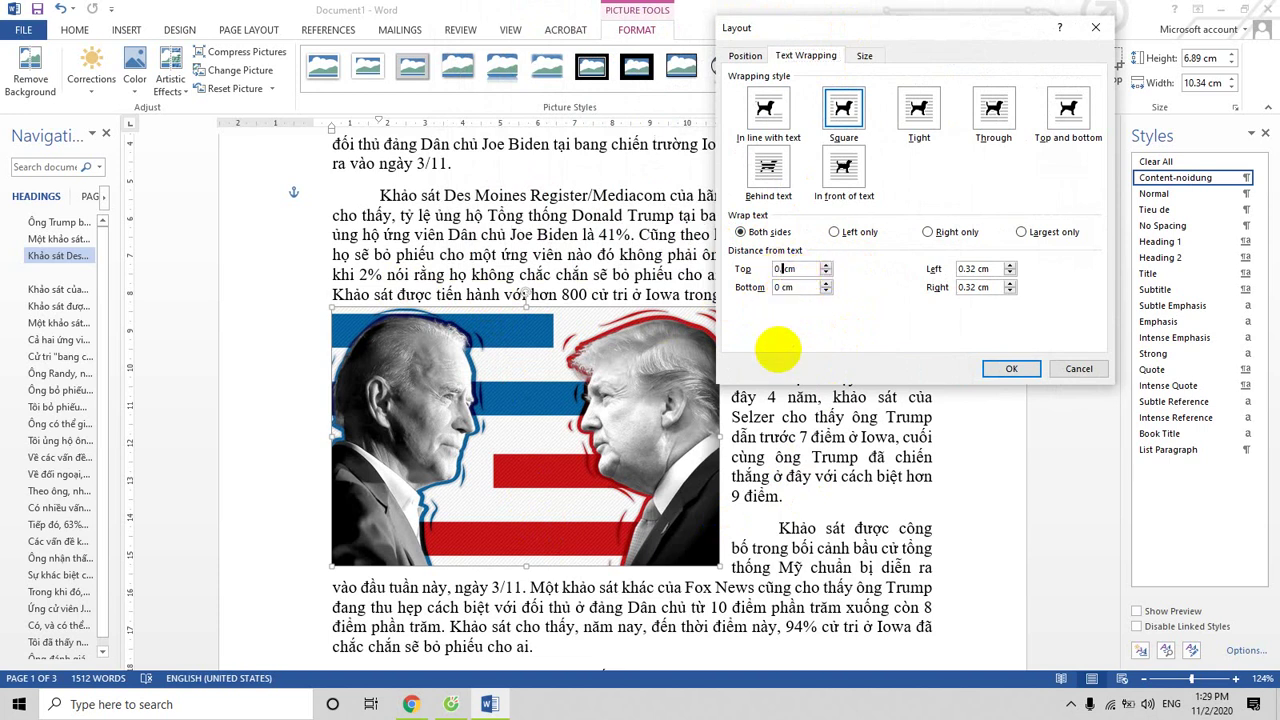
text(0.5)
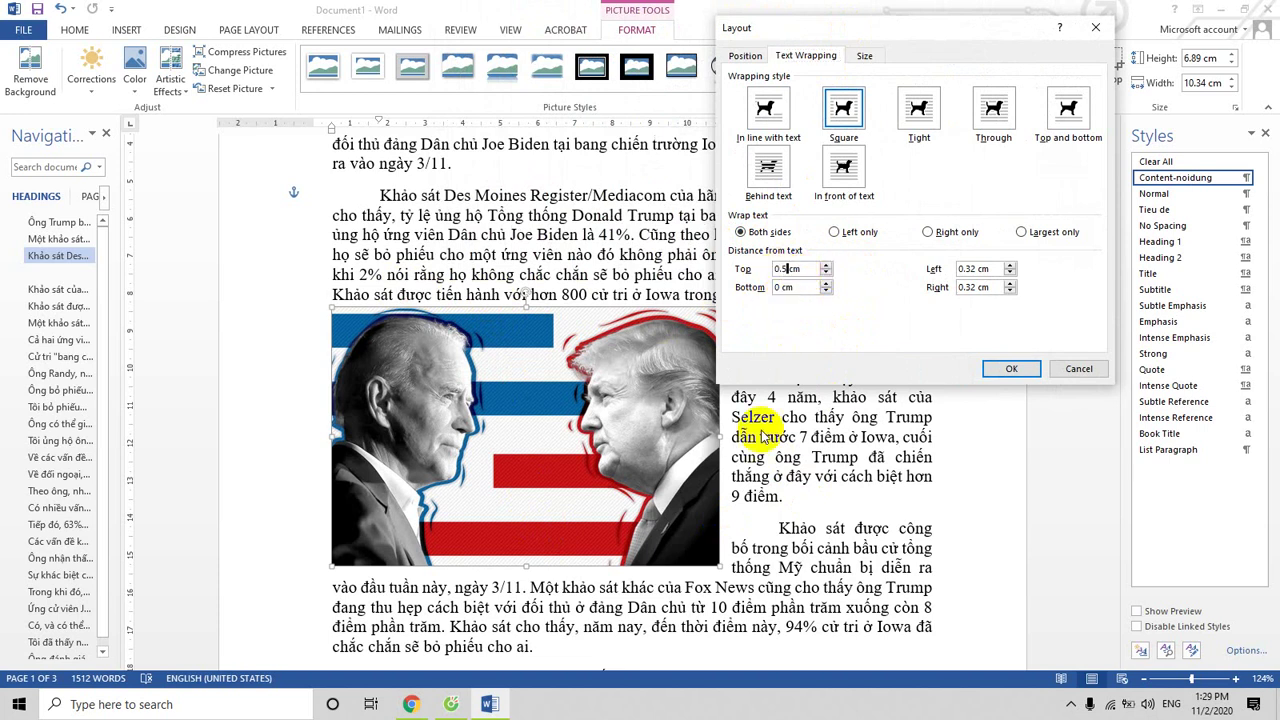
double_click(781, 287)
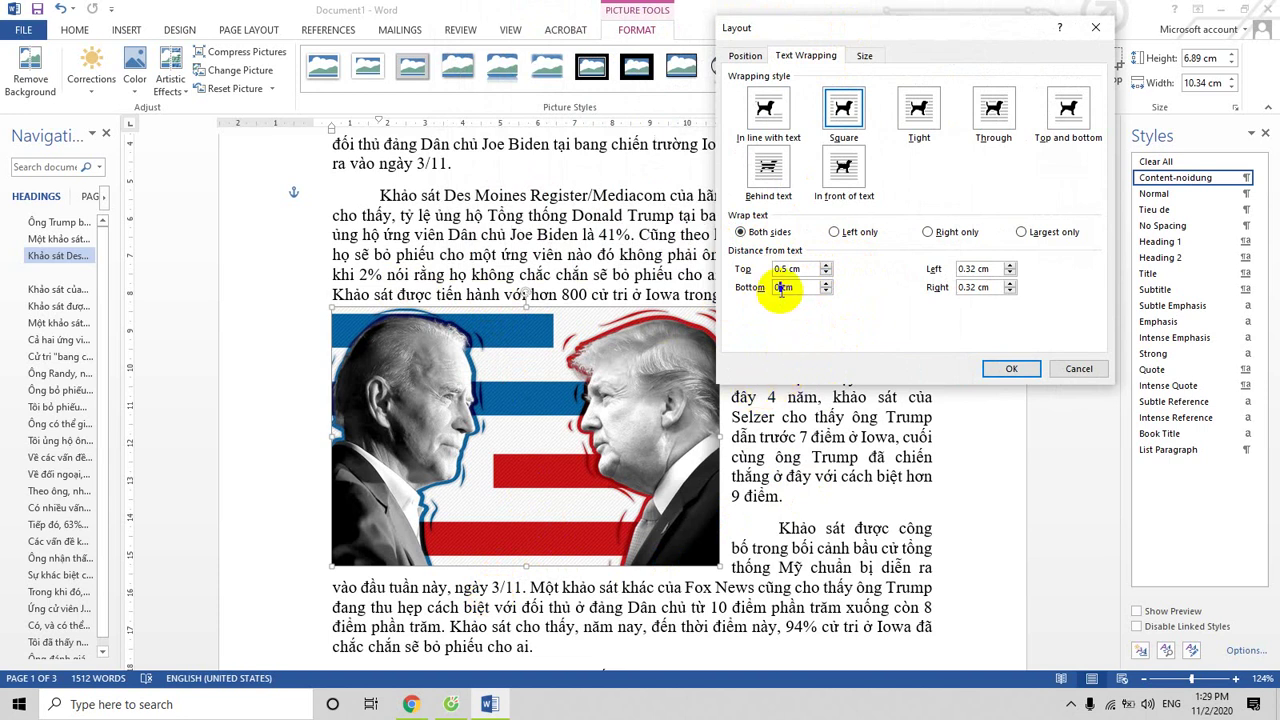
text(0.5)
Set the left and right text distances to 0.6 cm and apply the wrapping settings
click(976, 269)
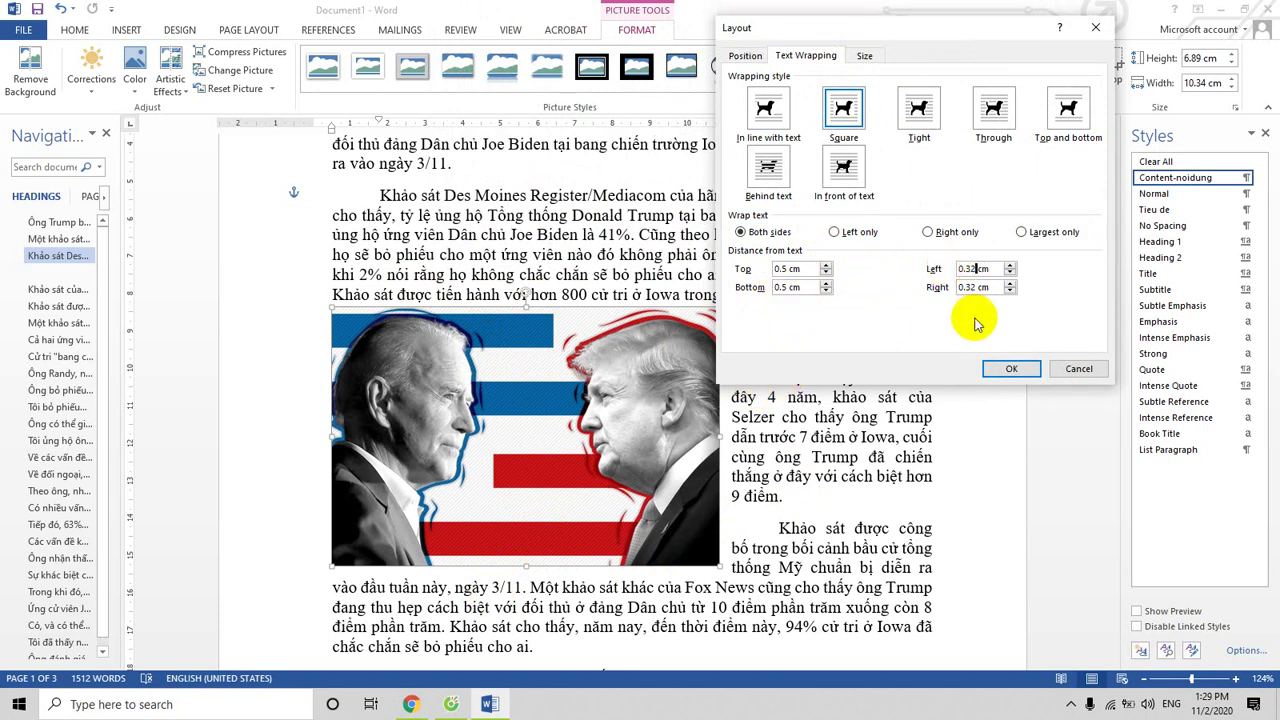
key(BackSpace)
key(BackSpace)
text(6)
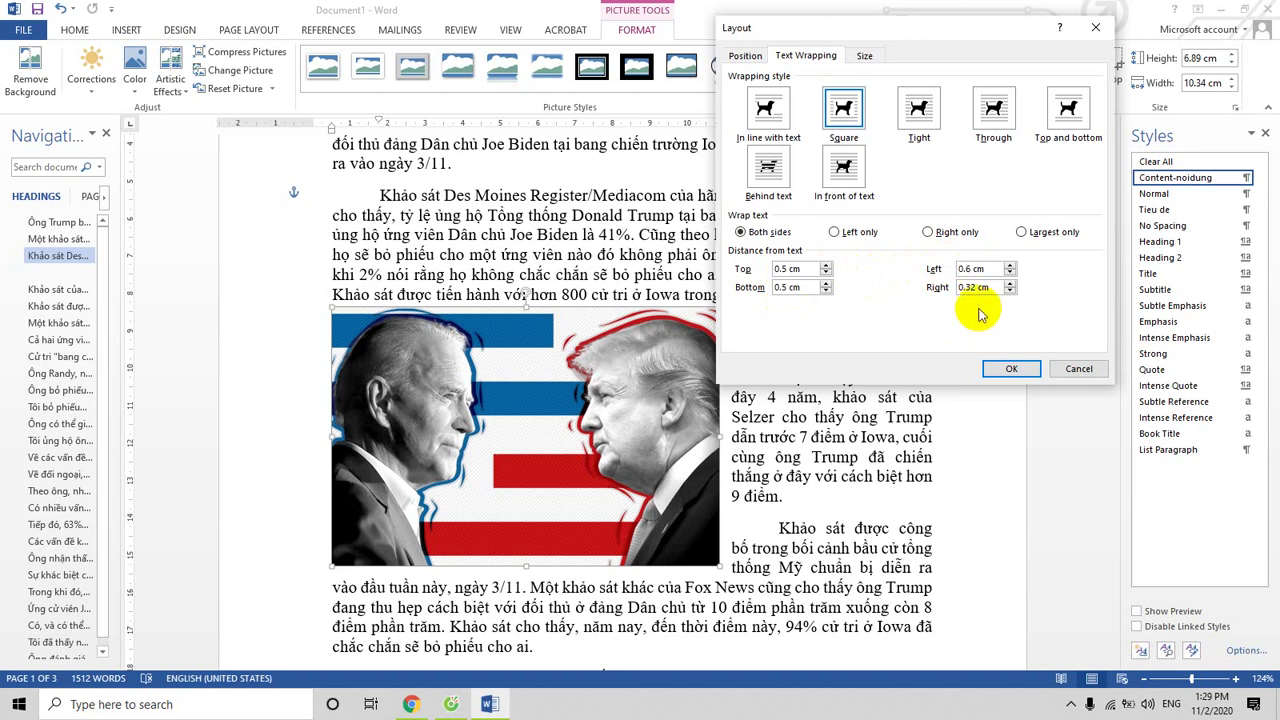
click(978, 287)
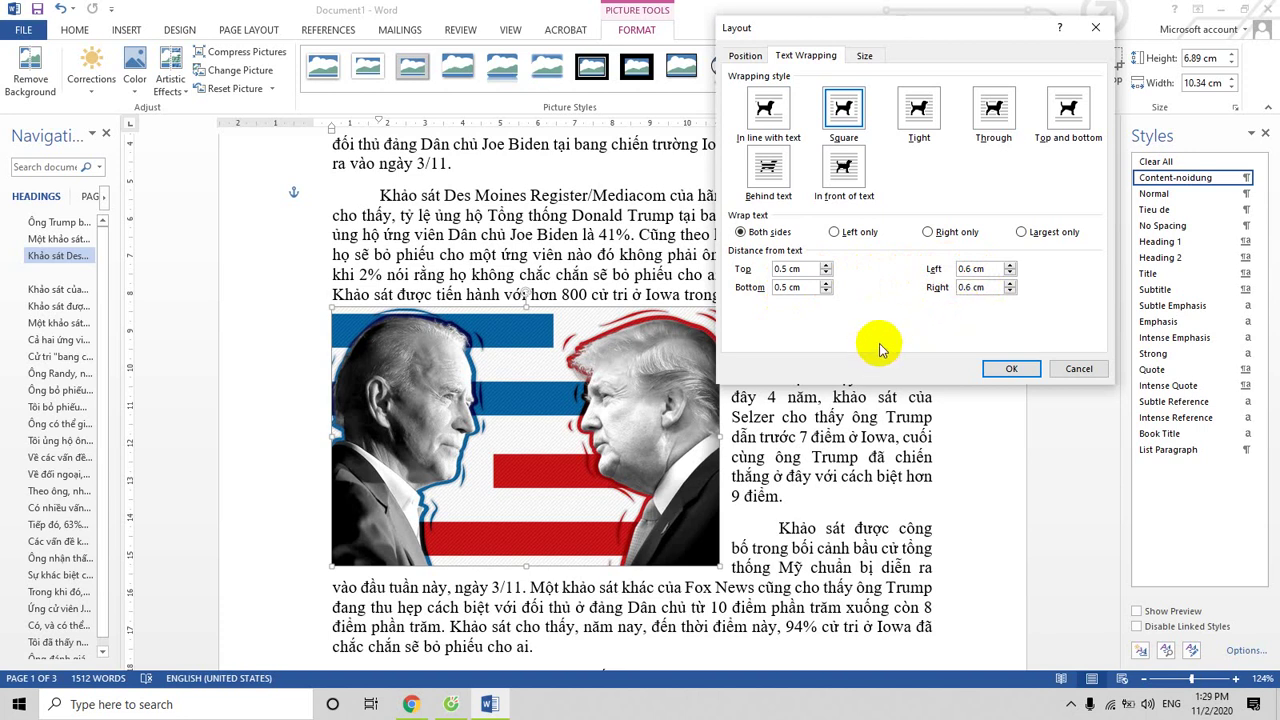
click(1000, 368)
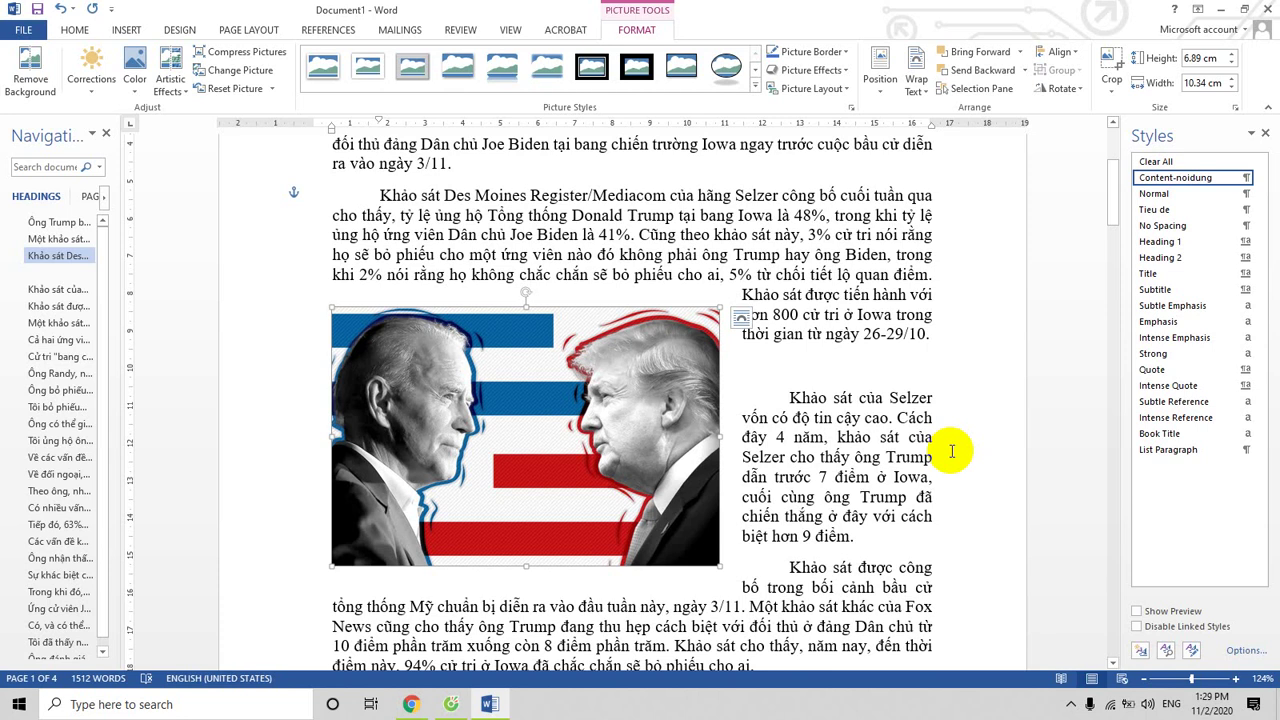
scroll(829, 408, down, 3)
scroll(723, 211, down, 4)
scroll(749, 451, down, 2)
Resize the Trump–Biden photo to about 12.27 cm wide by 6.27 cm tall
scroll(749, 452, up, 6)
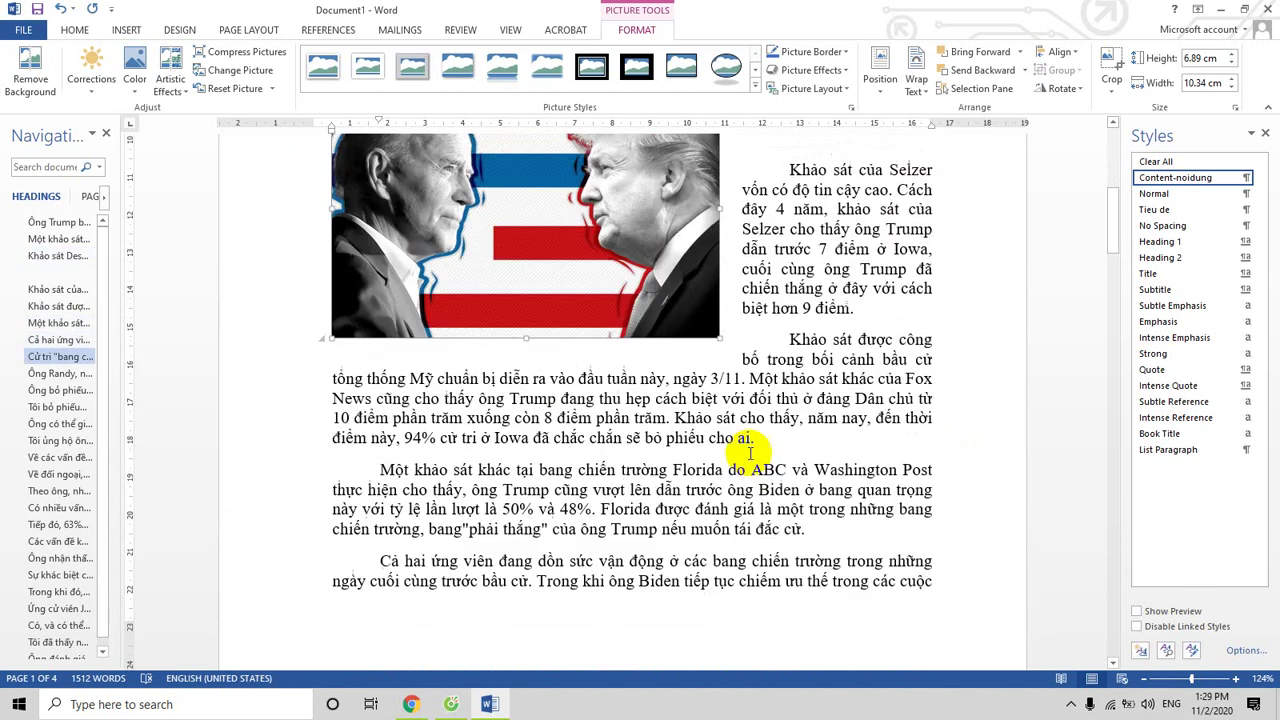
scroll(749, 452, up, 3)
scroll(749, 453, up, 4)
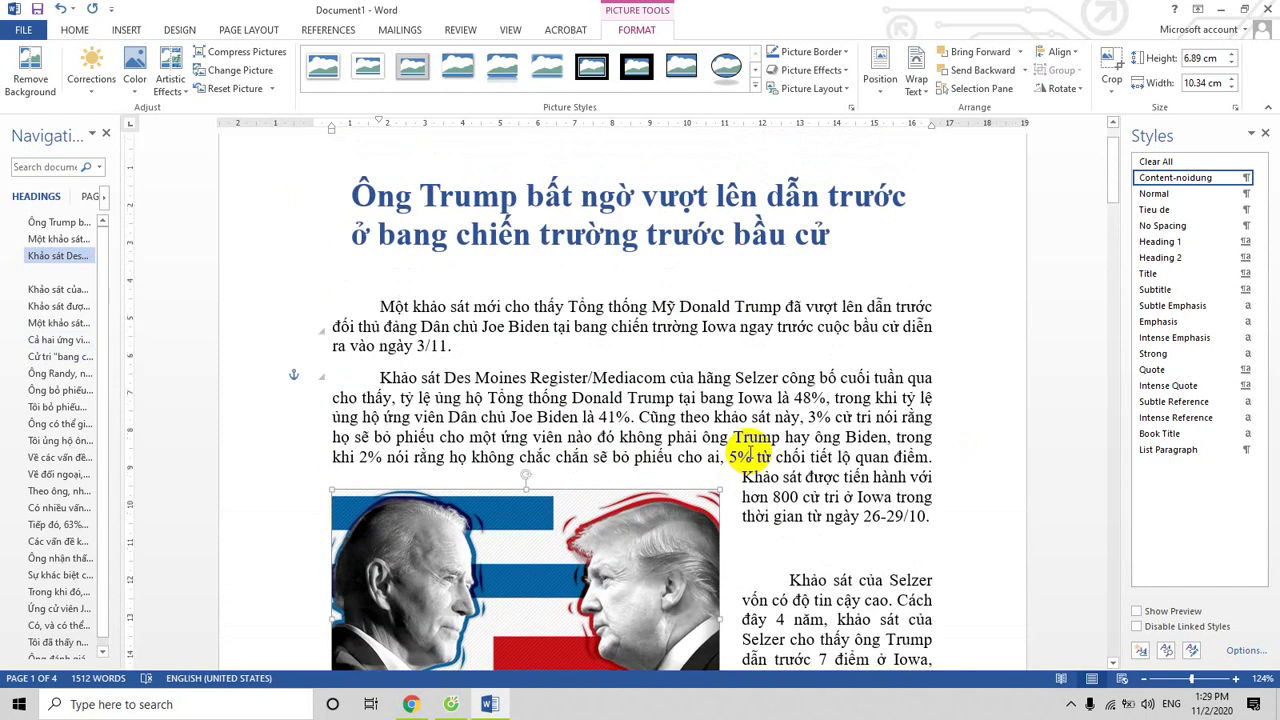
scroll(749, 452, down, 3)
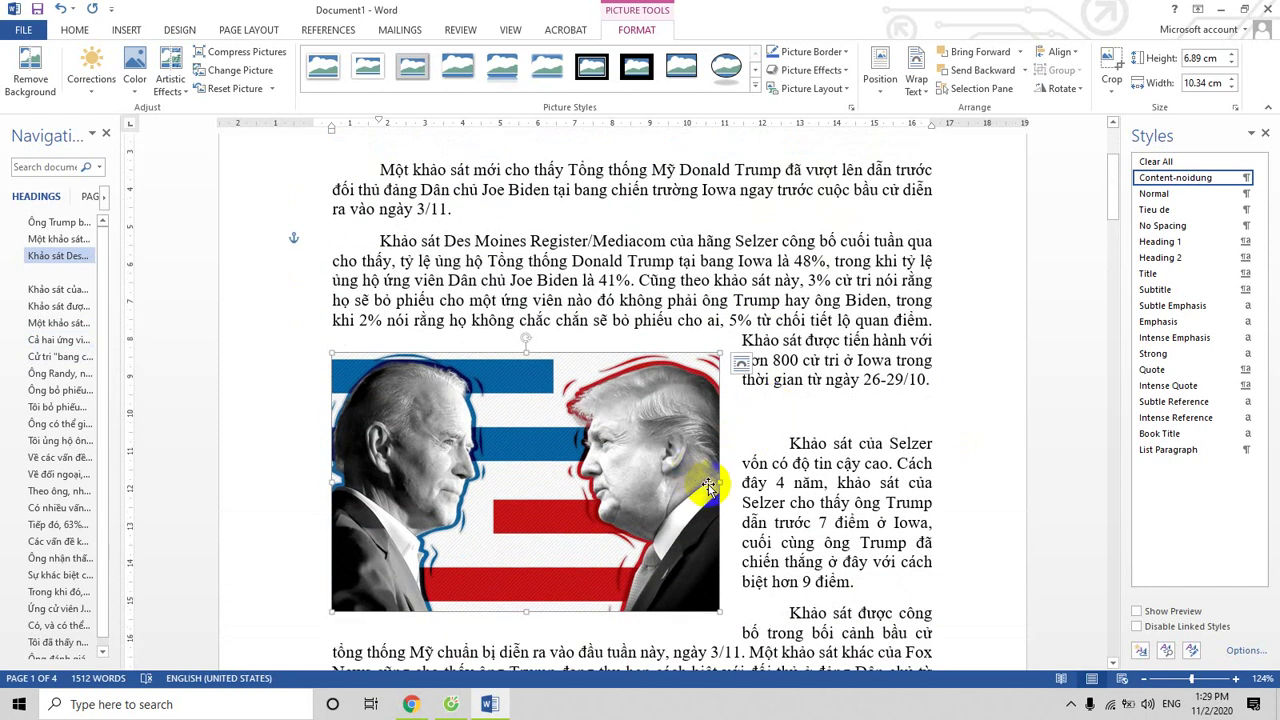
mouse_move(719, 483)
mouse_down()
mouse_move(914, 491)
mouse_move(899, 500)
mouse_up()
scroll(580, 485, down, 4)
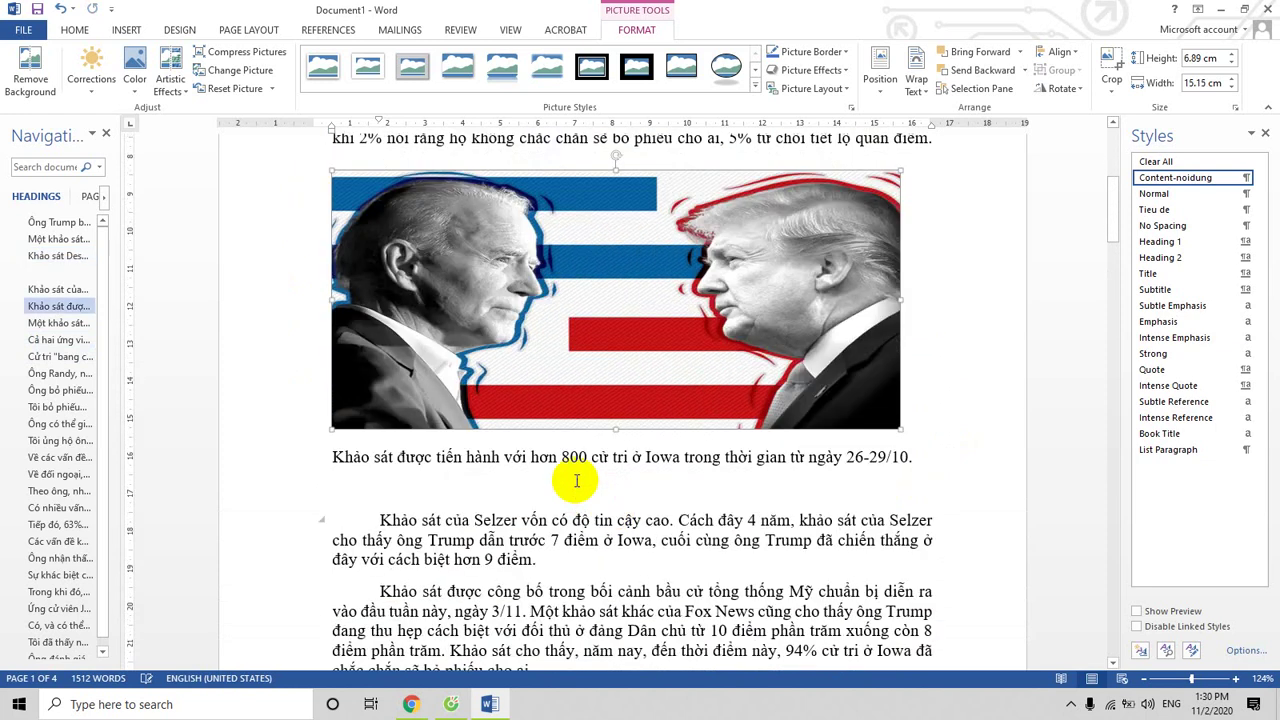
drag(612, 430, 612, 462)
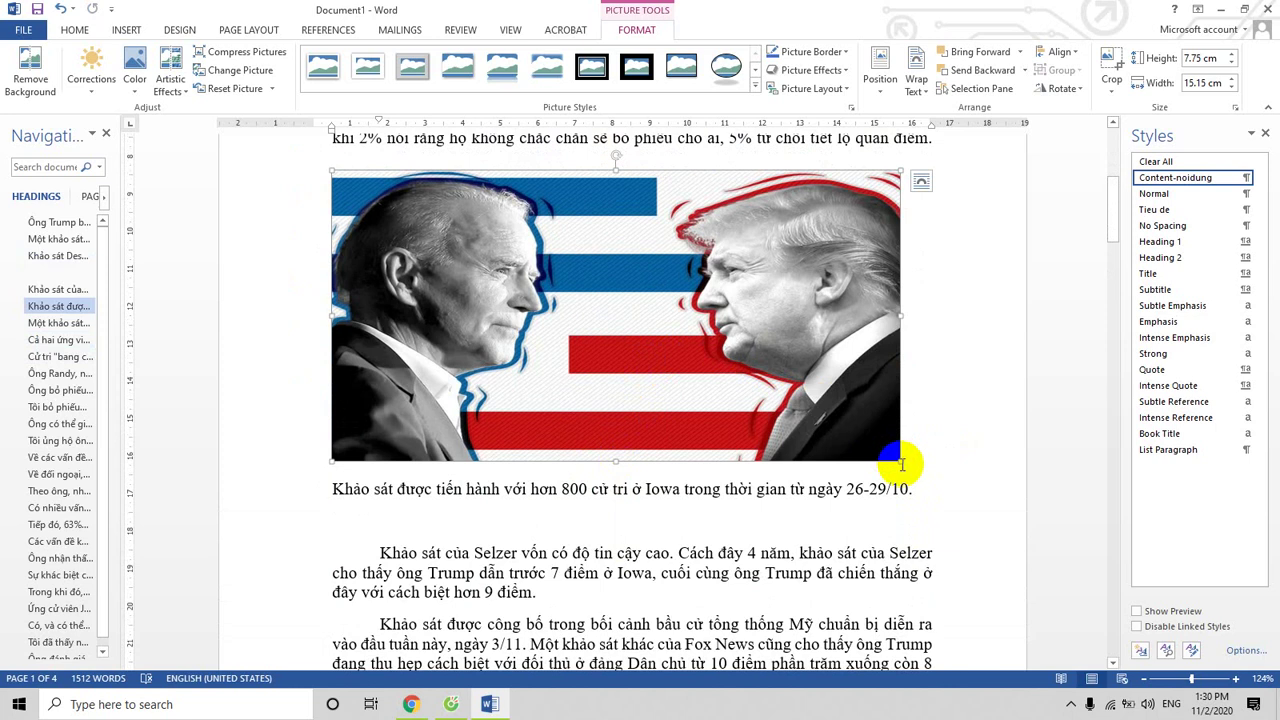
mouse_move(899, 459)
mouse_down()
mouse_move(597, 381)
mouse_move(532, 385)
mouse_up()
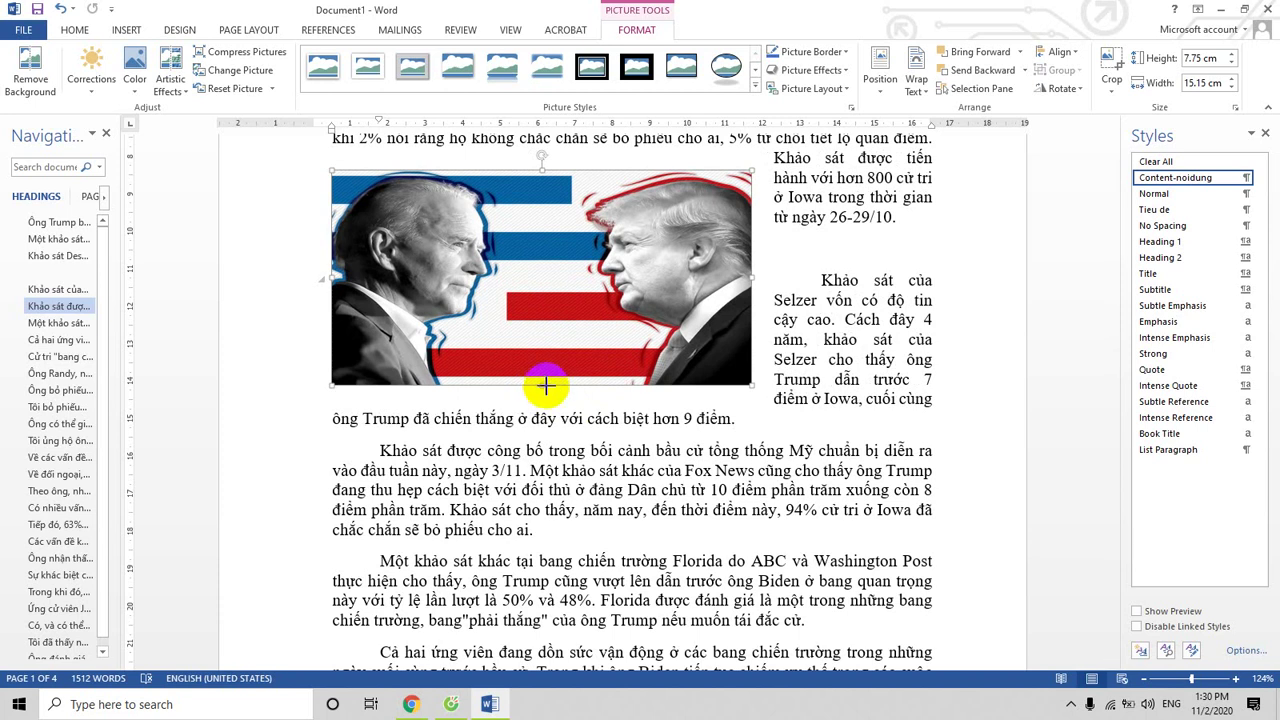
mouse_move(532, 385)
mouse_down()
mouse_move(610, 405)
mouse_move(775, 412)
mouse_move(766, 423)
mouse_up()
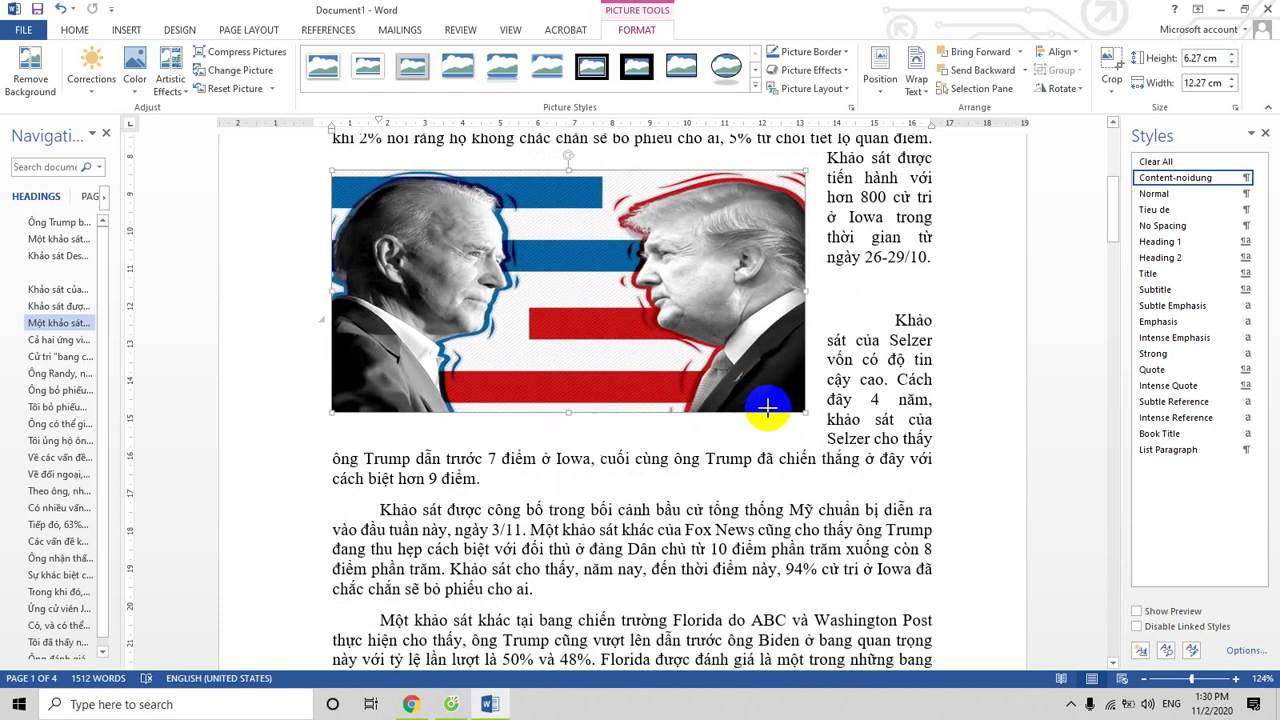
Give the photo a solid 2.25 pt border in Format Picture
right_click(497, 340)
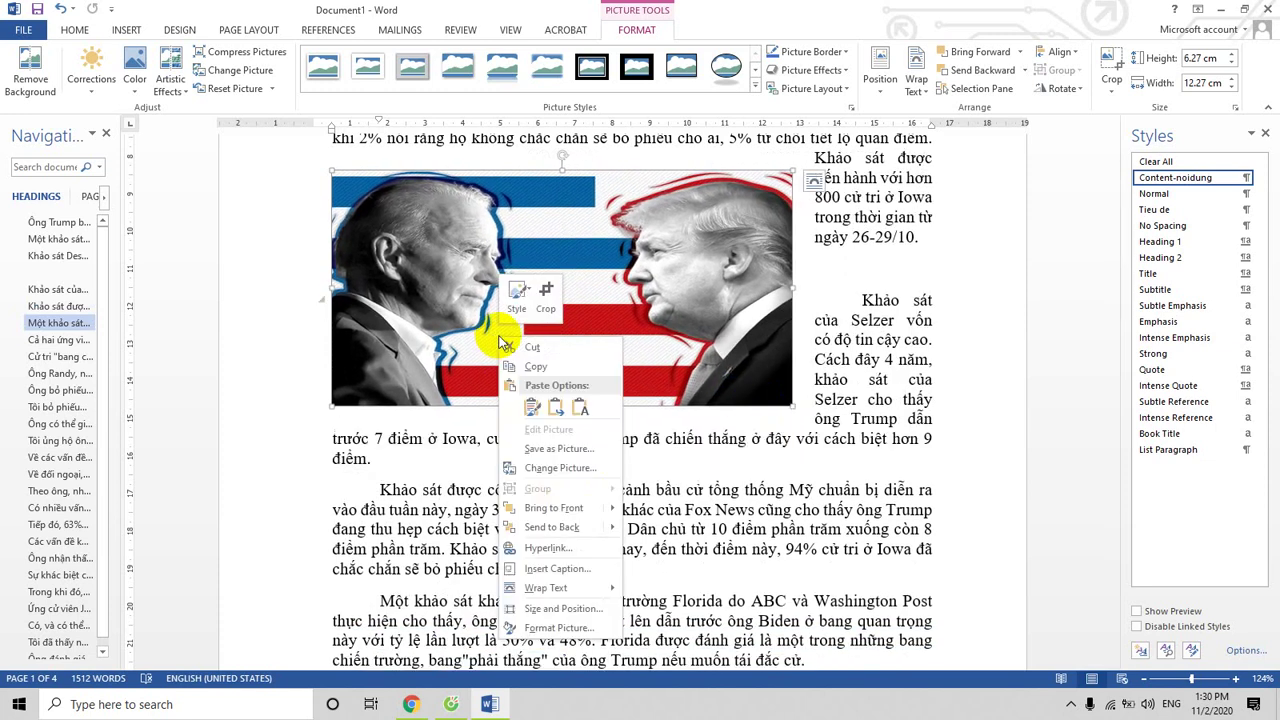
click(533, 233)
right_click(535, 237)
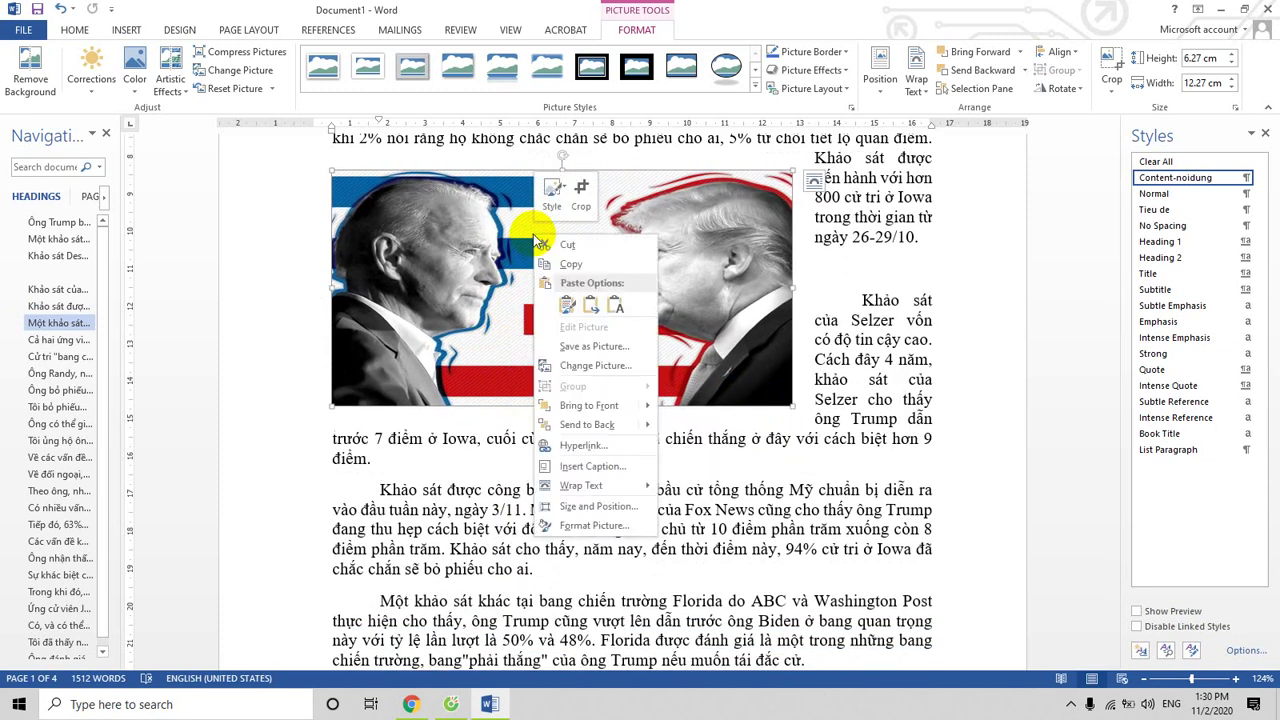
click(574, 526)
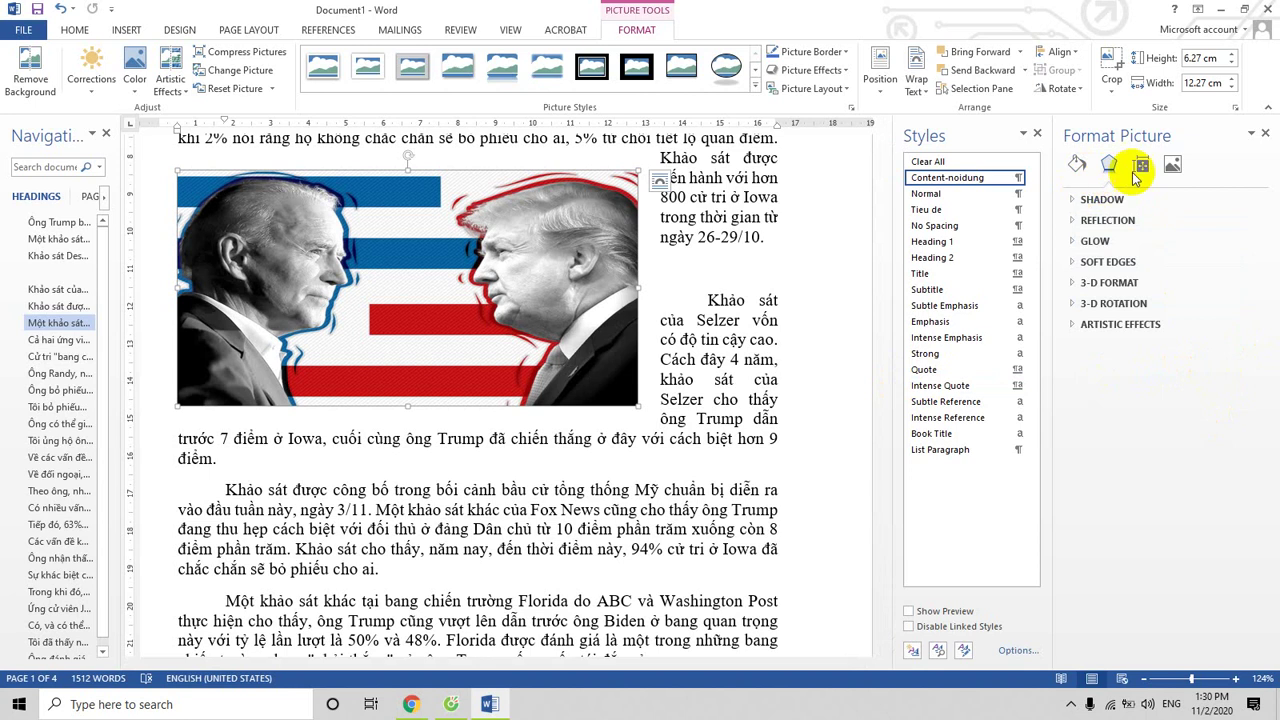
click(1076, 165)
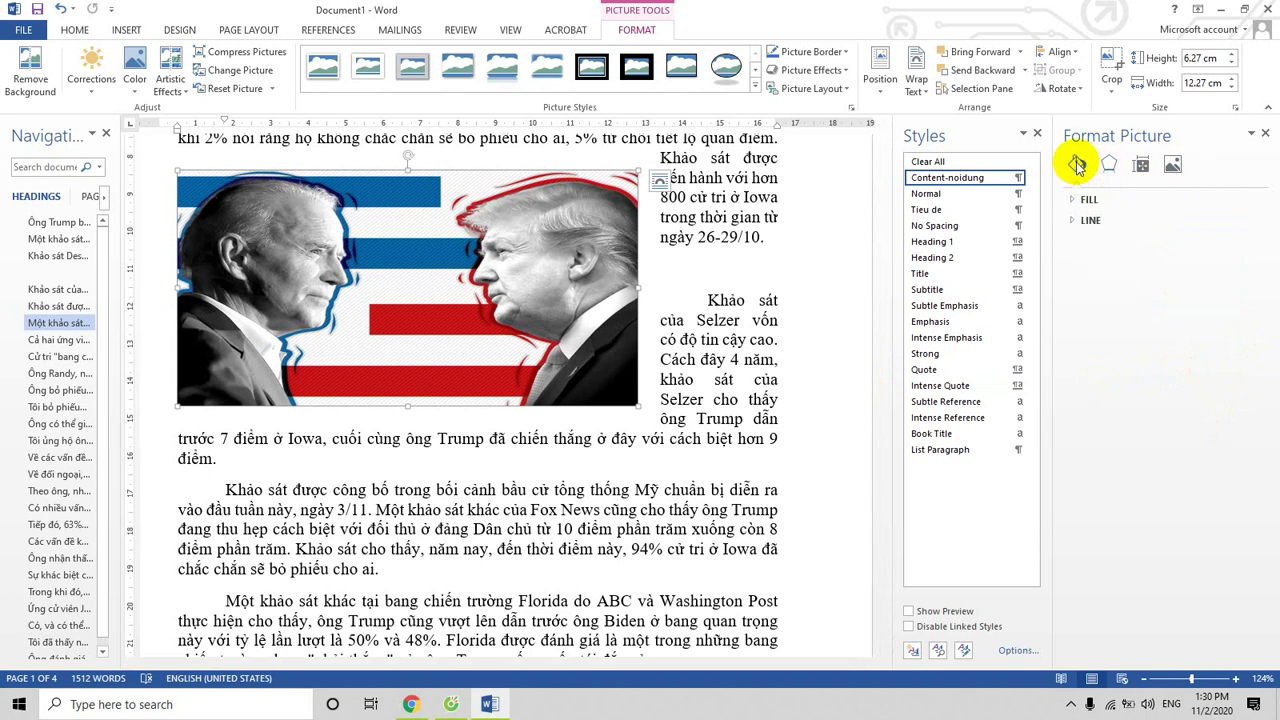
click(1074, 222)
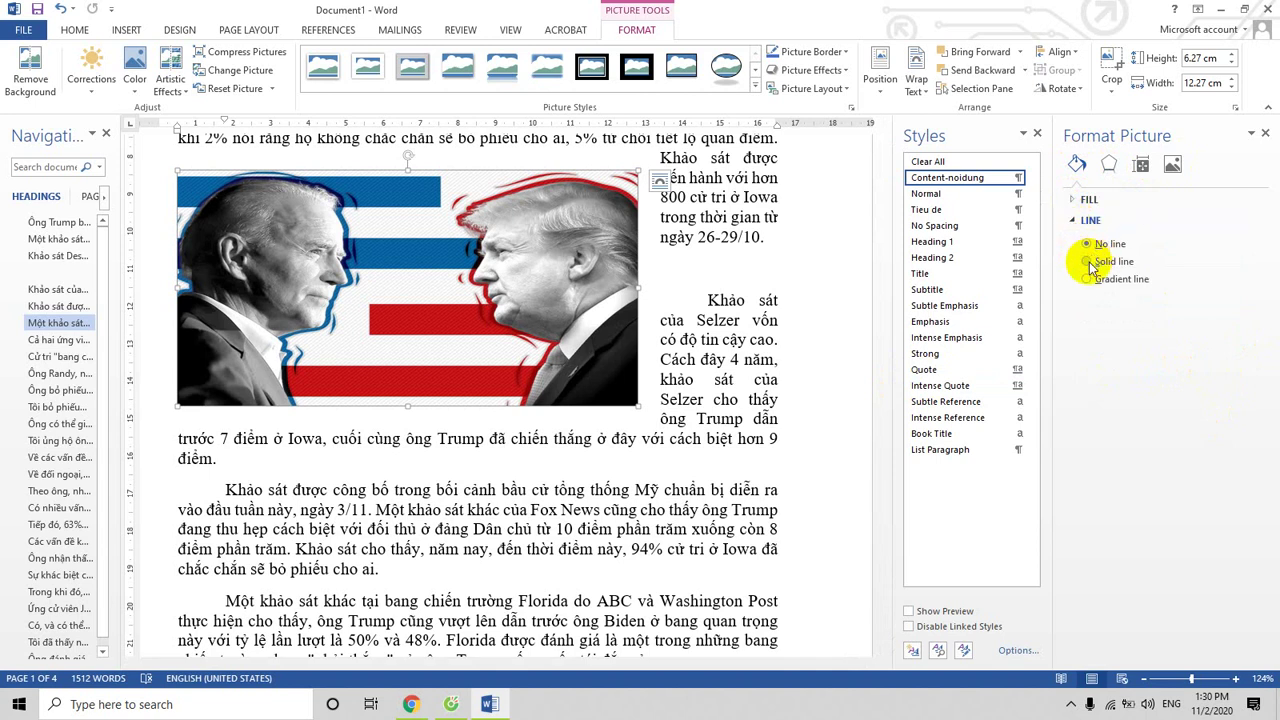
click(1089, 264)
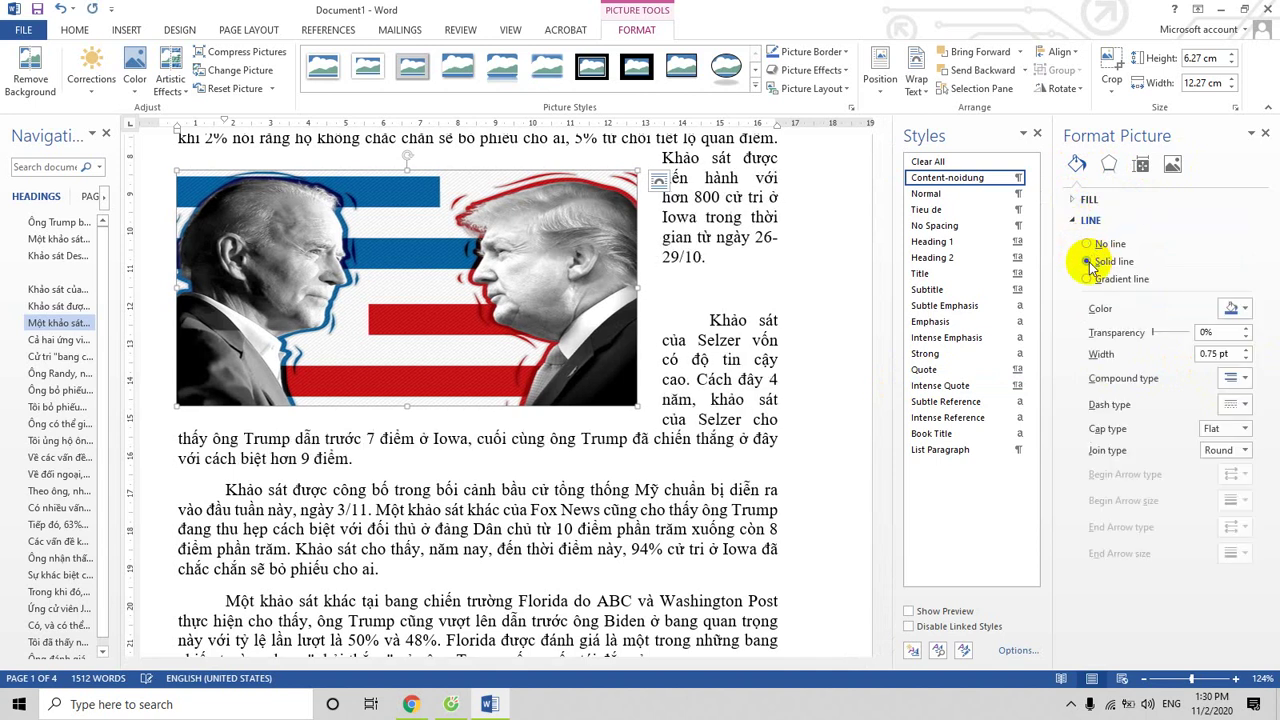
click(1245, 350)
click(1245, 350)
click(1245, 350)
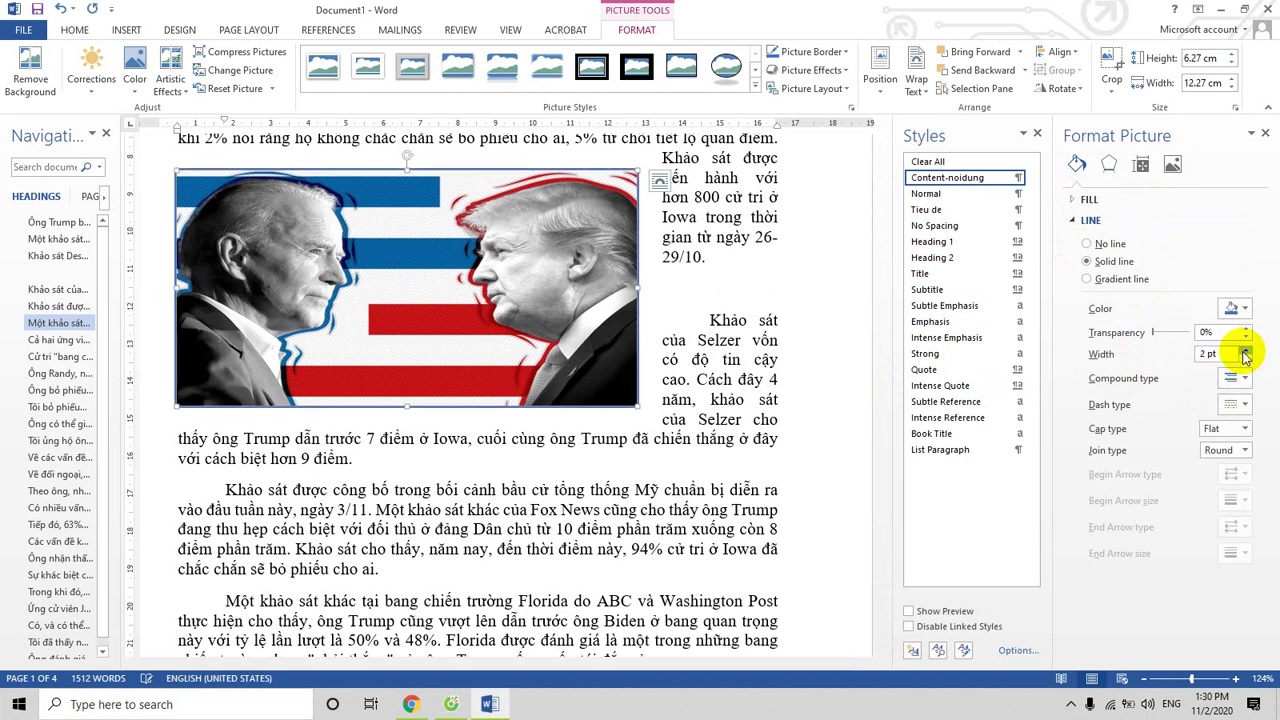
click(1245, 350)
click(1245, 350)
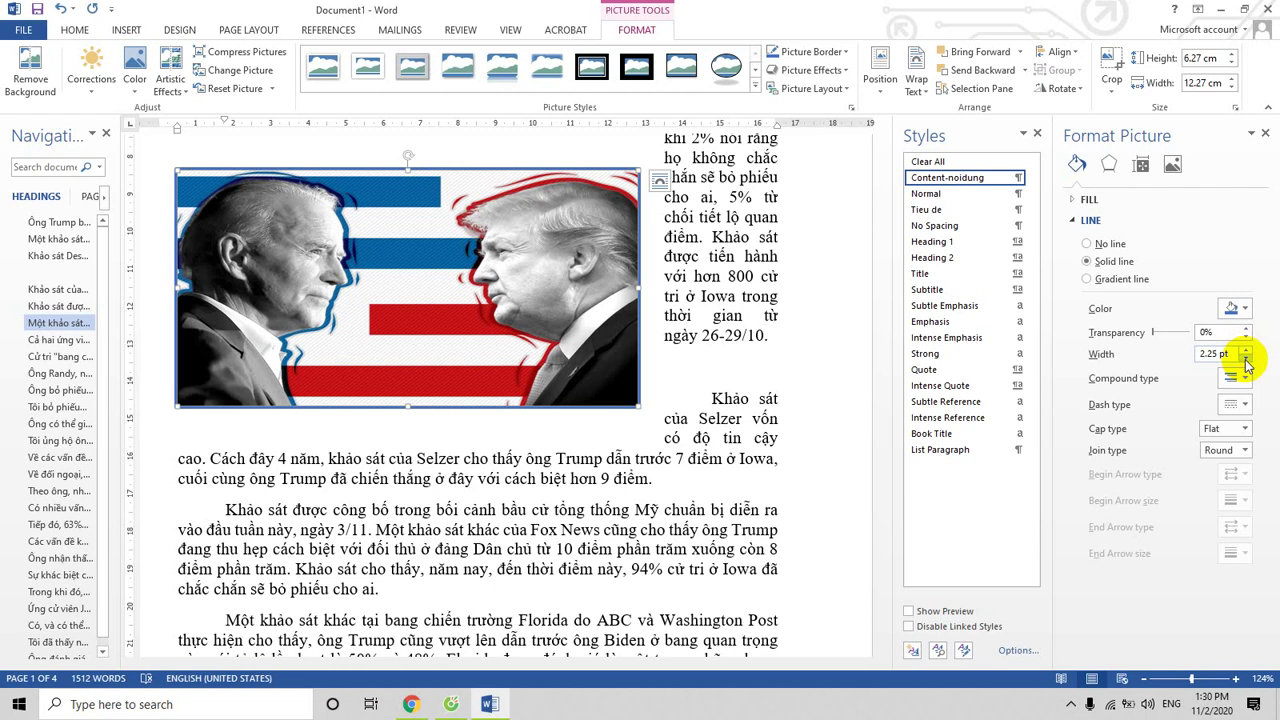
Change the border colour from red to a light Theme Colors swatch
click(1236, 308)
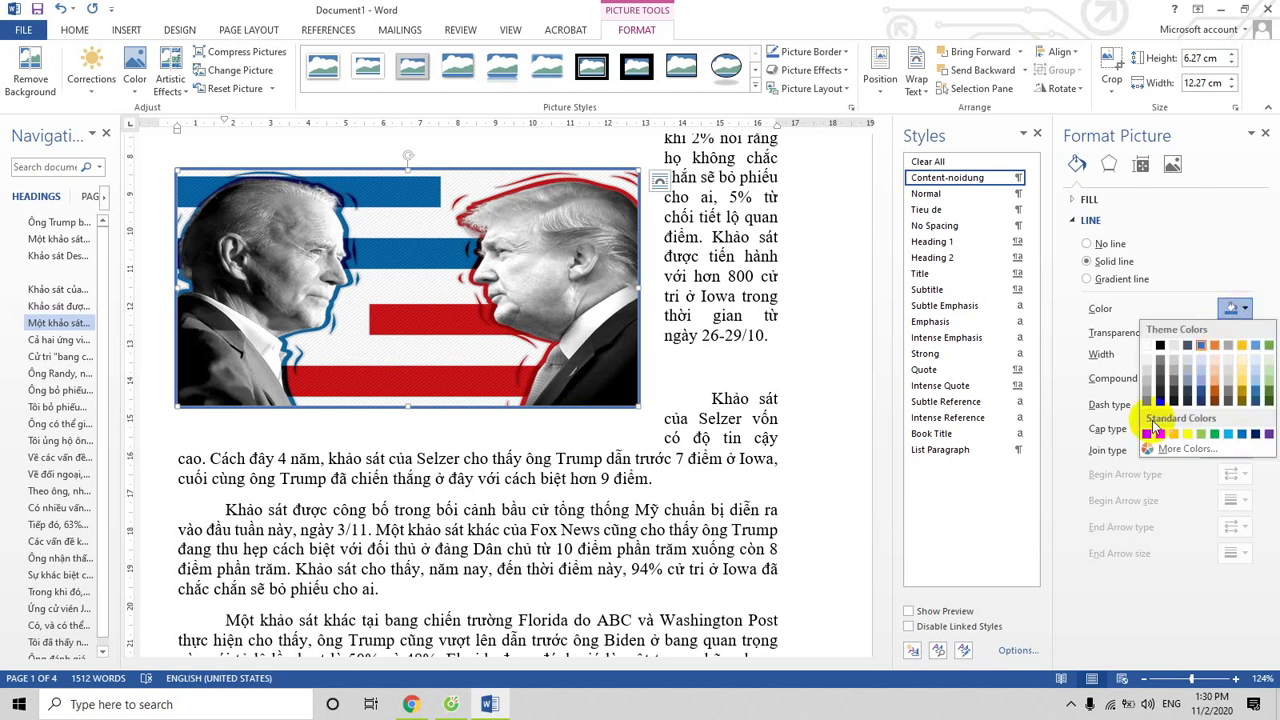
click(1147, 432)
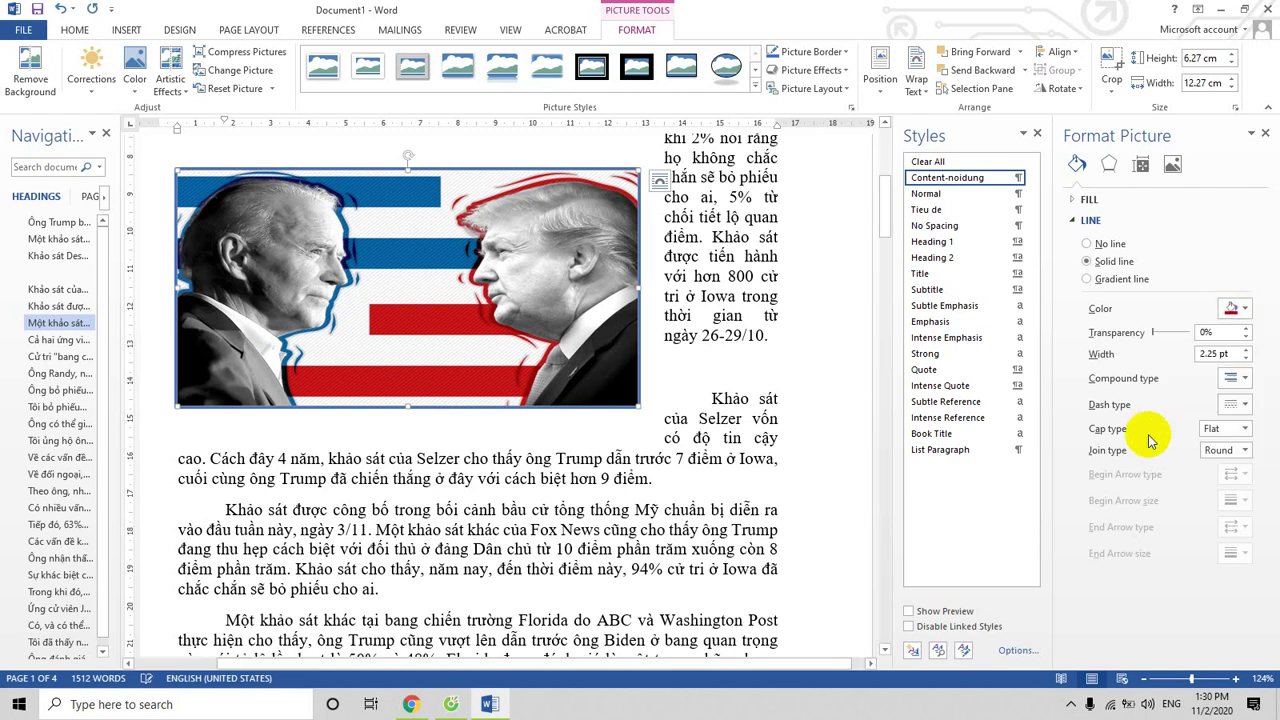
click(1240, 316)
click(1216, 396)
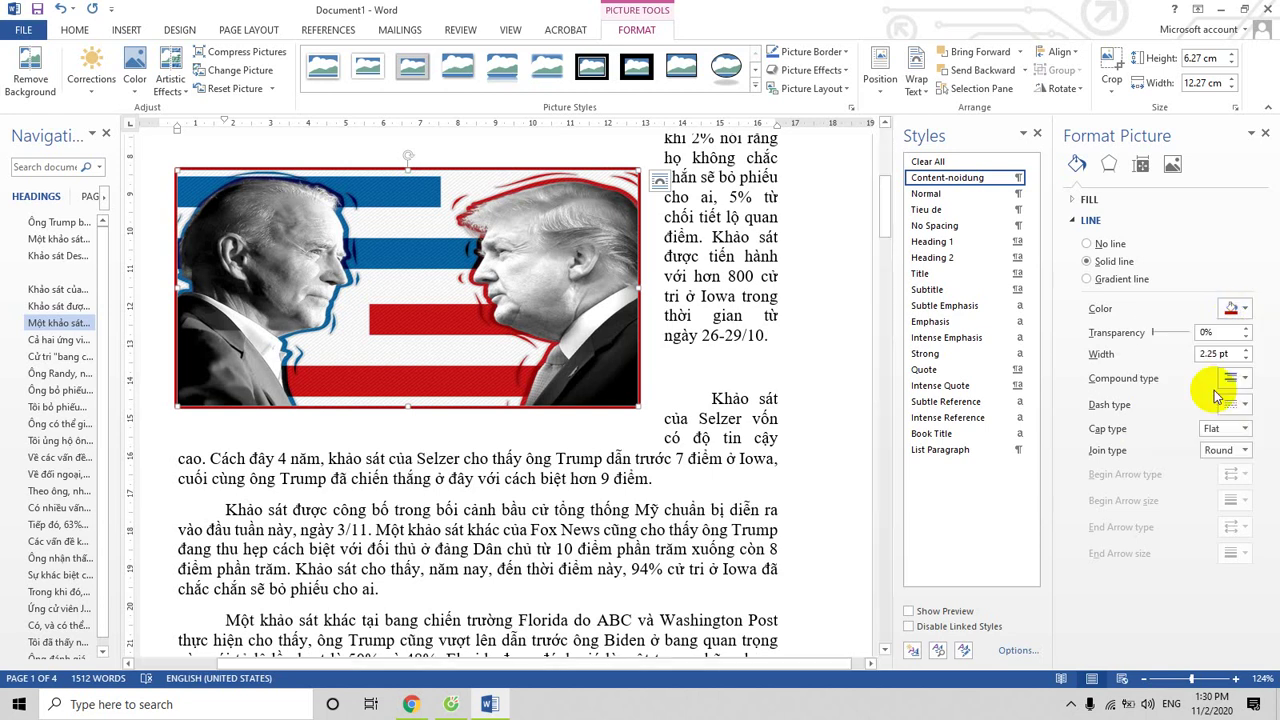
click(1238, 310)
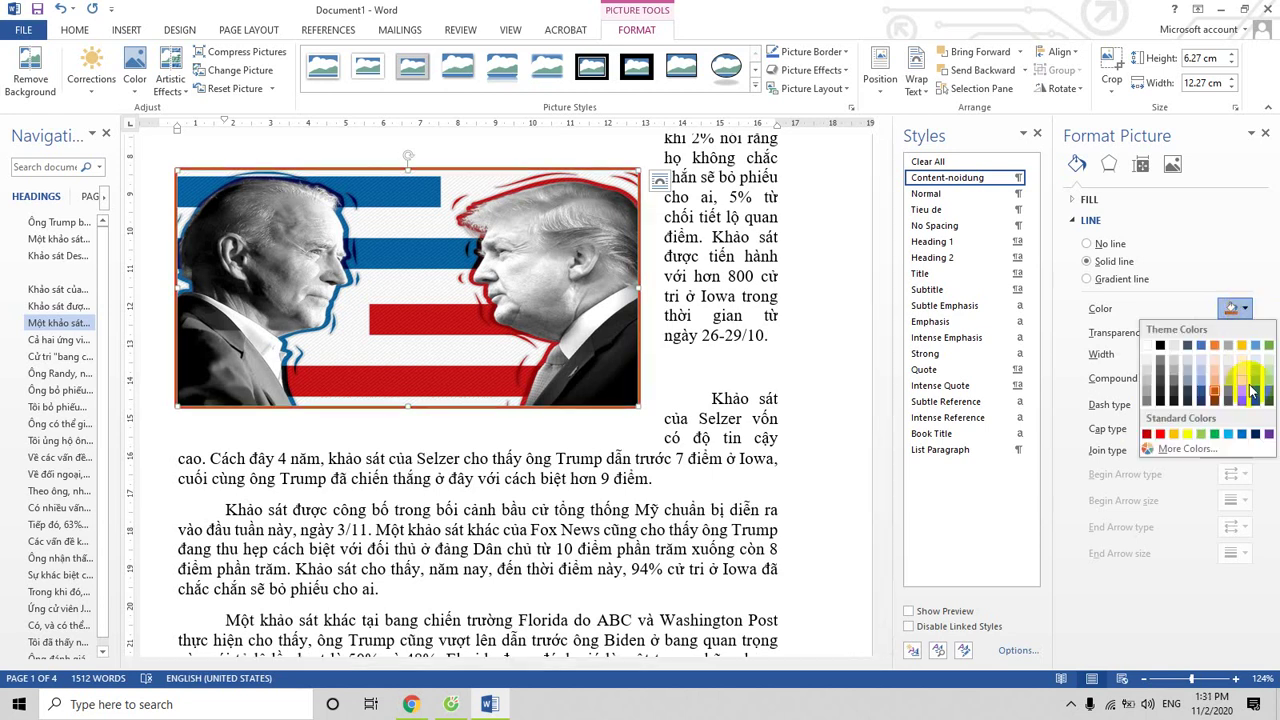
click(1254, 396)
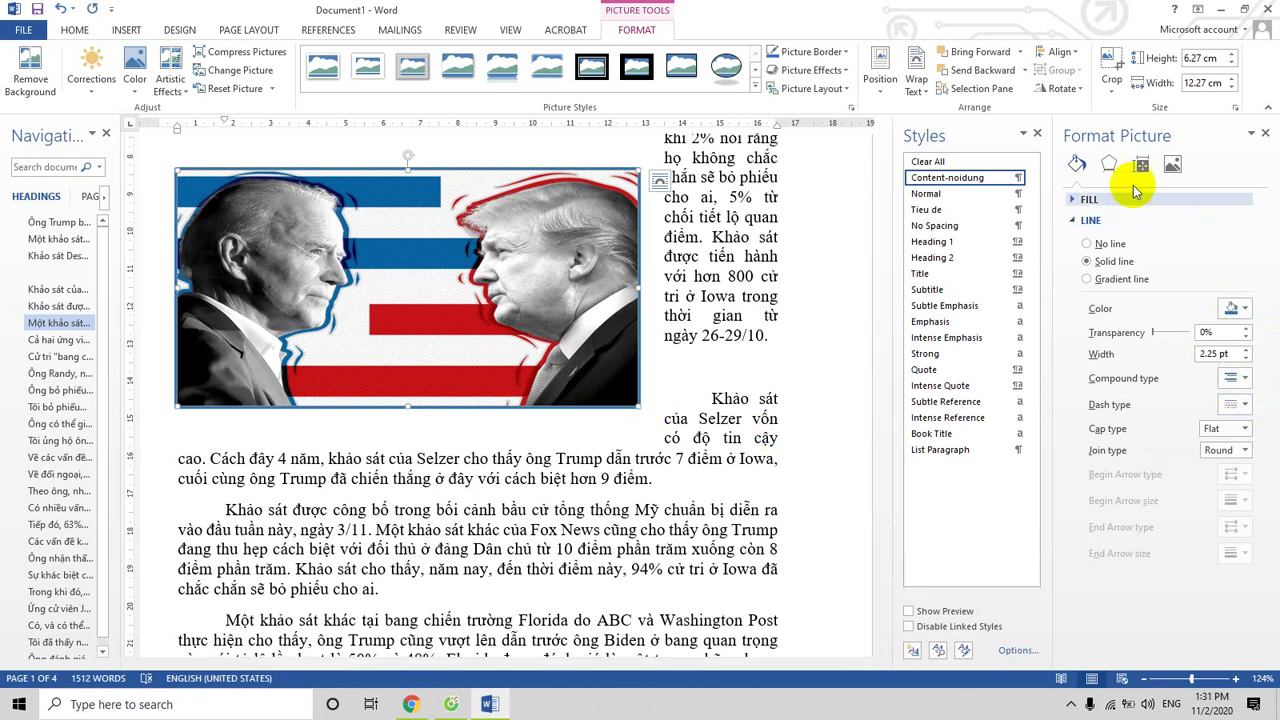
Cut the photo's shadow to 1% size and 0 pt blur, then stretch the photo to 6.87 cm tall
click(1109, 165)
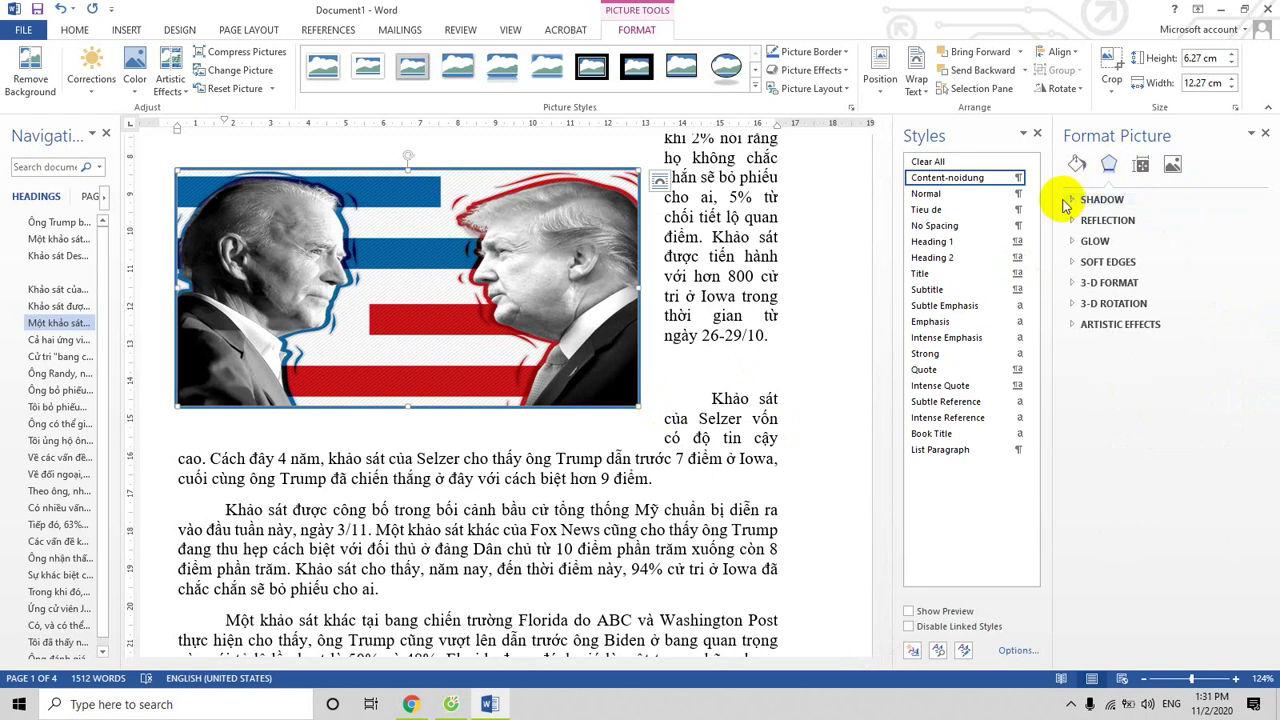
click(1076, 199)
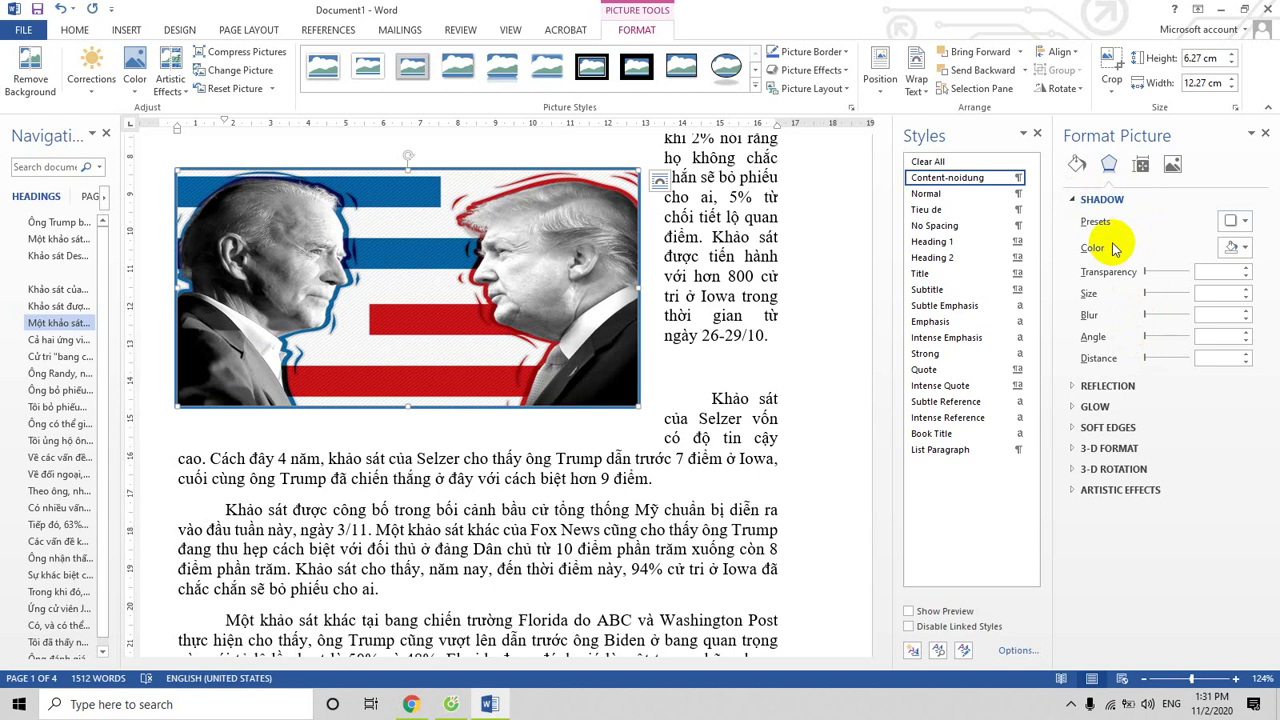
click(1153, 359)
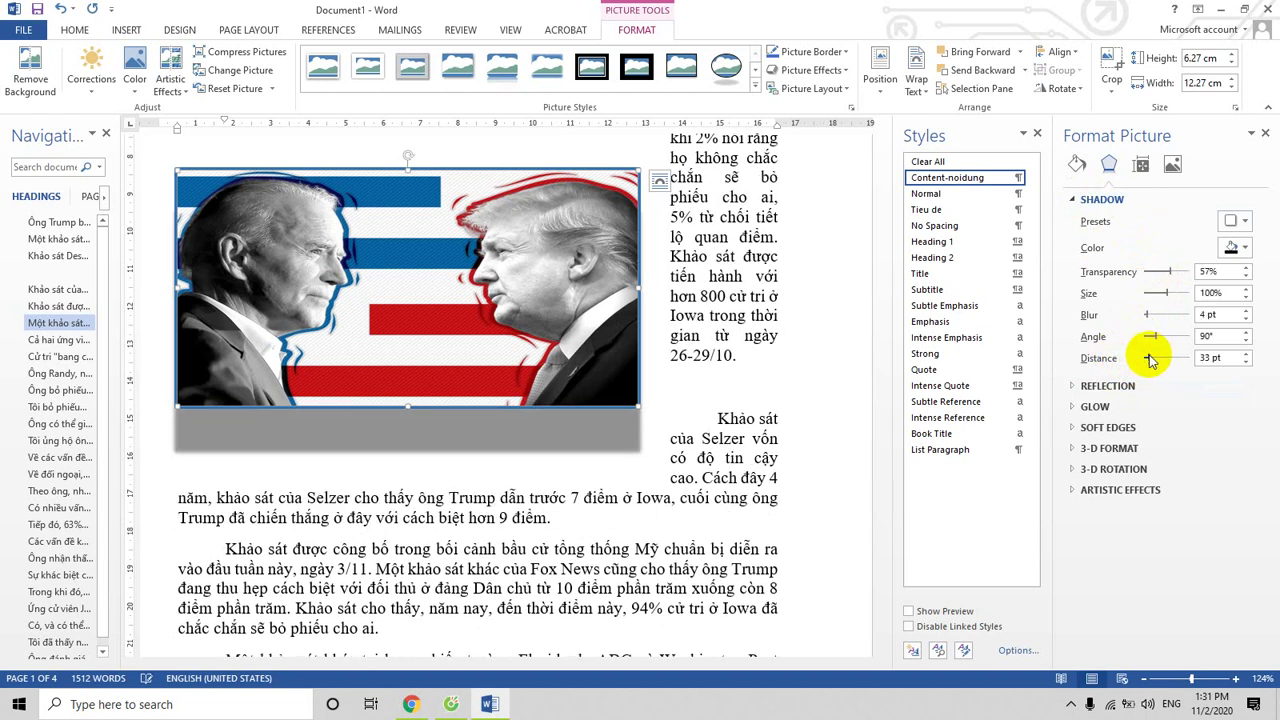
drag(1150, 359, 1154, 338)
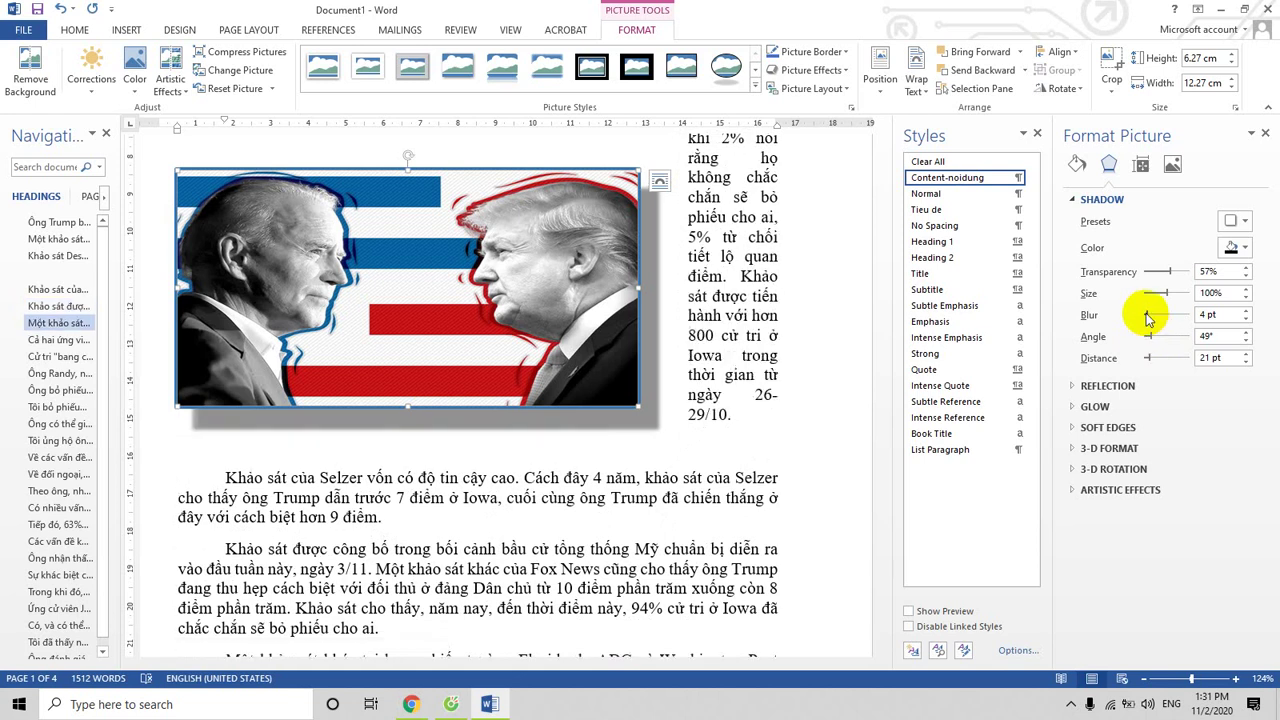
click(1155, 318)
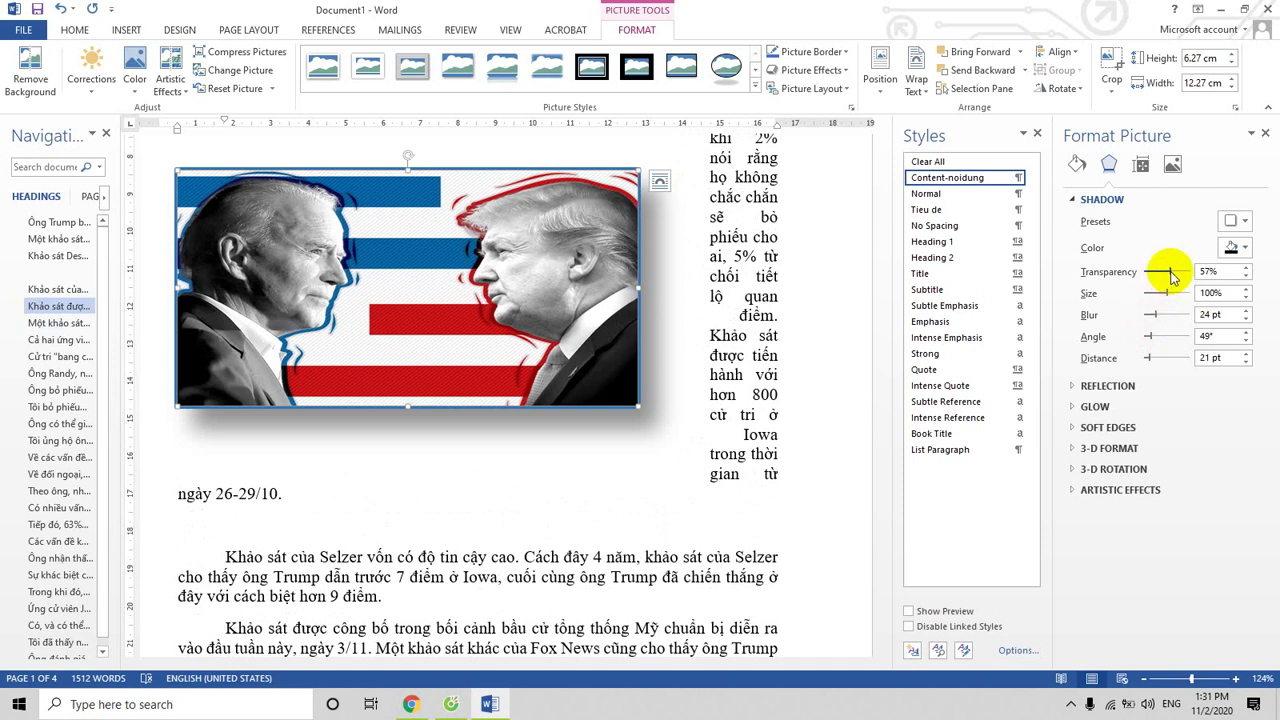
mouse_move(1172, 276)
mouse_down()
mouse_move(1157, 279)
mouse_move(1180, 280)
mouse_up()
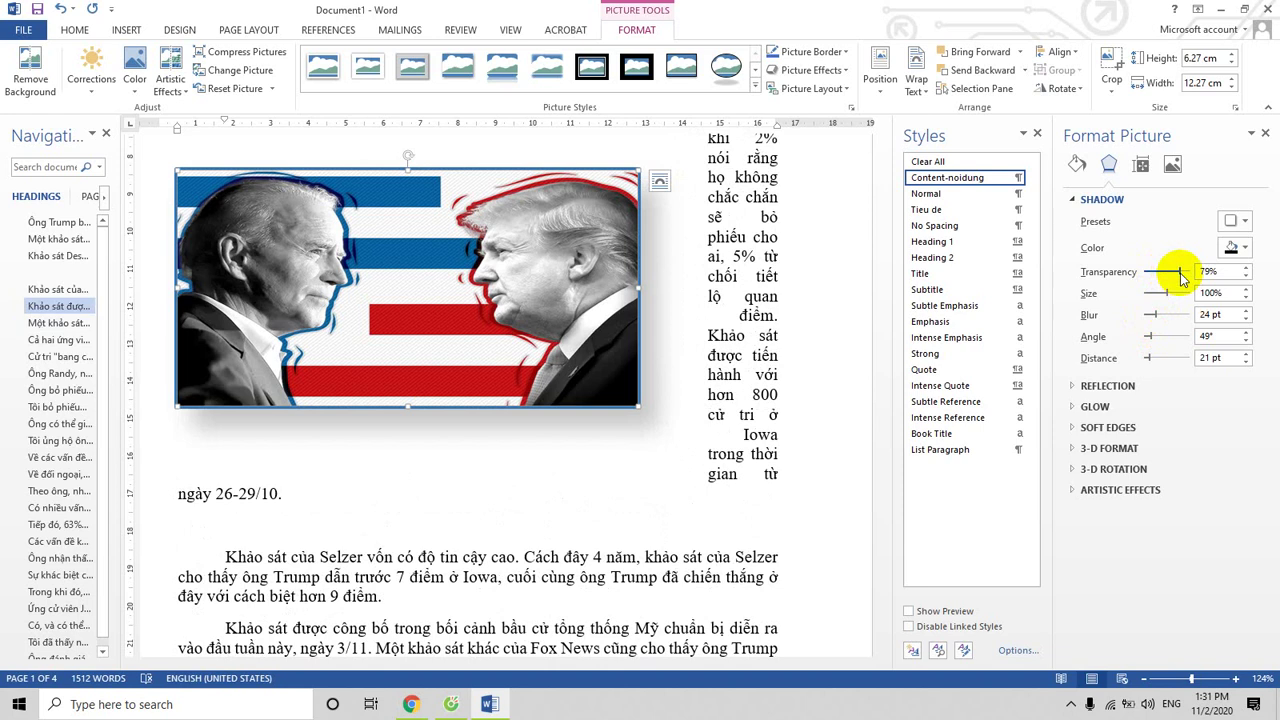
drag(1180, 279, 1147, 285)
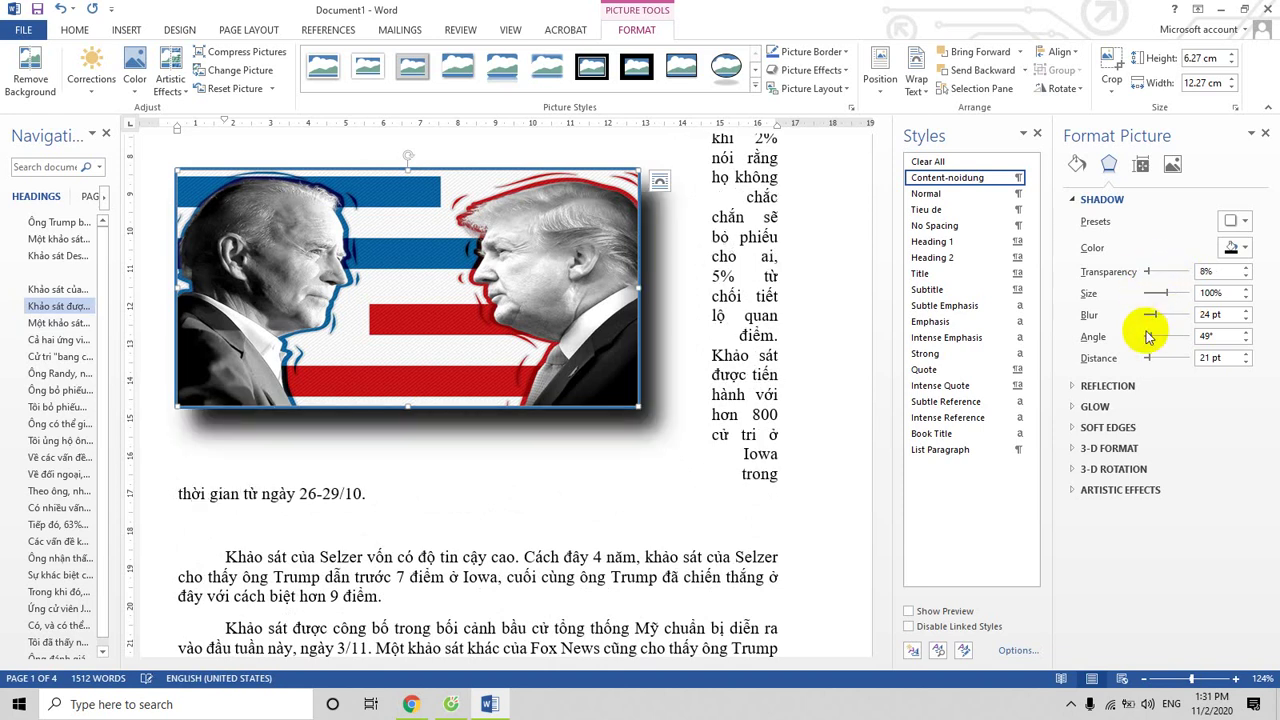
drag(1151, 360, 1143, 337)
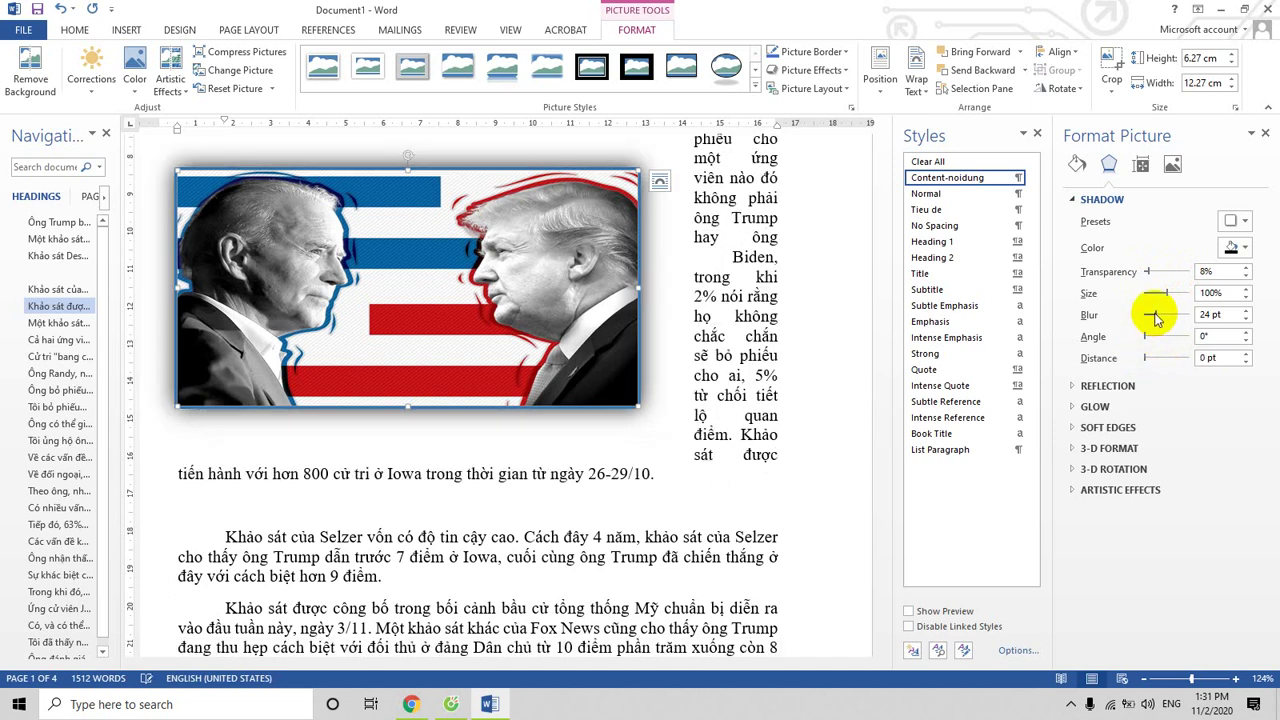
mouse_move(1165, 293)
mouse_down()
mouse_move(1143, 296)
mouse_move(1140, 314)
mouse_move(1141, 272)
mouse_up()
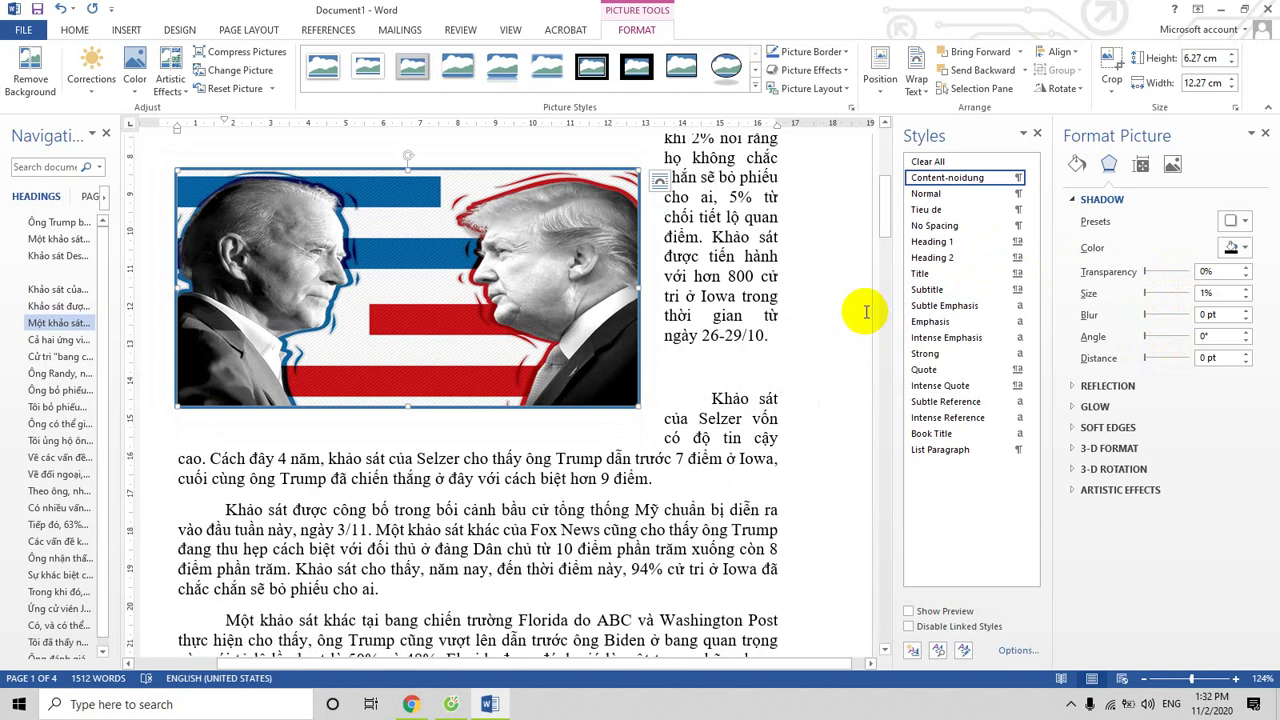
click(381, 308)
drag(407, 406, 414, 423)
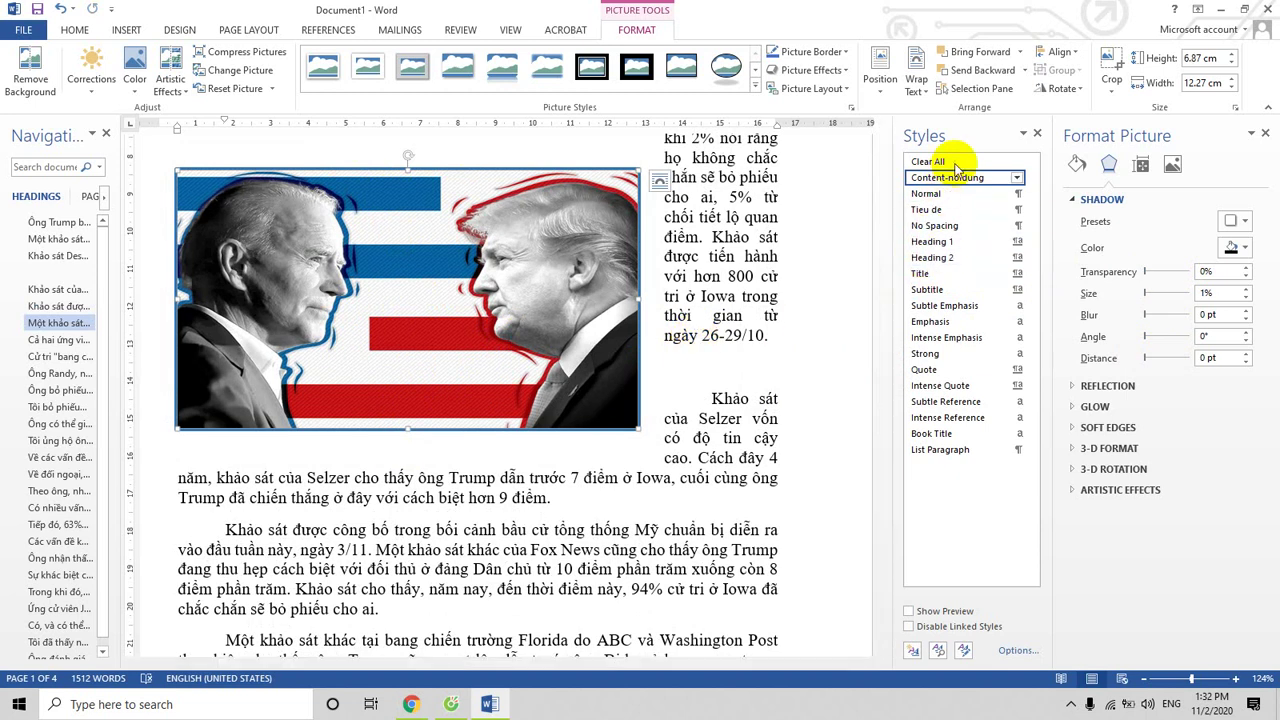
Close the Styles pane and switch to the PAGE LAYOUT ribbon
click(1040, 136)
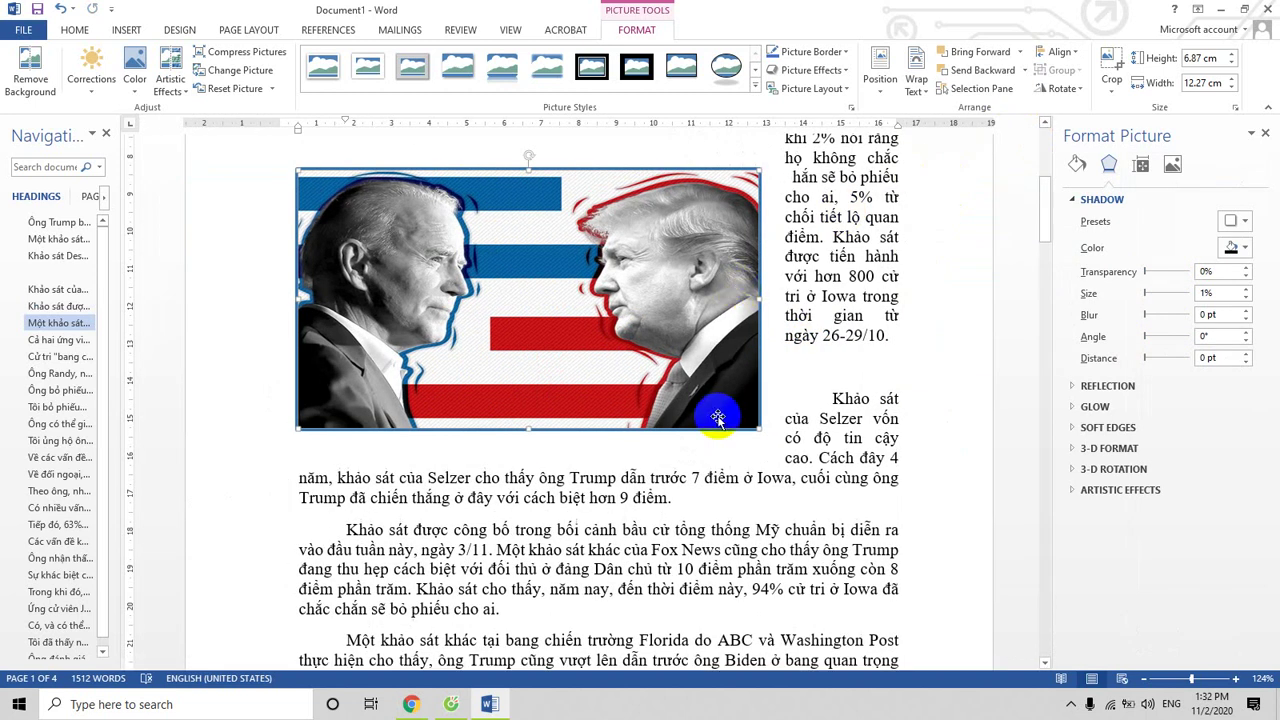
scroll(738, 402, up, 3)
scroll(736, 401, up, 3)
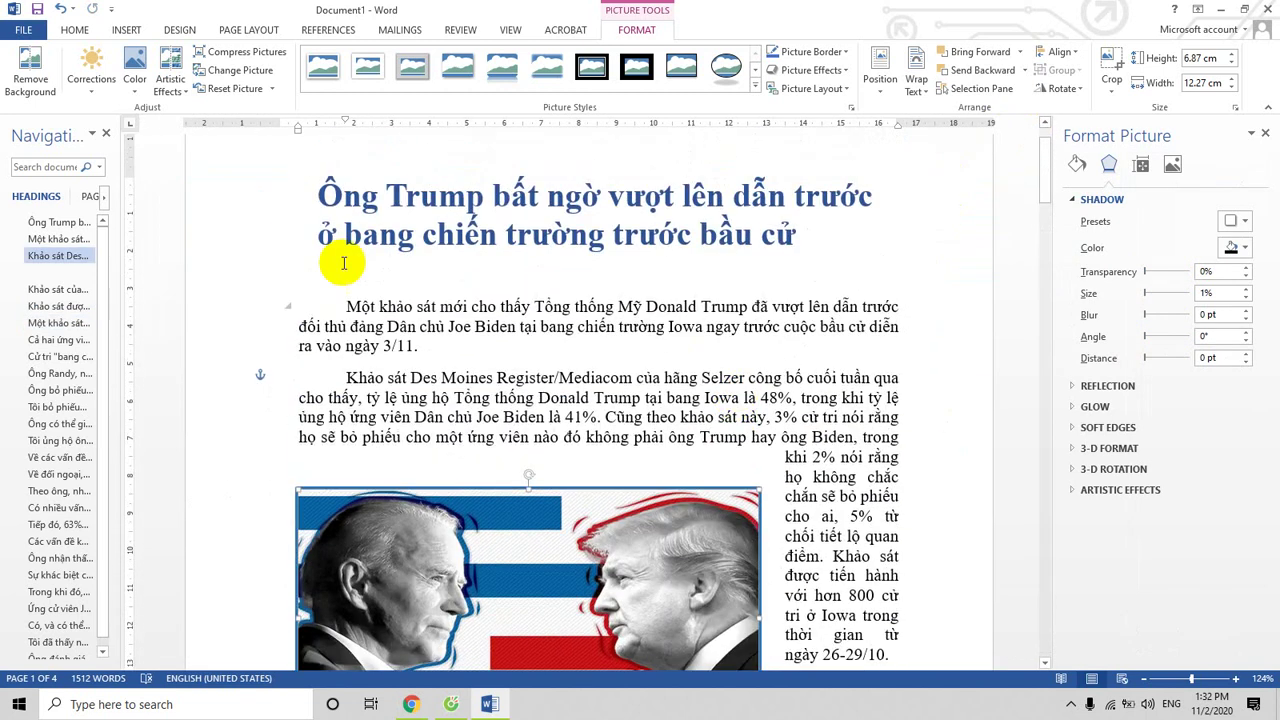
scroll(600, 340, down, 5)
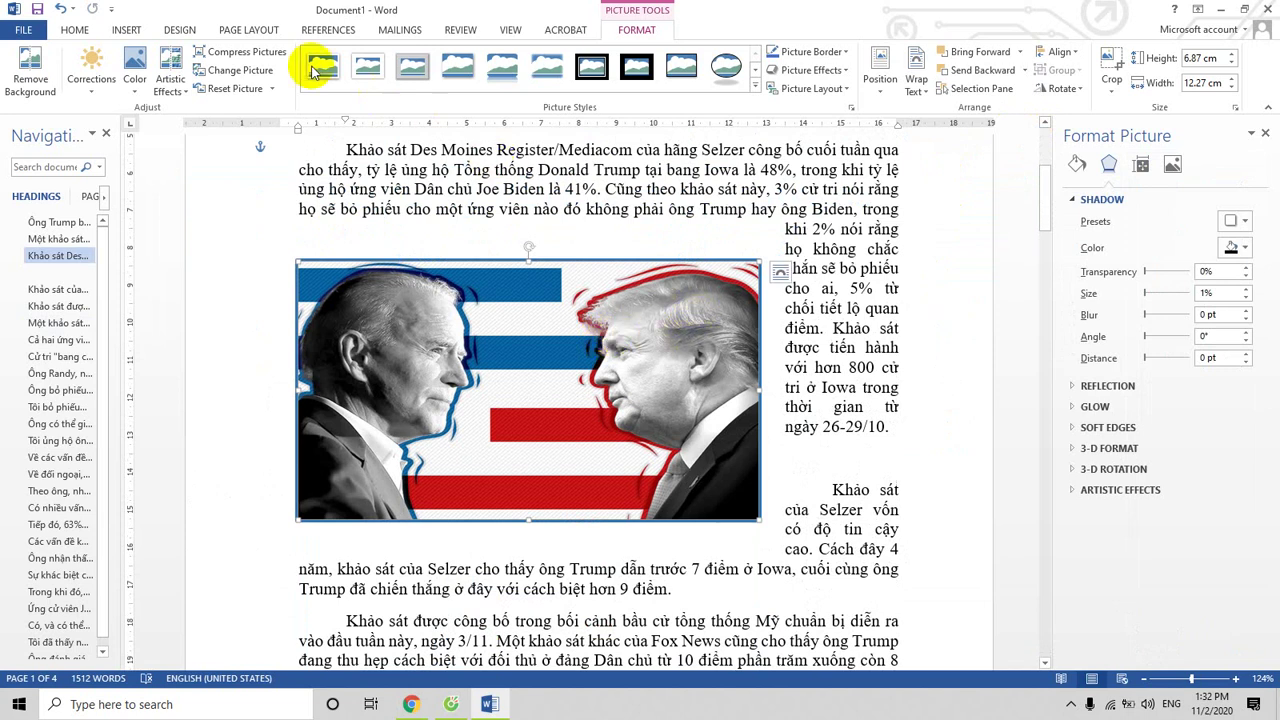
click(248, 30)
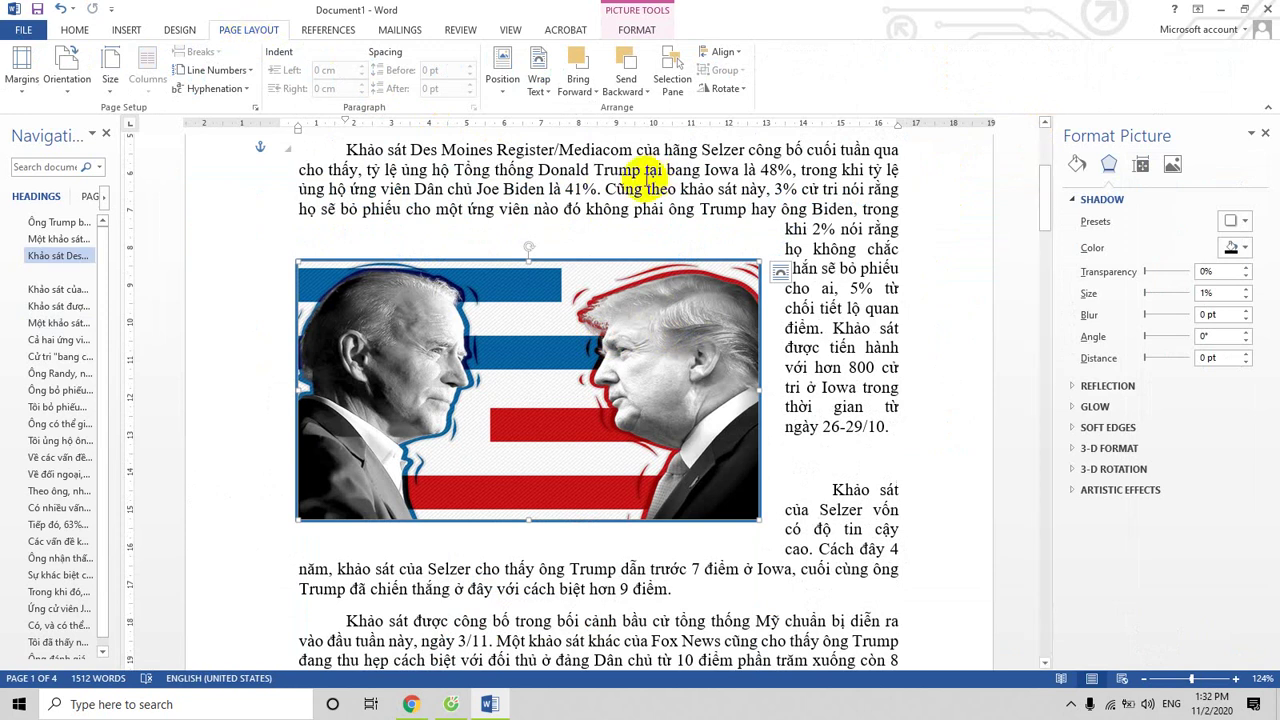
Select the Iowa poll and Selzer opening paragraphs and format them as Two columns
click(634, 186)
scroll(634, 186, up, 3)
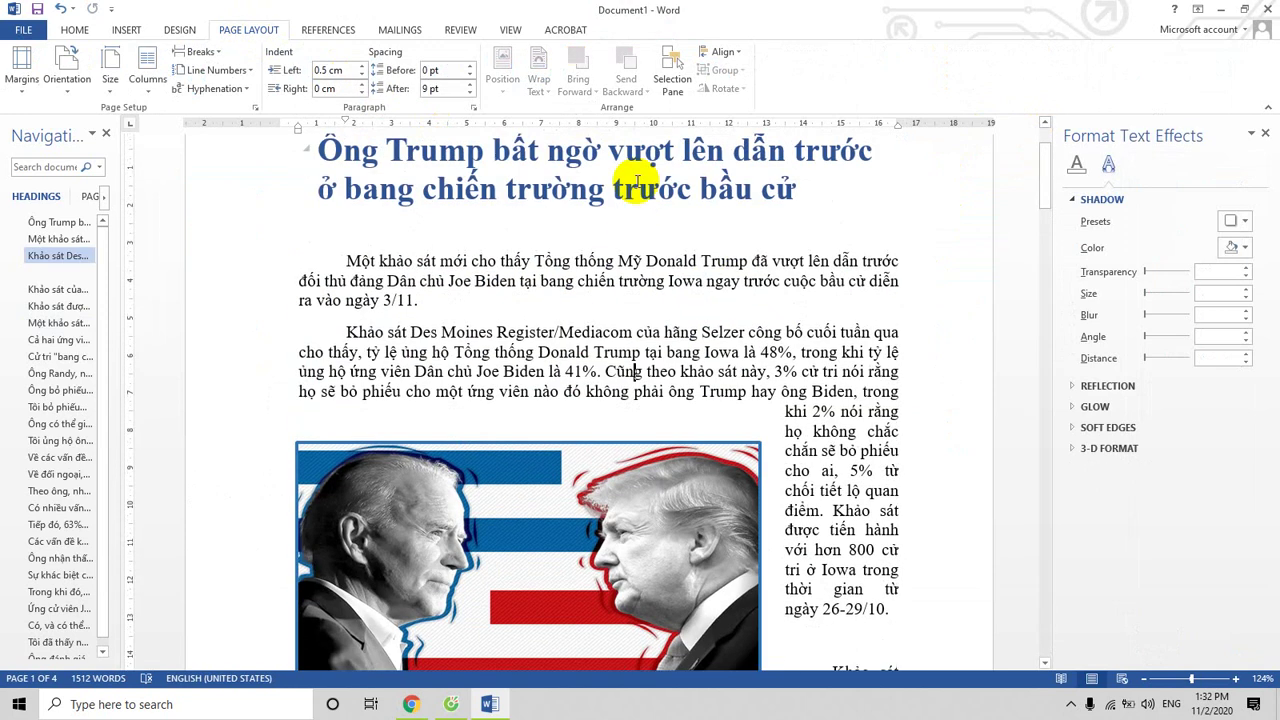
triple_click(345, 262)
drag(553, 368, 850, 425)
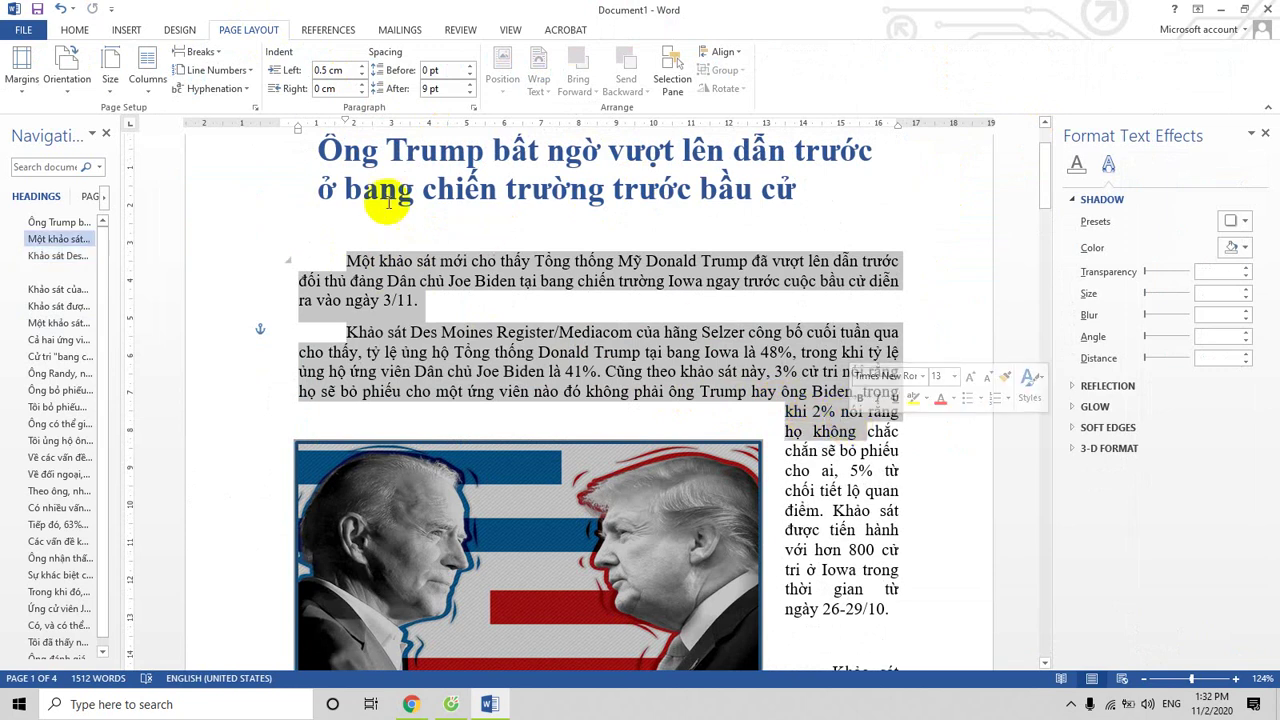
click(145, 93)
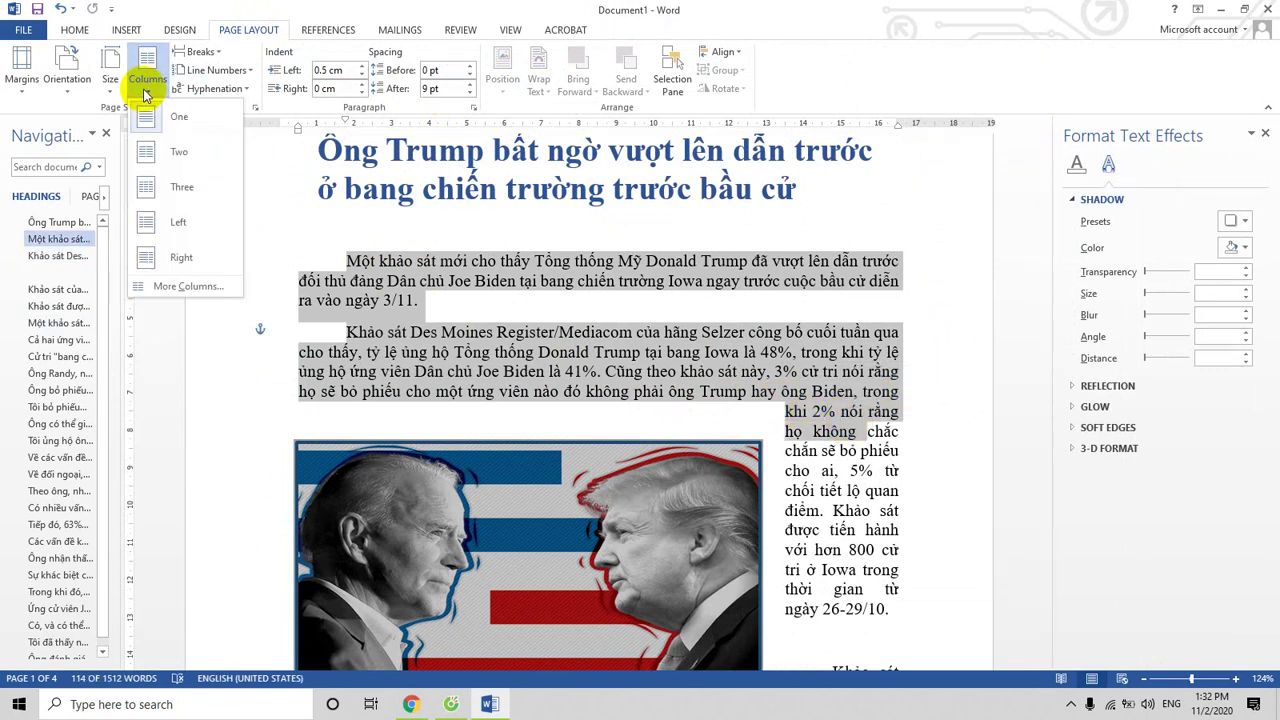
click(168, 153)
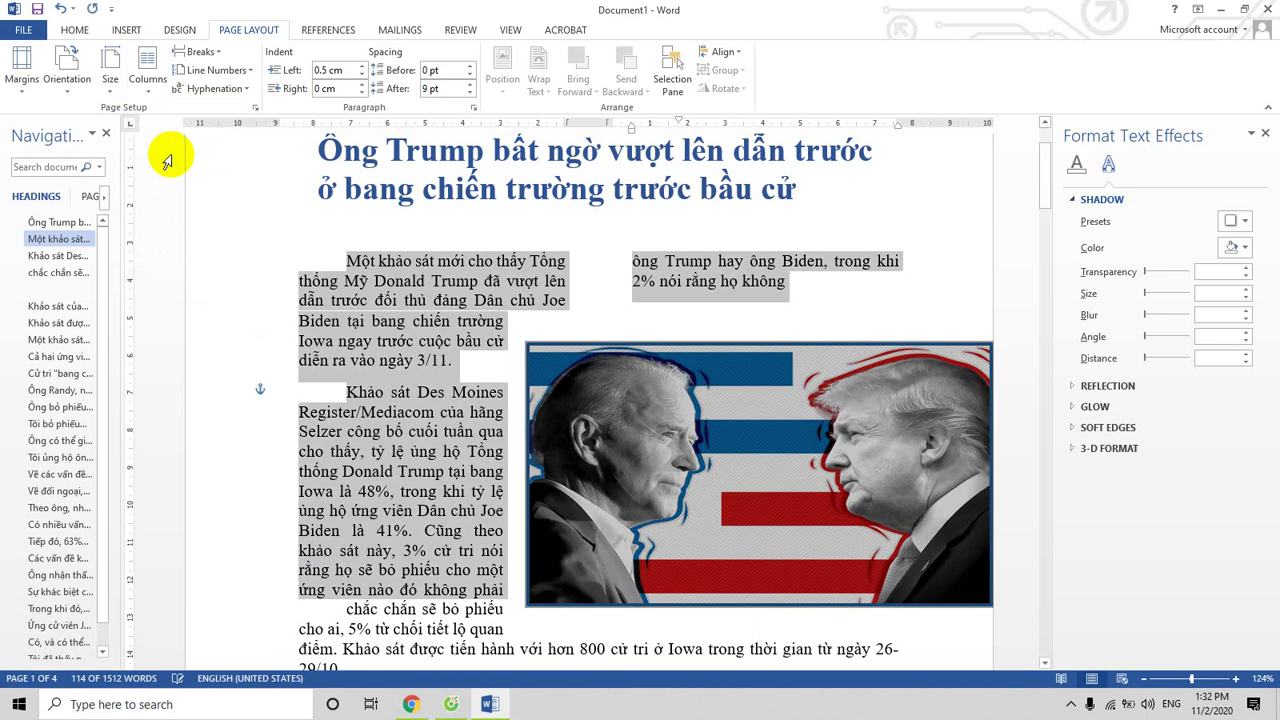
scroll(455, 365, down, 2)
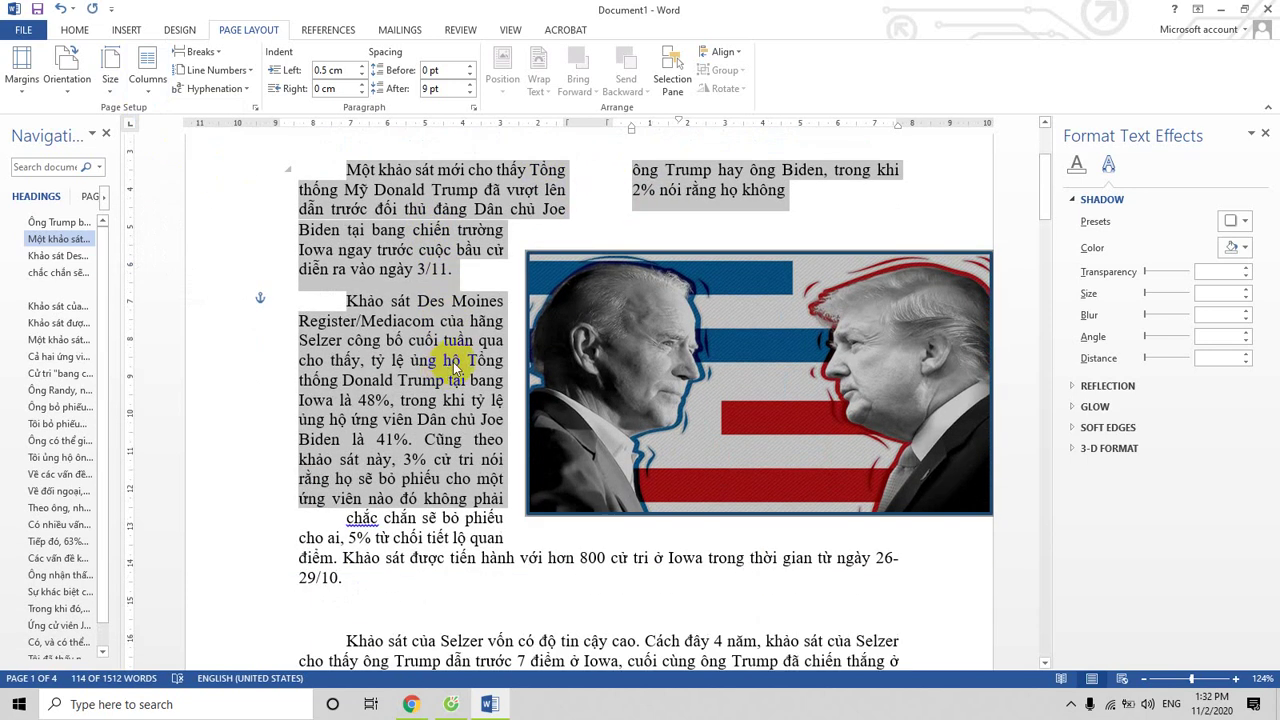
scroll(455, 365, down, 2)
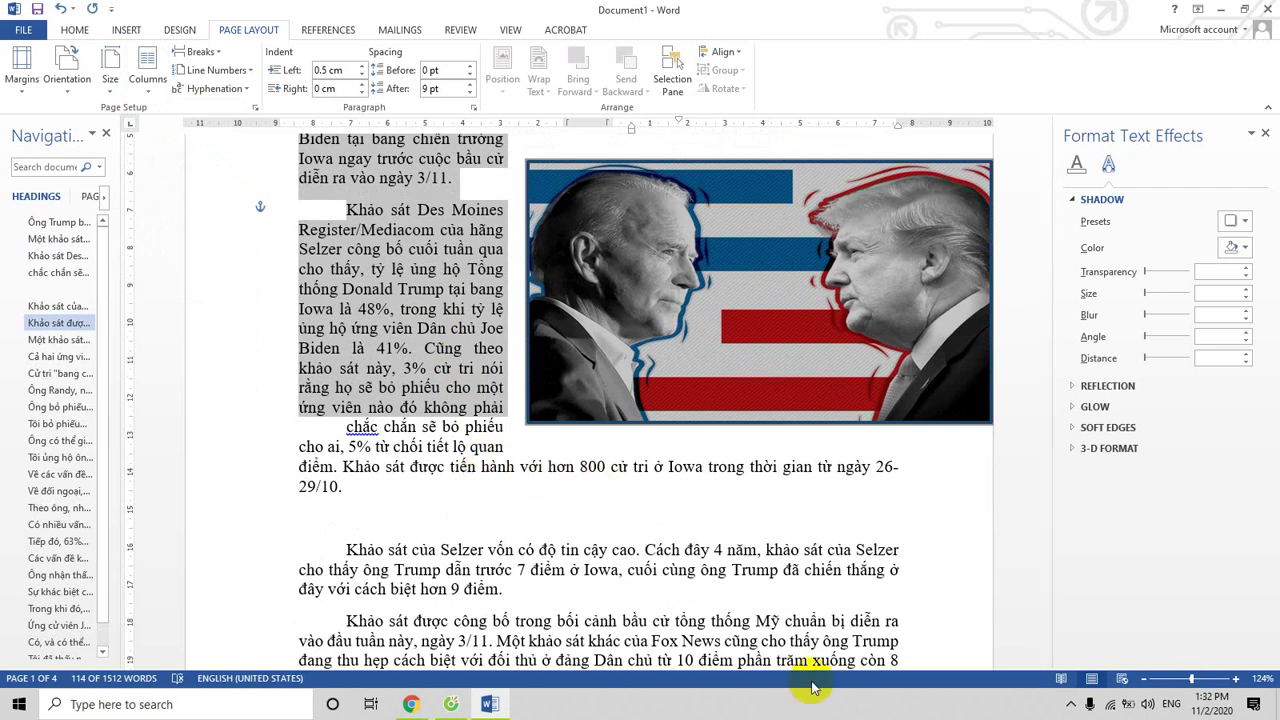
Expand the taskbar's hidden notification-area icons, leaving the Word document unchanged
click(1071, 706)
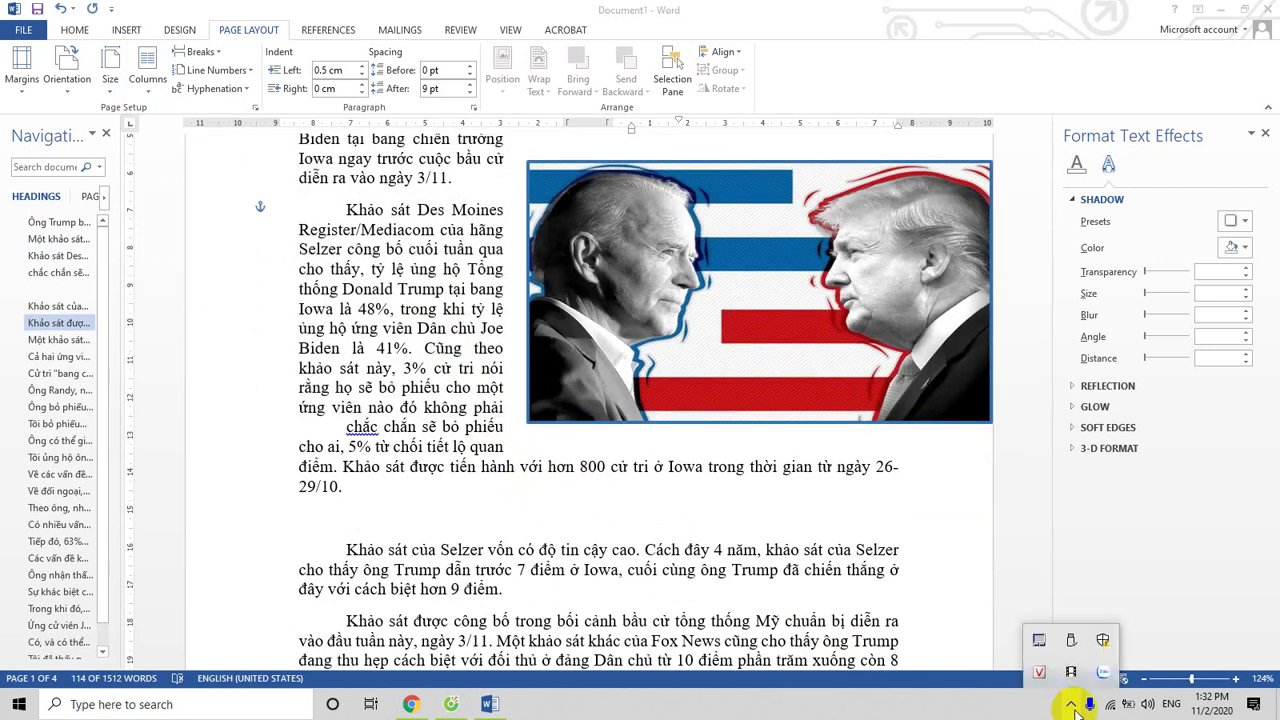